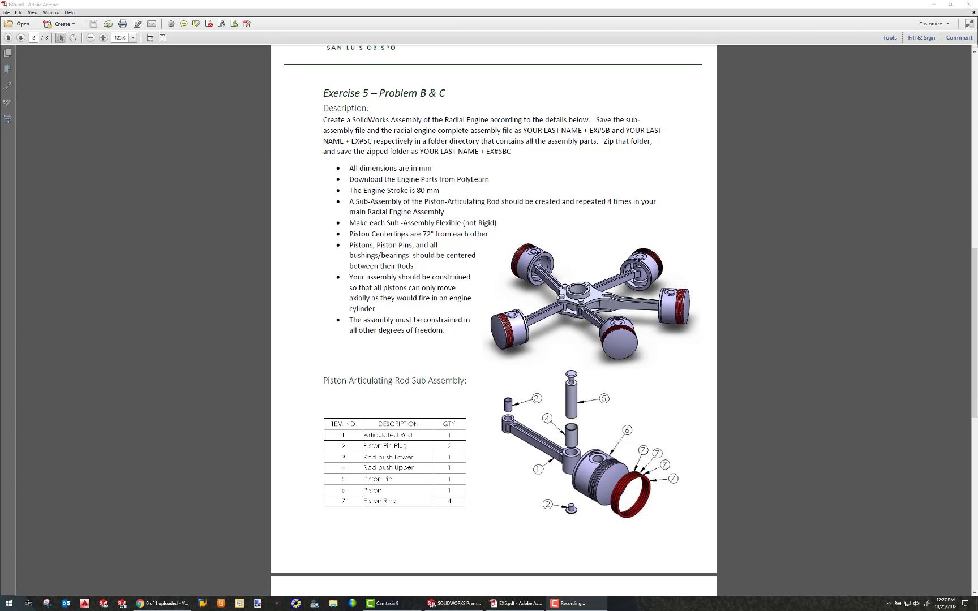
Review the piston centerline spacing requirement and the piston master rod assembly drawing in the exercise PDF
left_click_drag(419, 231, 488, 235)
left_click(455, 235)
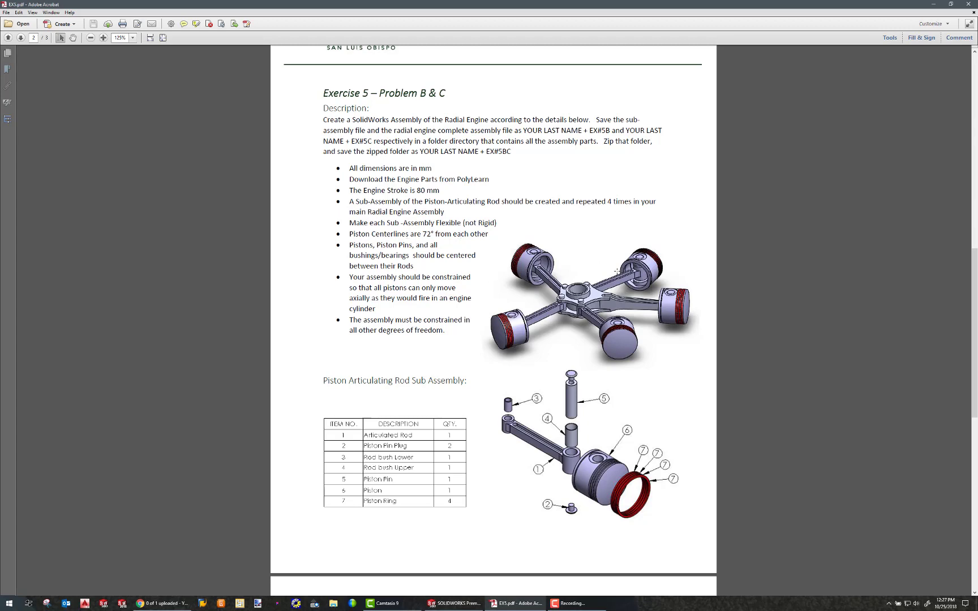
scroll(420, 246, "down", 10)
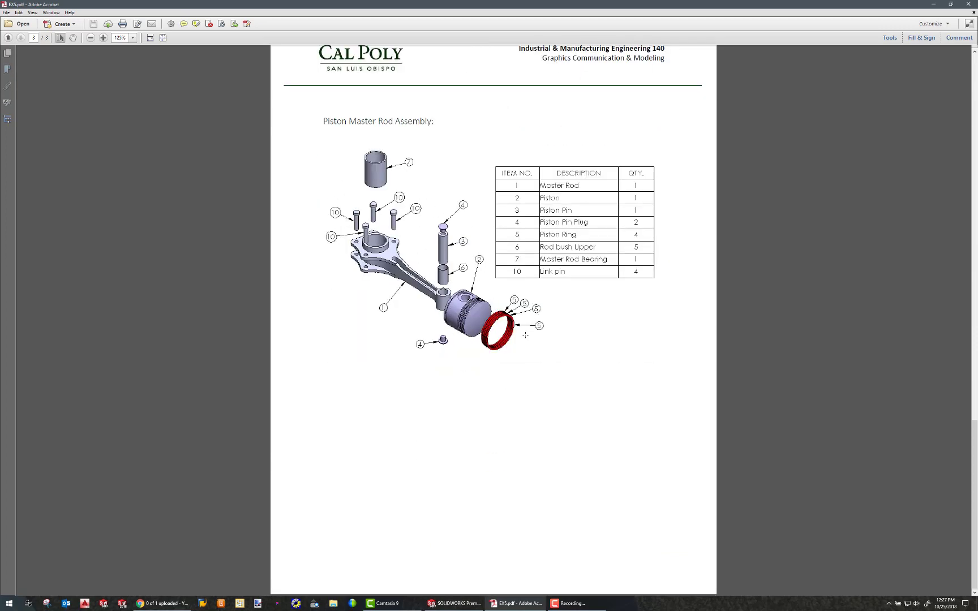
Switch to SOLIDWORKS and create a new document from the Assembly template without inserting any component
double_click(520, 5)
left_click_drag(944, 123, 977, 122)
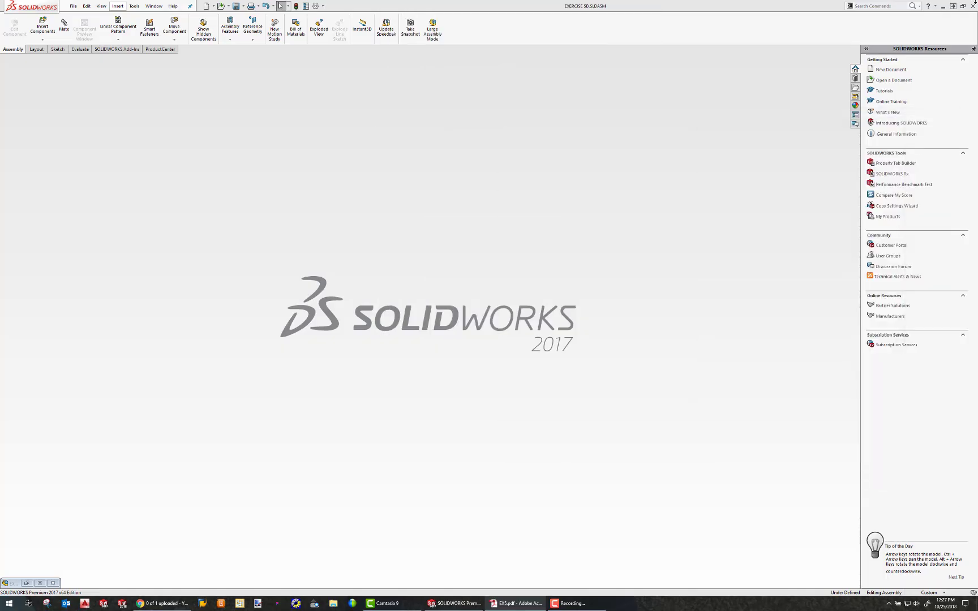
left_click(74, 6)
left_click(83, 22)
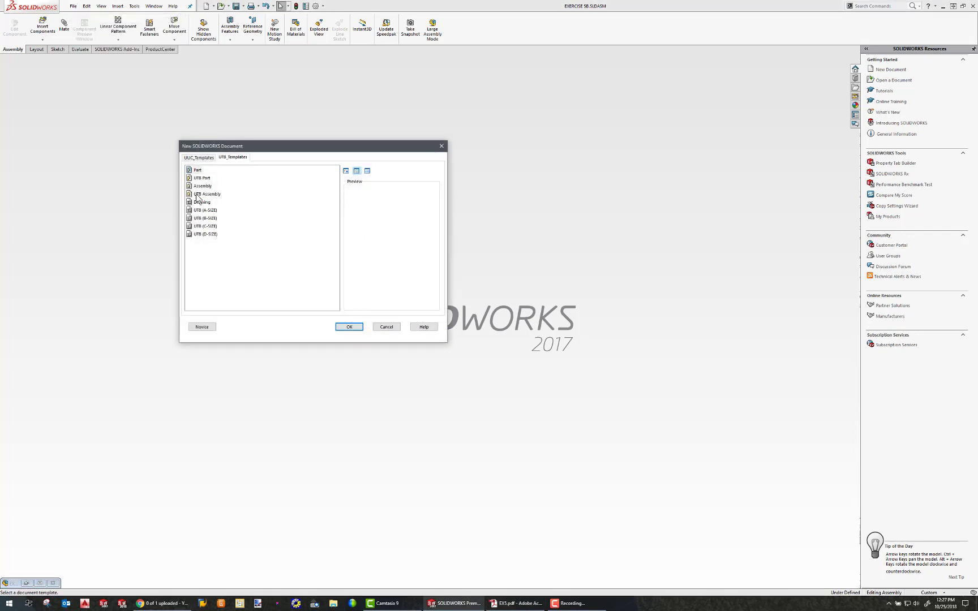
left_click(203, 185)
left_click(351, 327)
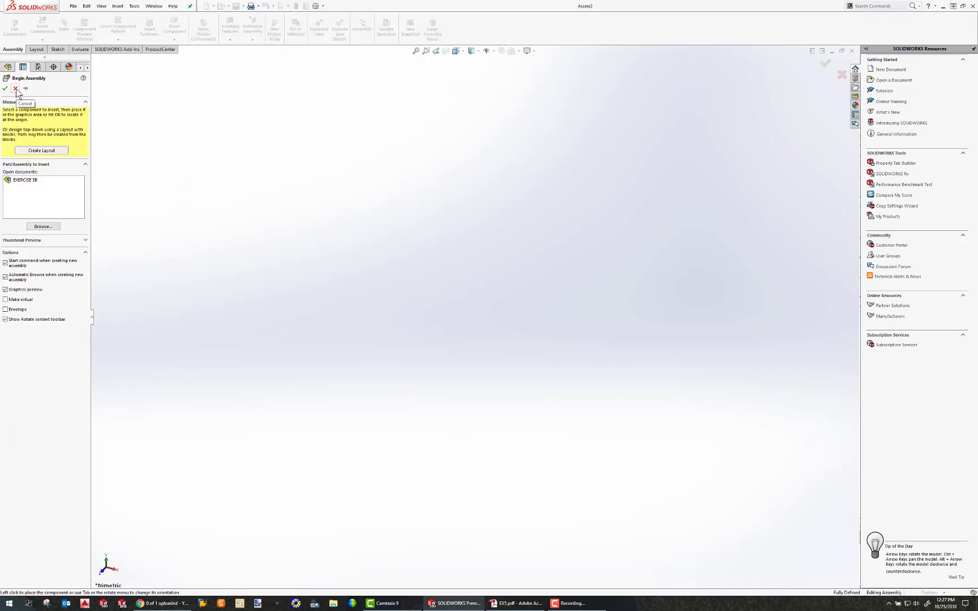
left_click(15, 89)
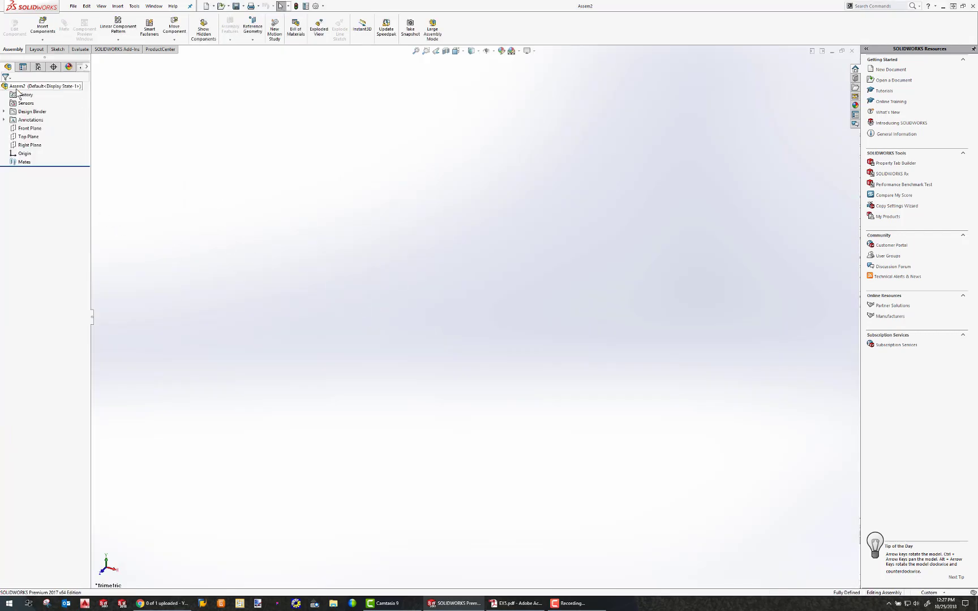
Examine the assembly's origin and default planes, including how the Front and Right planes intersect
left_click(25, 154)
left_click(27, 145, "ctrl")
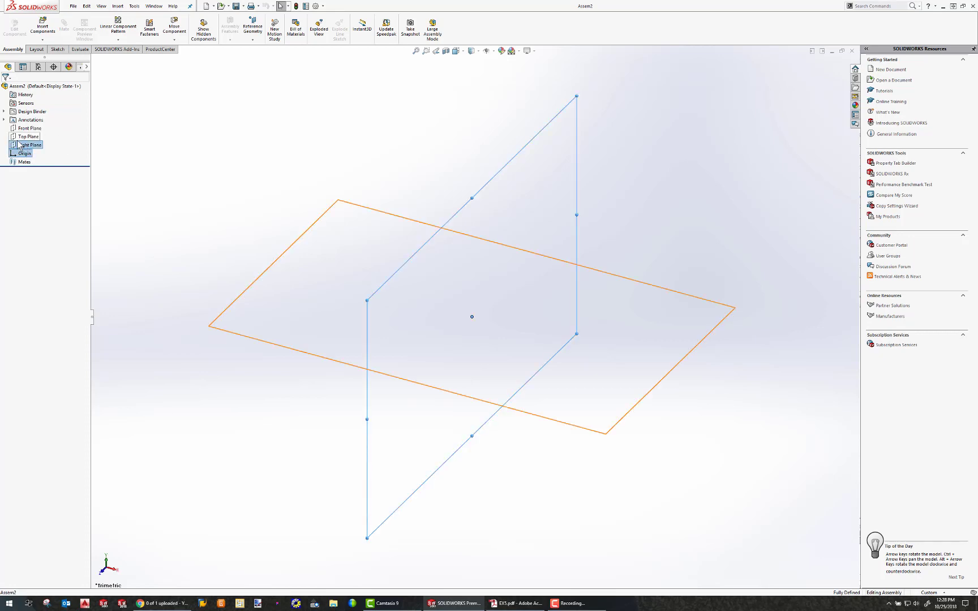
left_click(21, 137, "ctrl")
left_click(27, 128, "ctrl")
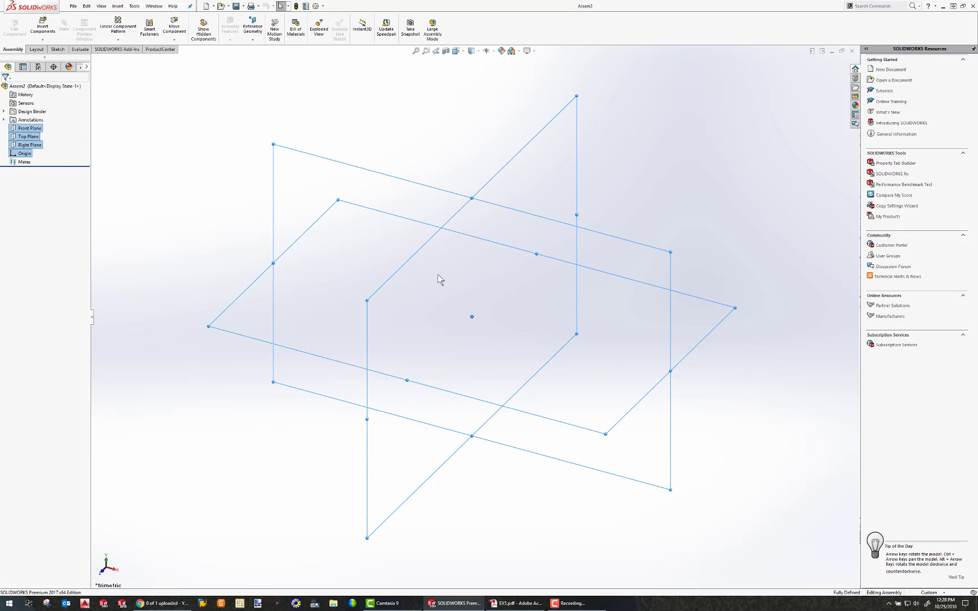
key("Escape")
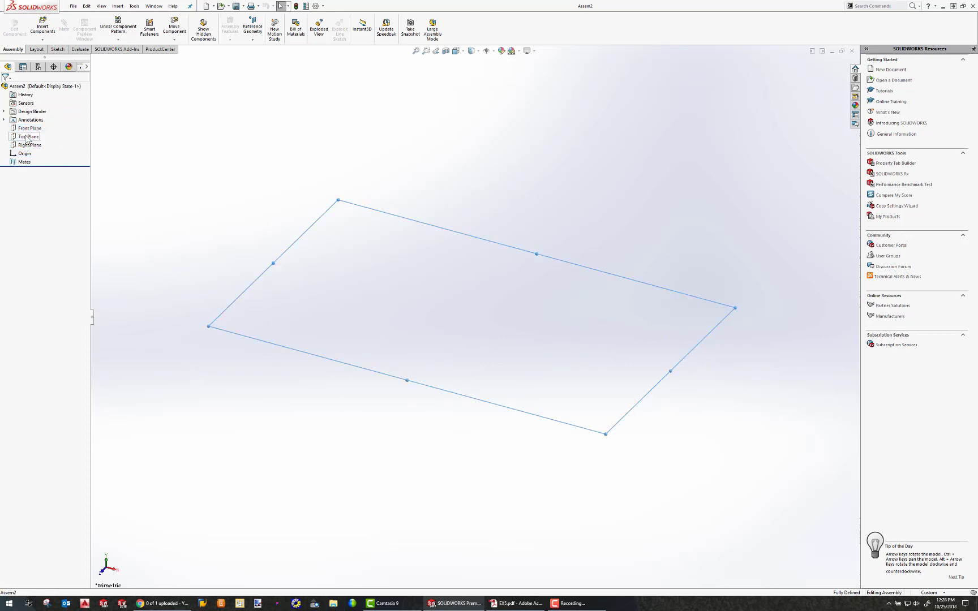
left_click(26, 137)
left_click(23, 153)
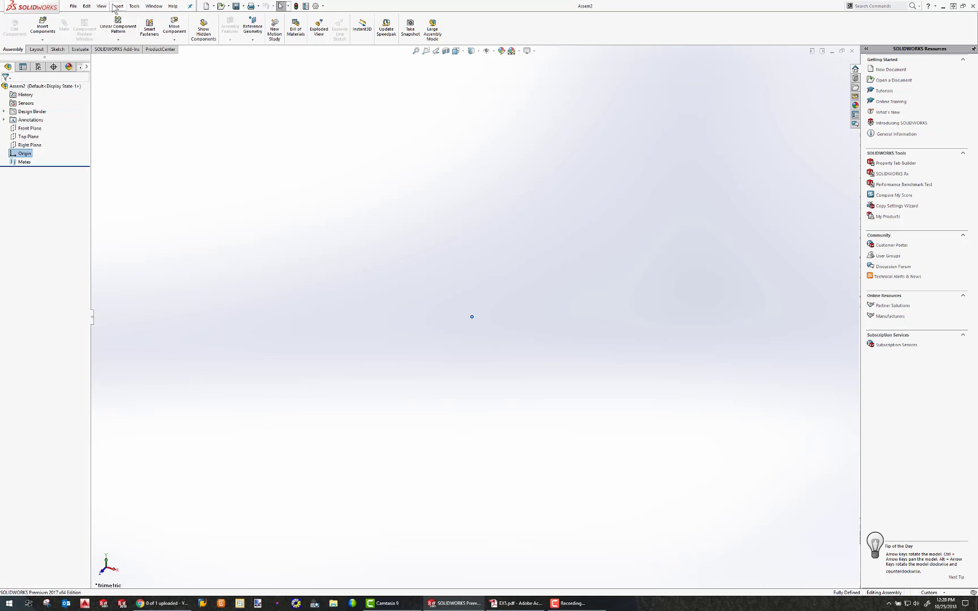
left_click(80, 145)
left_click(29, 145)
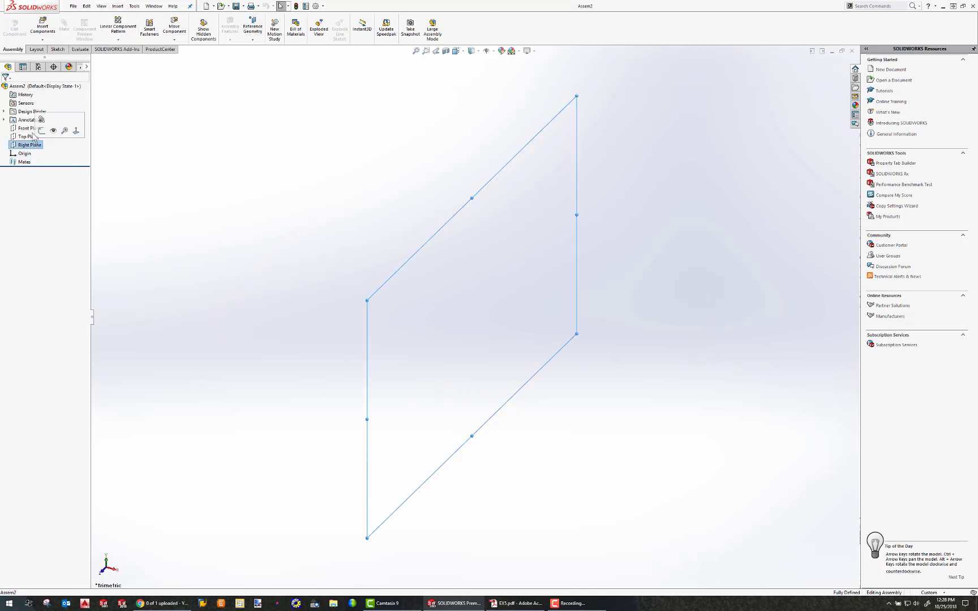
left_click(29, 128, "ctrl")
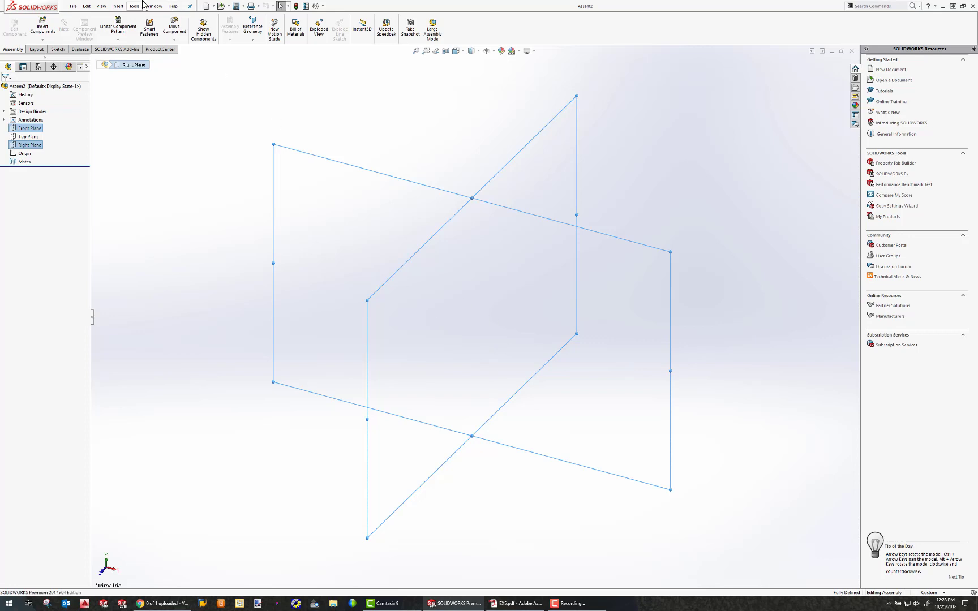
key("Escape")
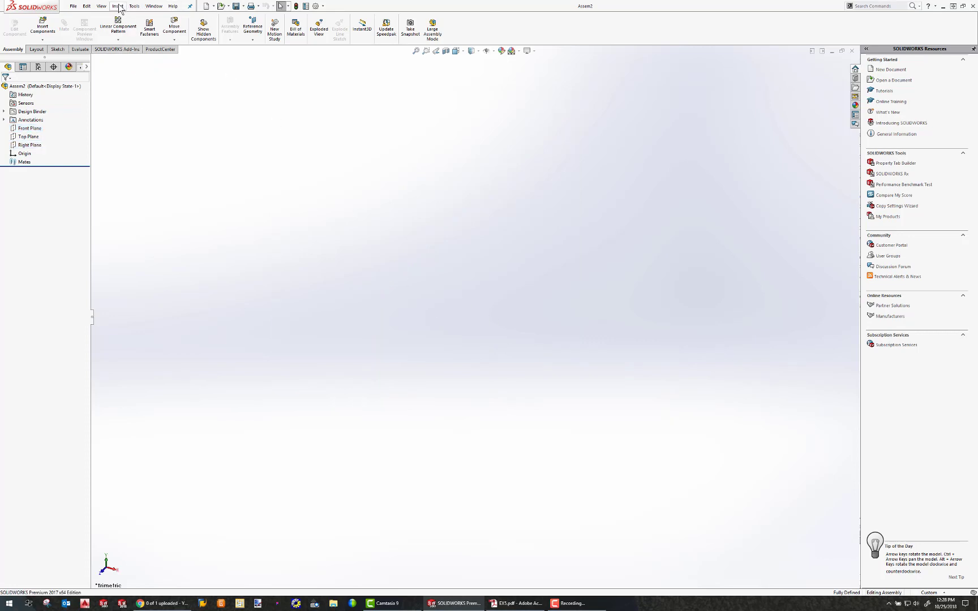
Create a reference axis at the intersection of the Front Plane and Right Plane using the Two Planes option
left_click(118, 7)
mouse_move(147, 139)
left_click(204, 145)
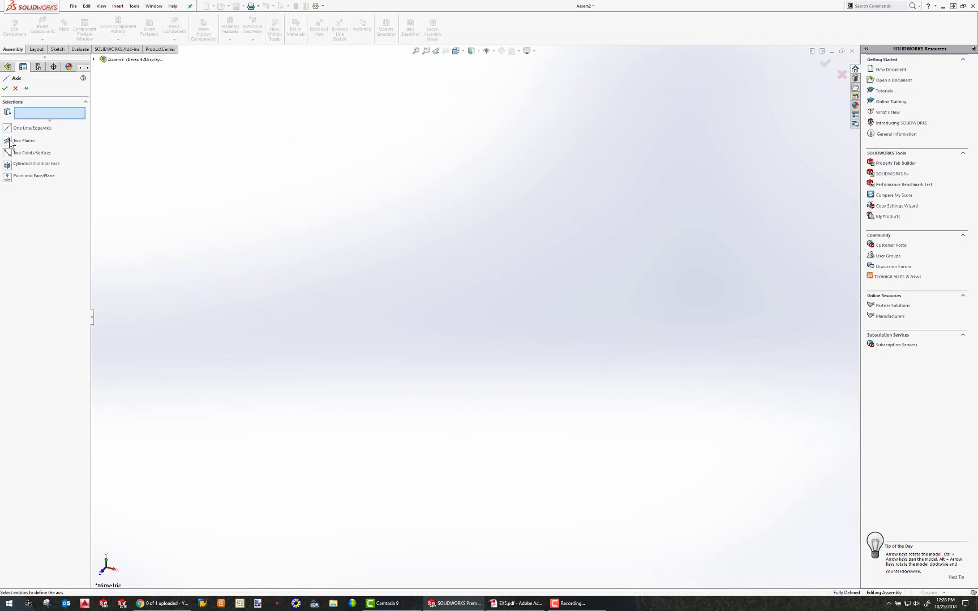
left_click(8, 141)
left_click(94, 59)
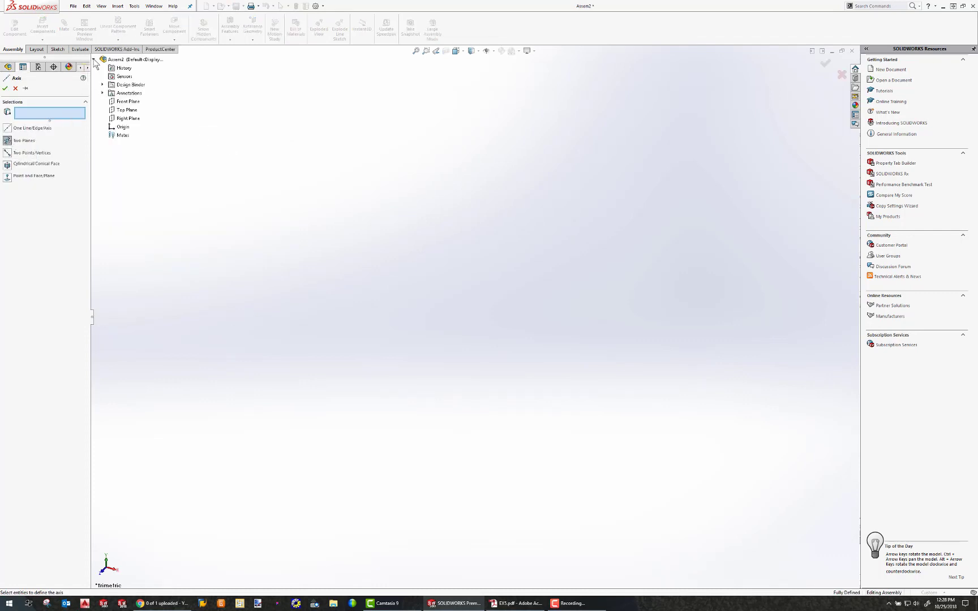
left_click(124, 102)
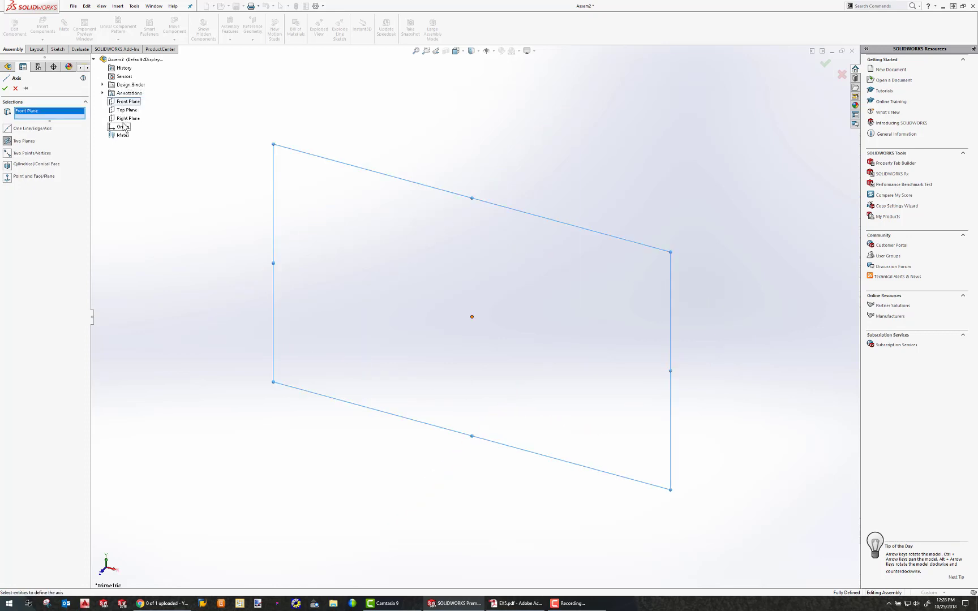
left_click(126, 119)
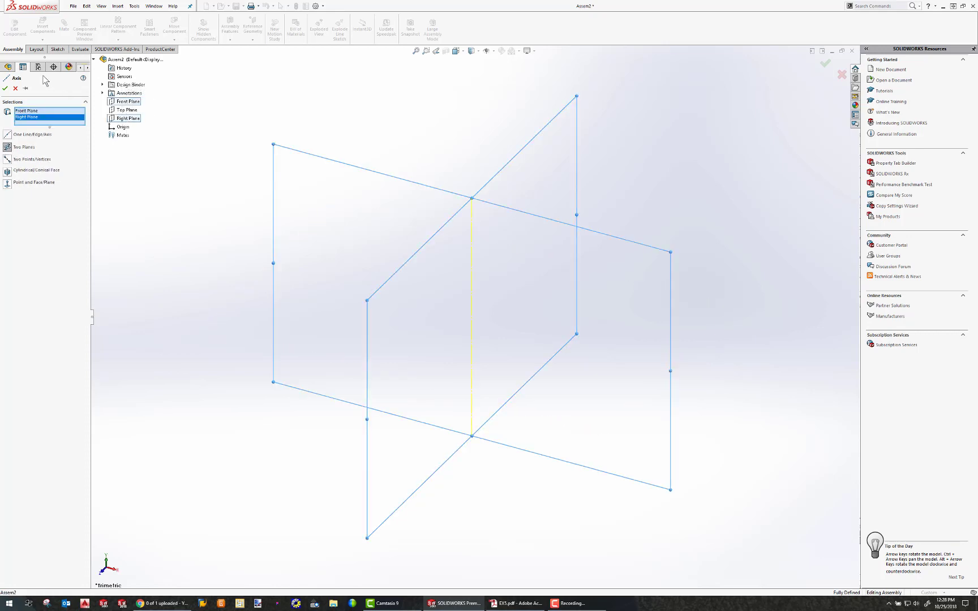
left_click(5, 88)
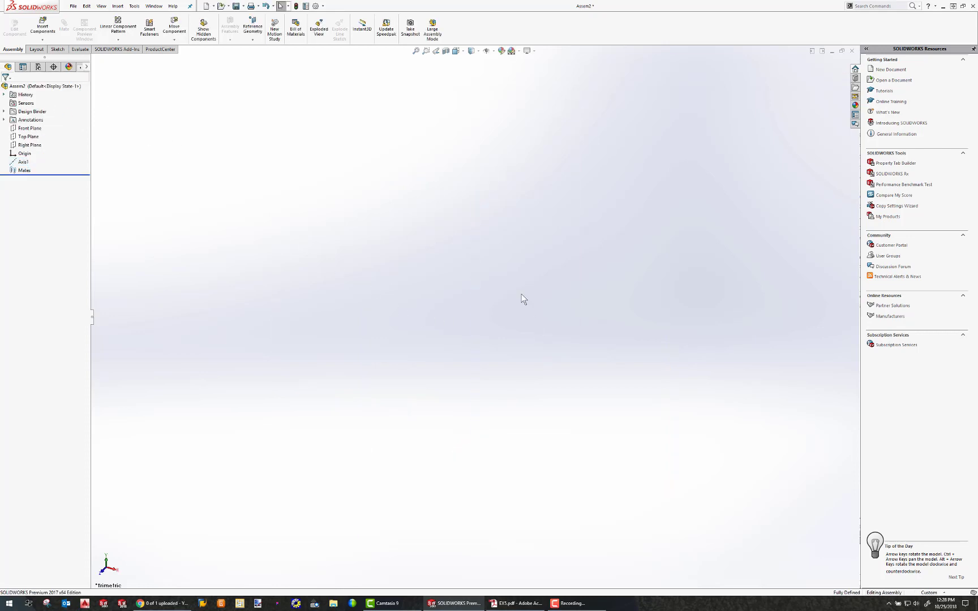
Show the new reference axis and turn on the display of axes in the assembly view
left_click(23, 161)
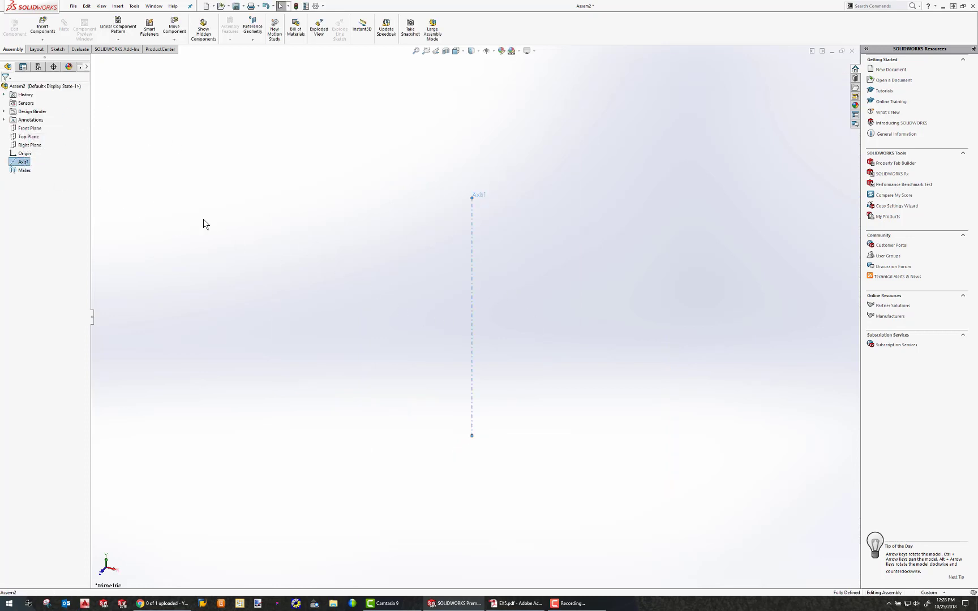
right_click(20, 164)
left_click(26, 151)
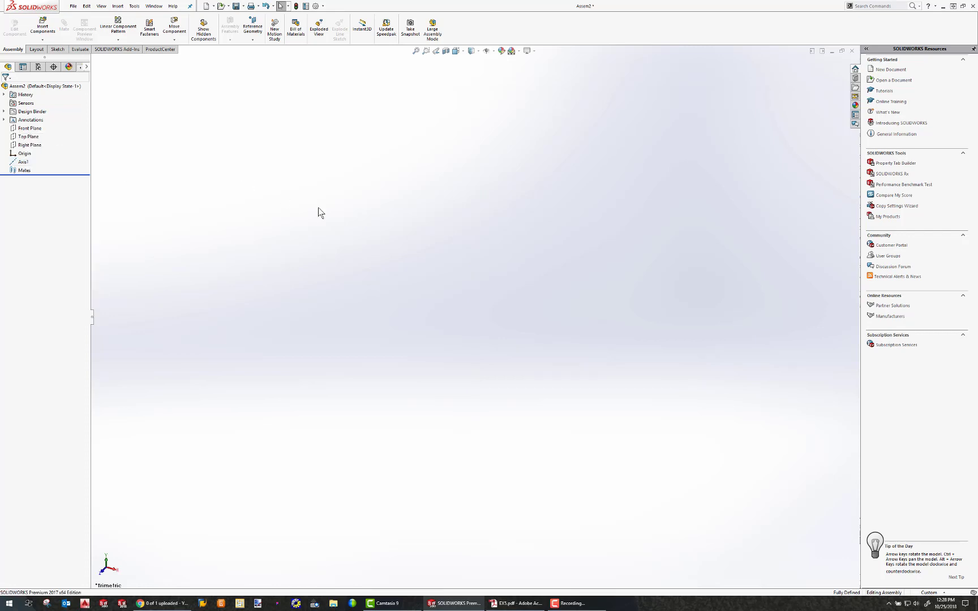
left_click(100, 7)
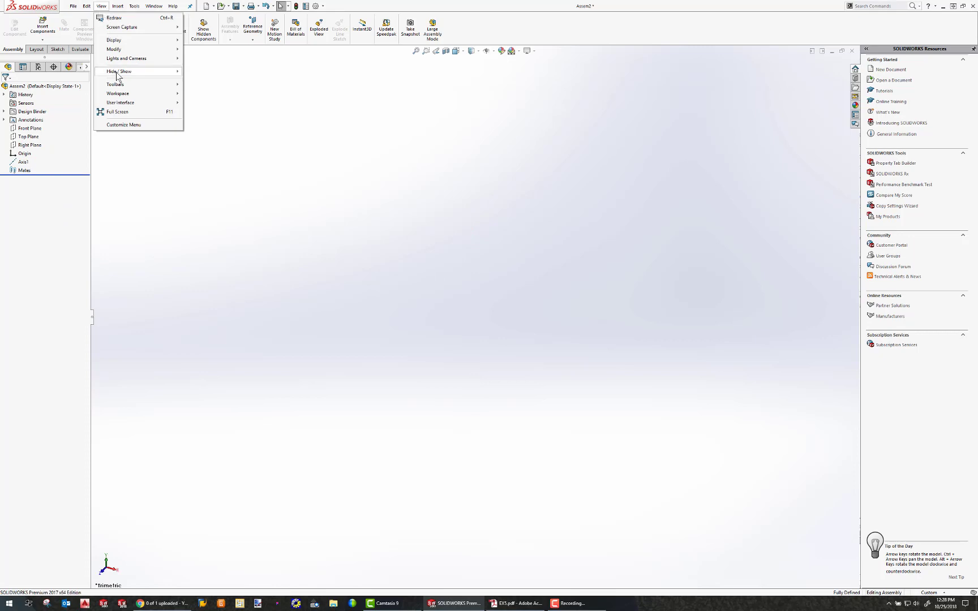
mouse_move(120, 72)
left_click(198, 99)
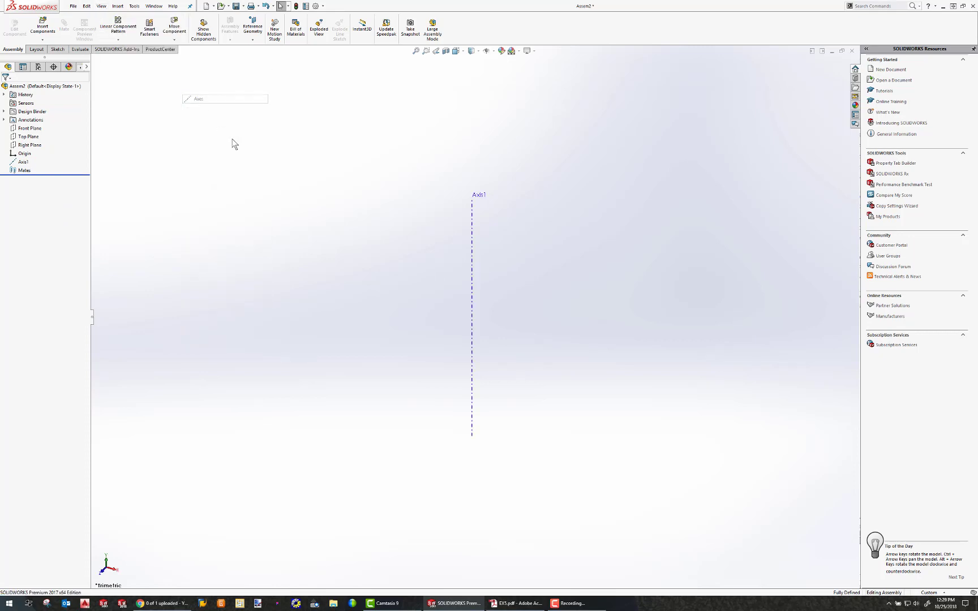
mouse_move(486, 300)
middle_mouse_down()
mouse_move(483, 321)
mouse_move(485, 312)
middle_mouse_up()
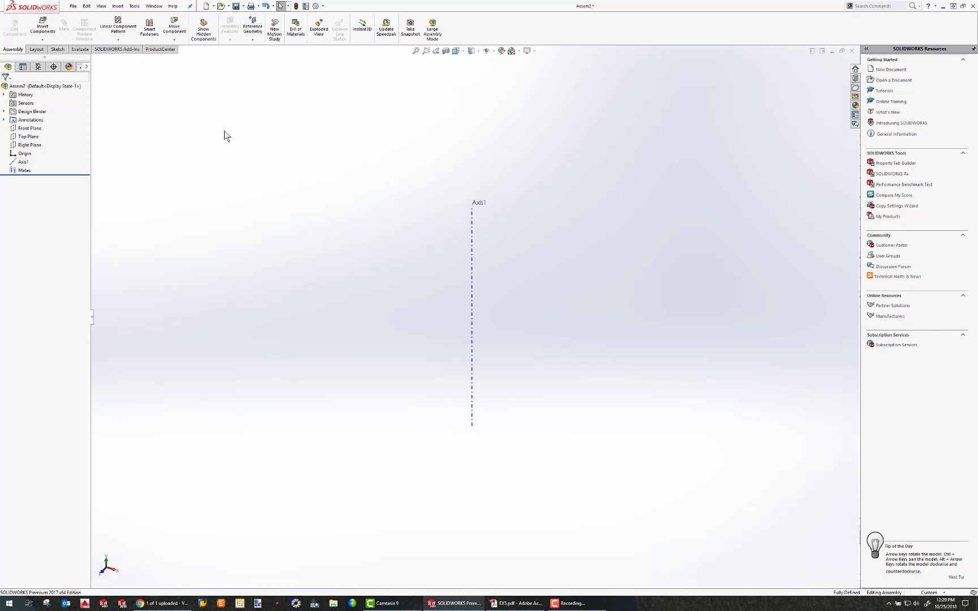
Create a reference plane that passes through the reference axis at 72° to the Right Plane
left_click(23, 163)
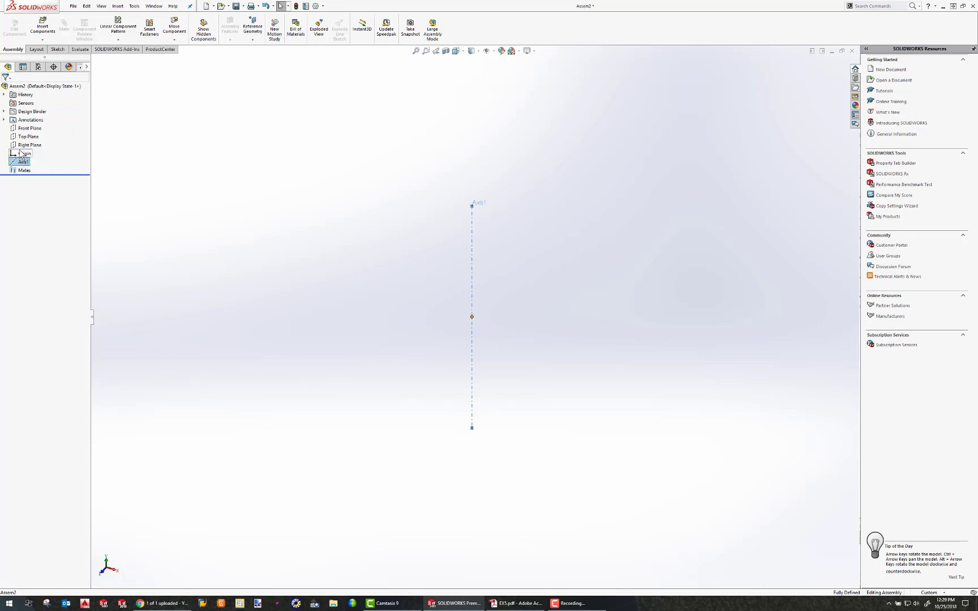
left_click(29, 145, "ctrl")
middle_click_drag(415, 192, 425, 315)
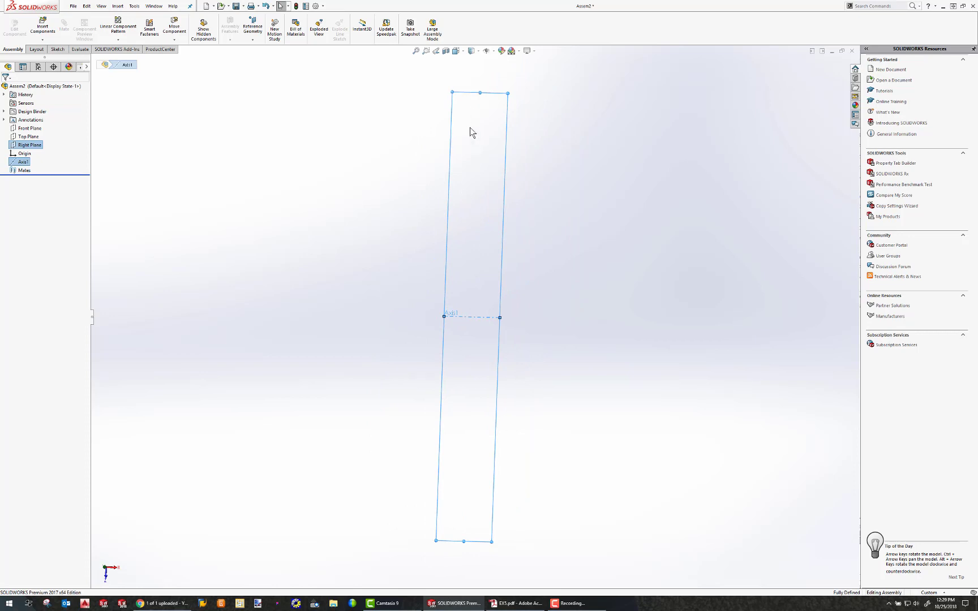
left_click(150, 69)
left_click(118, 6)
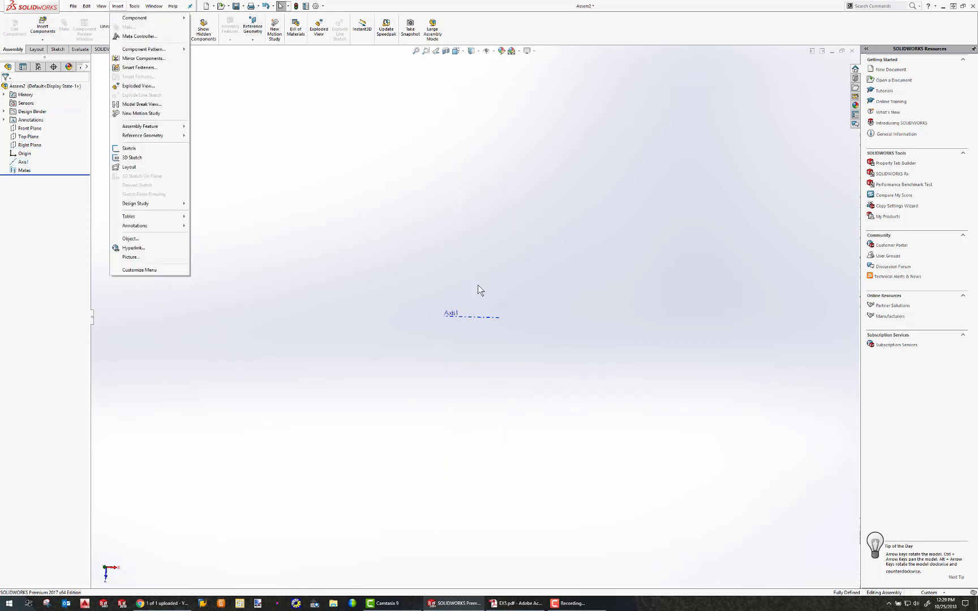
left_click(206, 135)
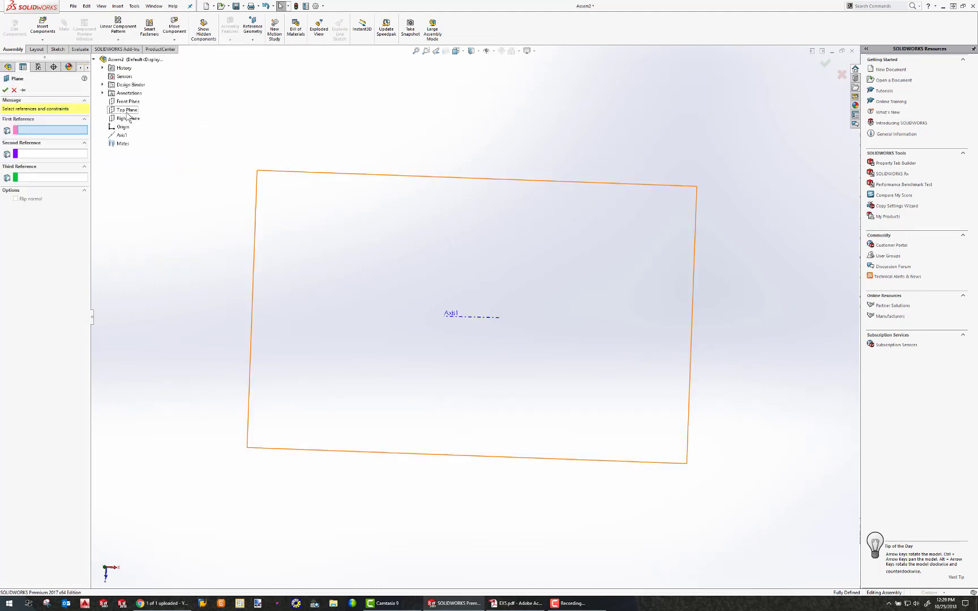
left_click(124, 119)
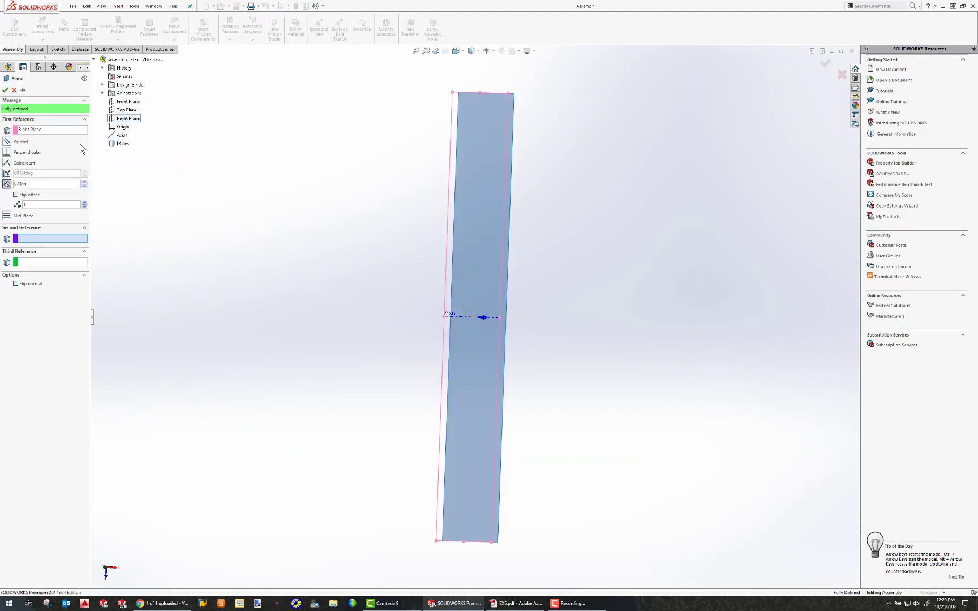
left_click(122, 135)
middle_click_drag(292, 261, 369, 270)
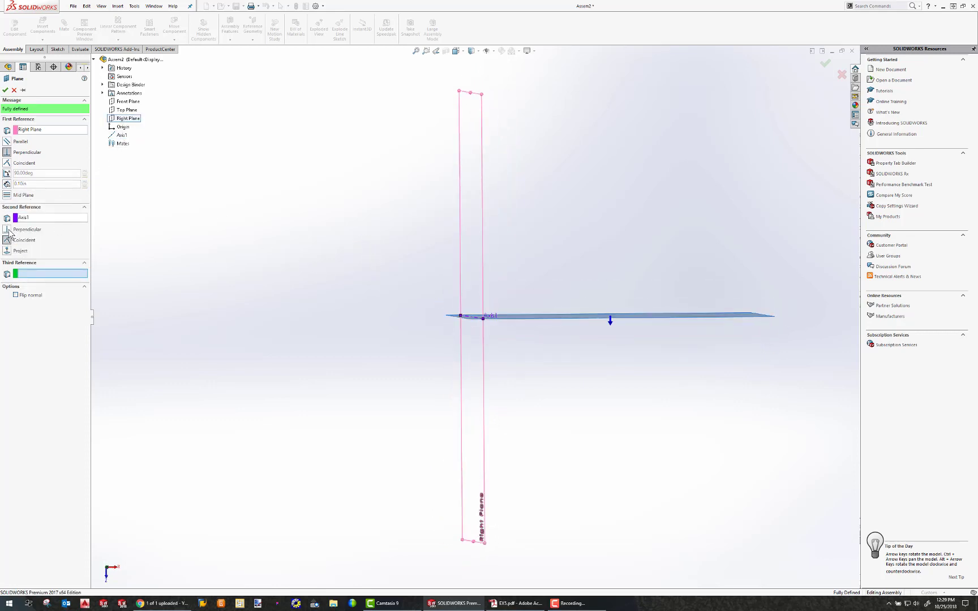
left_click(7, 174)
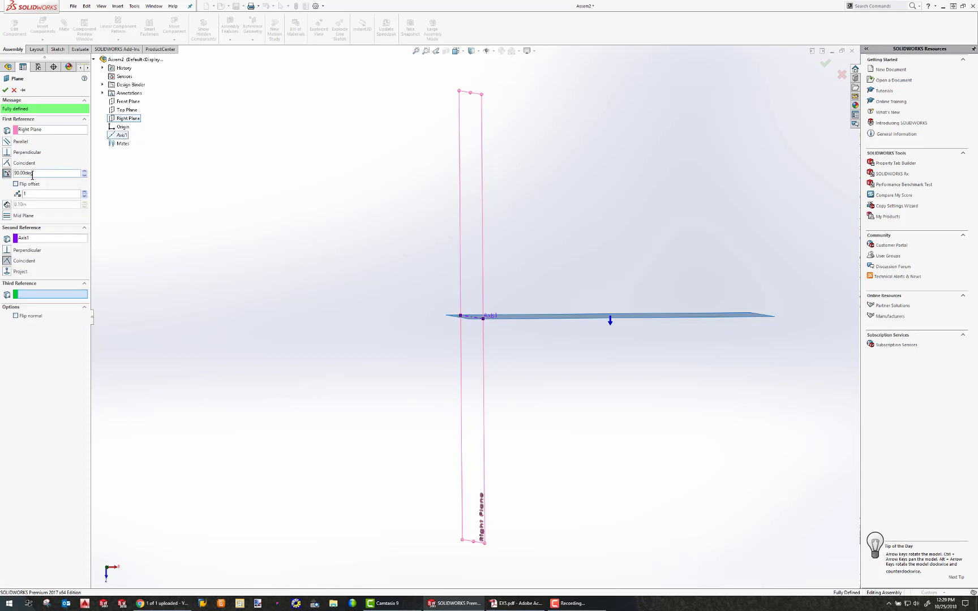
type("72")
key("Return")
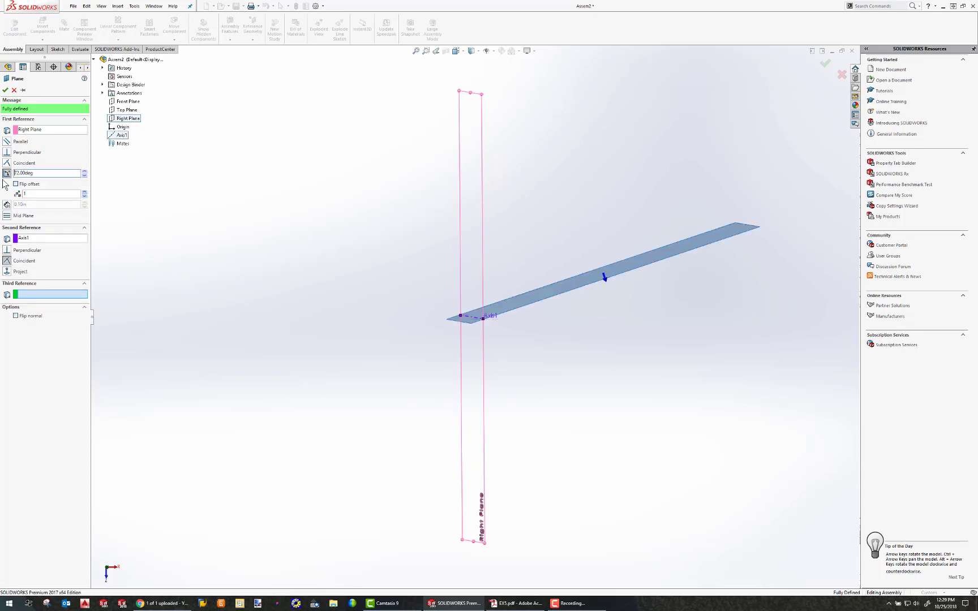
mouse_move(420, 306)
middle_mouse_down()
mouse_move(409, 317)
mouse_move(403, 295)
mouse_move(402, 312)
middle_mouse_up()
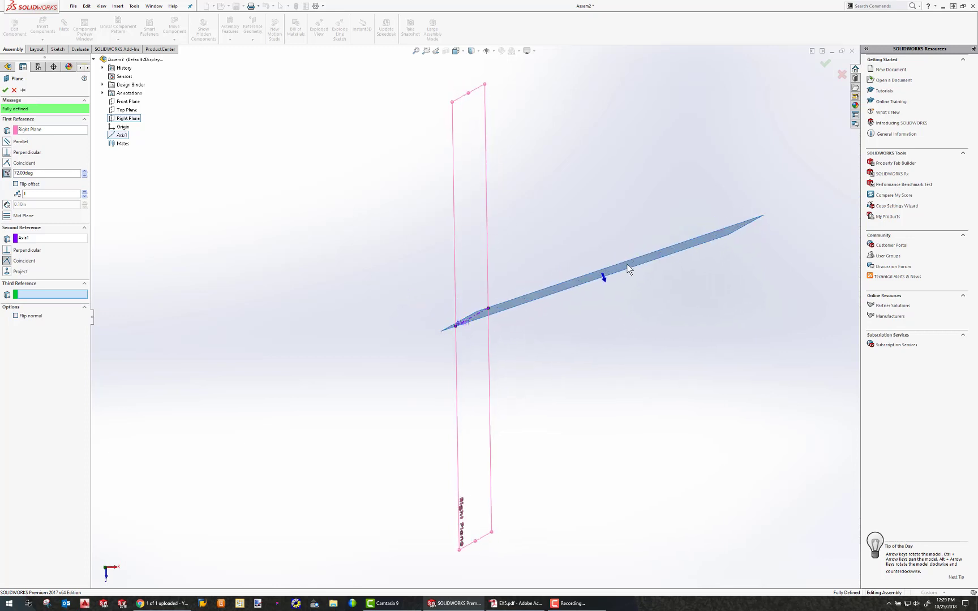
left_click(6, 90)
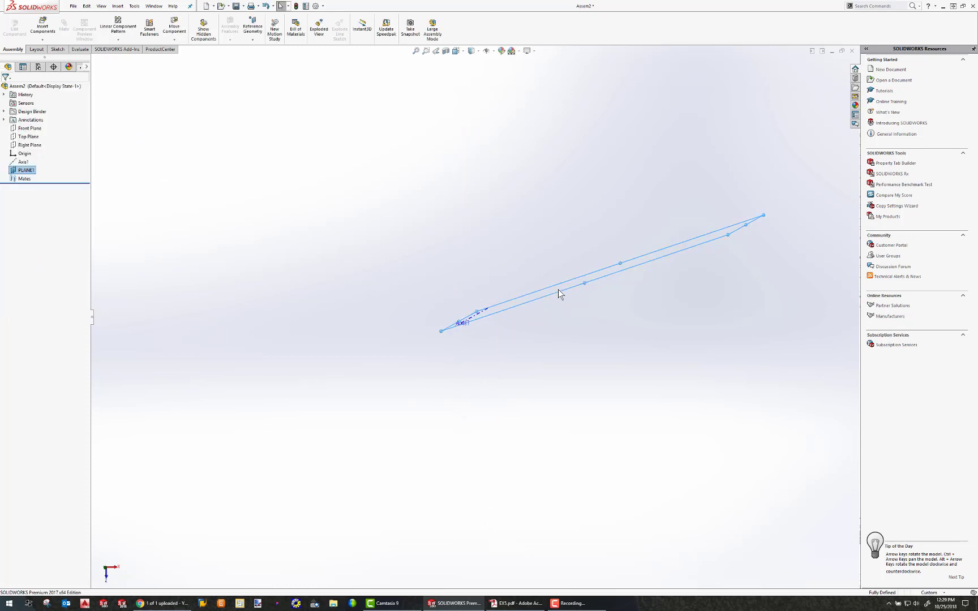
left_click(453, 244)
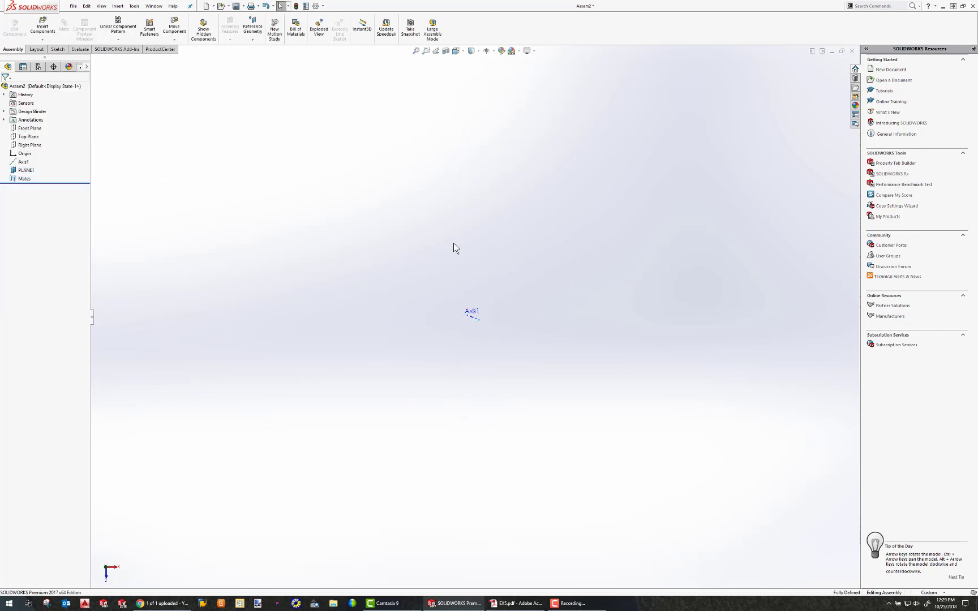
Turn on the display of planes in the assembly view and show the Right Plane
left_click(101, 5)
mouse_move(128, 71)
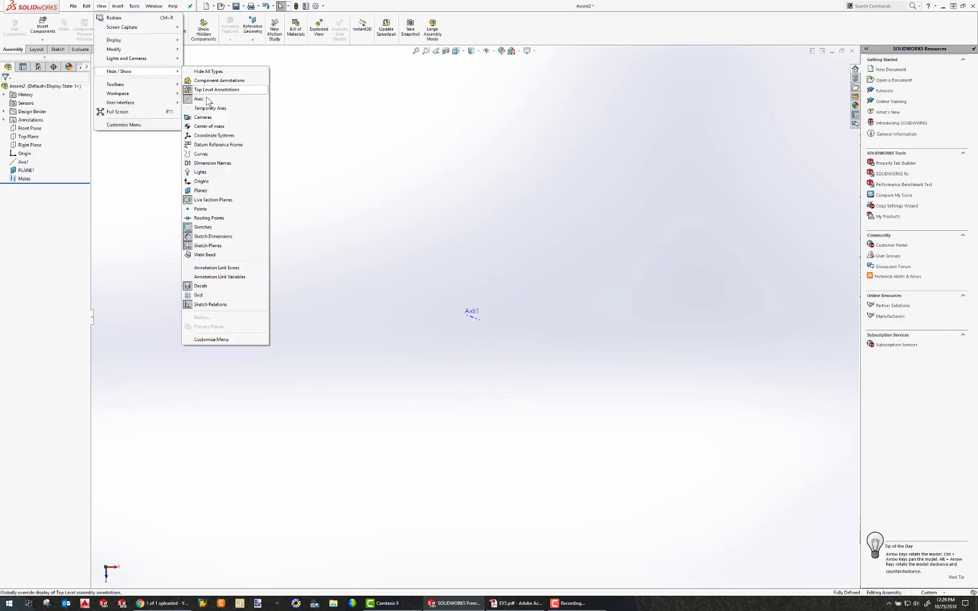
left_click(212, 191)
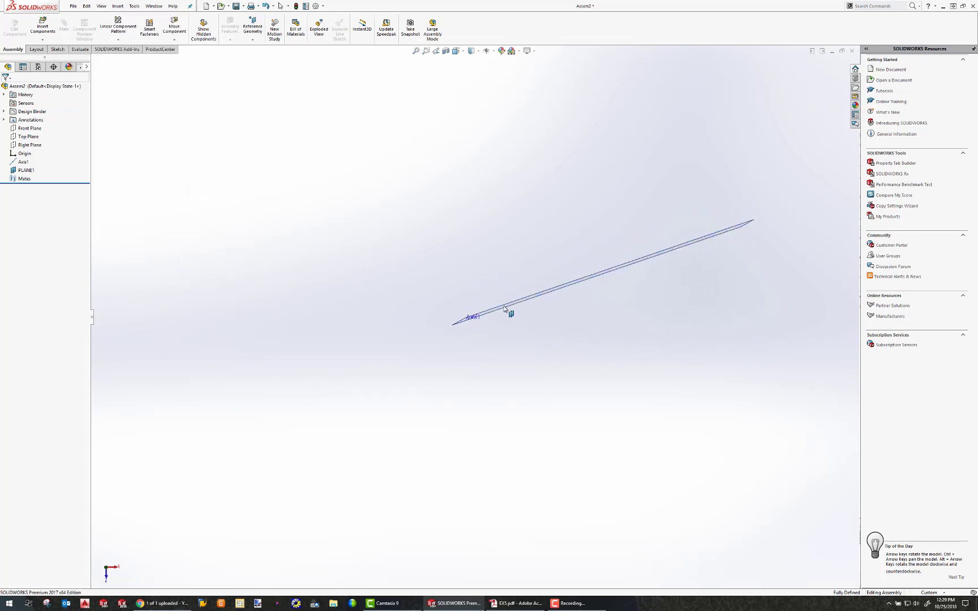
left_click(29, 146)
right_click(30, 147)
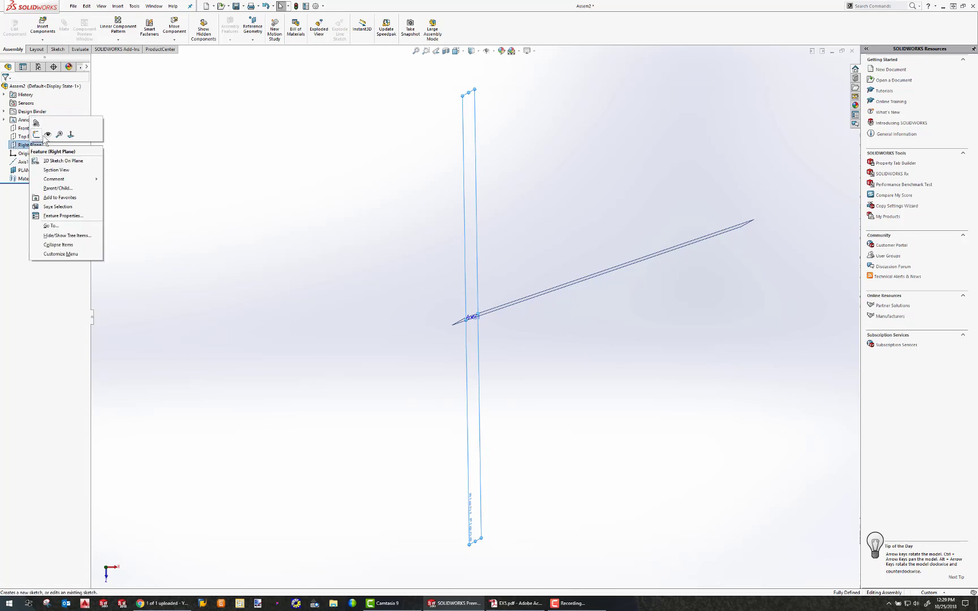
left_click(49, 137)
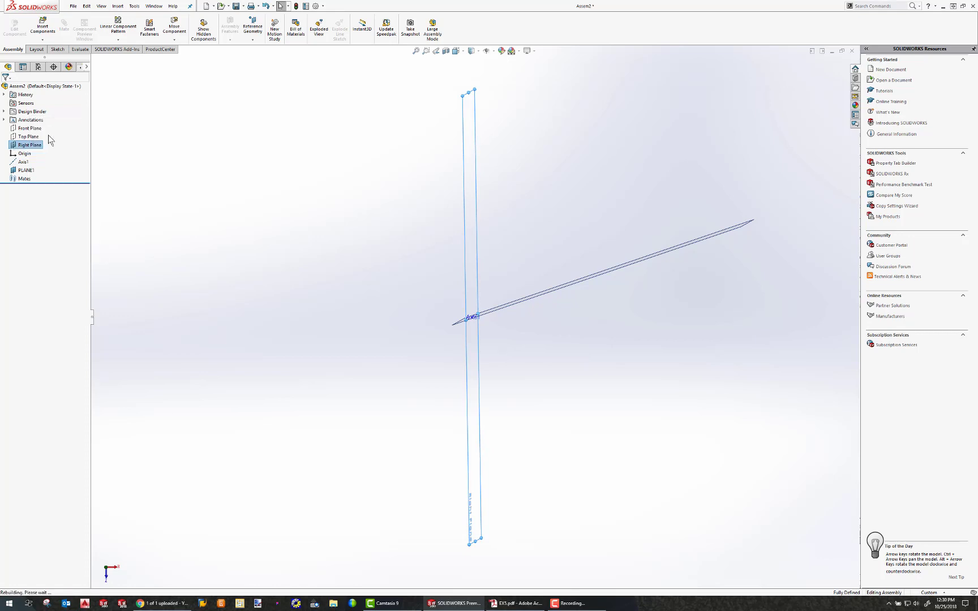
left_click(396, 248)
middle_click_drag(396, 248, 431, 289)
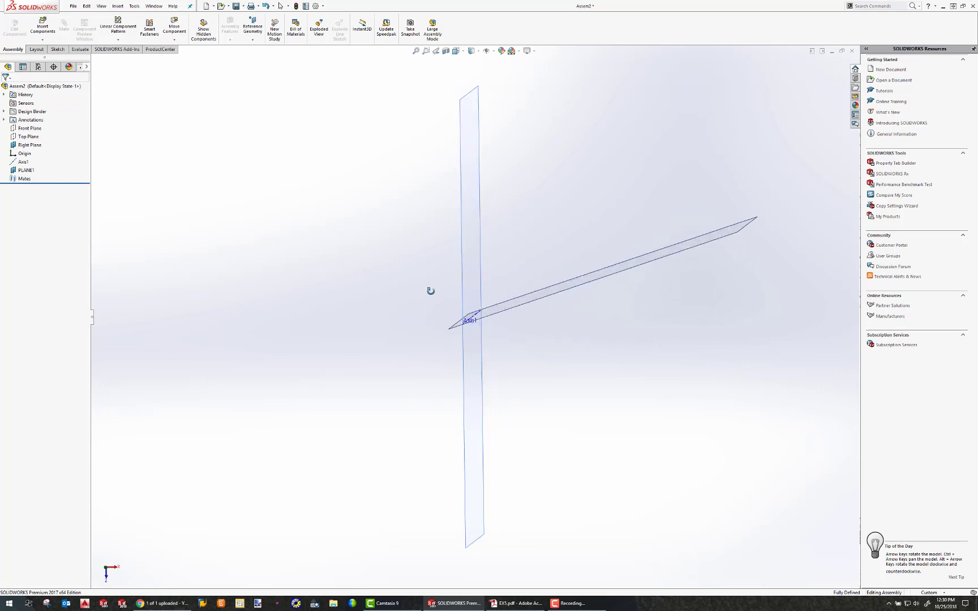
Create a reference plane through Axis1 at 72° to PLANE1, coincident with the axis
left_click(117, 6)
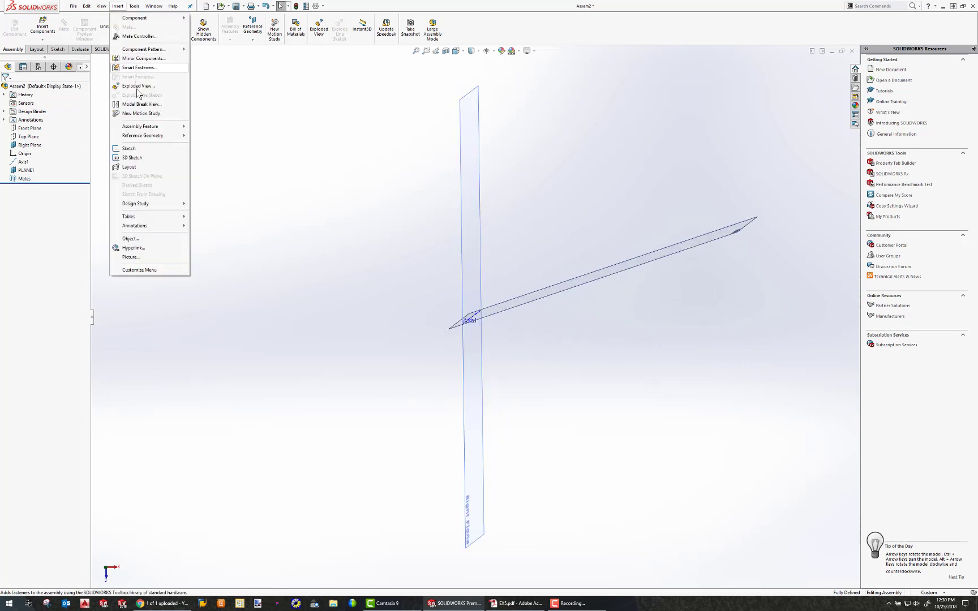
mouse_move(144, 136)
left_click(205, 137)
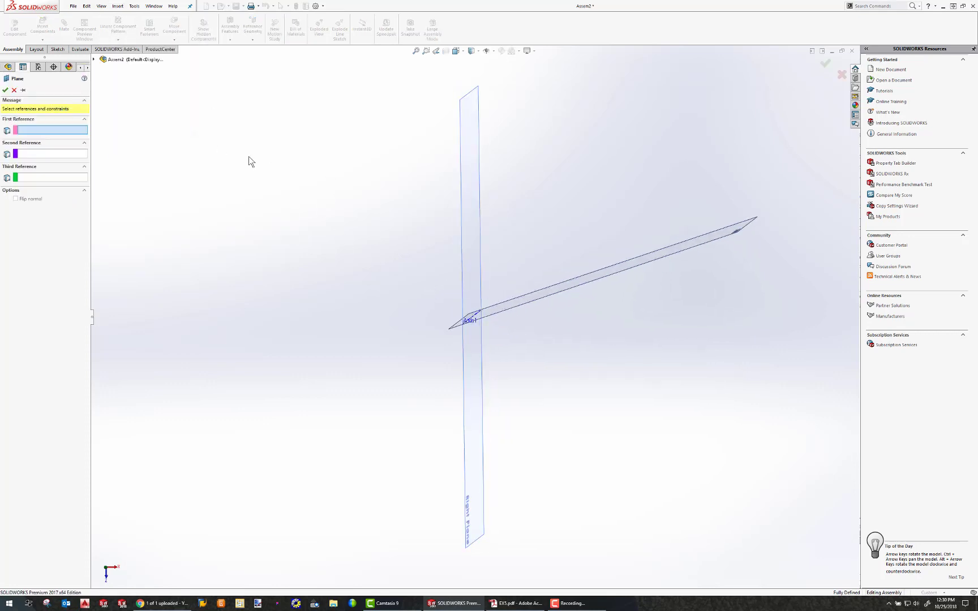
left_click(623, 276)
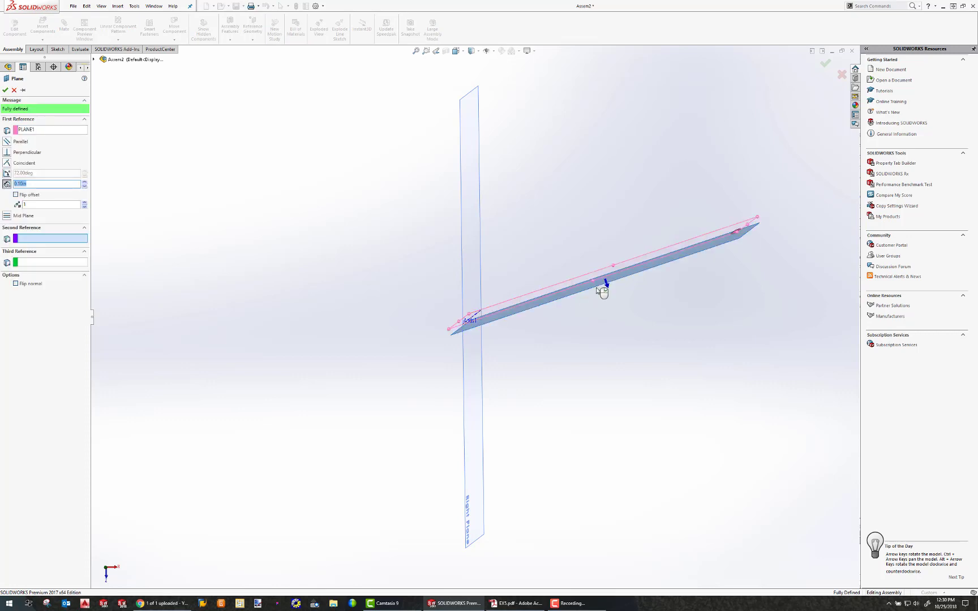
scroll(474, 321, "up", 3)
left_click(474, 321)
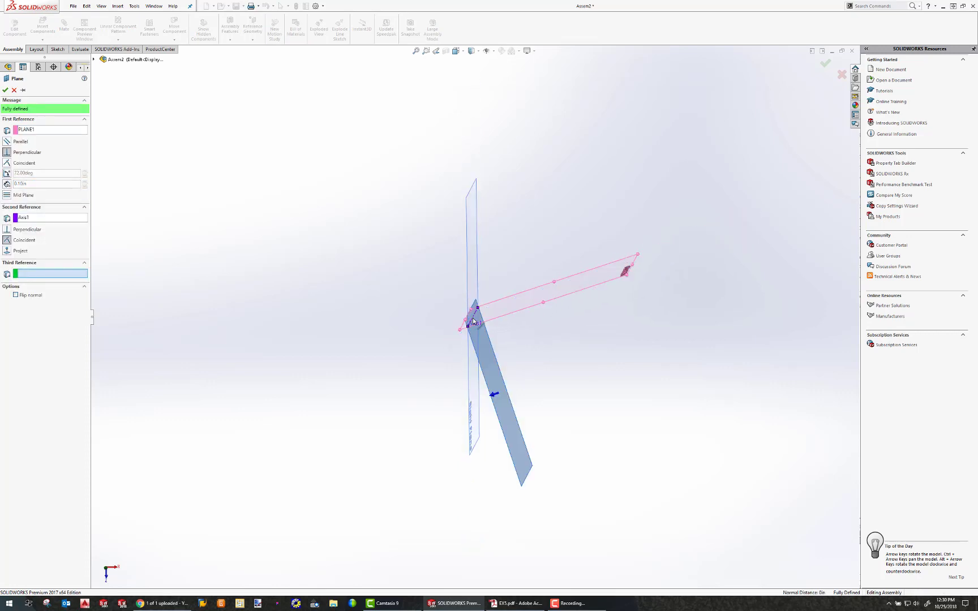
left_click(7, 173)
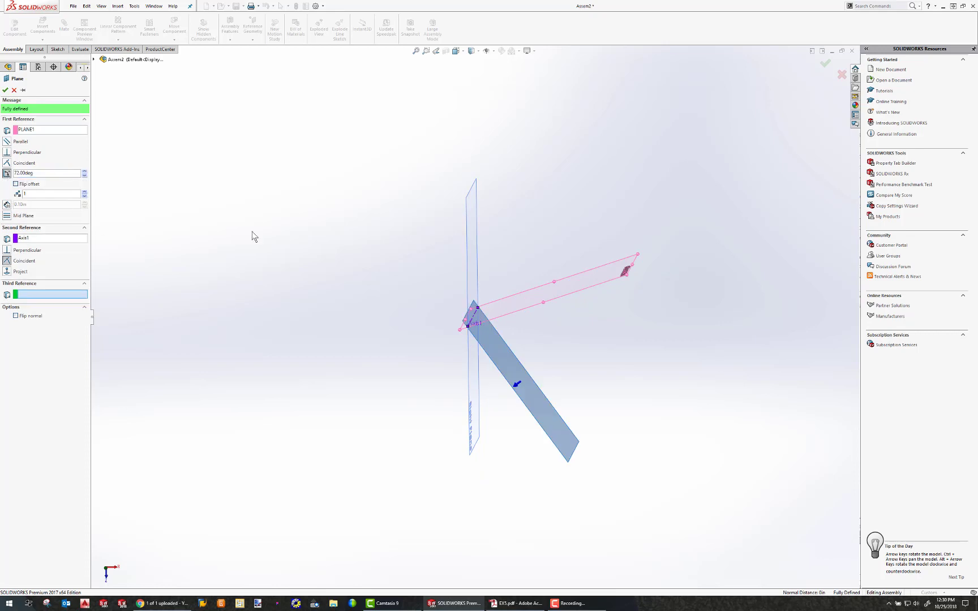
middle_click_drag(446, 253, 452, 260)
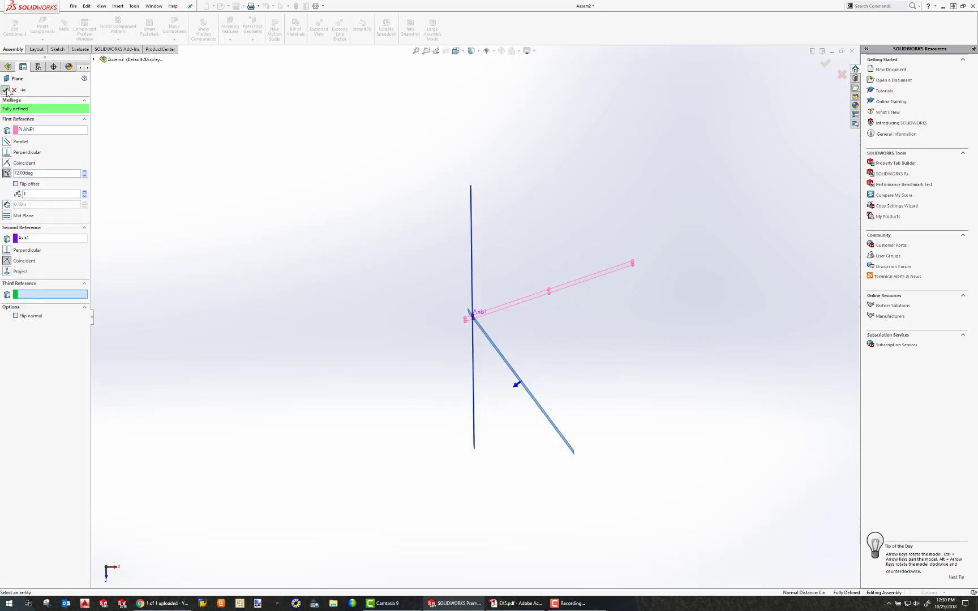
key("Return")
middle_click_drag(515, 341, 515, 375)
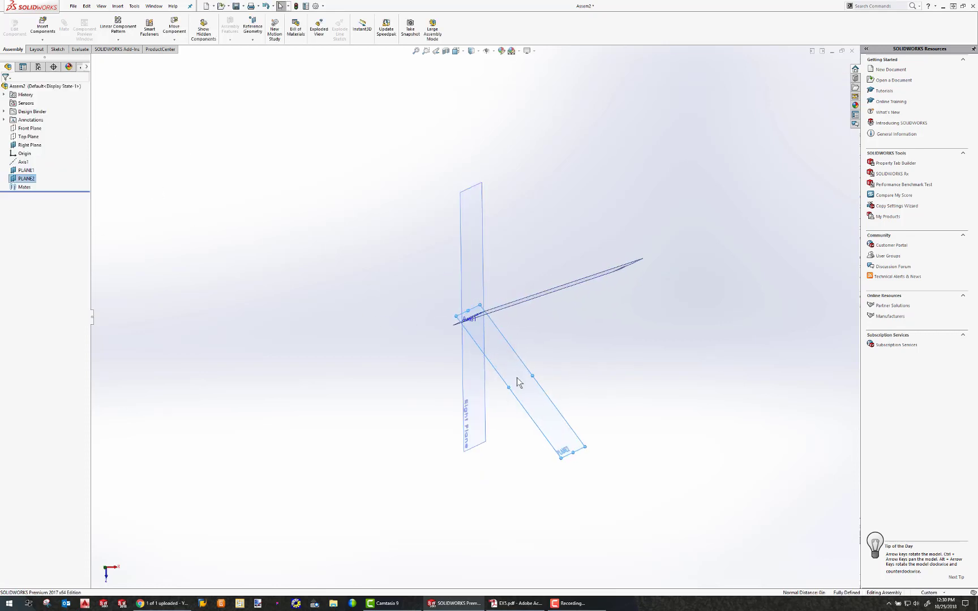
key("Escape")
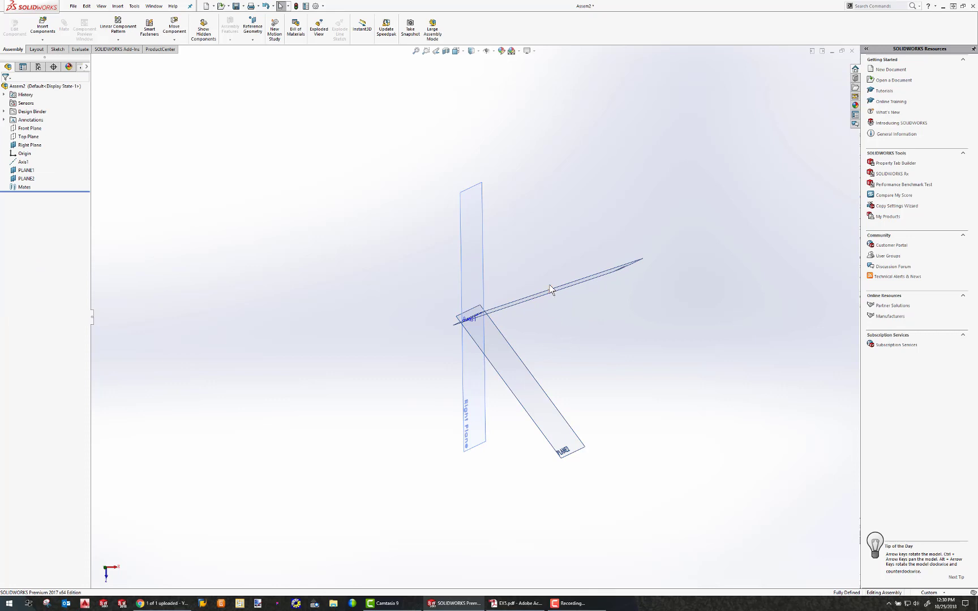
left_click(489, 225)
left_click(524, 238)
Create a reference plane through Axis1 at 72° to PLANE2, coincident with the axis
left_click(117, 7)
mouse_move(164, 136)
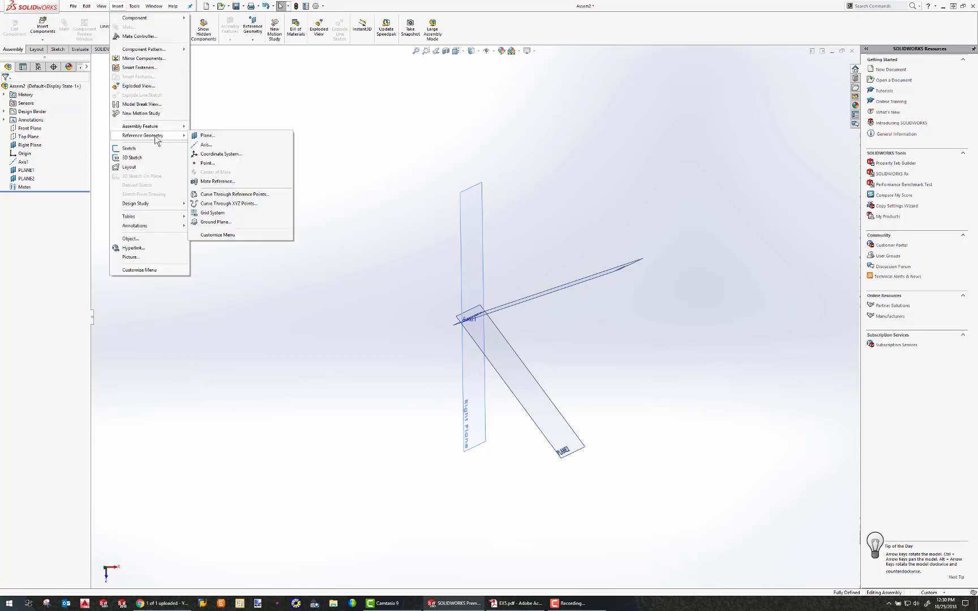
left_click(208, 135)
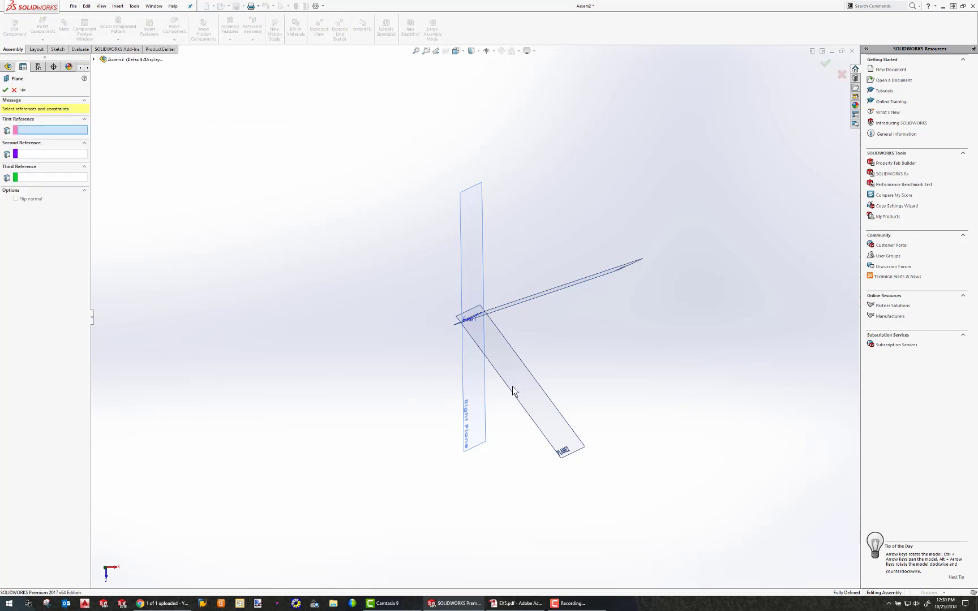
left_click(544, 392)
scroll(481, 323, "up", 3)
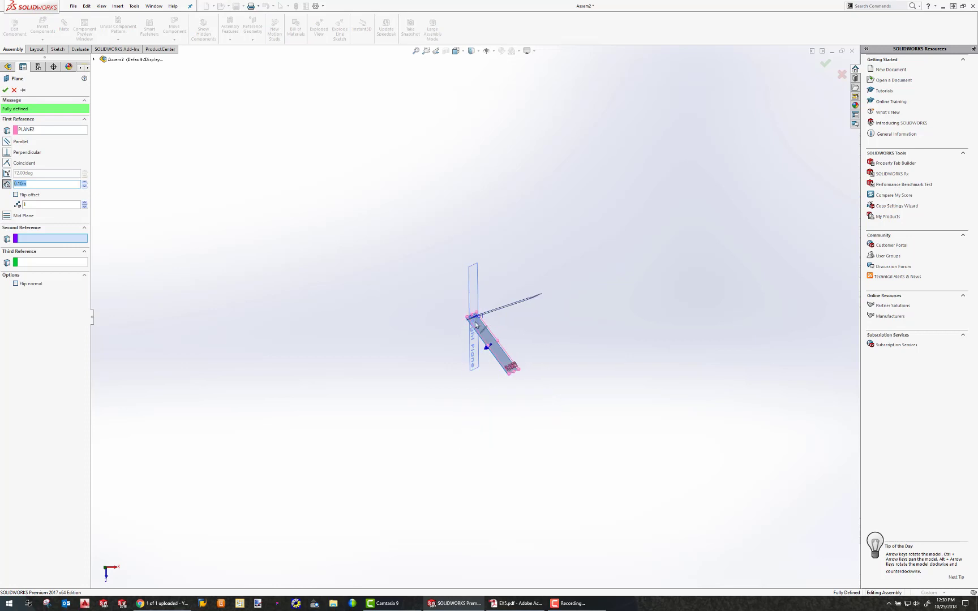
scroll(467, 316, "down", 8)
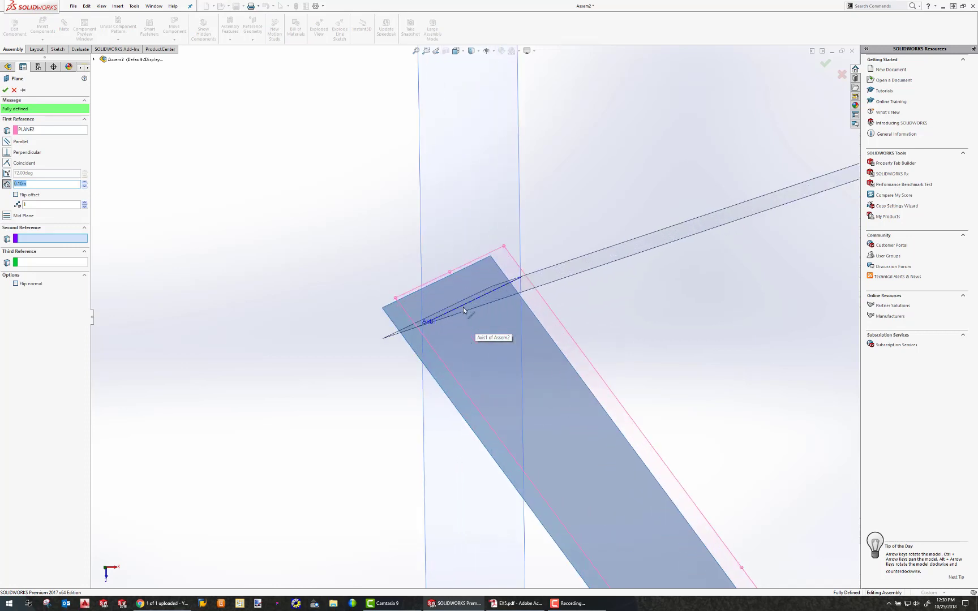
left_click(451, 314)
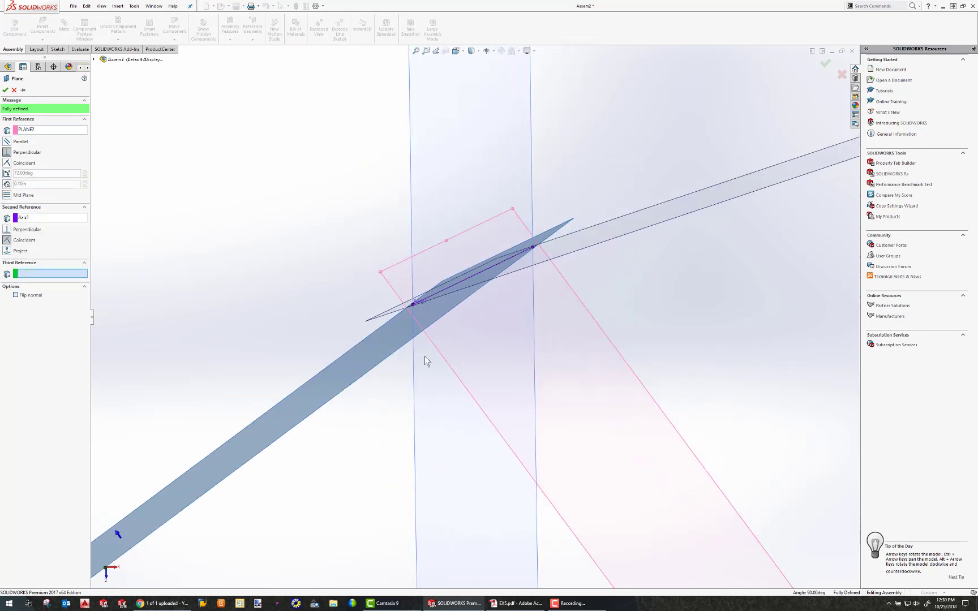
left_click(7, 173)
middle_click_drag(446, 323, 479, 312)
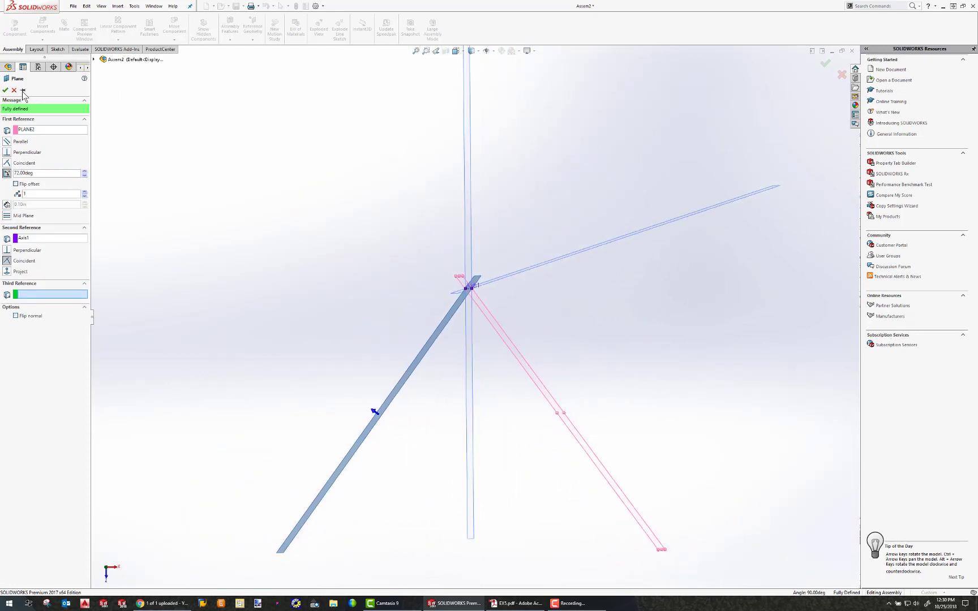
left_click(5, 90)
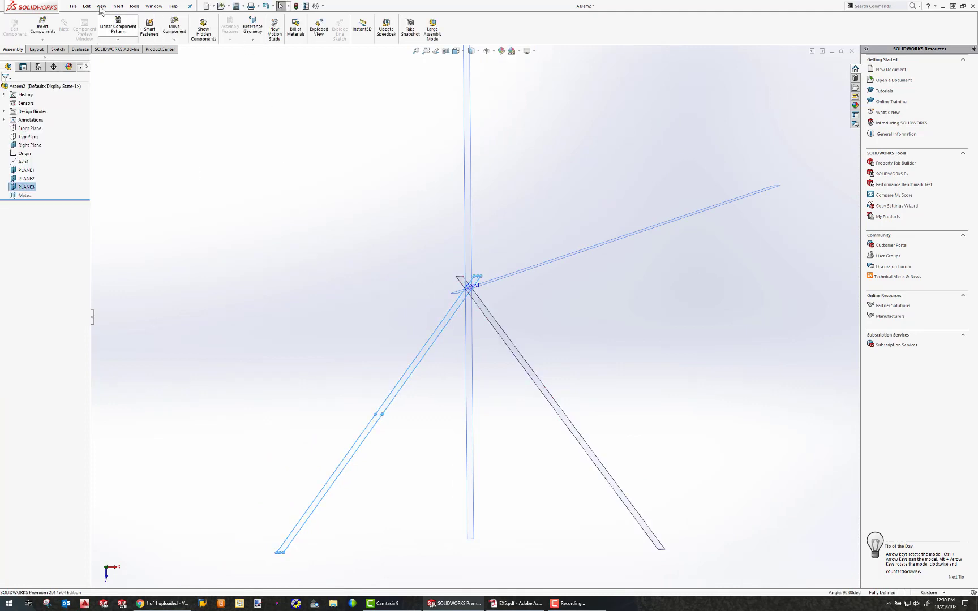
Create a reference plane through Axis1 at 72° to PLANE3, coincident with the axis
left_click(118, 6)
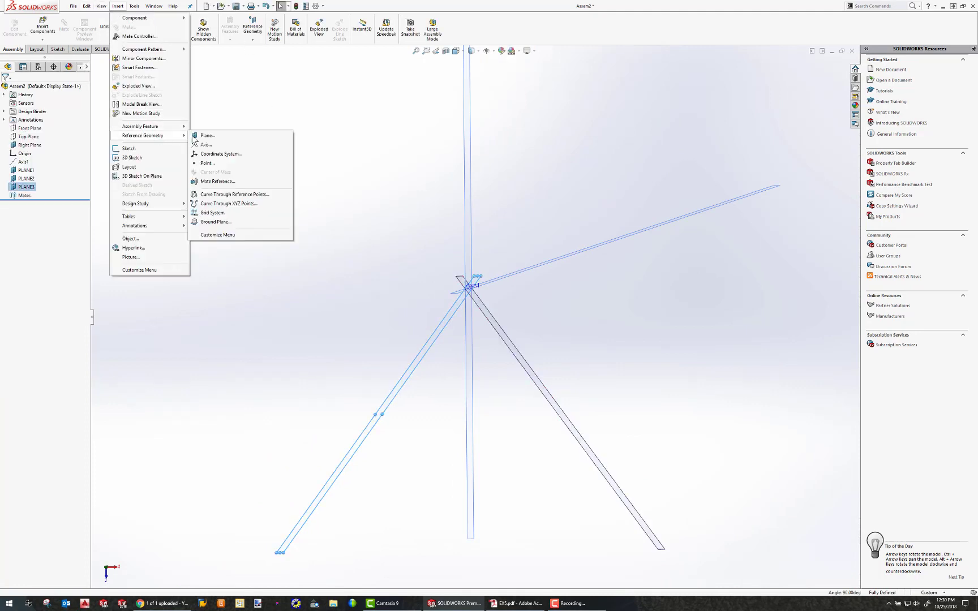
left_click(193, 137)
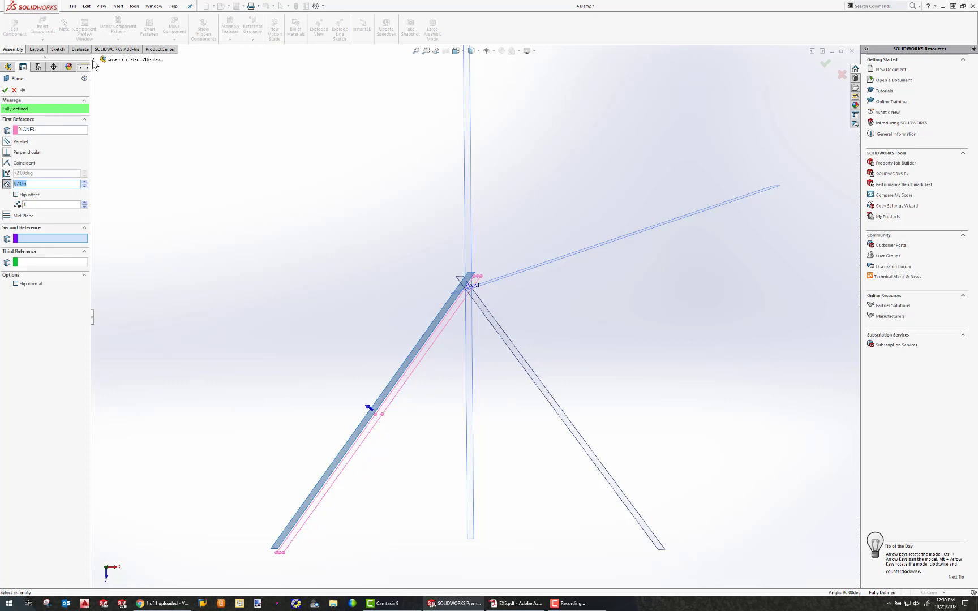
left_click(94, 58)
left_click(122, 136)
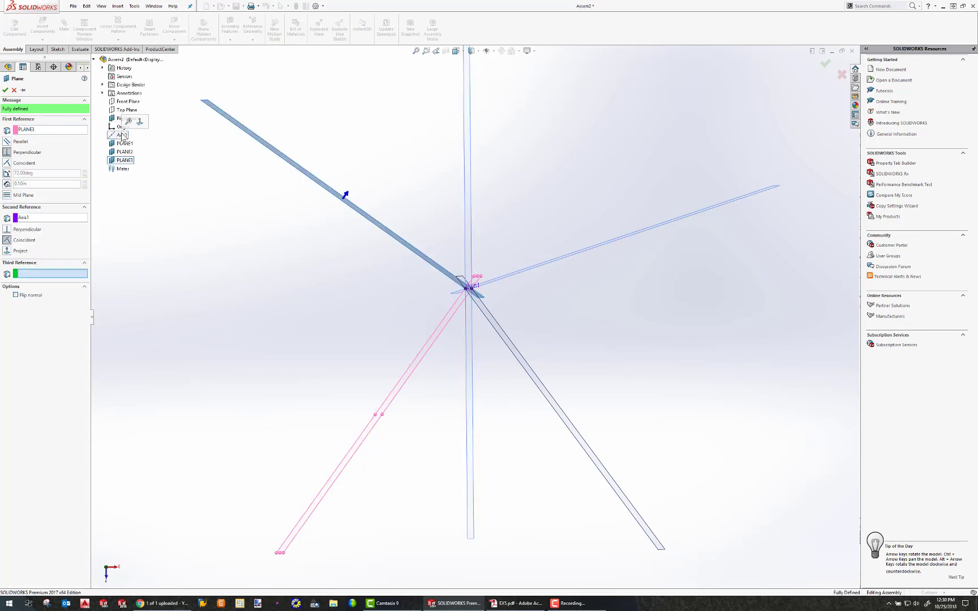
left_click(6, 174)
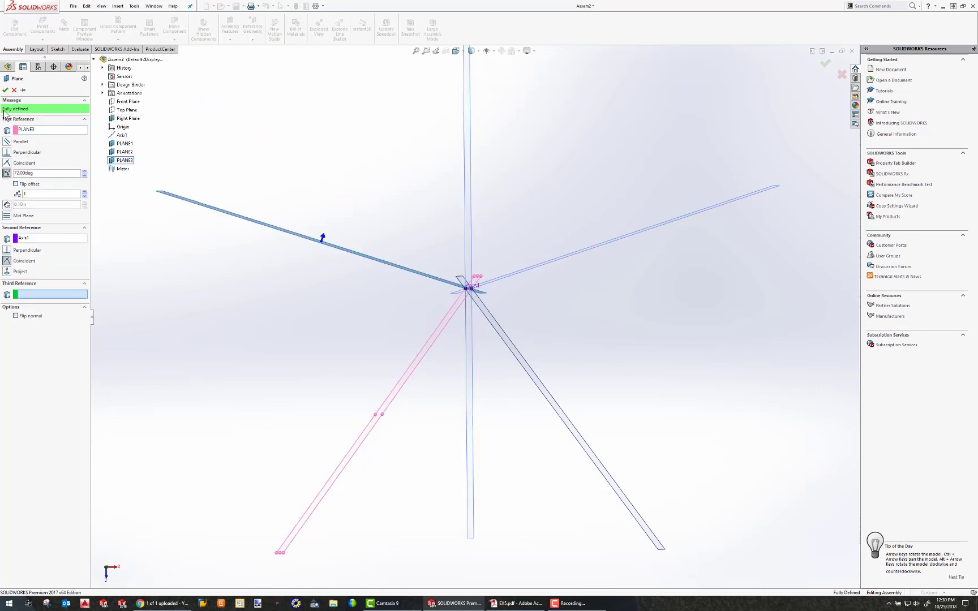
left_click(5, 90)
middle_click_drag(430, 351, 480, 319)
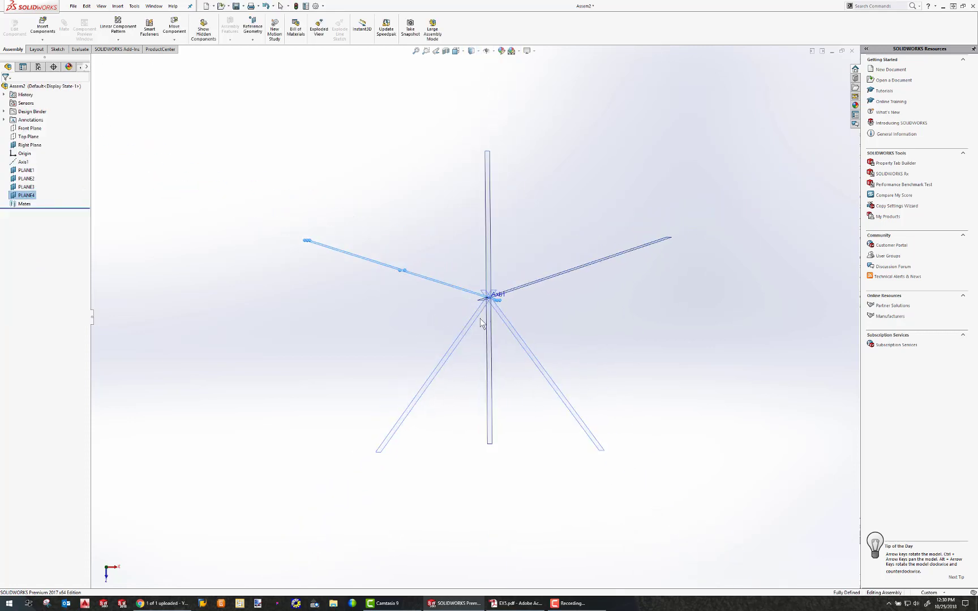
Insert the Master Rod part from the Radial Engine folder and place it in free space above the reference planes
left_click(490, 171)
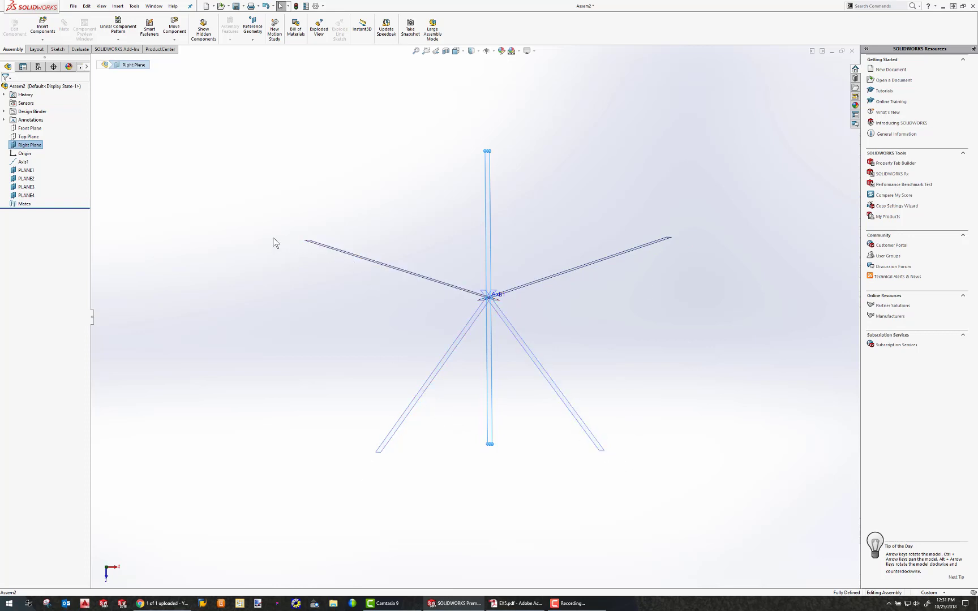
middle_click_drag(458, 284, 507, 326)
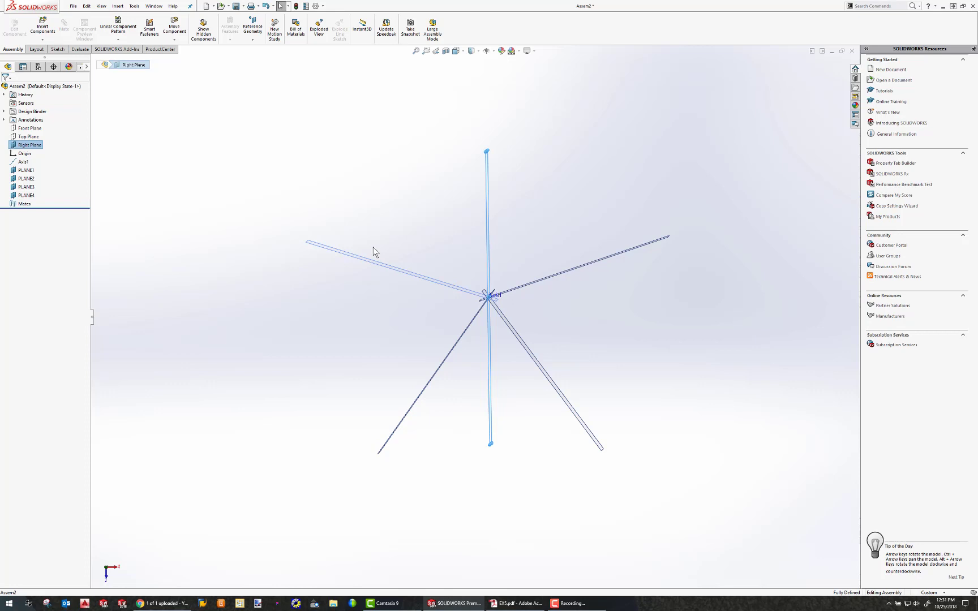
middle_click_drag(490, 283, 494, 248)
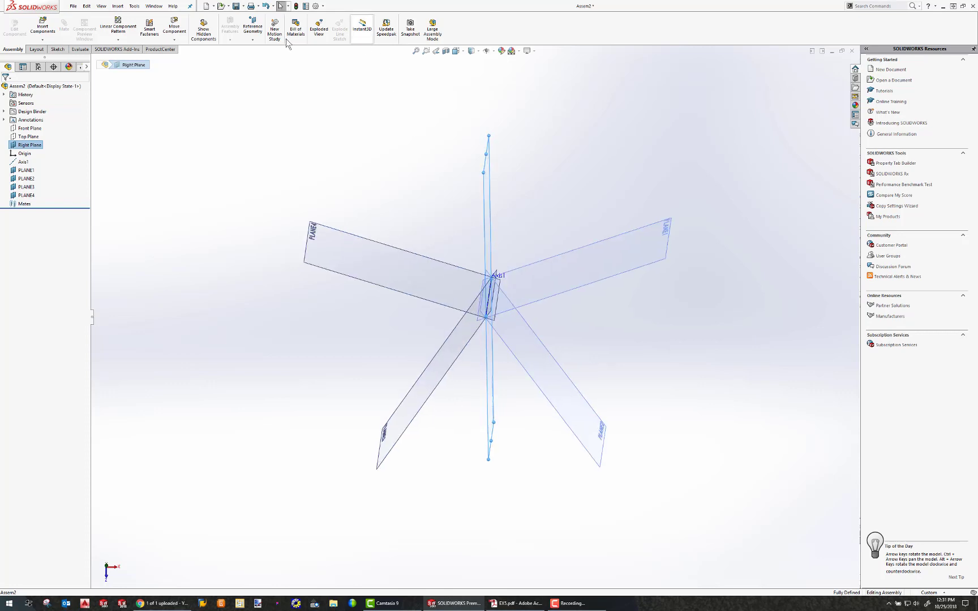
left_click(55, 38)
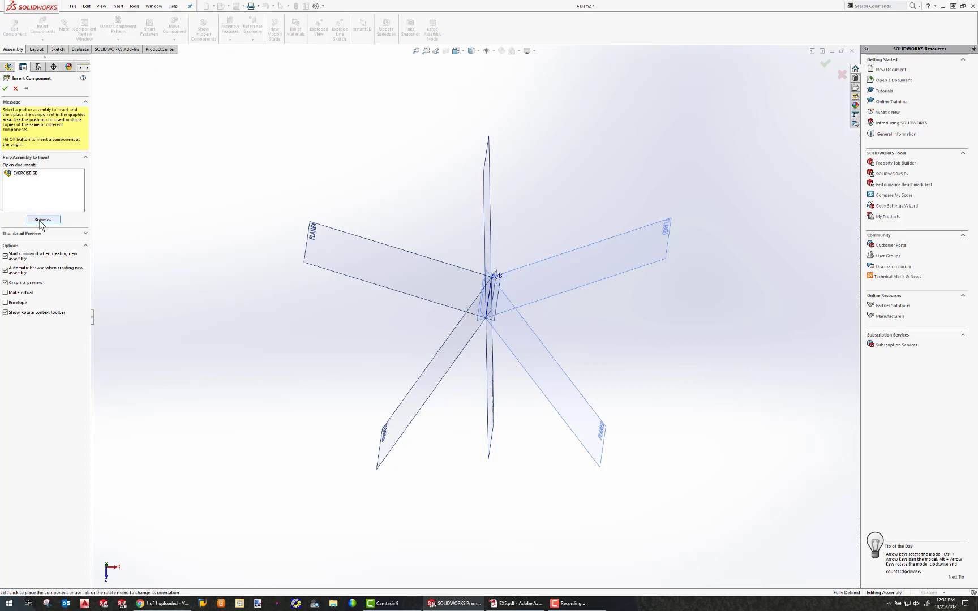
left_click(40, 221)
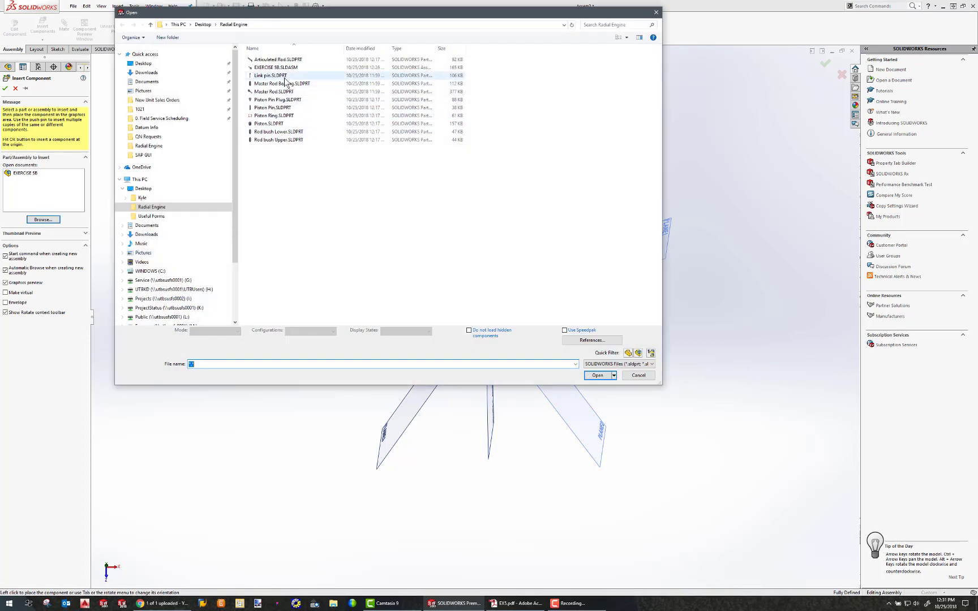
left_click(281, 92)
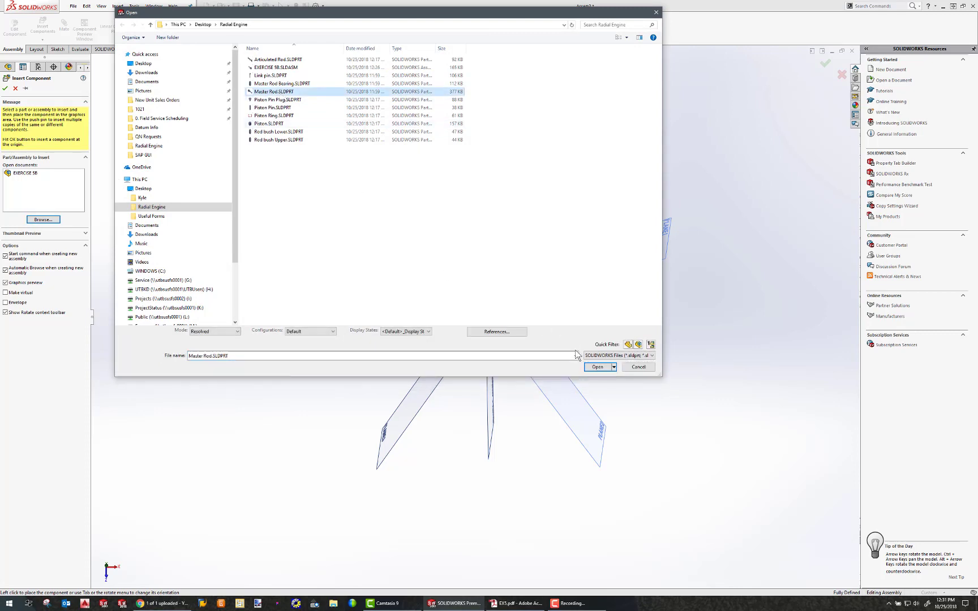
left_click(597, 367)
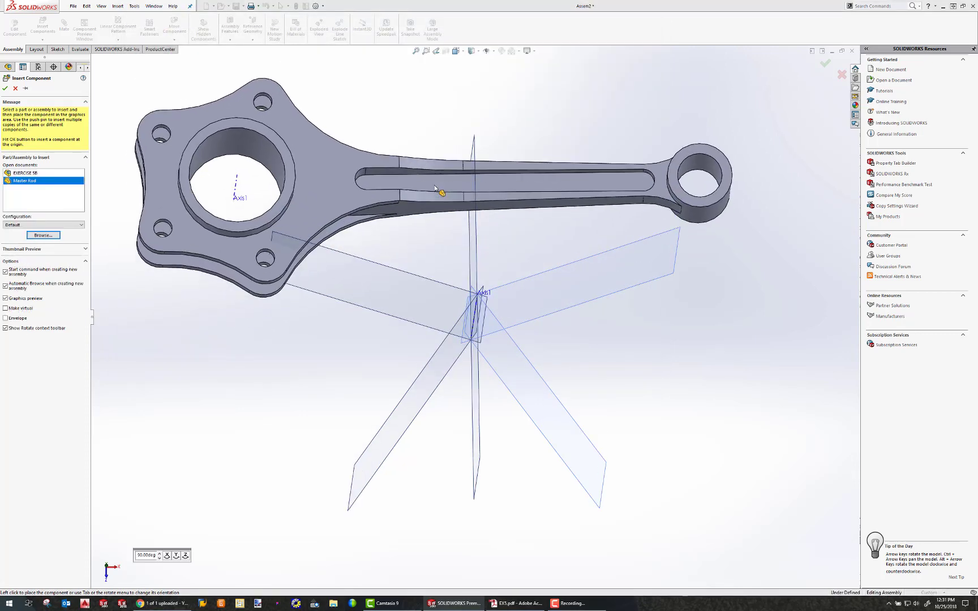
left_click(428, 206)
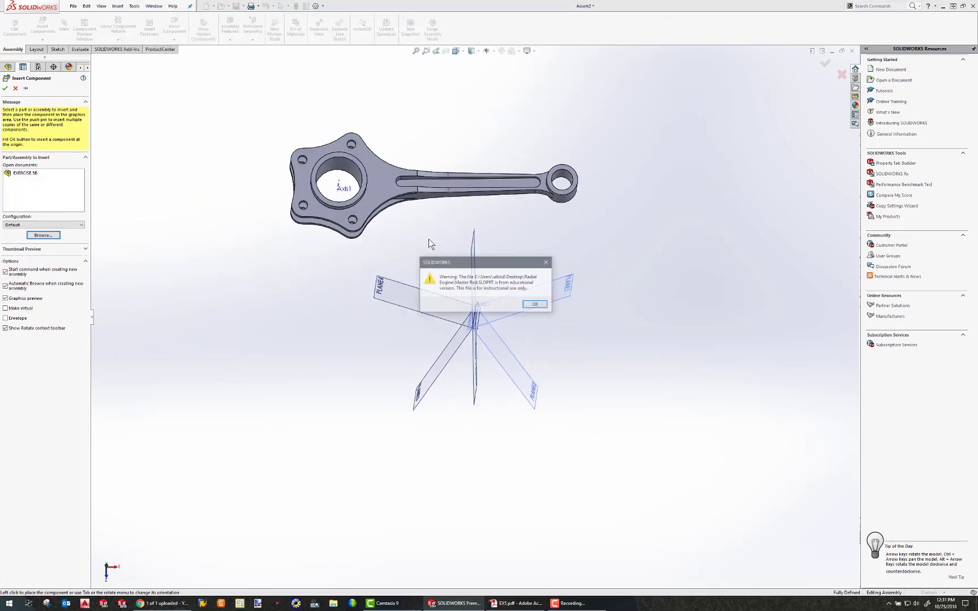
left_click(530, 307)
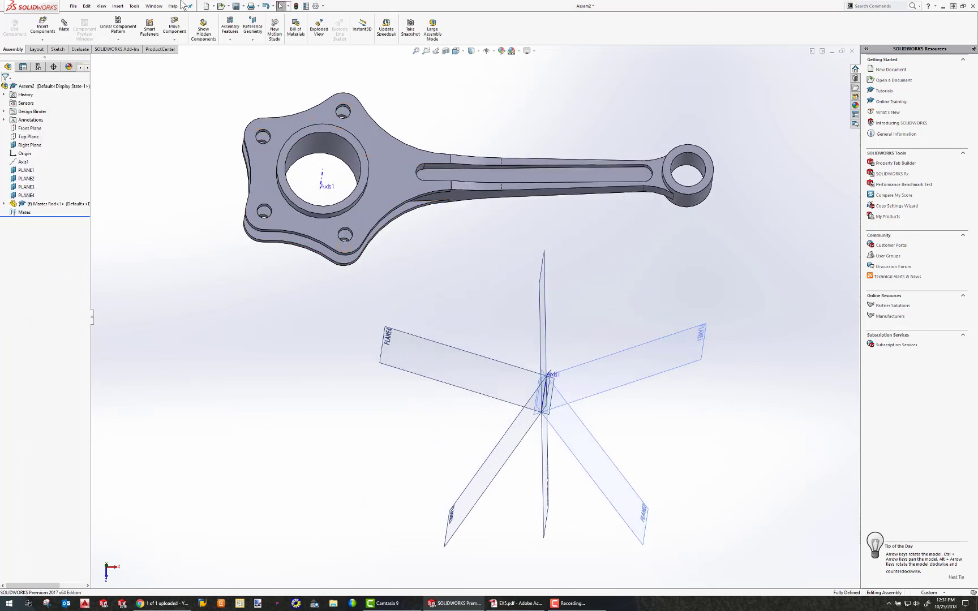
Insert the Master Rod Bearing part from the Radial Engine folder and place it beside the Master Rod's large end
left_click(42, 25)
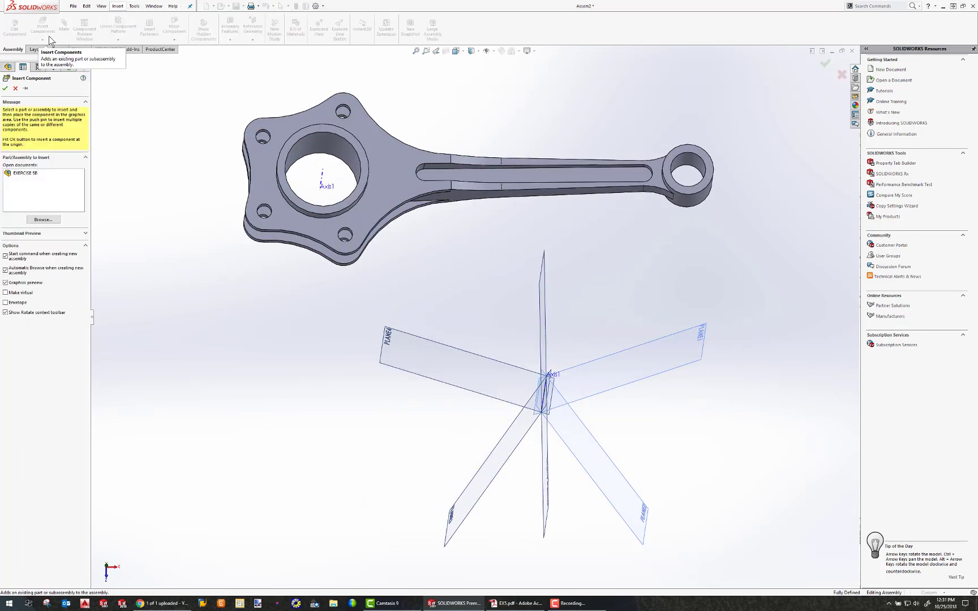
left_click(43, 219)
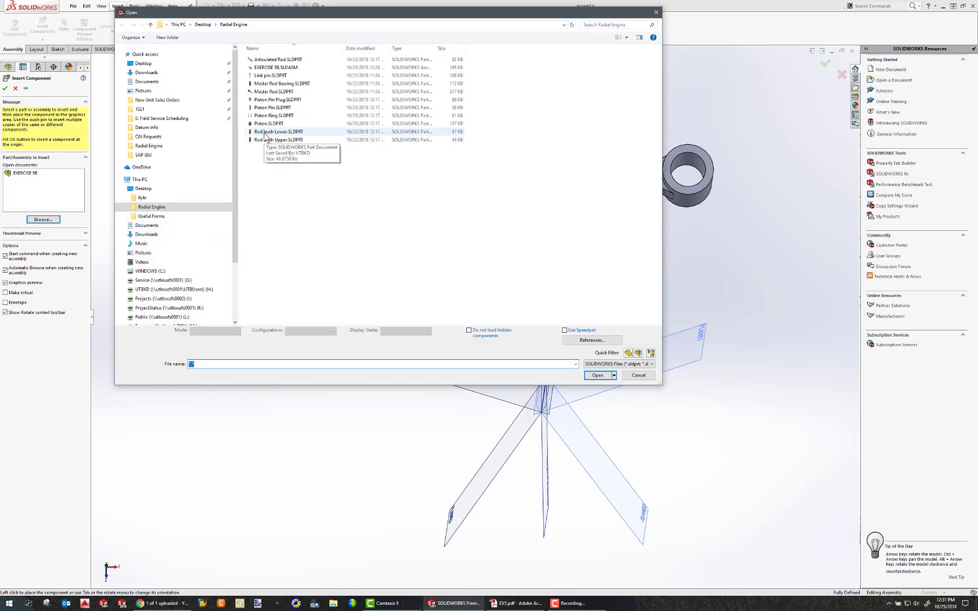
left_click(276, 83)
left_click(598, 367)
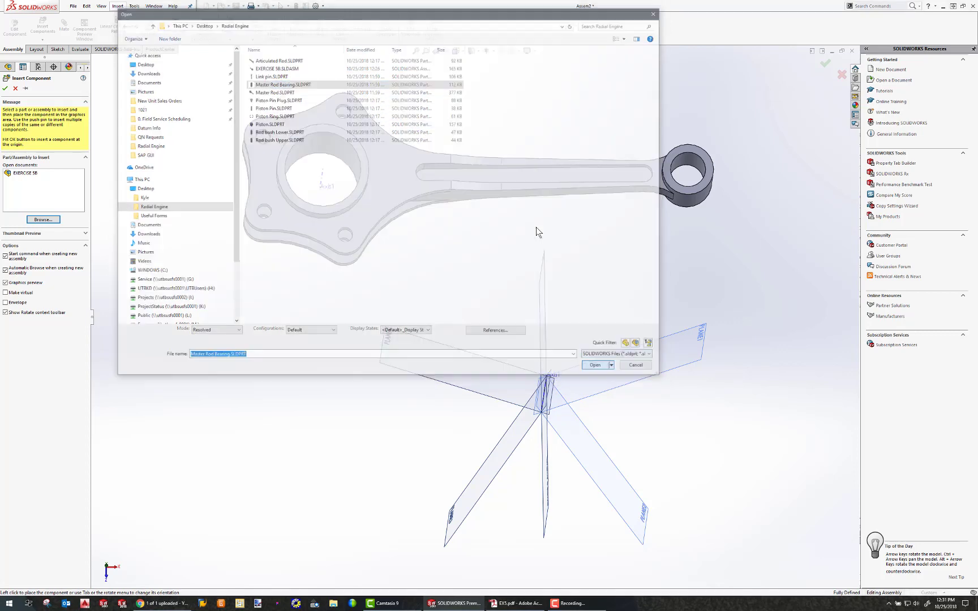
left_click(209, 186)
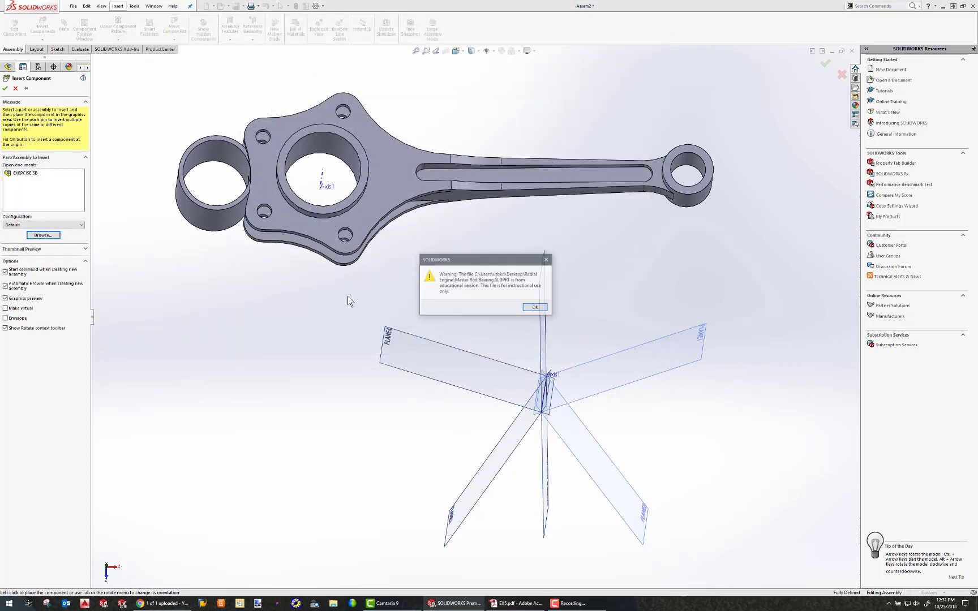
left_click(535, 307)
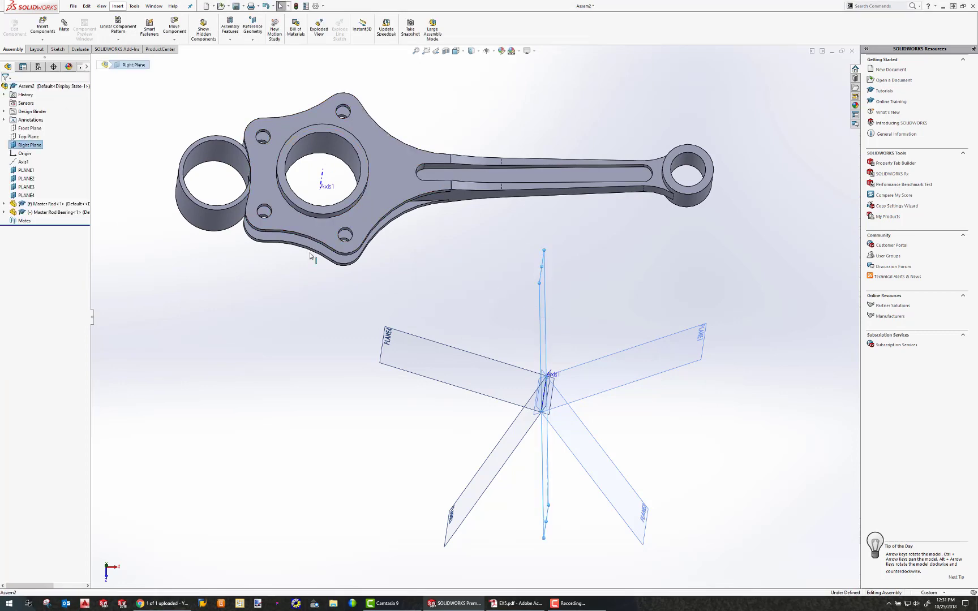
Insert the Rod bush Upper part from the Radial Engine folder and place it near the Master Rod's small end
left_click(42, 27)
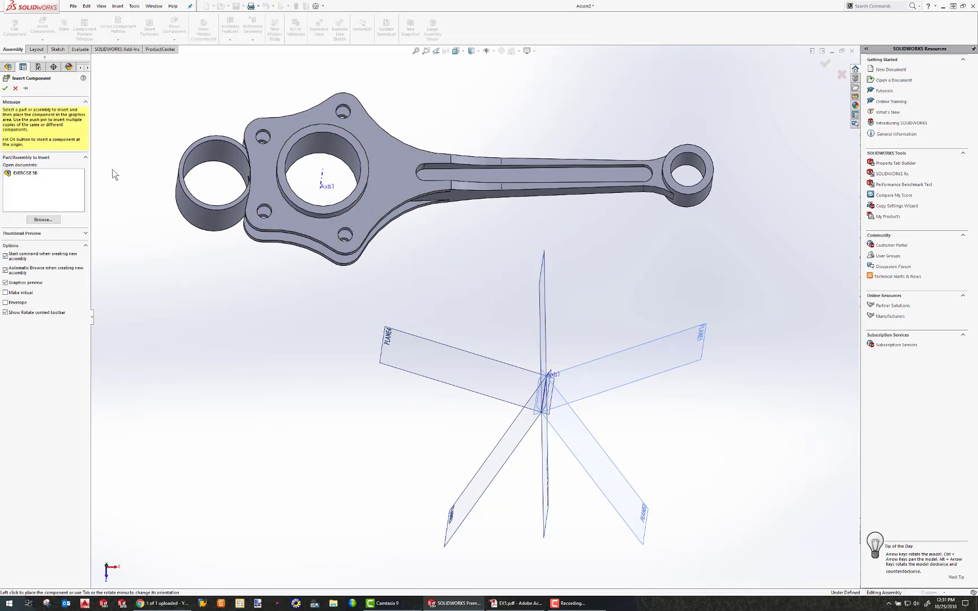
left_click(43, 220)
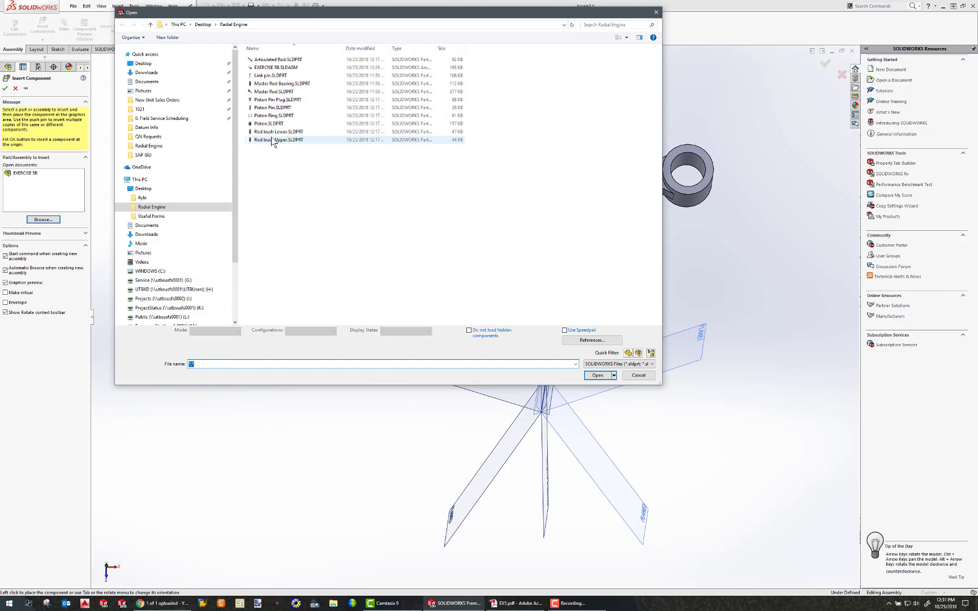
left_click(273, 140)
left_click(597, 375)
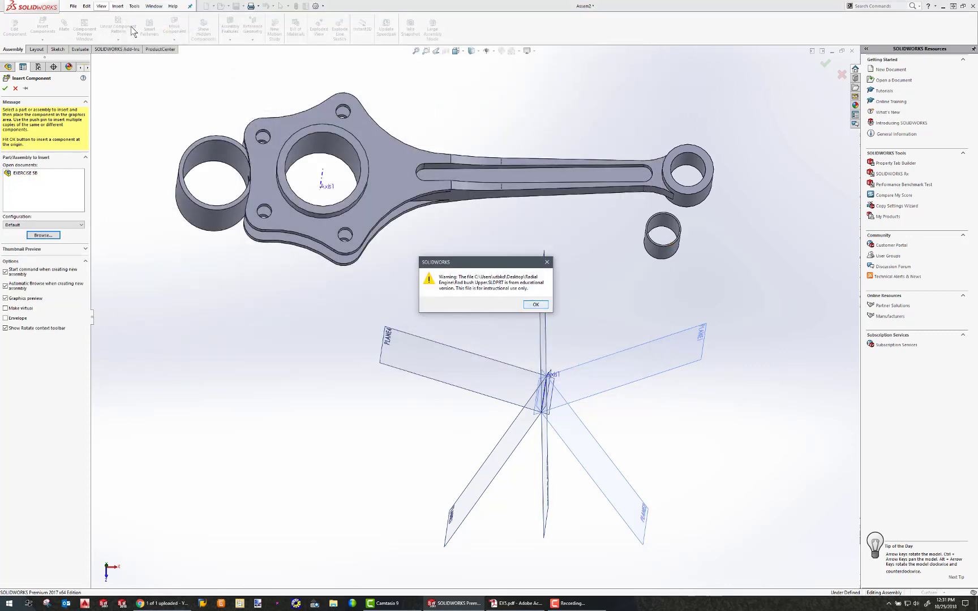
left_click(536, 306)
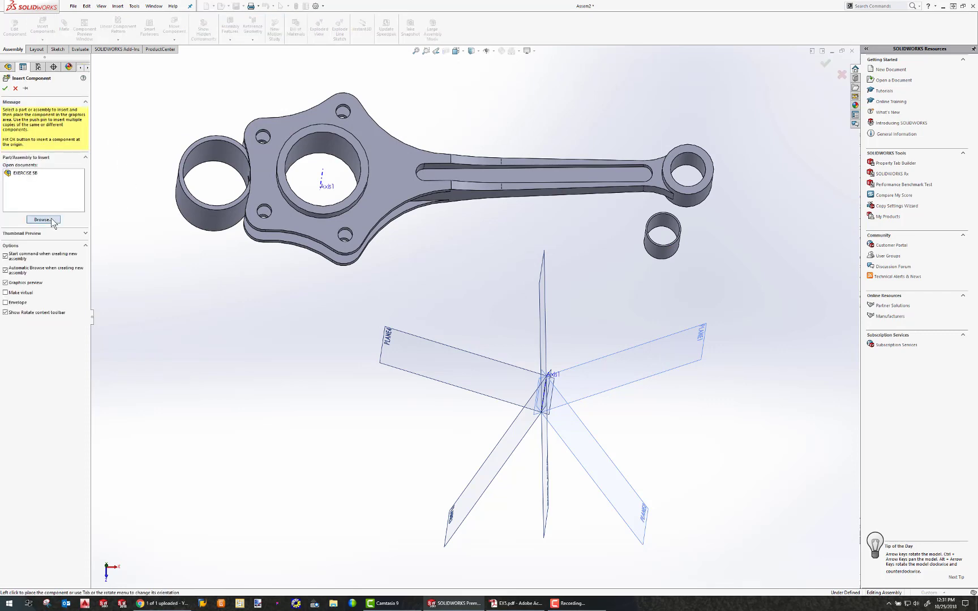
Insert the Piston Pin part and place it in free space beside the upper rod bush
left_click(51, 221)
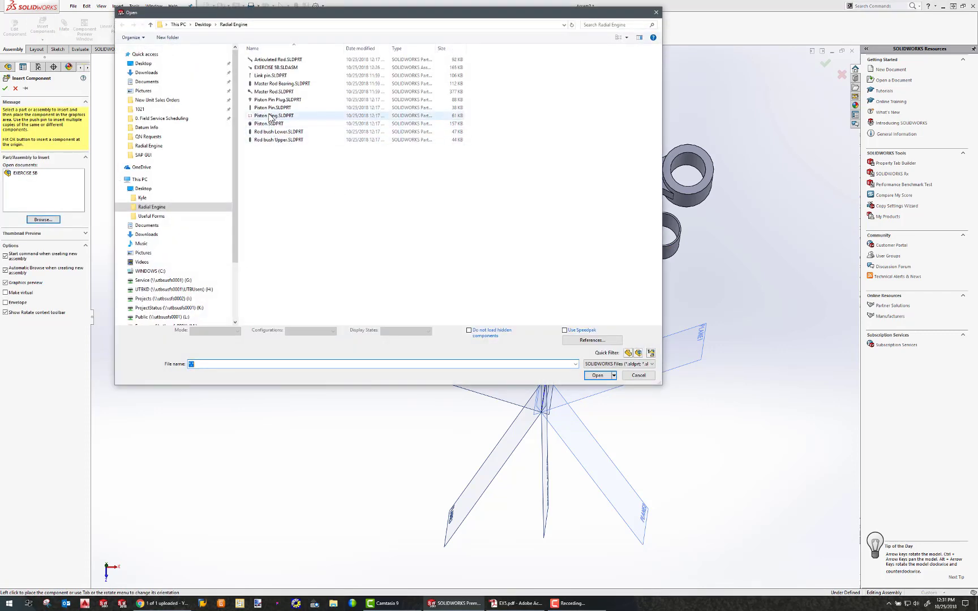
left_click(272, 116)
left_click(597, 376)
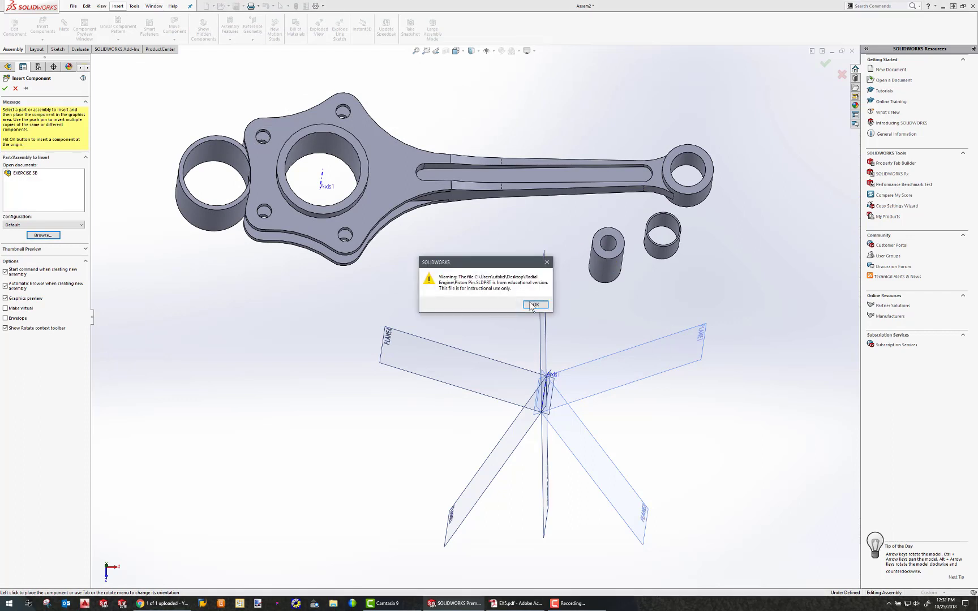
left_click(532, 305)
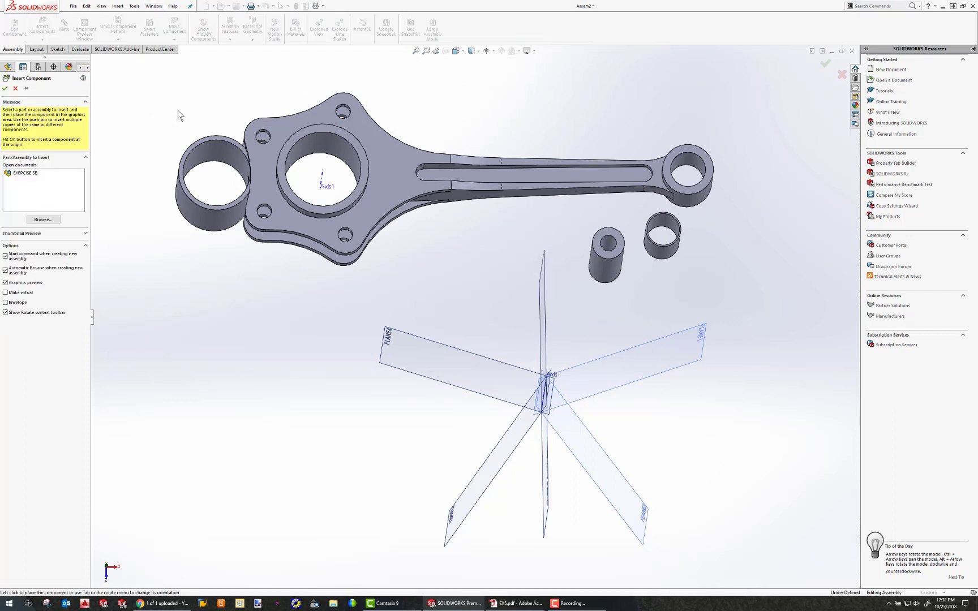
Insert the Piston part and place it beyond the Master Rod's small end
left_click(43, 219)
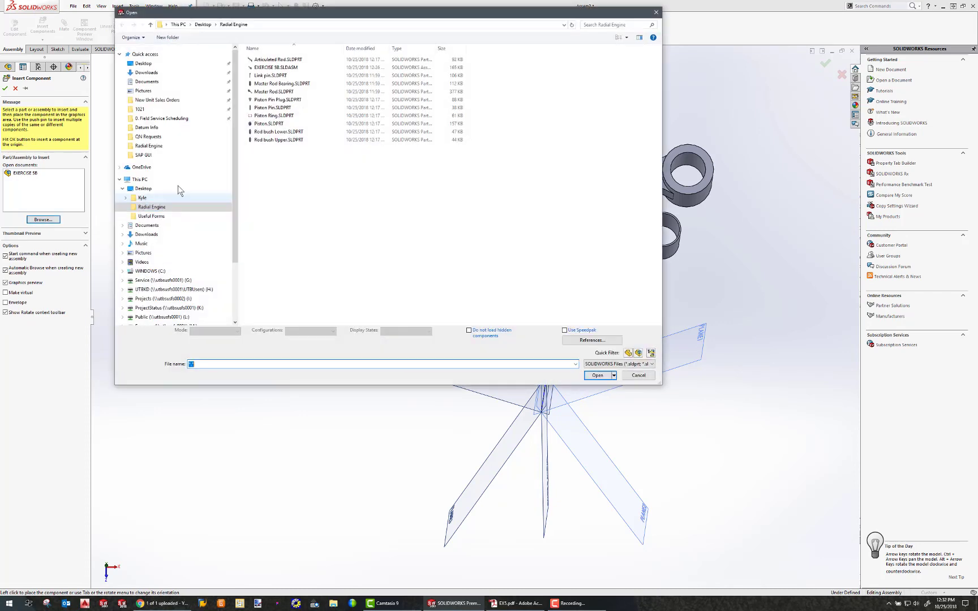
left_click(269, 123)
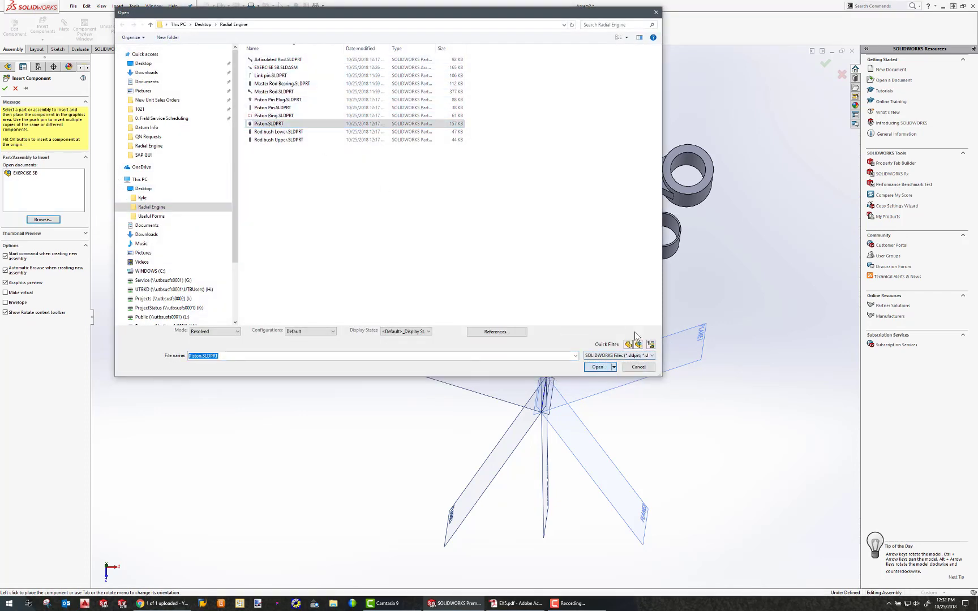
key("Return")
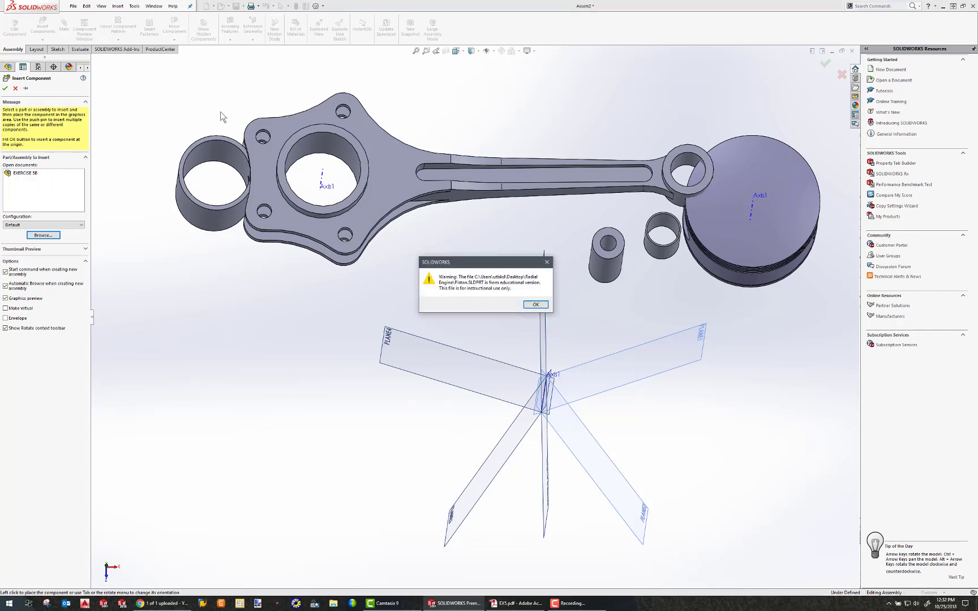
left_click(535, 305)
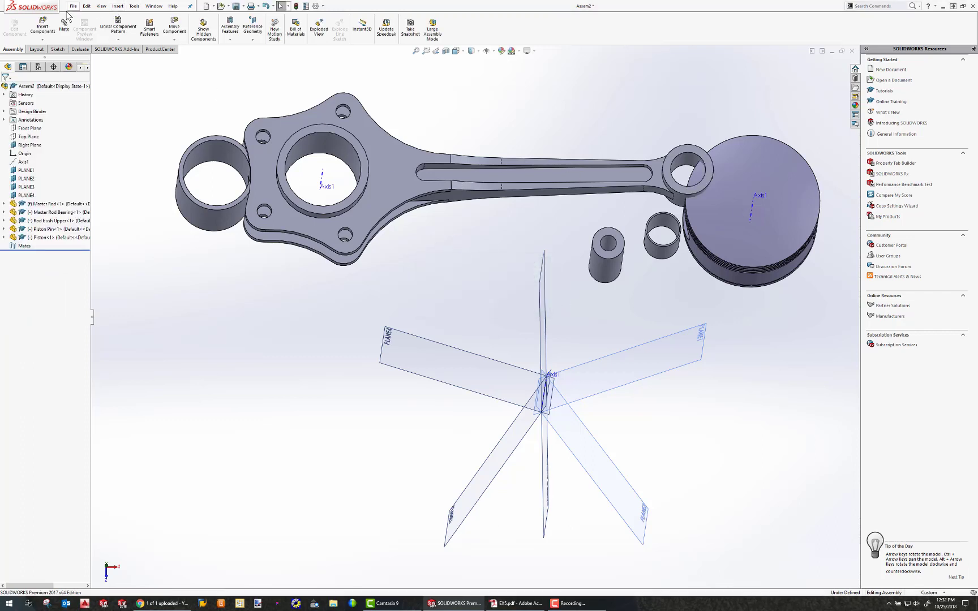
Insert the Piston Pin Plug part and place it in free space below the piston
left_click(42, 28)
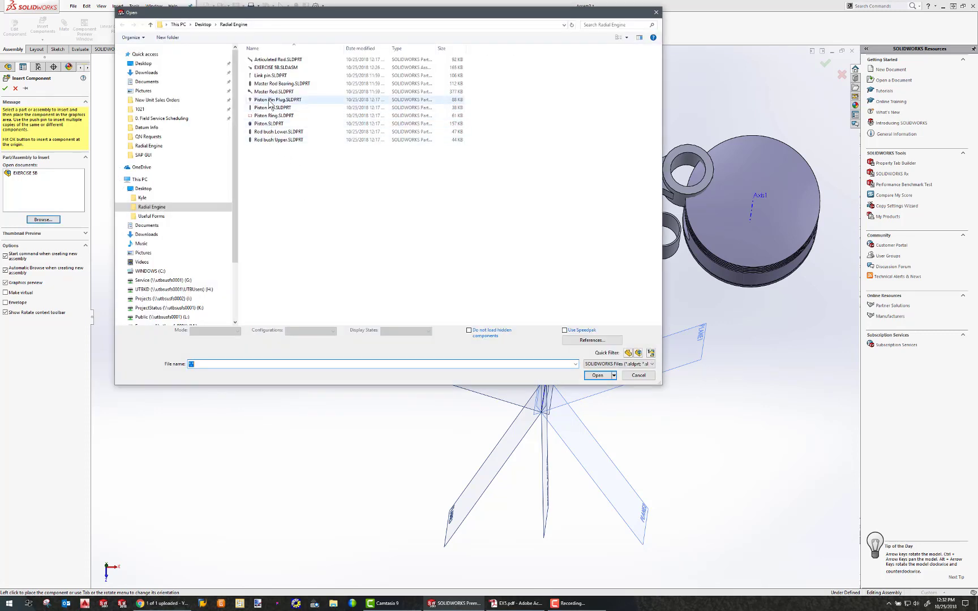
left_click(270, 99)
left_click(598, 367)
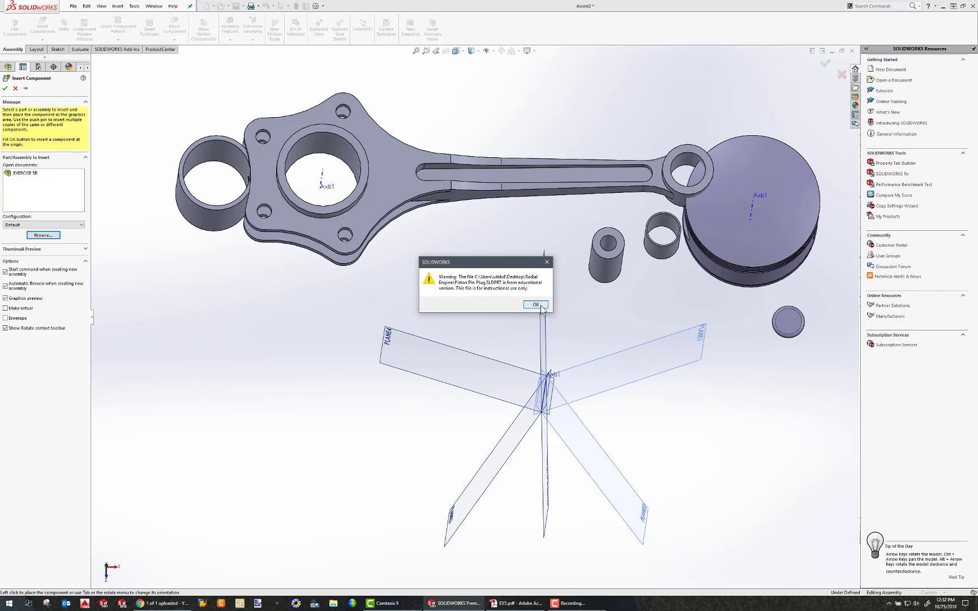
left_click(540, 306)
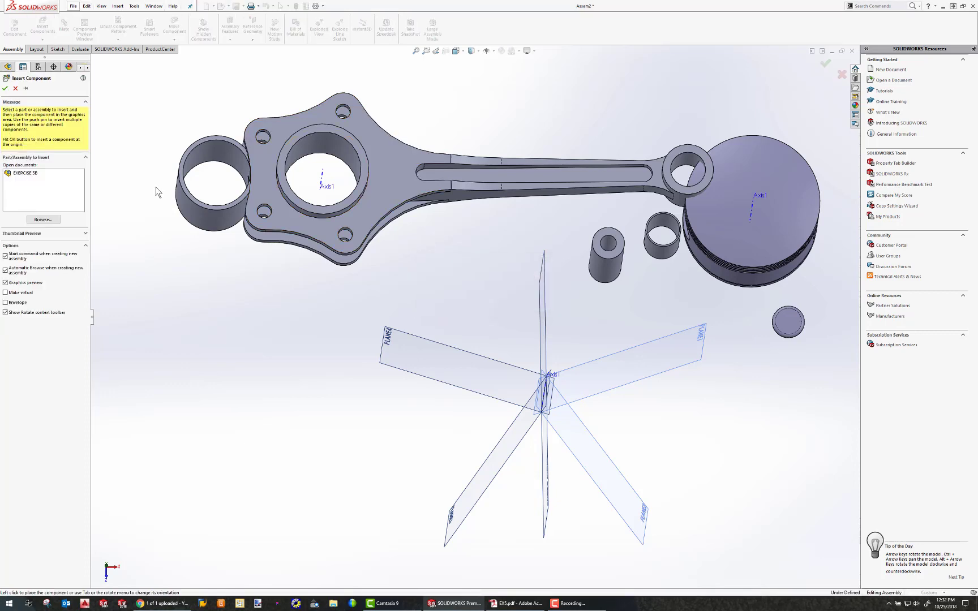
Insert the Link pin part and place it in free space near the Master Rod's large end
left_click(56, 220)
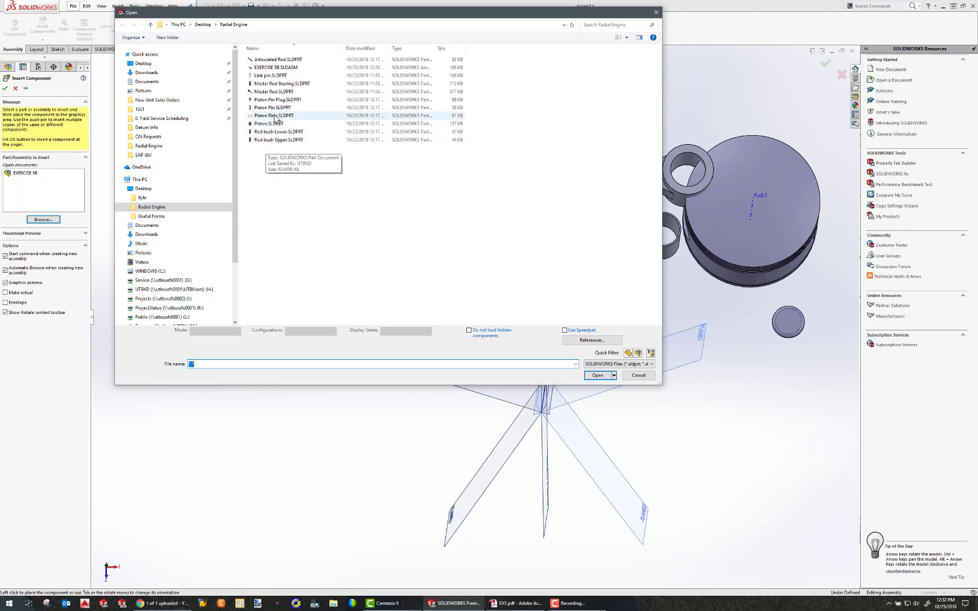
left_click(262, 75)
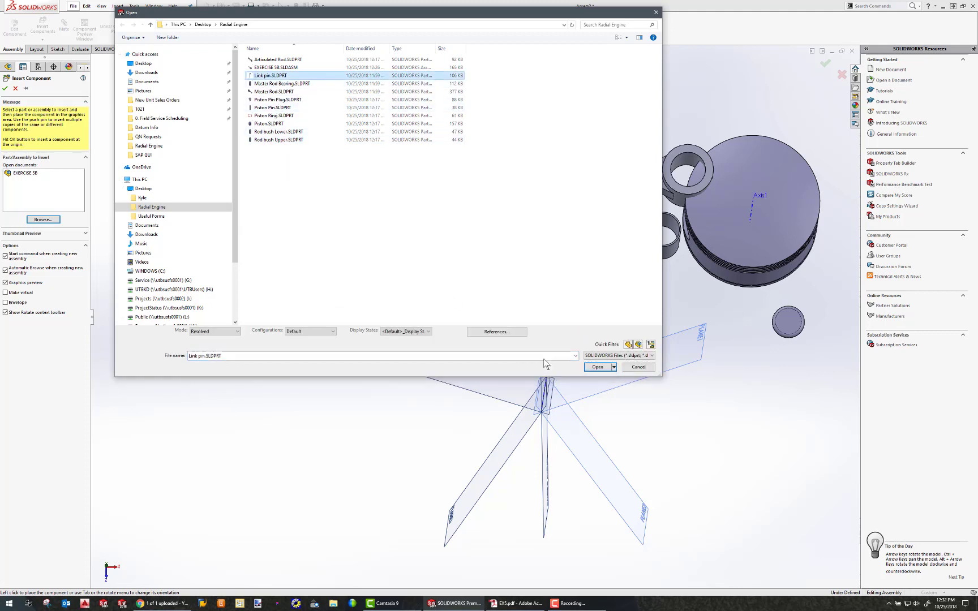
left_click(597, 367)
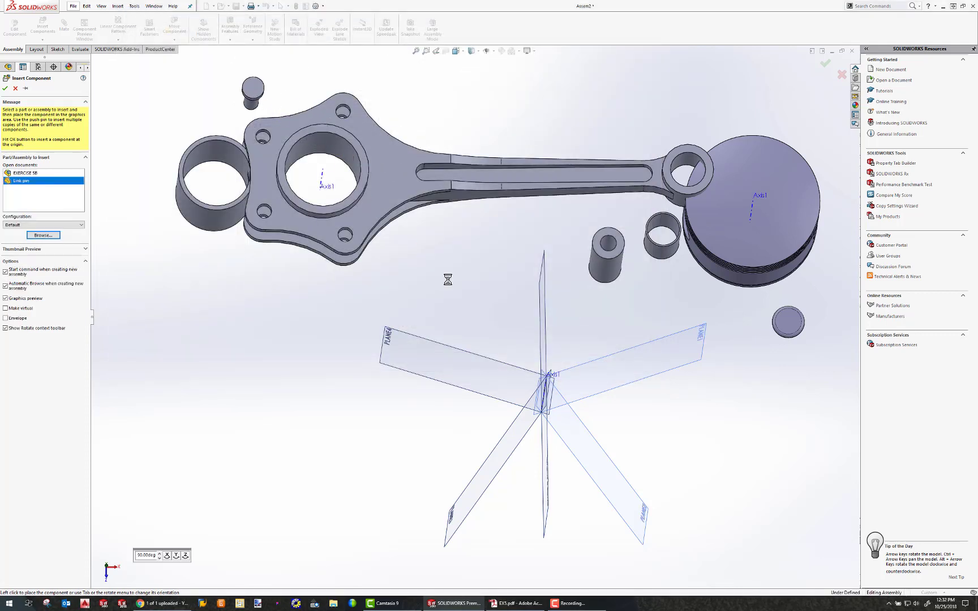
left_click(536, 304)
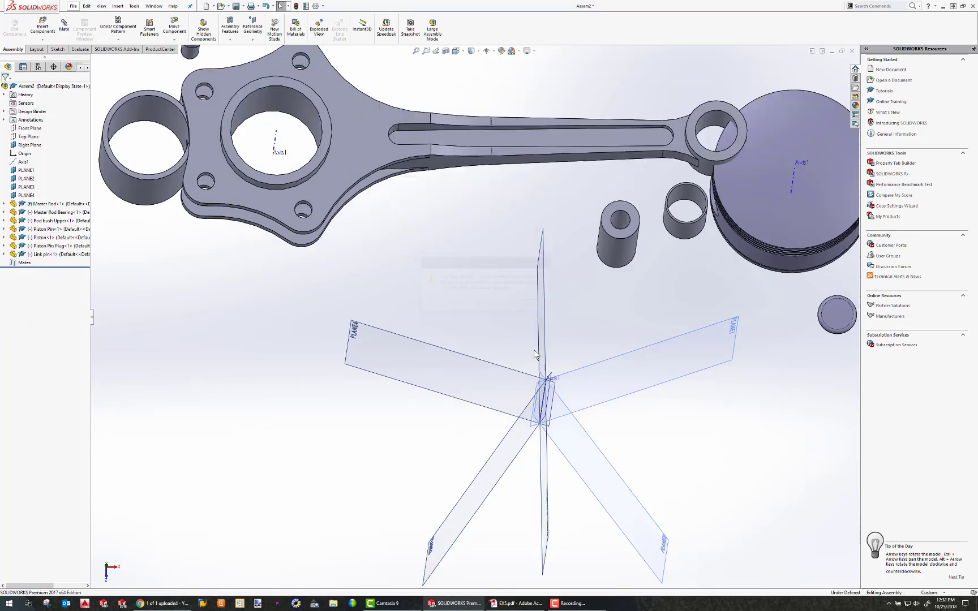
Float the fixed Master Rod and move it up, clear of the other inserted parts
scroll(534, 349, "down", 5)
scroll(532, 356, "up", 10)
middle_click_drag(530, 355, 513, 272)
left_click(424, 260)
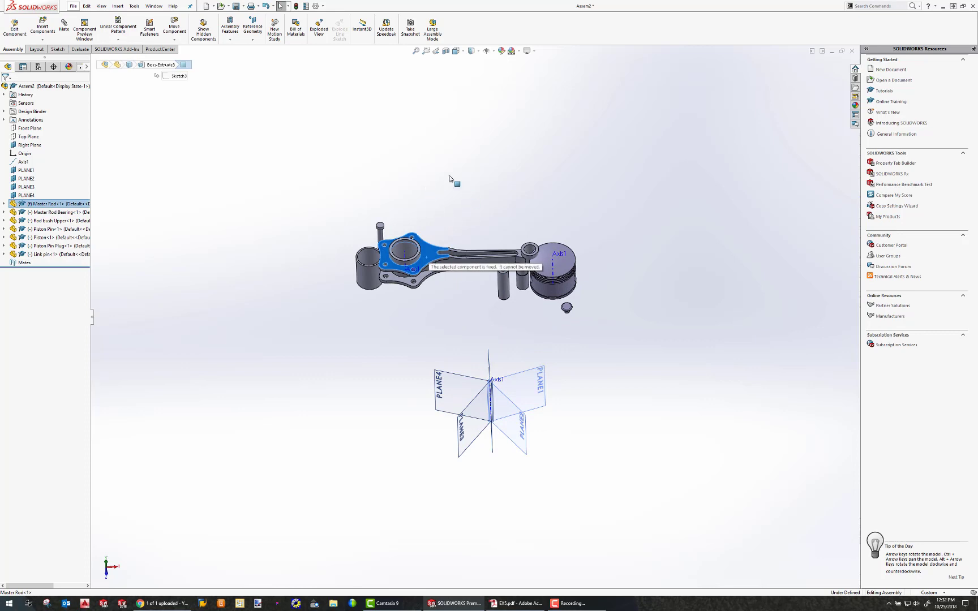
right_click(40, 208)
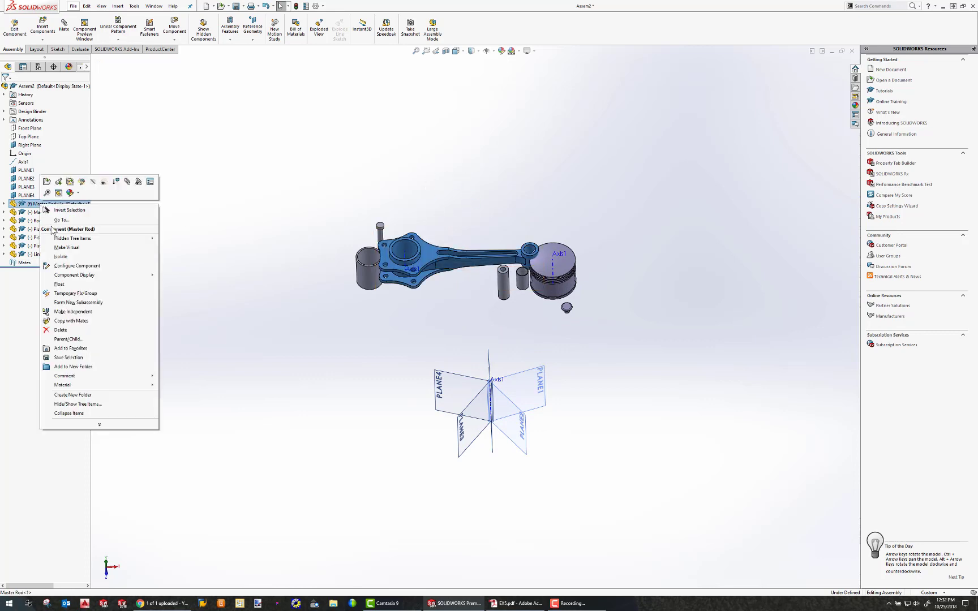
left_click(57, 281)
left_click_drag(413, 261, 443, 210)
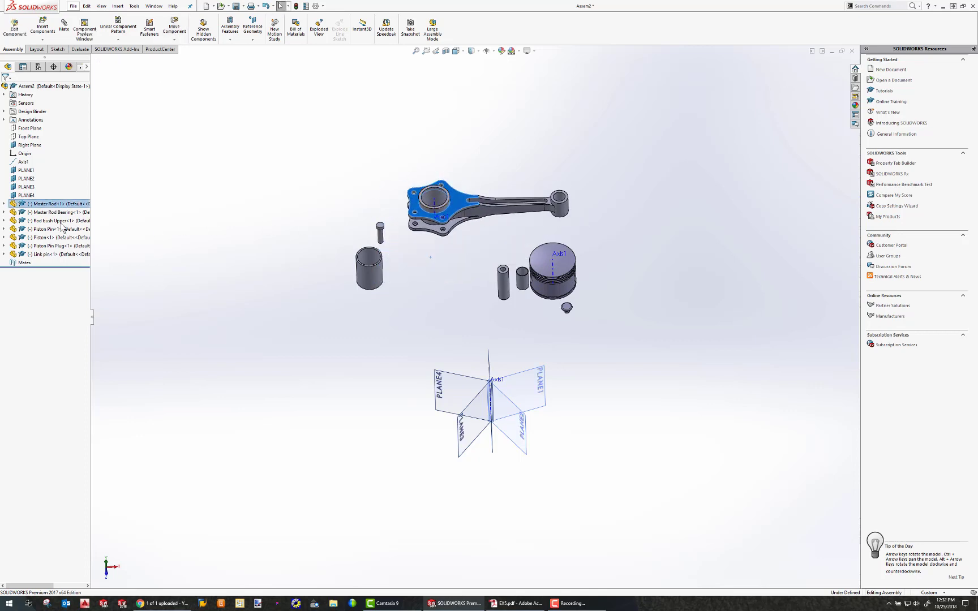
Apply a 40 mm distance mate between the Master Rod's Axis1 and the assembly's Axis1
left_click(4, 204)
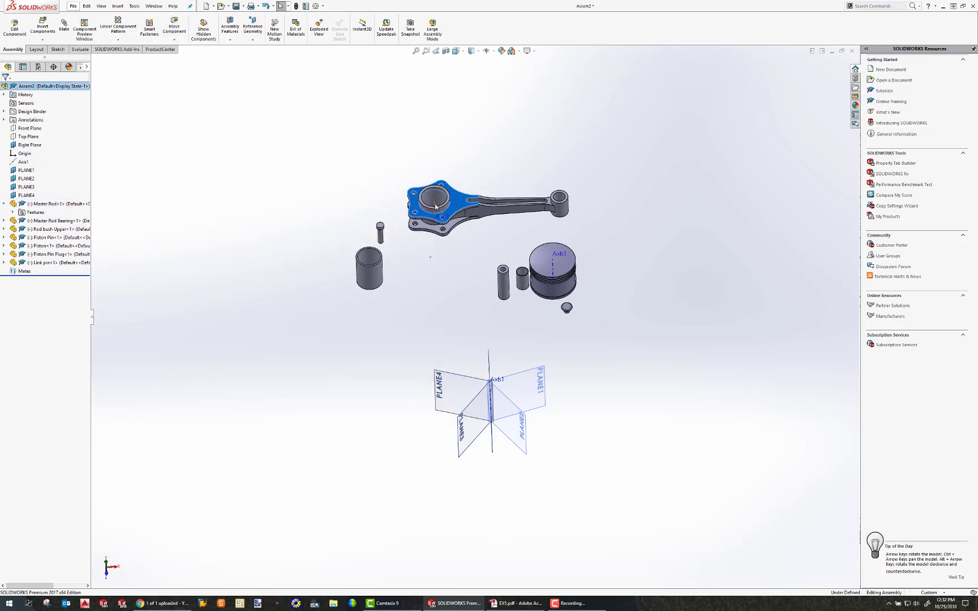
left_click(12, 212)
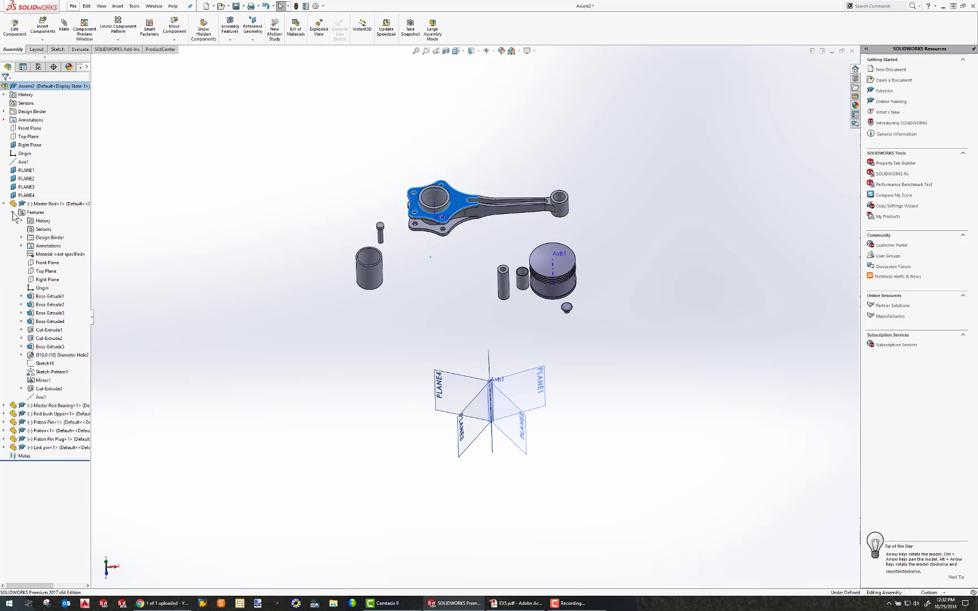
left_click(42, 398)
middle_click_drag(414, 255, 444, 202)
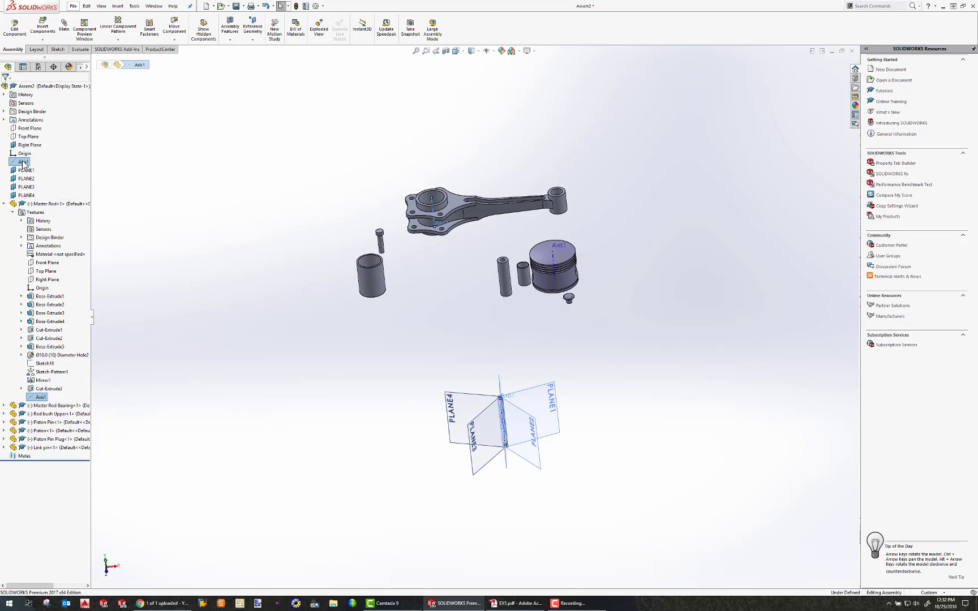
left_click(64, 27)
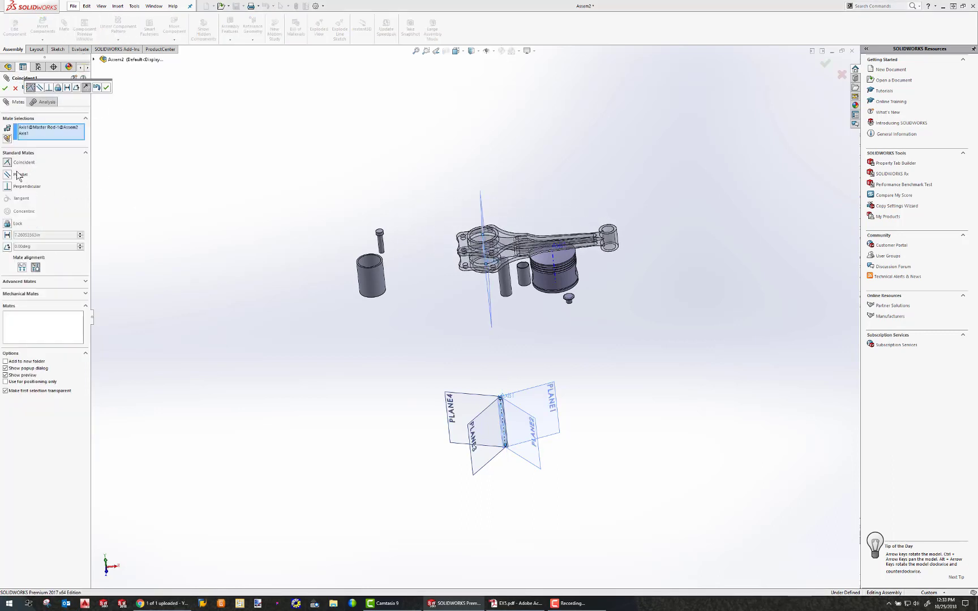
left_click(8, 235)
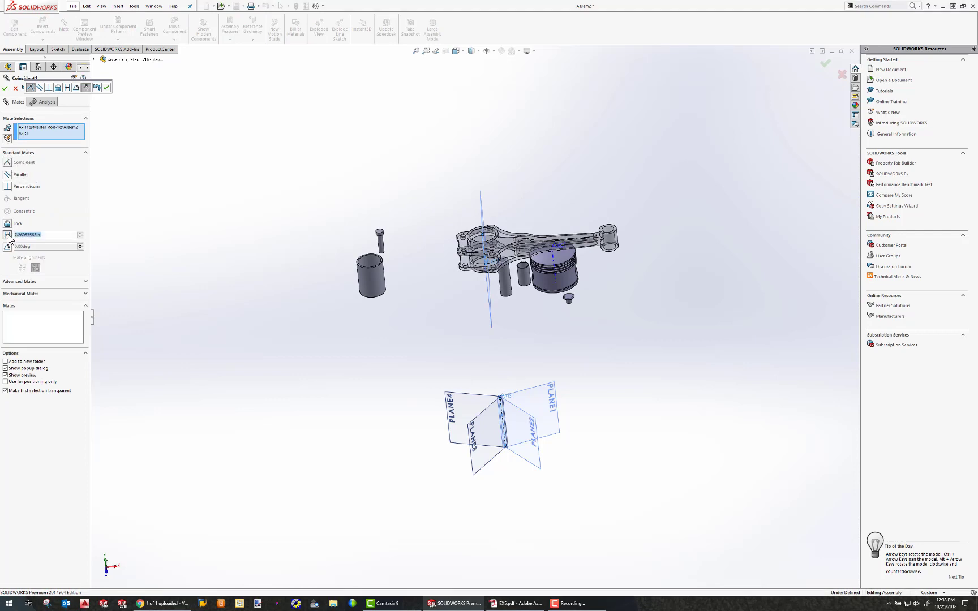
left_click(60, 235)
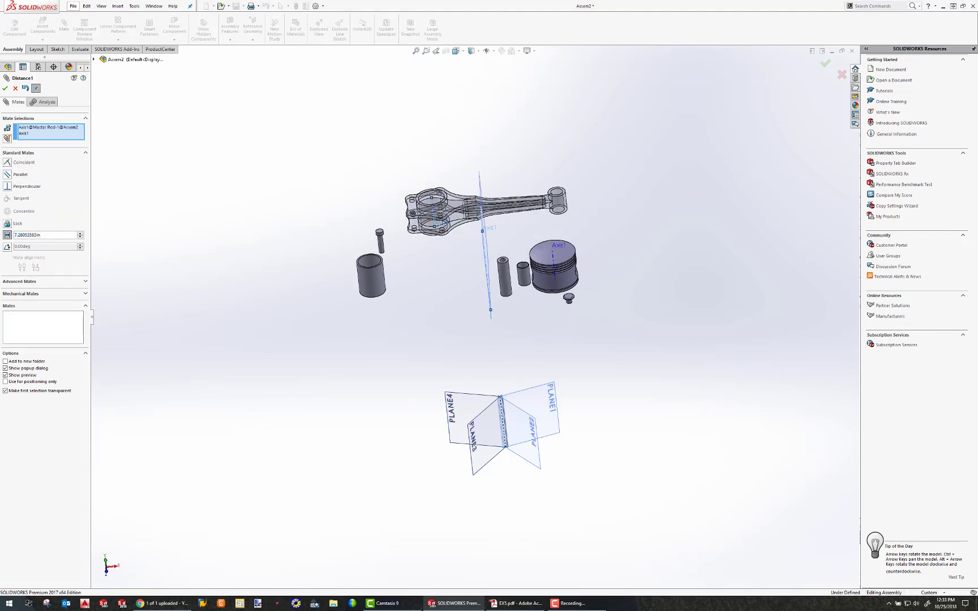
key("ctrl+a")
type("40mm")
key("Return")
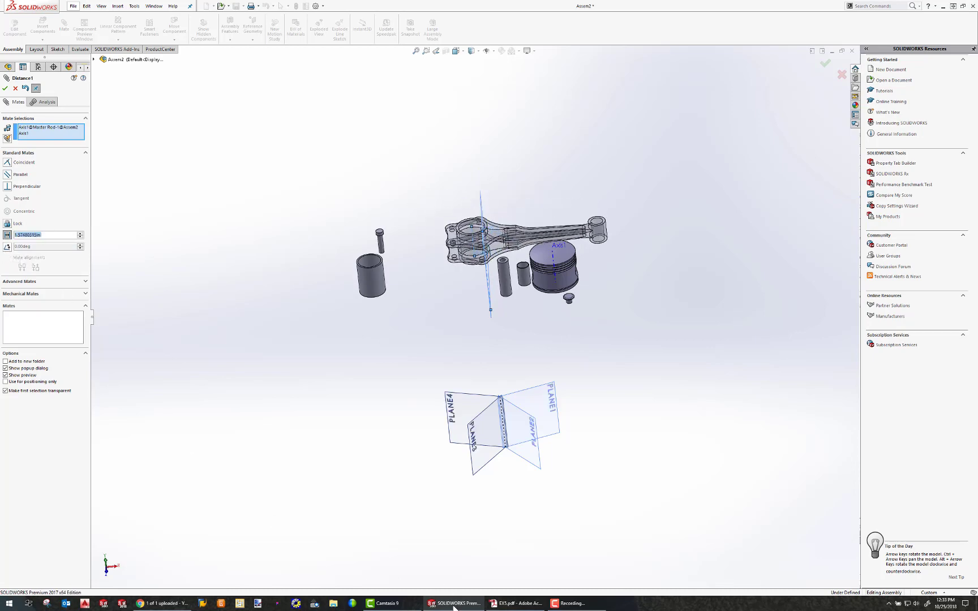
Switch to EX5.pdf in Adobe Acrobat and review the Exercise 5 Problem B & C requirements, including the engine stroke
left_click(511, 606)
left_click_drag(617, 103, 444, 2)
scroll(474, 212, "up", 15)
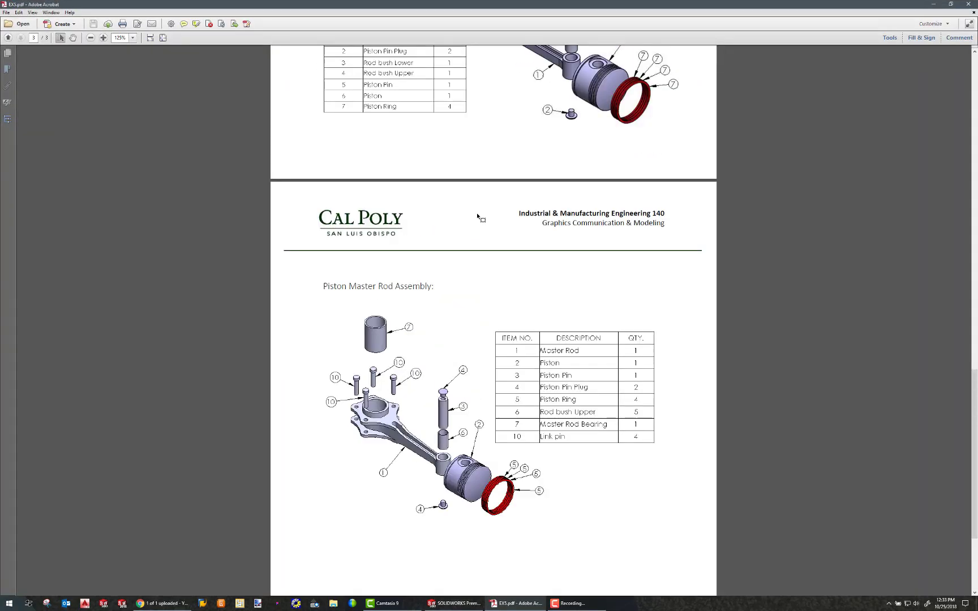
scroll(455, 346, "down", 2)
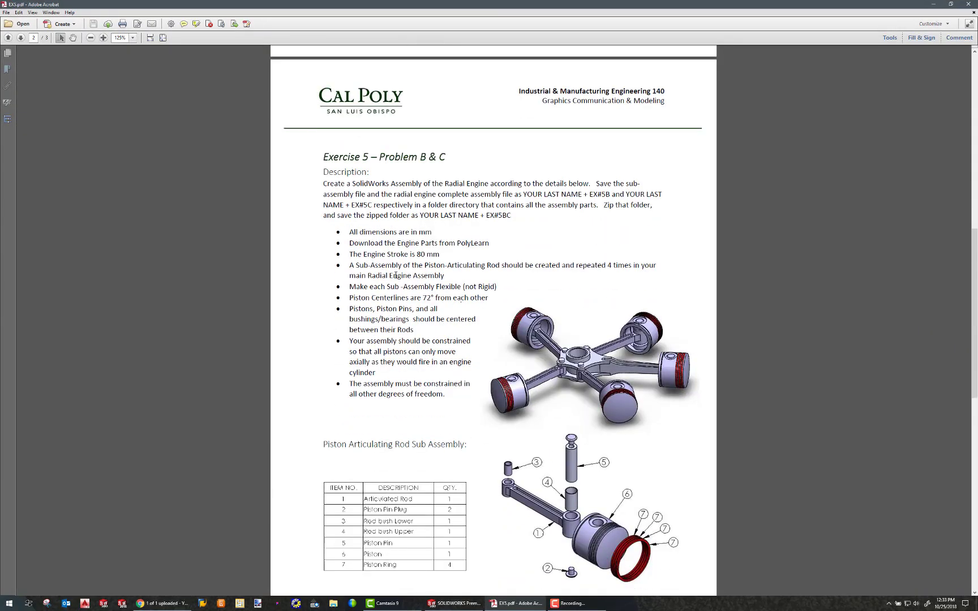
Switch back to SOLIDWORKS and accept the distance mate between the Master Rod's Axis1 and the assembly's Axis1
left_click_drag(401, 255, 436, 255)
left_click(933, 4)
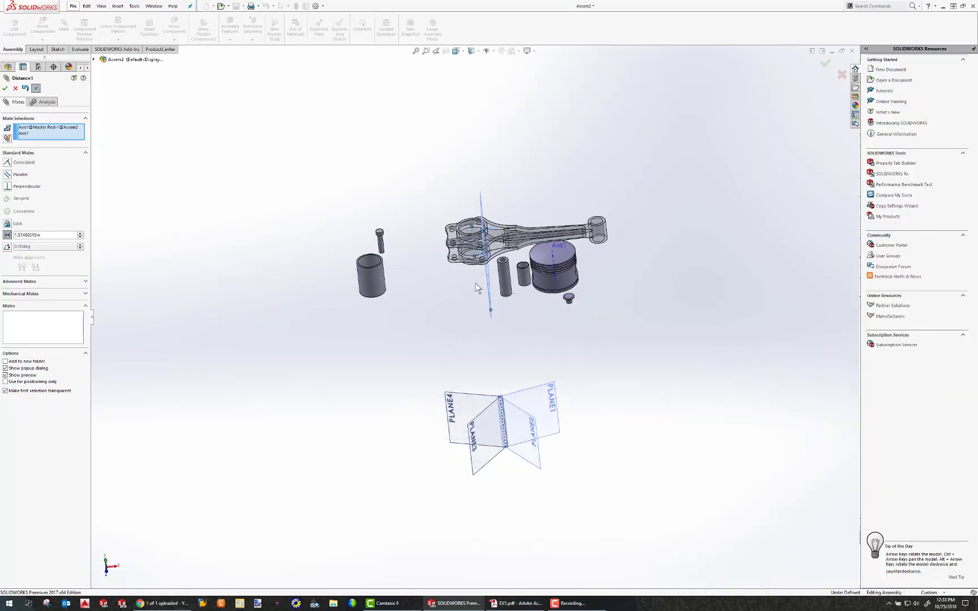
middle_click_drag(481, 264, 491, 350)
scroll(490, 345, "up", 3)
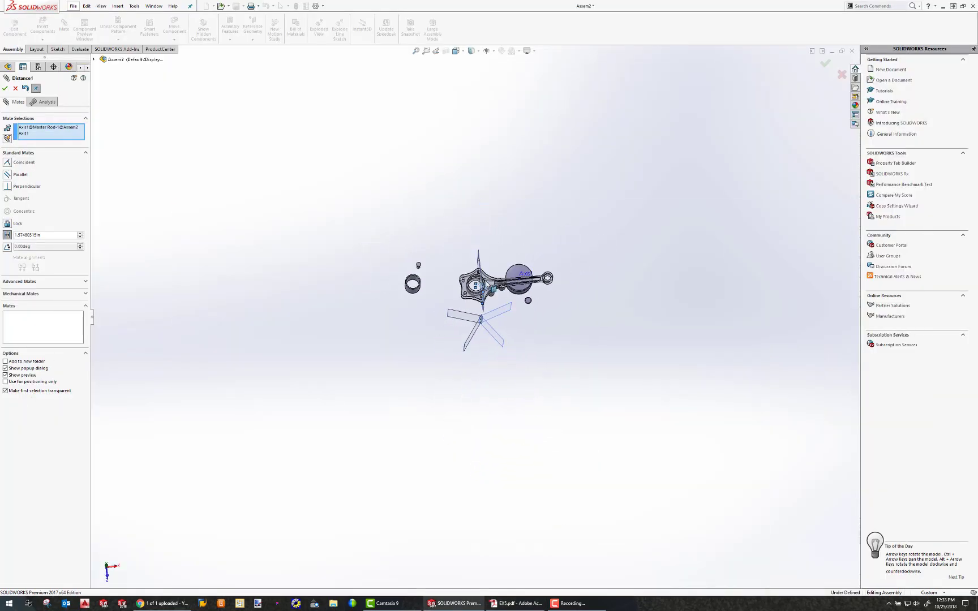
scroll(480, 319, "down", 10)
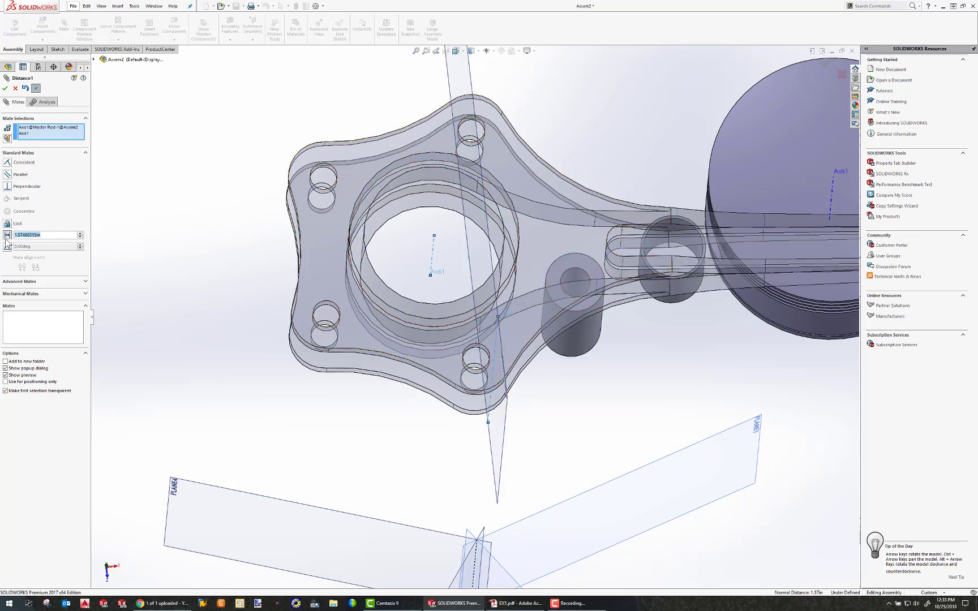
key("Return")
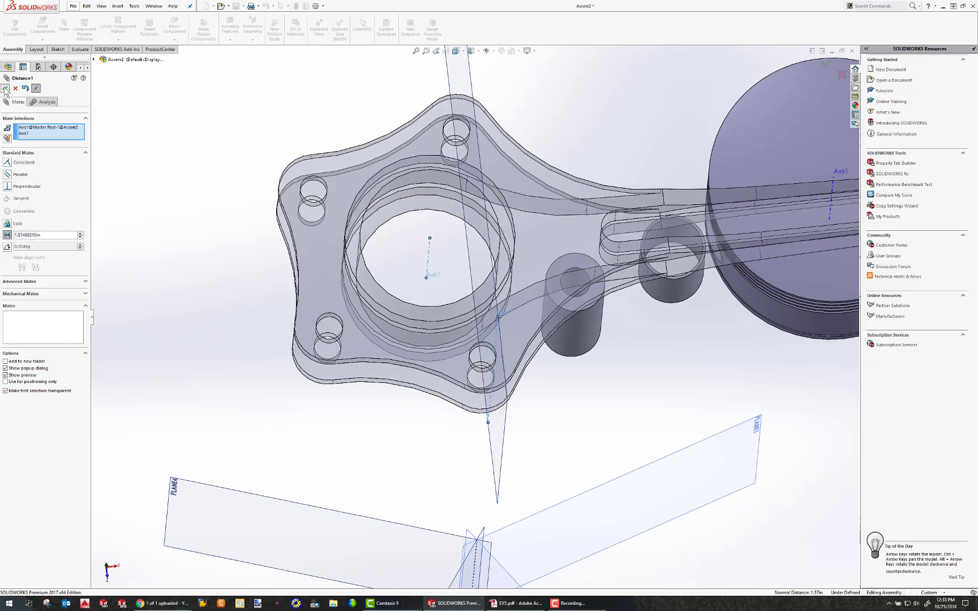
left_click(5, 88)
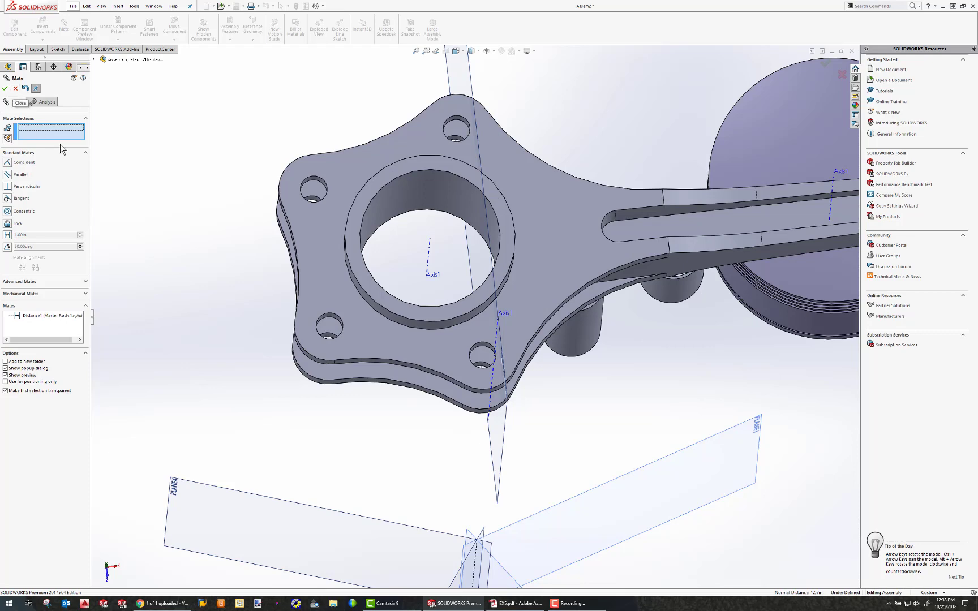
left_click(5, 89)
Add a coincident mate between the Master Rod's Top Plane and the assembly's Top Plane
scroll(561, 340, "up", 5)
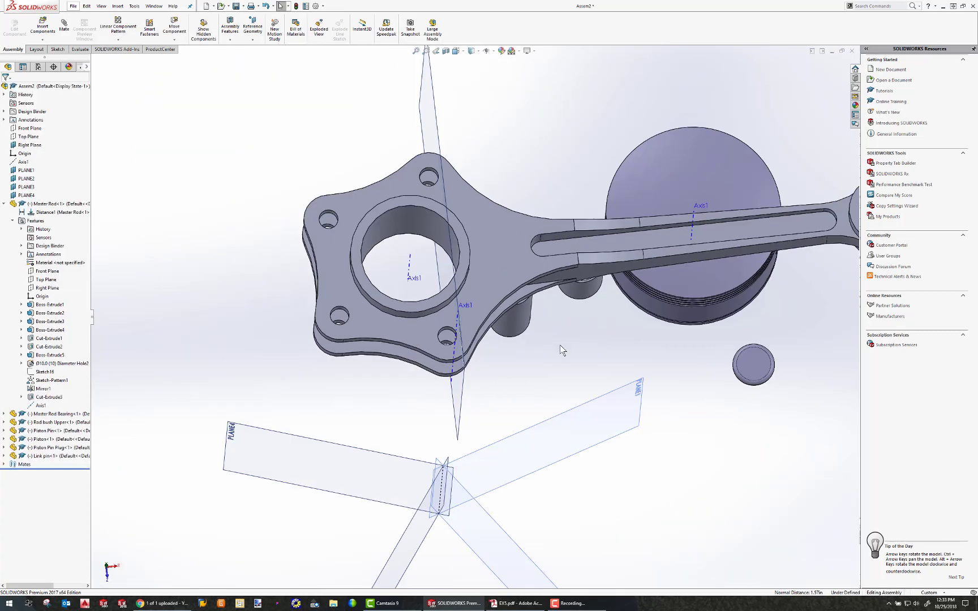
left_click_drag(473, 226, 489, 207)
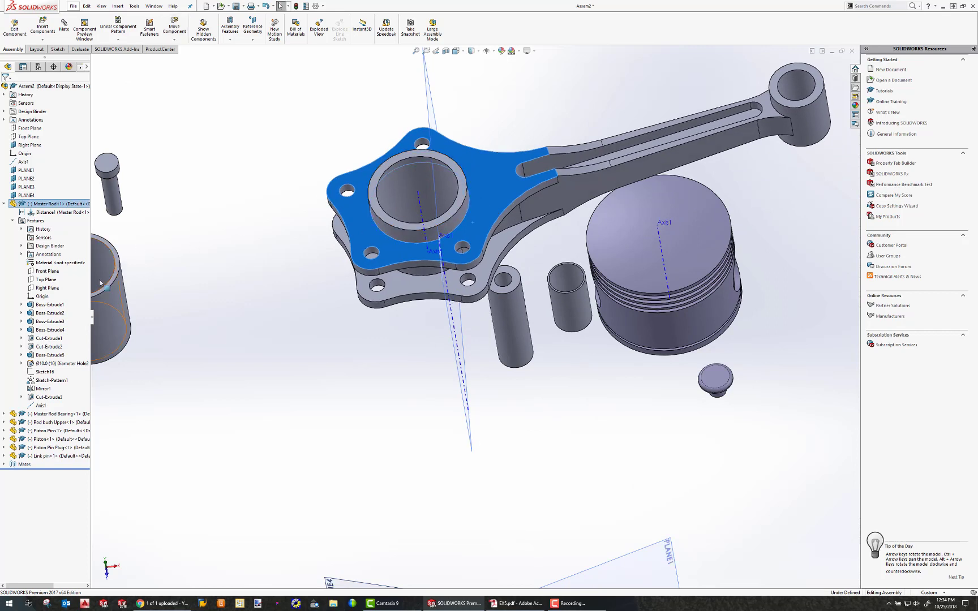
left_click(50, 281)
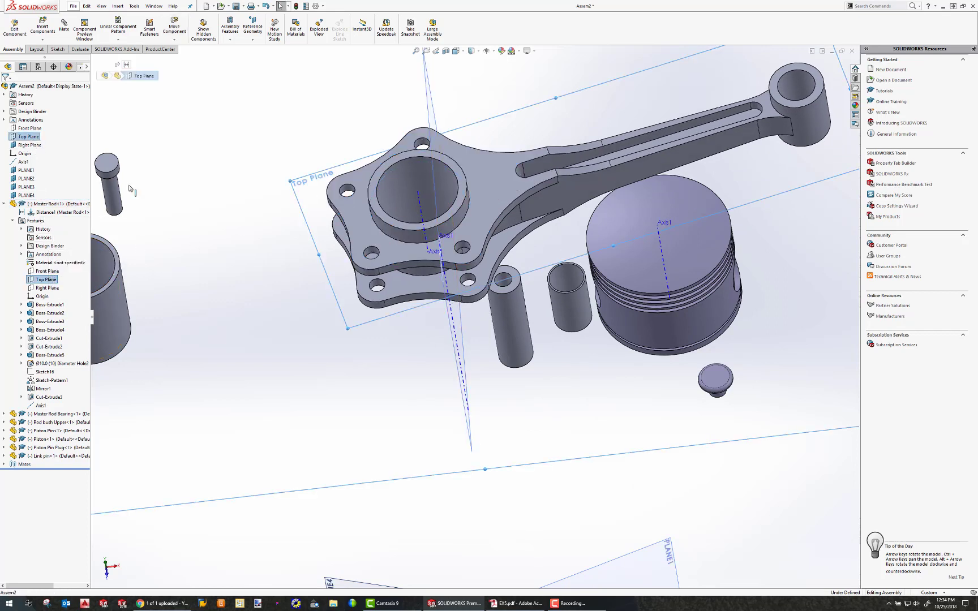
scroll(328, 301, "up", 7)
middle_click_drag(375, 332, 402, 268)
left_click(67, 30)
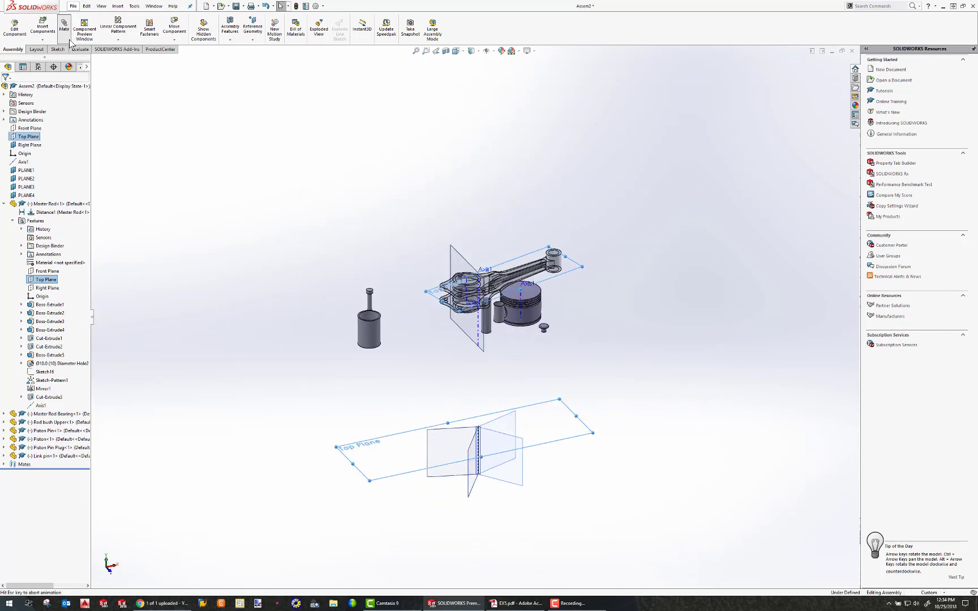
left_click(4, 88)
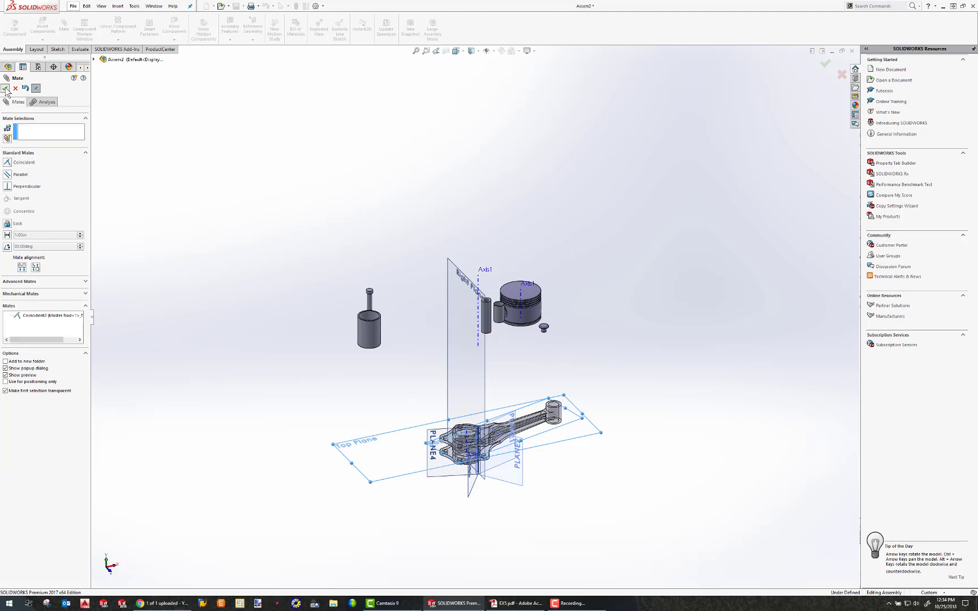
left_click(5, 88)
Swing the Master Rod about the assembly's central axis until its small end points toward the back
scroll(516, 420, "up", 3)
scroll(502, 399, "down", 5)
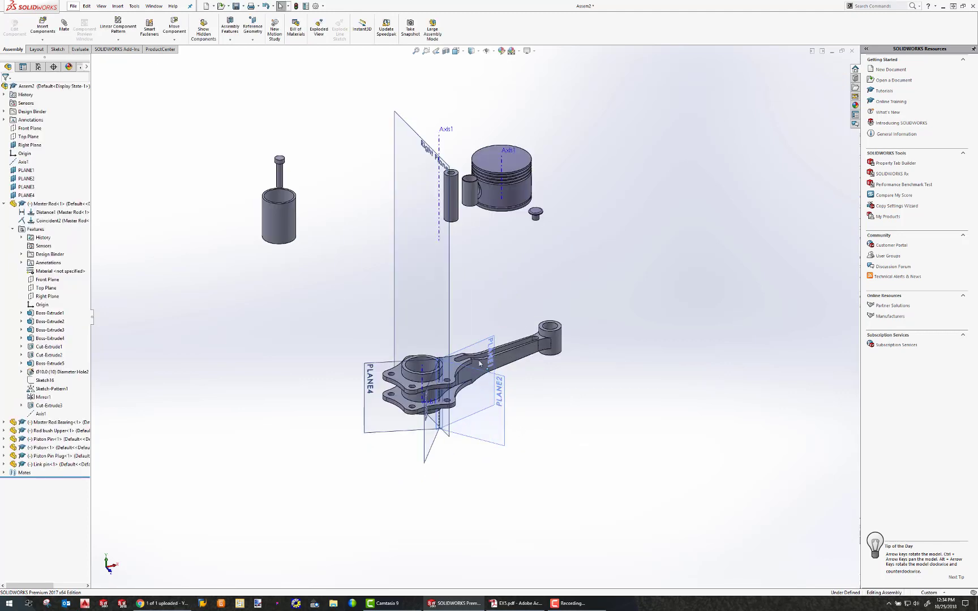
left_click(503, 399)
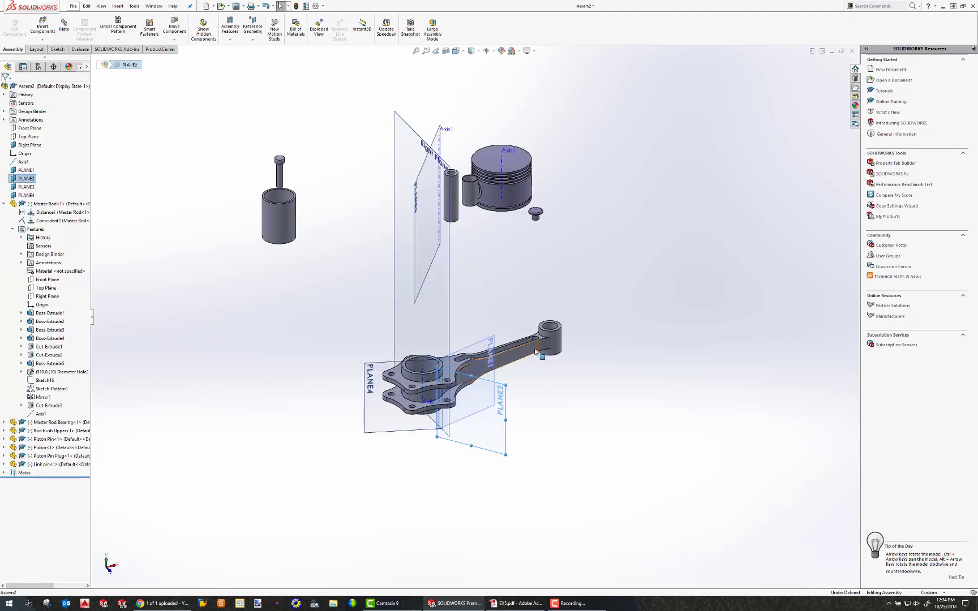
left_click_drag(535, 352, 439, 340)
middle_click_drag(439, 340, 406, 303)
Hide all planes in the assembly view and clear the selection
left_click(102, 6)
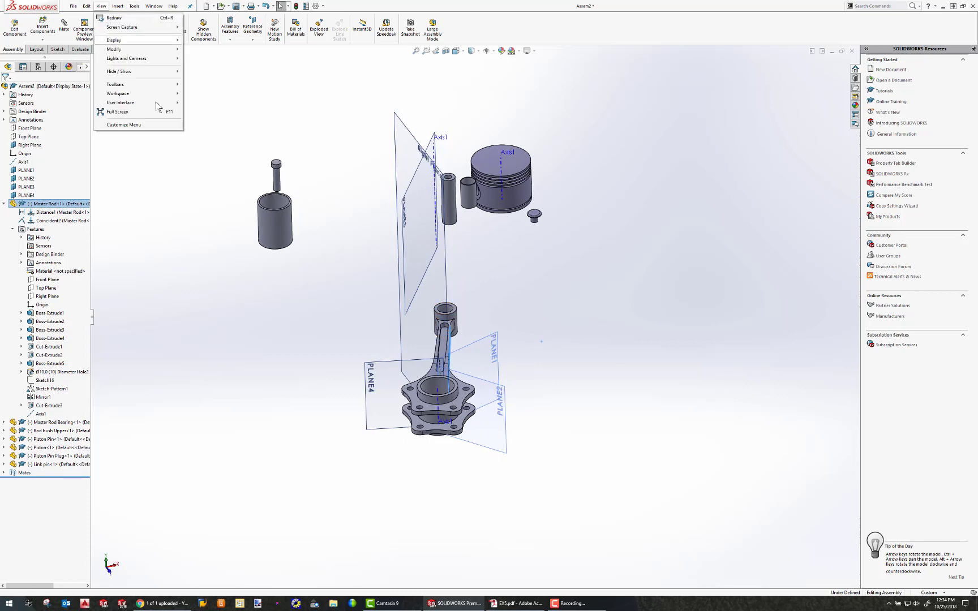
mouse_move(142, 71)
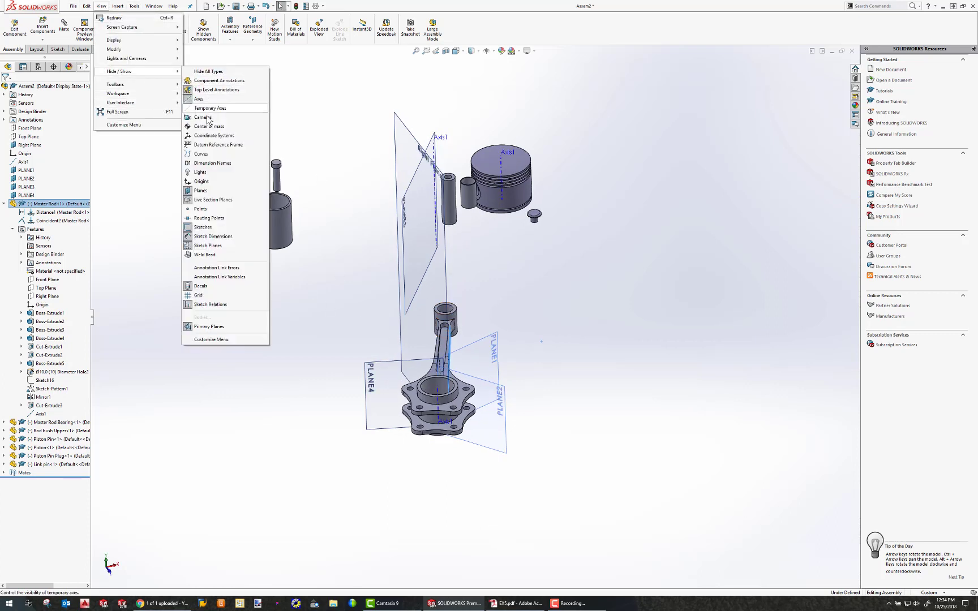
left_click(201, 190)
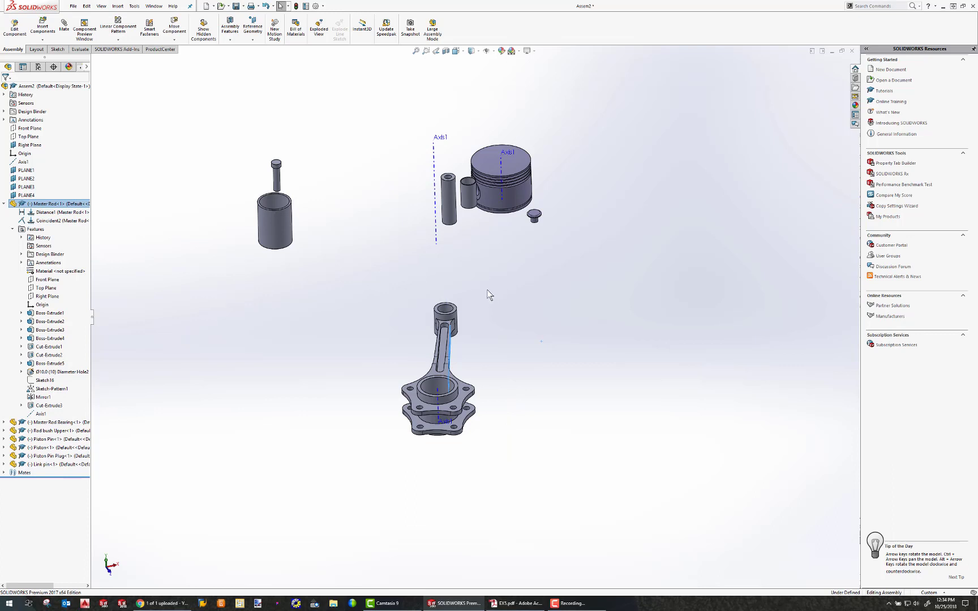
left_click(478, 268)
left_click(447, 193)
scroll(459, 351, "down", 4)
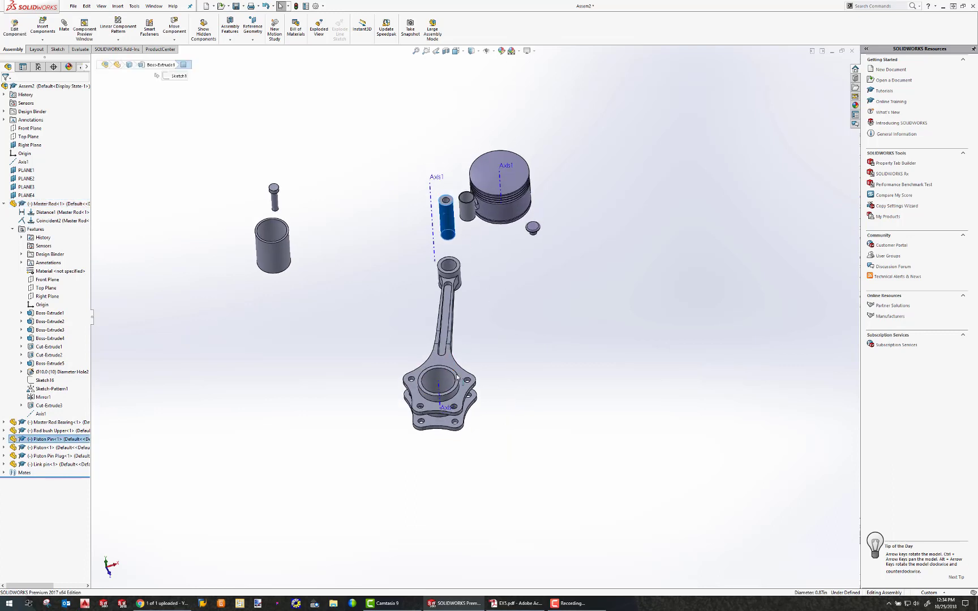
left_click(490, 256)
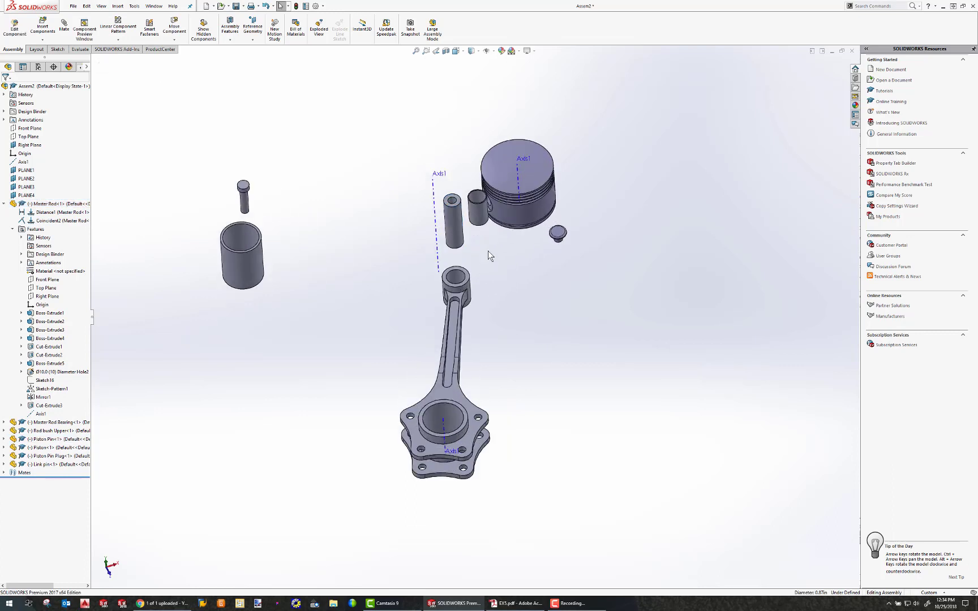
Mate the Rod bush Upper concentric with the Master Rod's small-end bore and make their end faces coincident
left_click(476, 215)
left_click(456, 277, "ctrl")
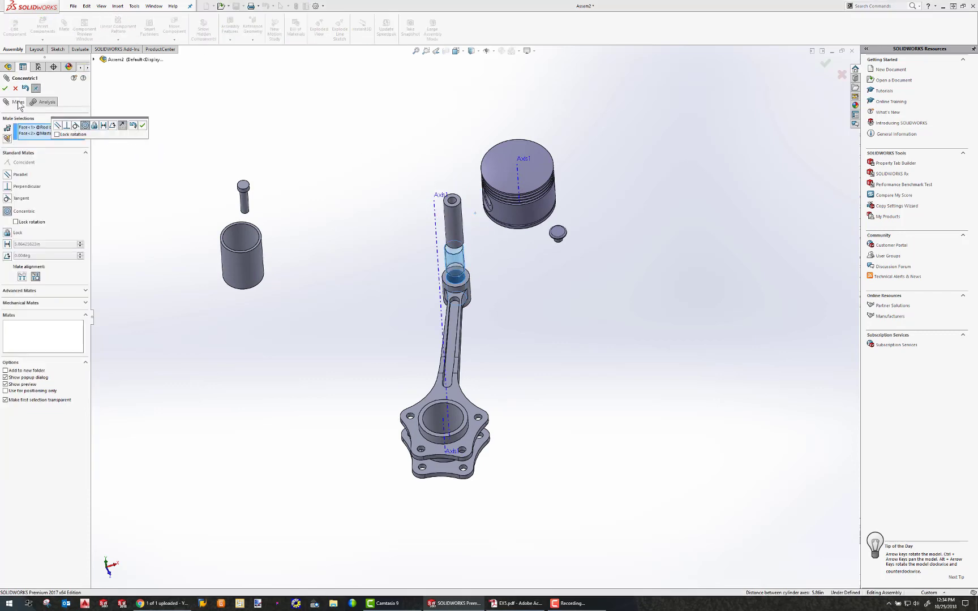
left_click(6, 89)
scroll(478, 304, "up", 3)
scroll(478, 303, "down", 10)
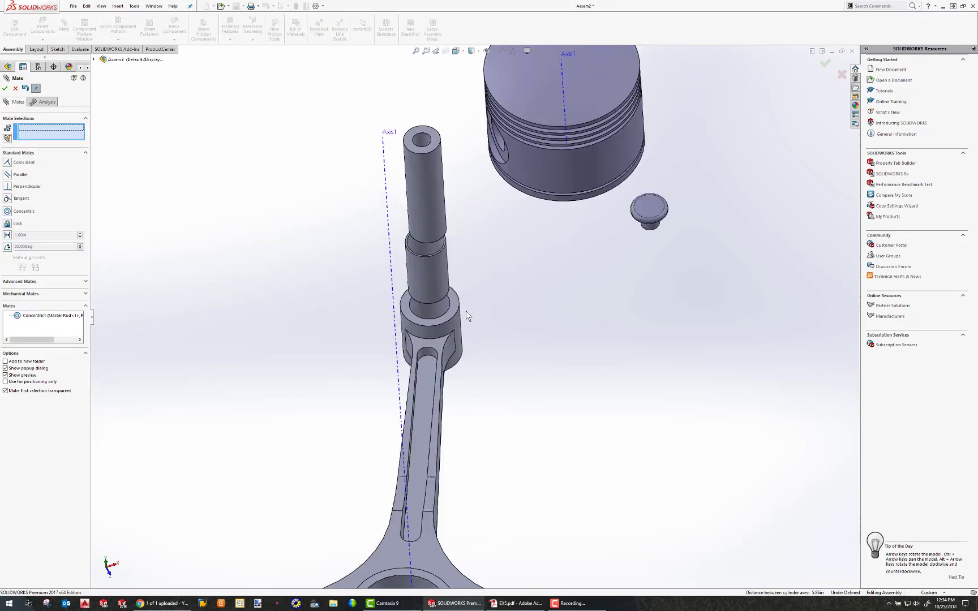
left_click(450, 305)
scroll(362, 205, "down", 3)
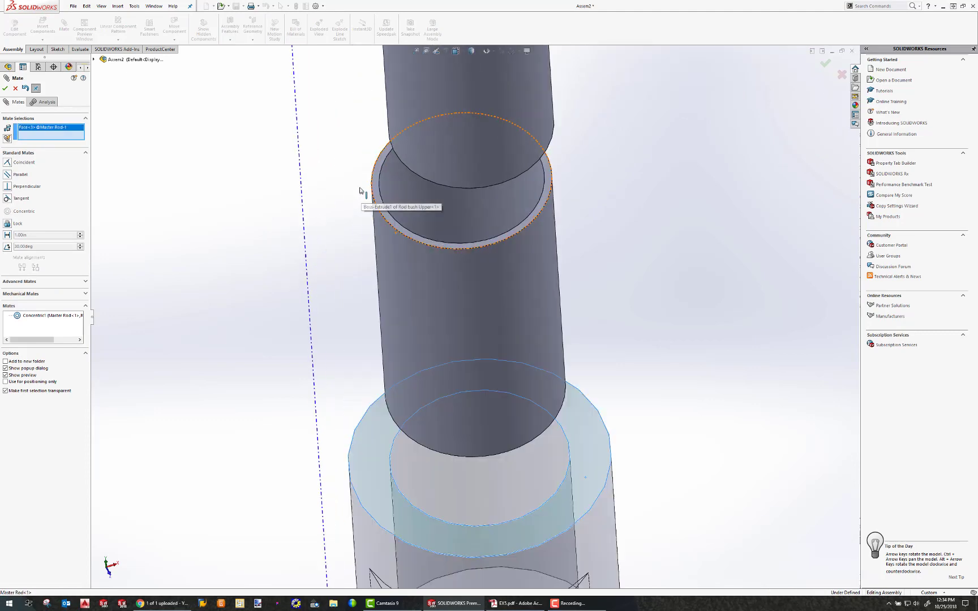
left_click(385, 201)
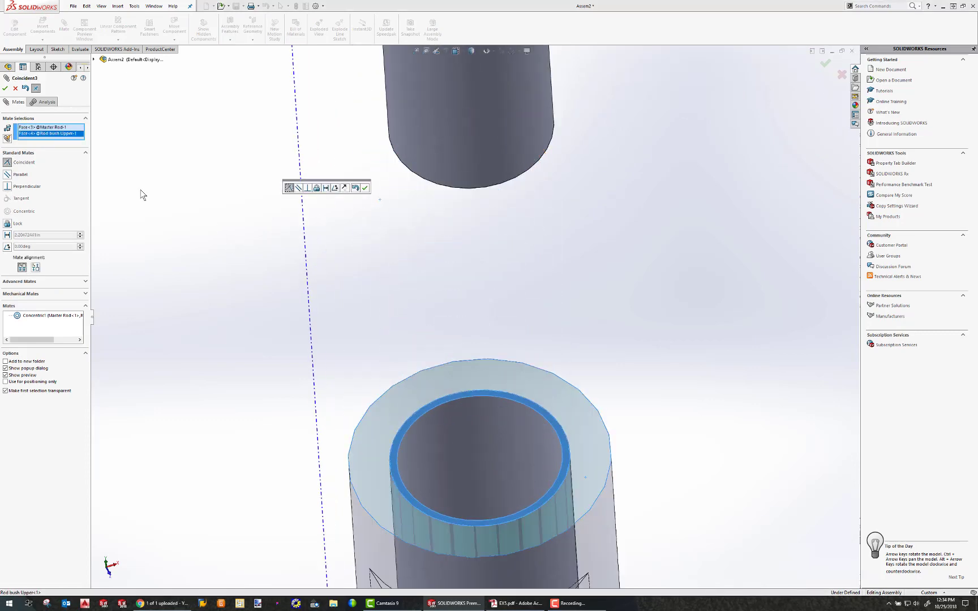
left_click(5, 88)
Add a concentric mate between the Piston Pin and the inner bore of the Rod bush Upper
left_click(443, 144)
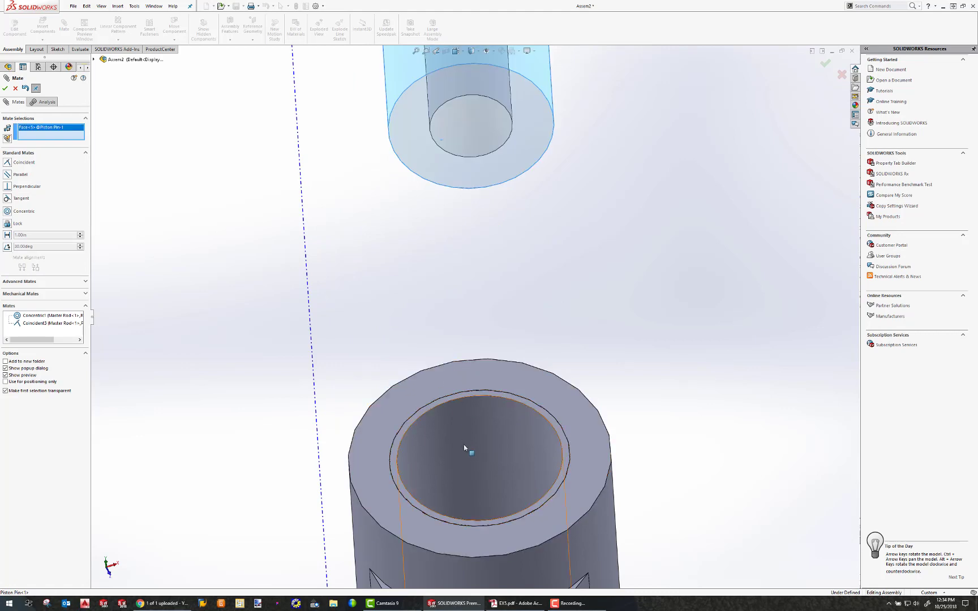
left_click(499, 450)
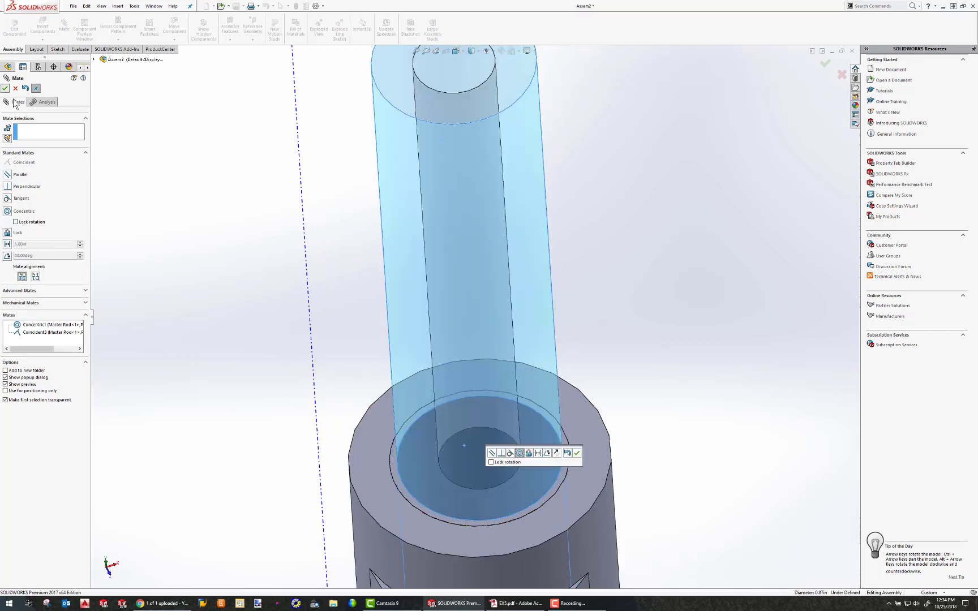
left_click(5, 88)
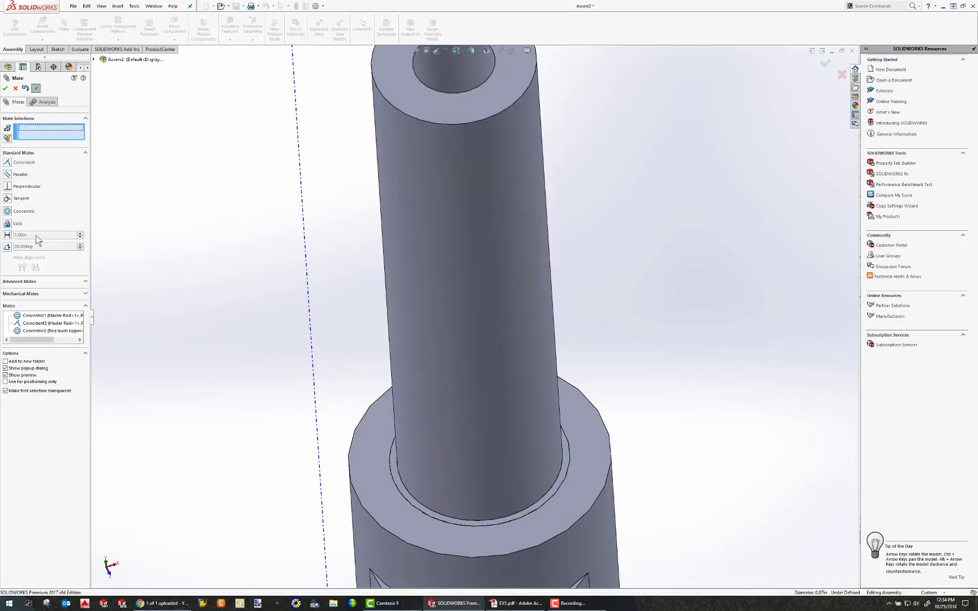
Center the Piston Pin with a Width mate, using its two end faces as width and the Master Rod's small-end faces as tabs
left_click(23, 281)
left_click(8, 196)
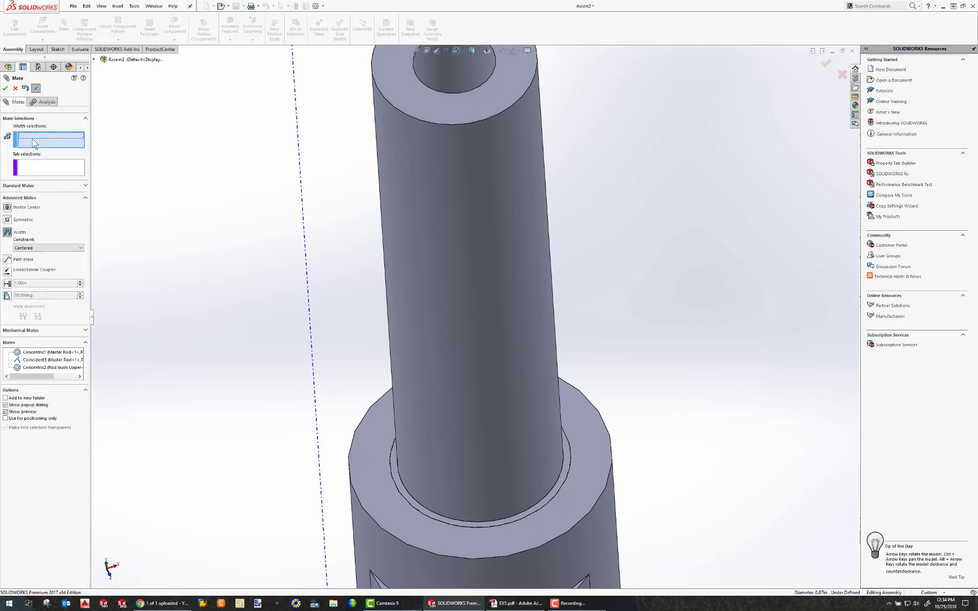
scroll(430, 109, "down", 2)
left_click(442, 139)
scroll(543, 349, "up", 3)
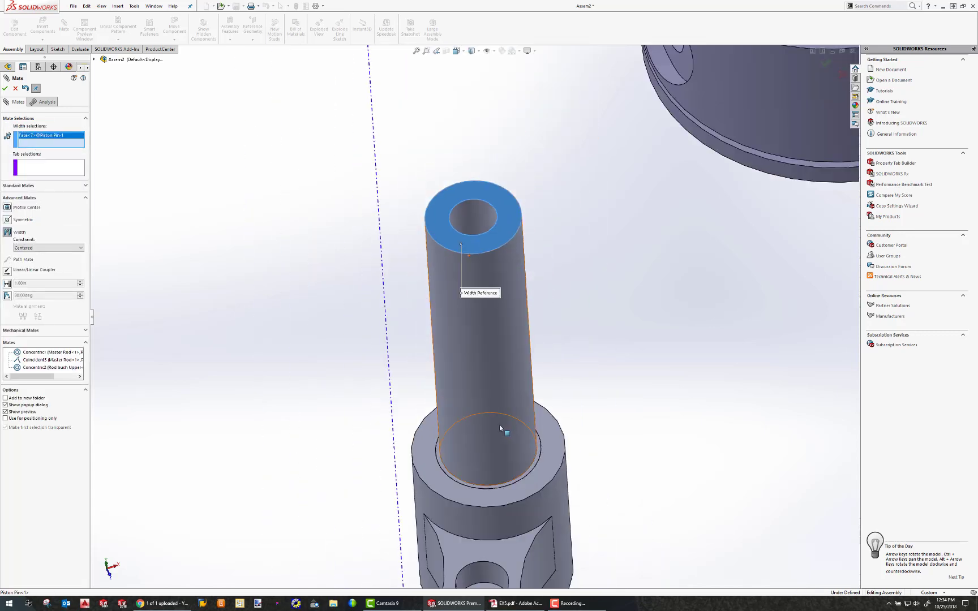
scroll(476, 297, "down", 3)
left_click(436, 281)
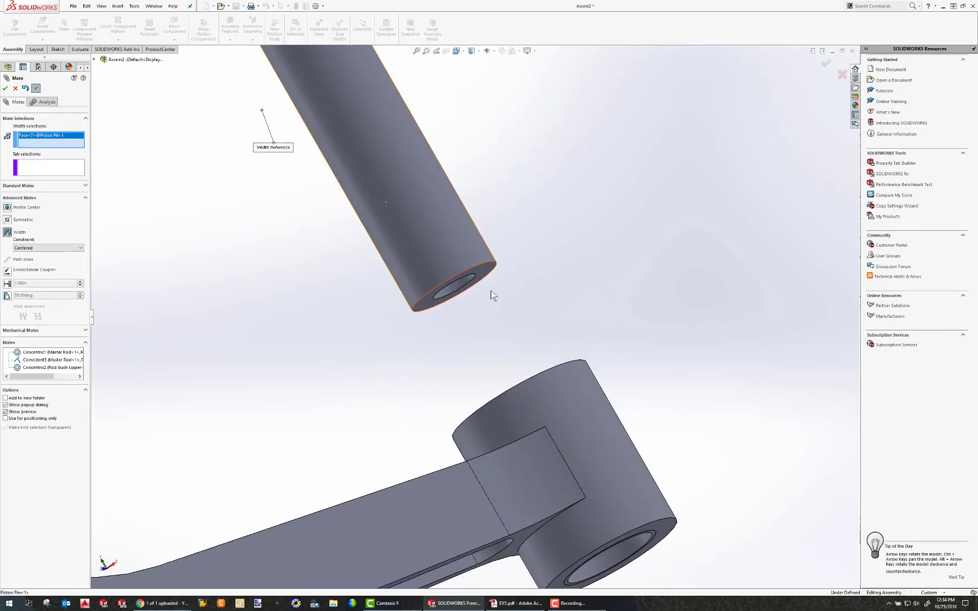
left_click(65, 169)
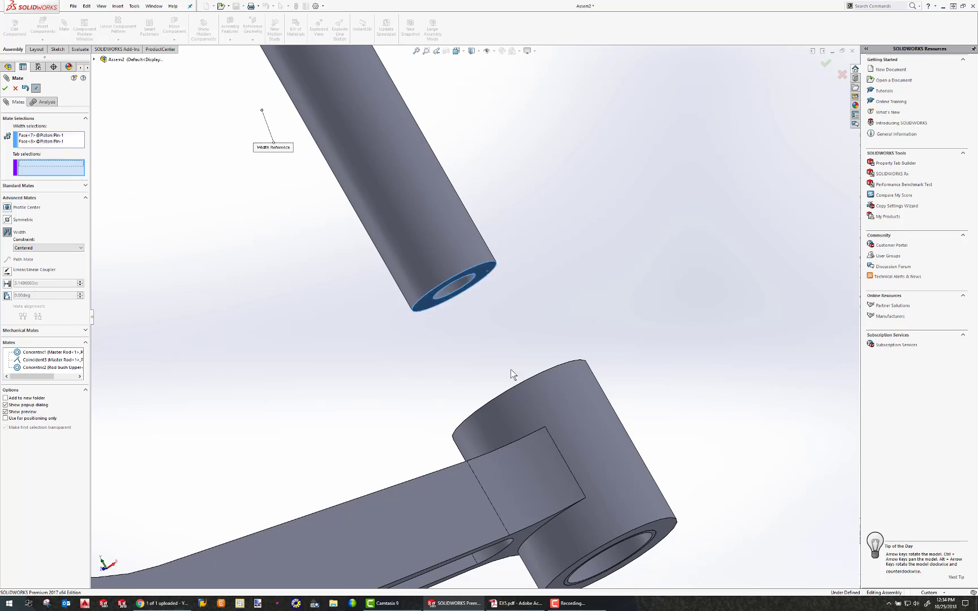
left_click(559, 367)
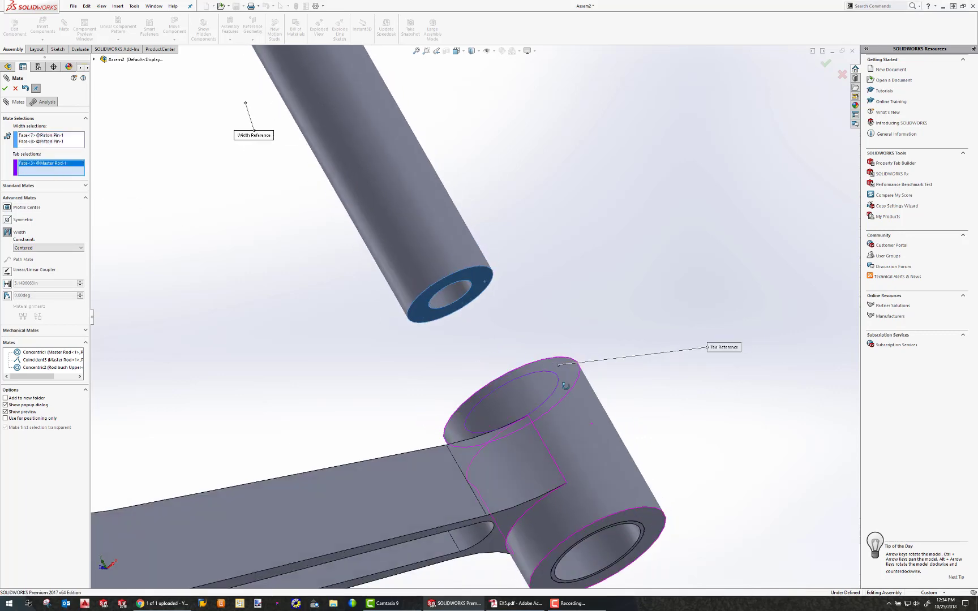
left_click(659, 534)
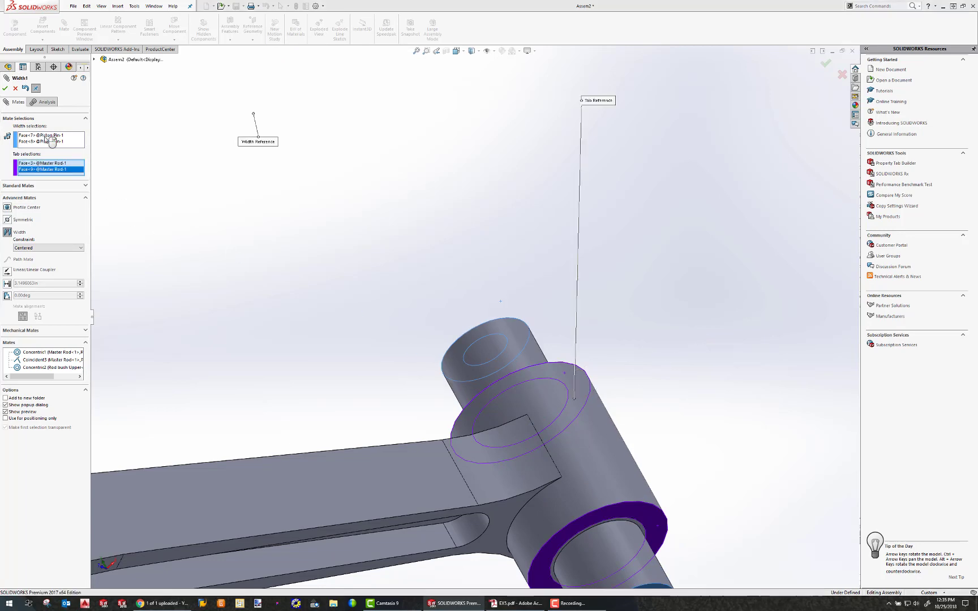
key("Return")
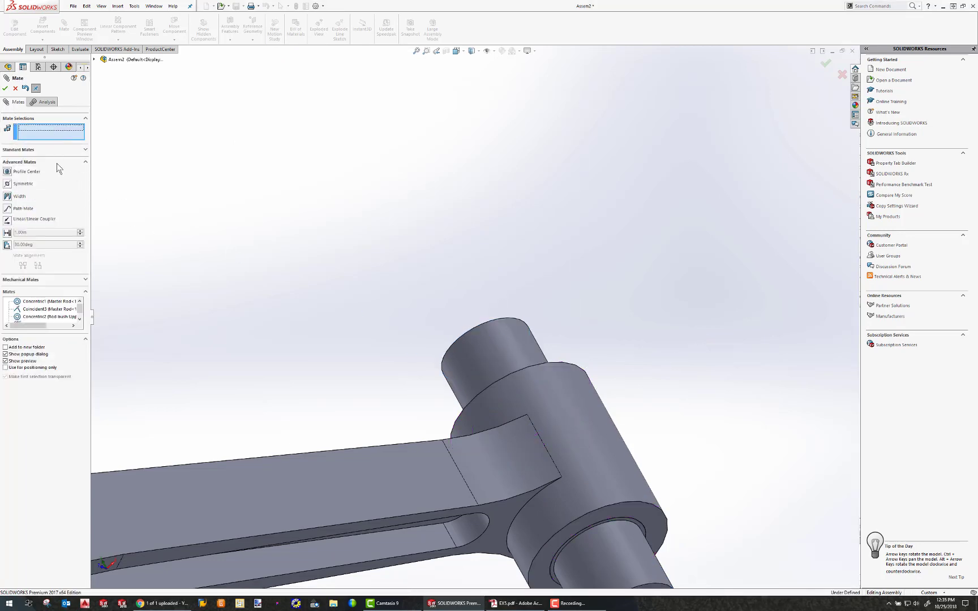
Add a concentric mate between the Master Rod Bearing and the Master Rod's large-end bore
left_click(44, 150)
scroll(445, 333, "up", 2)
middle_click_drag(447, 332, 509, 455)
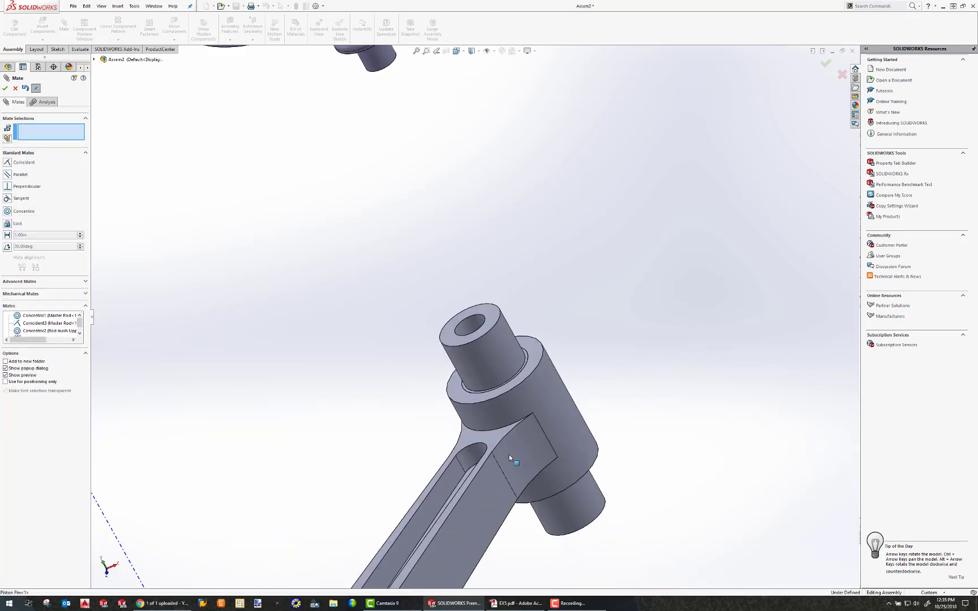
scroll(501, 455, "down", 4)
scroll(462, 380, "up", 5)
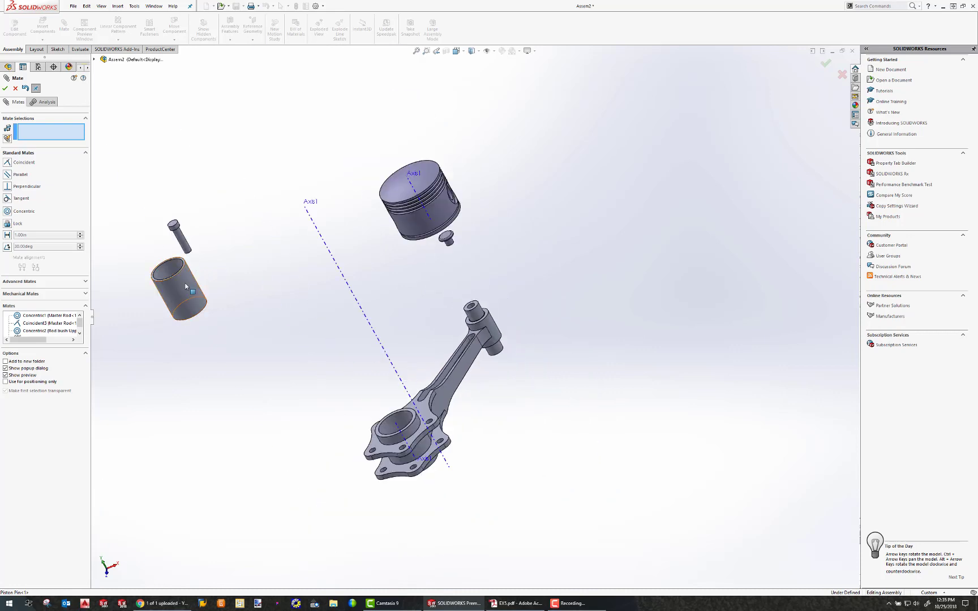
left_click(411, 437)
left_click(179, 288)
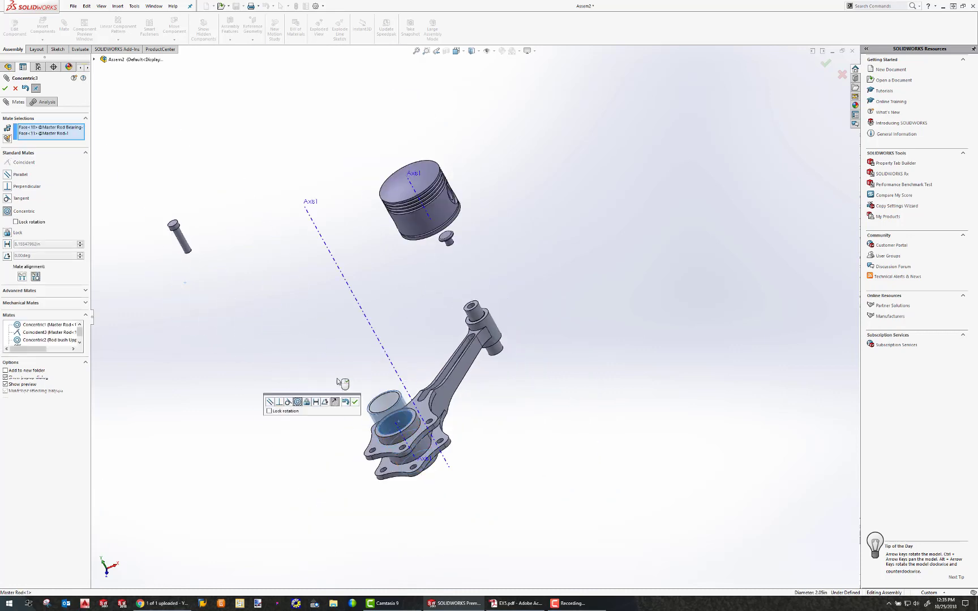
left_click(5, 88)
scroll(473, 333, "up", 3)
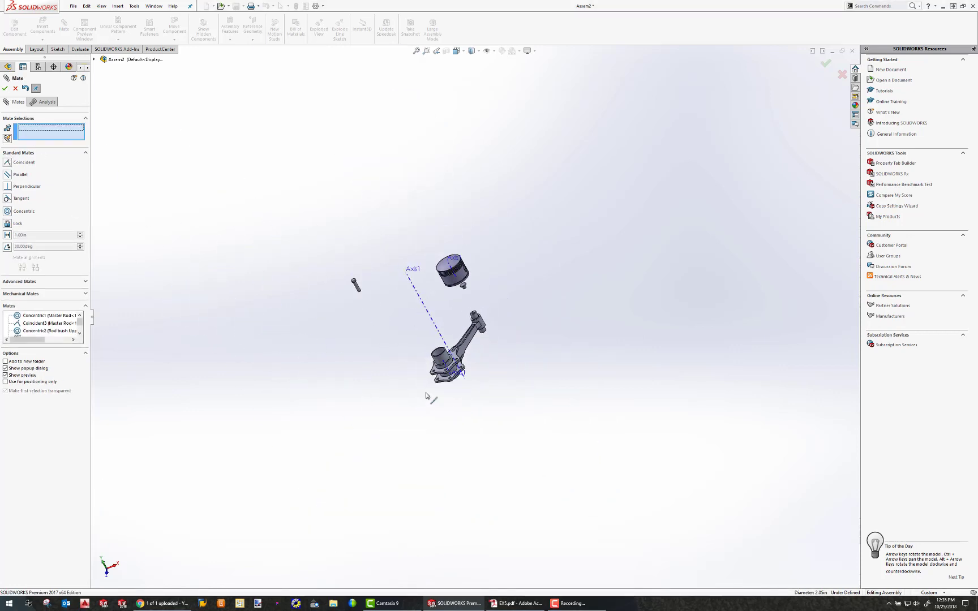
Add a coincident mate between the Master Rod Bearing's end face and the Master Rod's large-end face
scroll(473, 333, "down", 7)
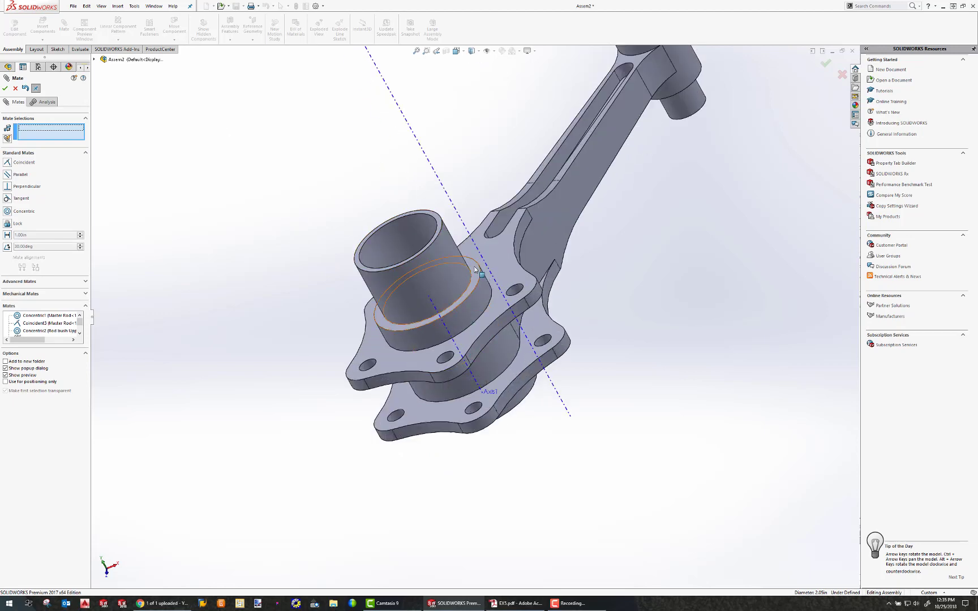
left_click(441, 223)
left_click(440, 222)
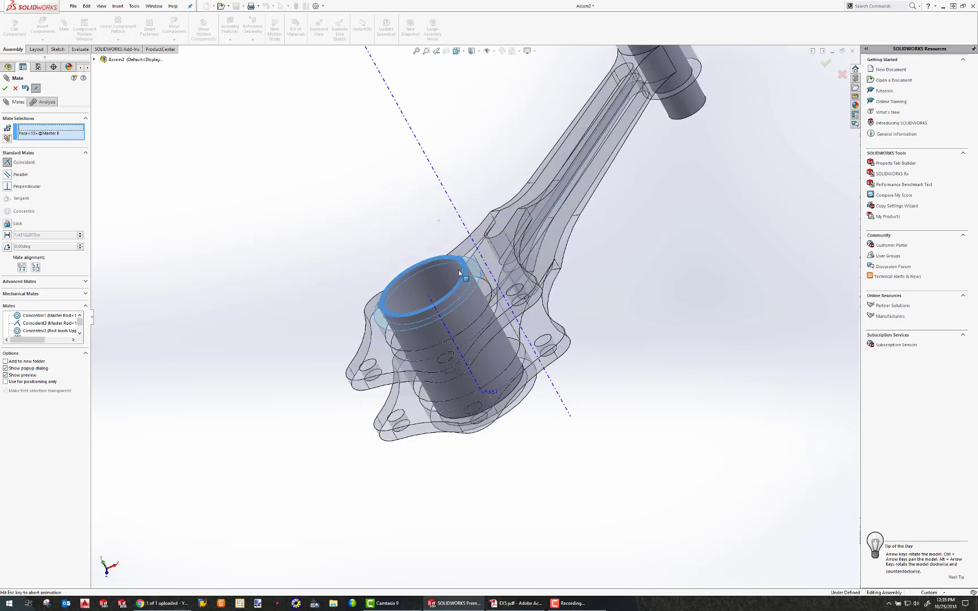
left_click(5, 88)
Add a concentric mate between the Piston's pin bore and the Piston Pin's outer cylindrical face
middle_click_drag(510, 202, 562, 323)
scroll(501, 189, "down", 3)
scroll(498, 192, "up", 5)
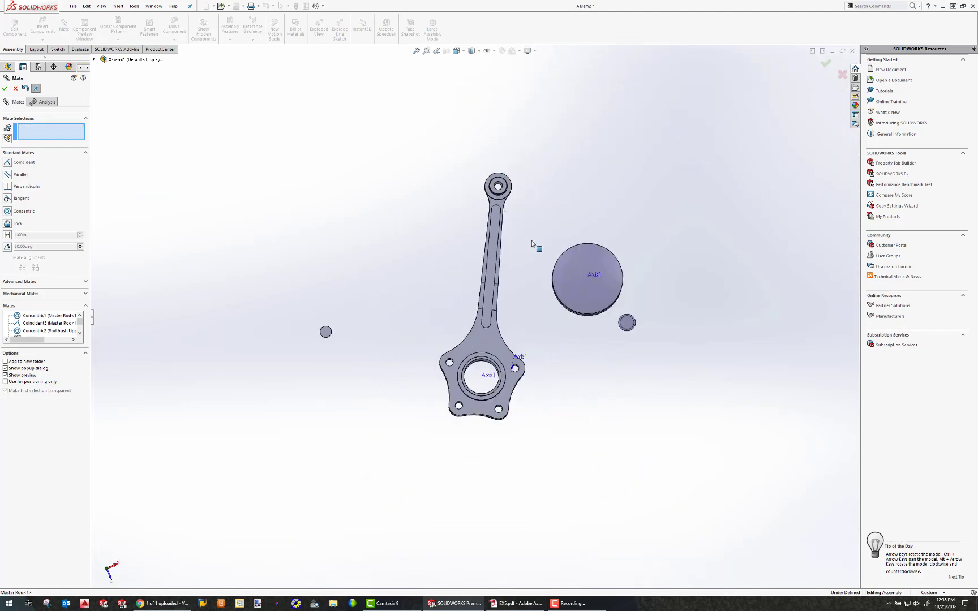
middle_click_drag(534, 247, 589, 295)
scroll(651, 291, "down", 4)
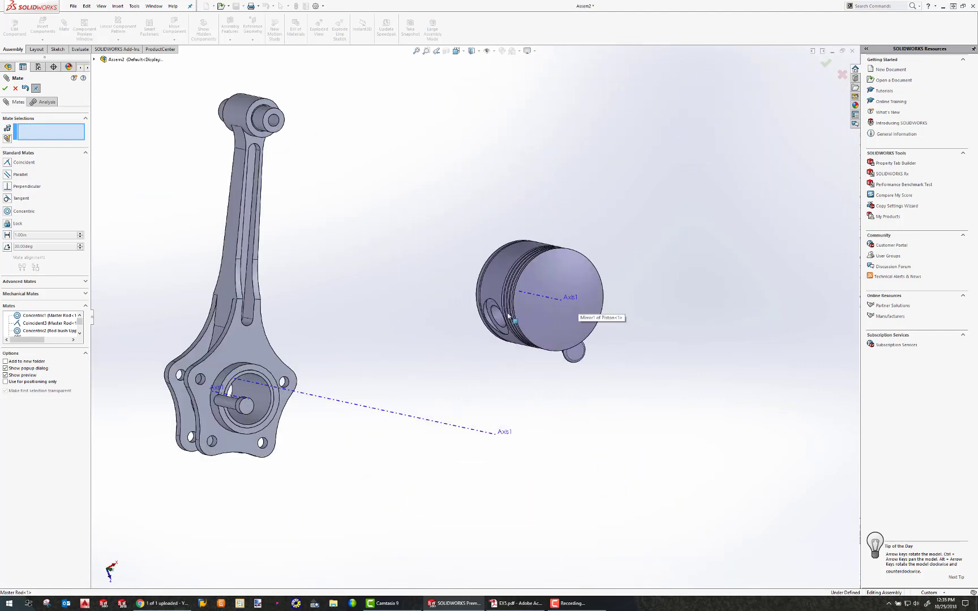
left_click(485, 319)
scroll(263, 204, "up", 4)
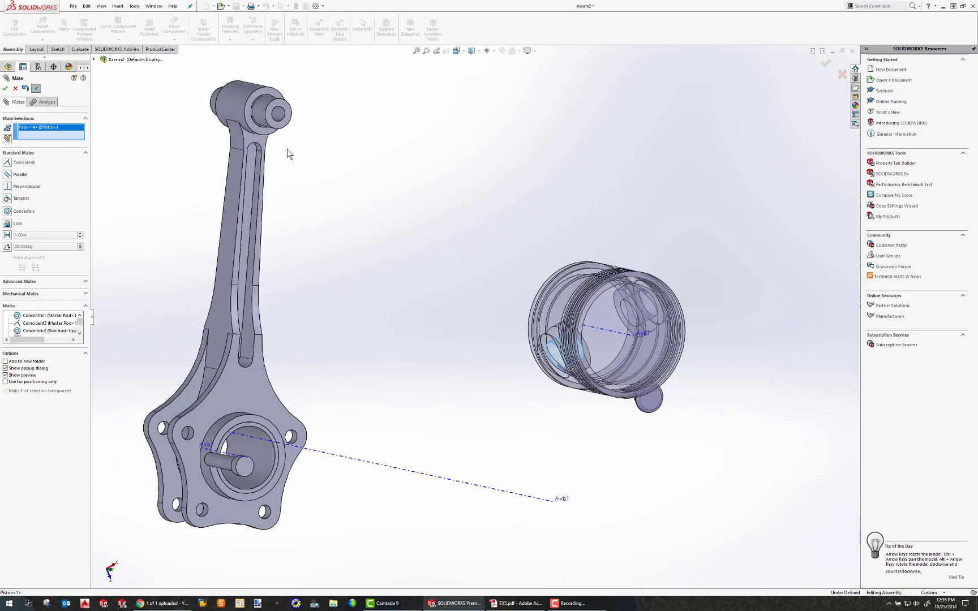
scroll(283, 130, "down", 4)
left_click(287, 131)
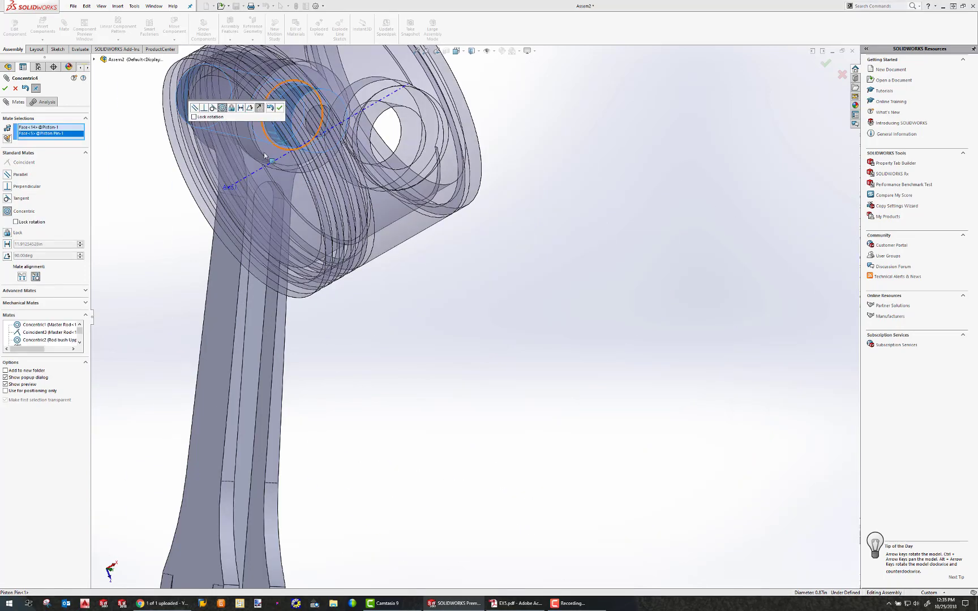
left_click(5, 89)
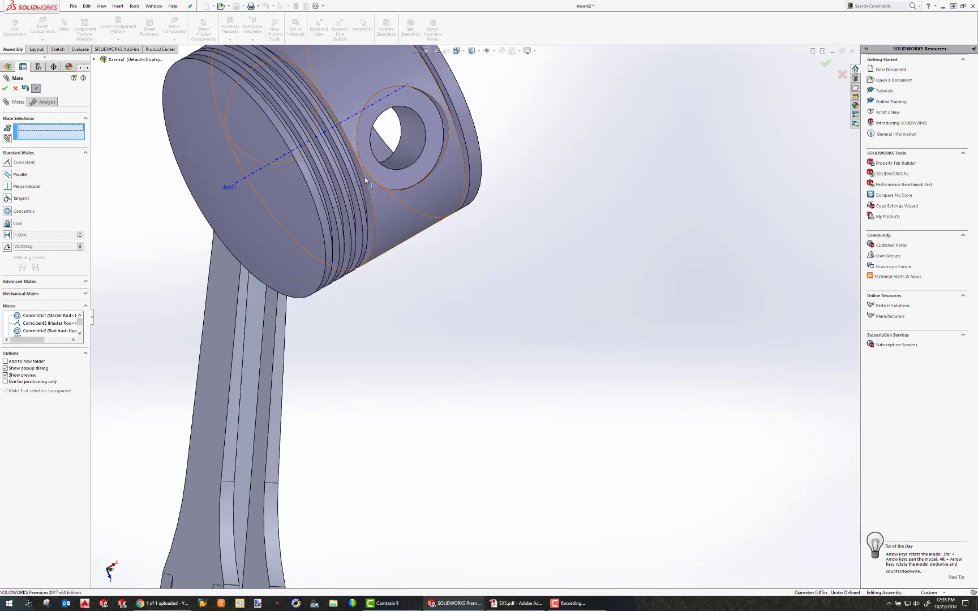
Center the Piston with a Width mate, using its two pin-boss faces as width and the Piston Pin's end faces as tabs
left_click(18, 281)
left_click(7, 196)
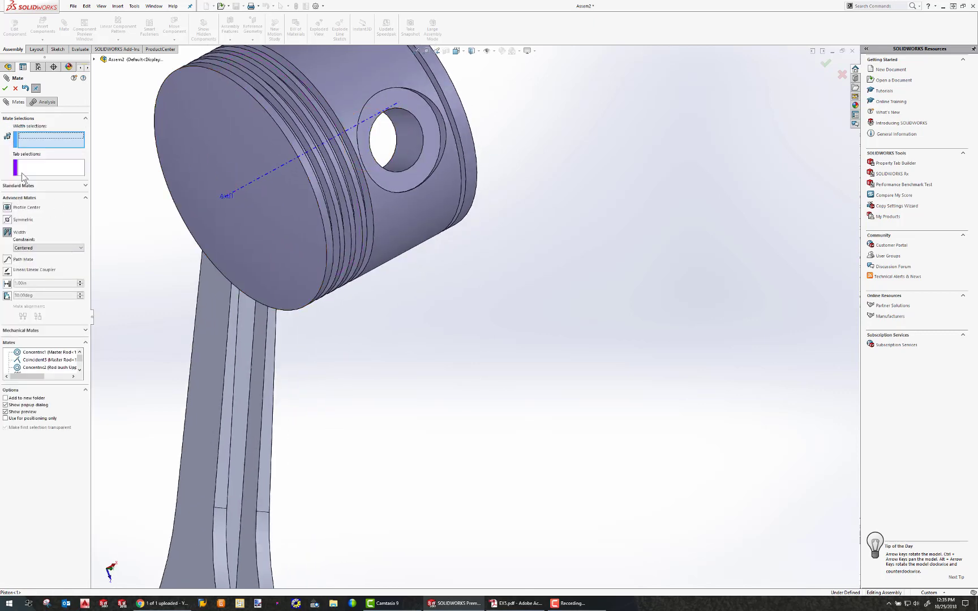
left_click(413, 111)
middle_click_drag(284, 130, 183, 212)
scroll(183, 212, "down", 3)
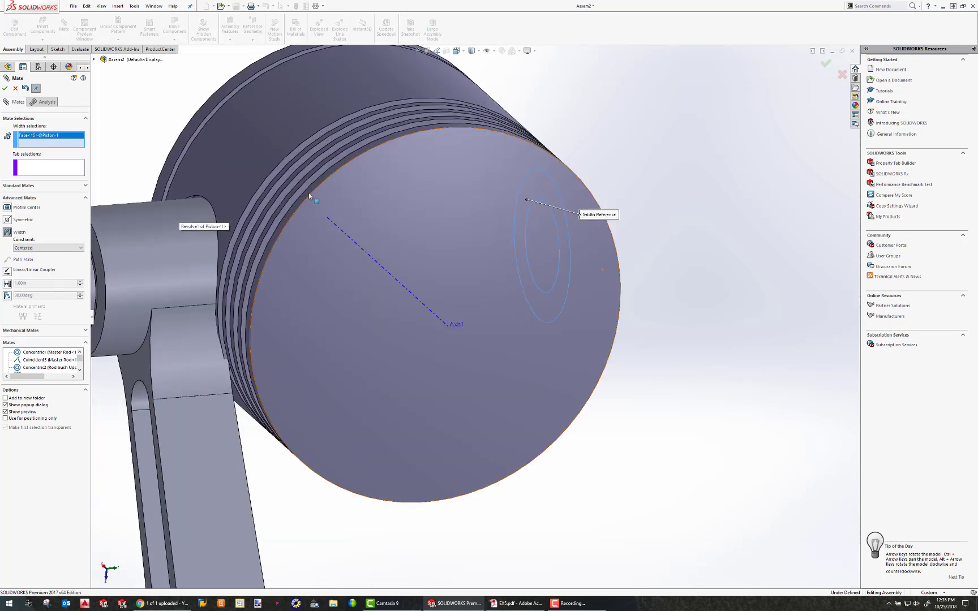
middle_click_drag(308, 195, 423, 205)
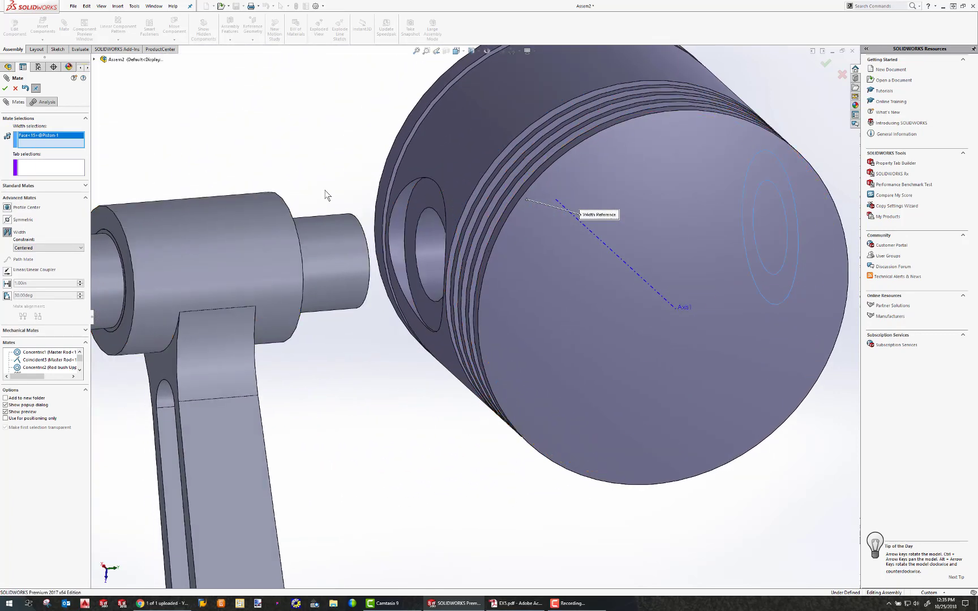
left_click(426, 195)
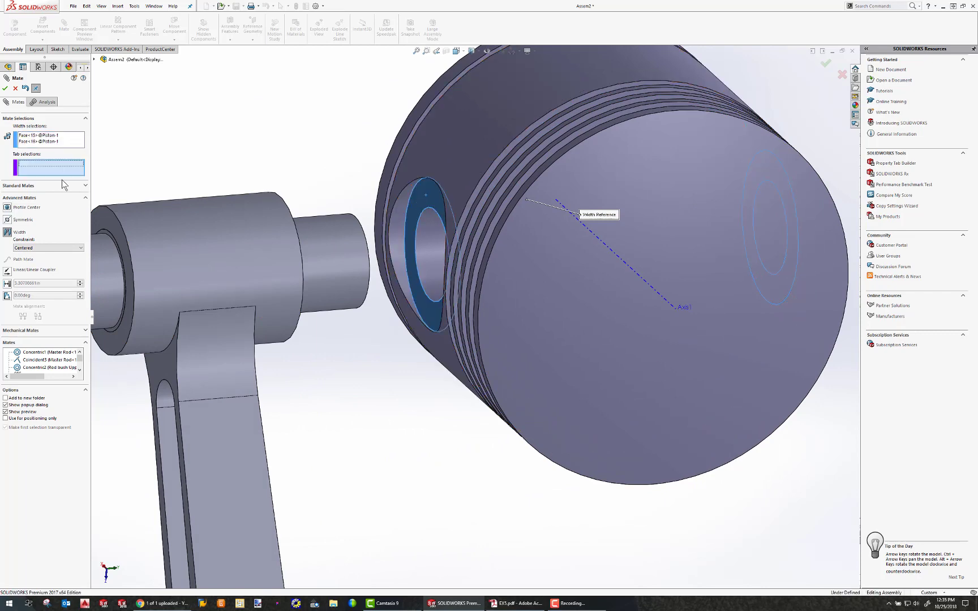
middle_click_drag(374, 180, 304, 245)
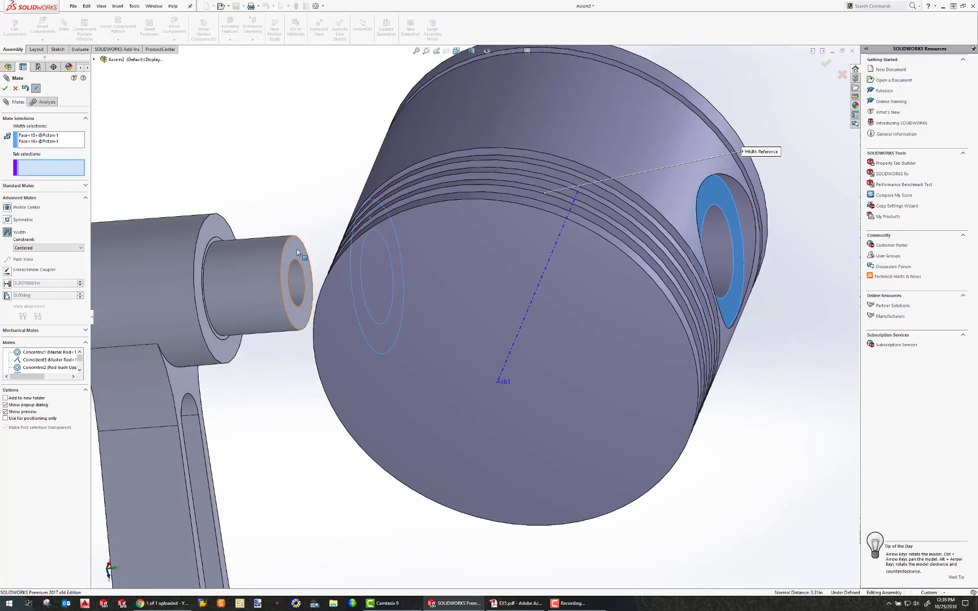
left_click(297, 252)
middle_click_drag(221, 273, 163, 301)
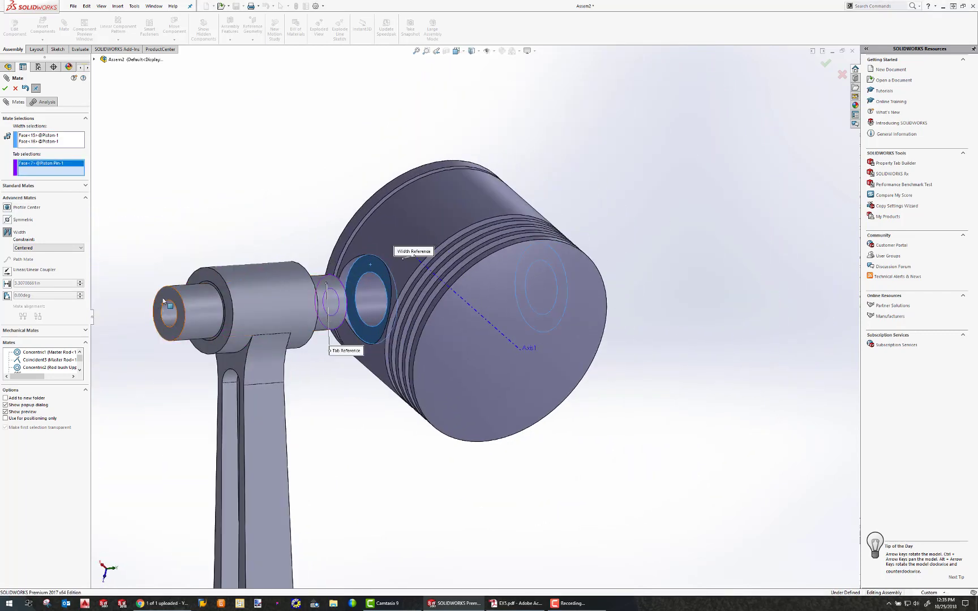
left_click(163, 301)
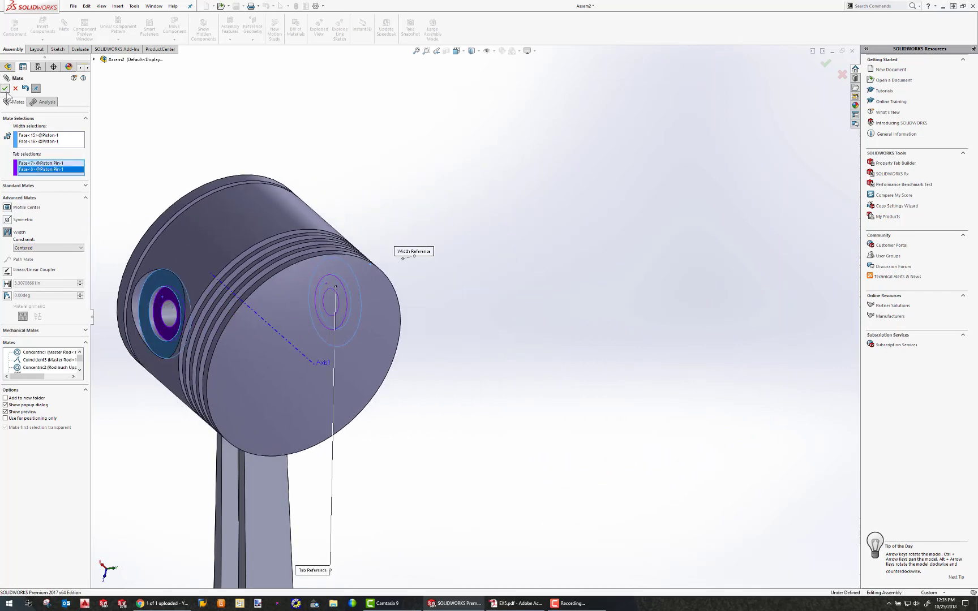
left_click(5, 89)
key("Escape")
Rotate the Piston about its pin until it sits upright above the Master Rod
middle_click_drag(308, 343, 171, 309)
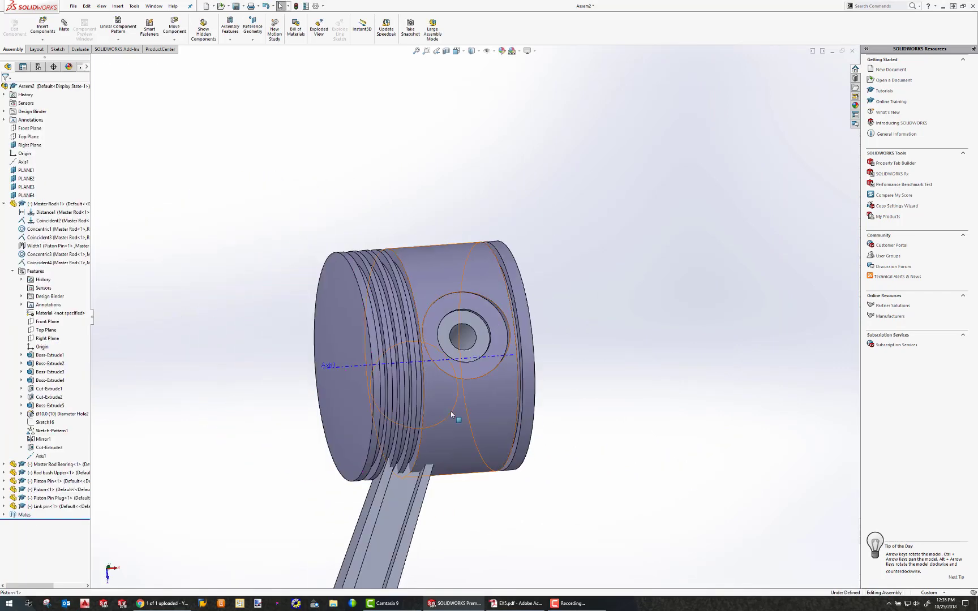
scroll(447, 409, "up", 3)
left_click_drag(436, 387, 408, 197)
scroll(450, 371, "down", 2)
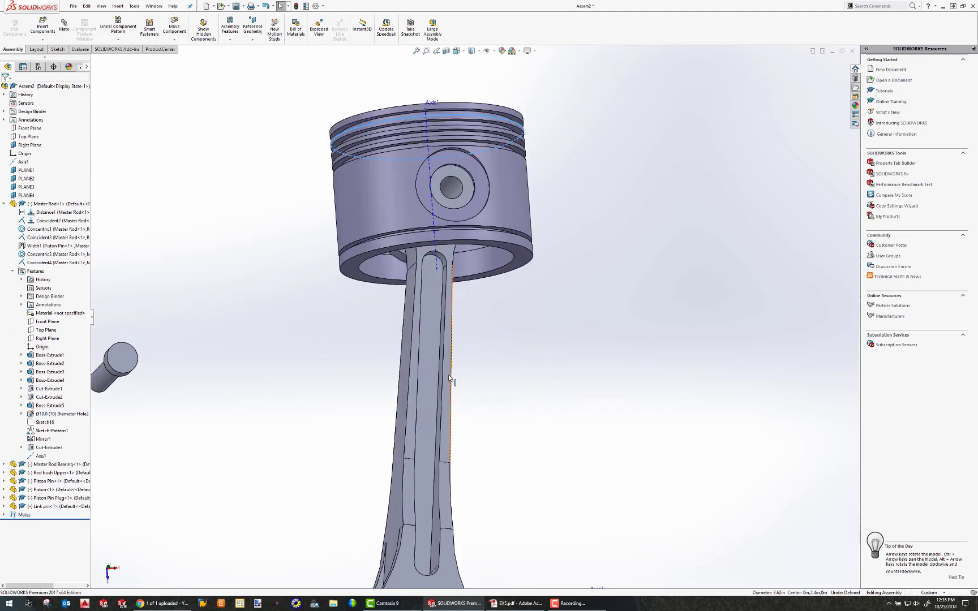
Add a coincident mate between the assembly's Right Plane and the Piston's Front Plane
scroll(450, 388, "up", 7)
middle_click_drag(447, 390, 550, 324)
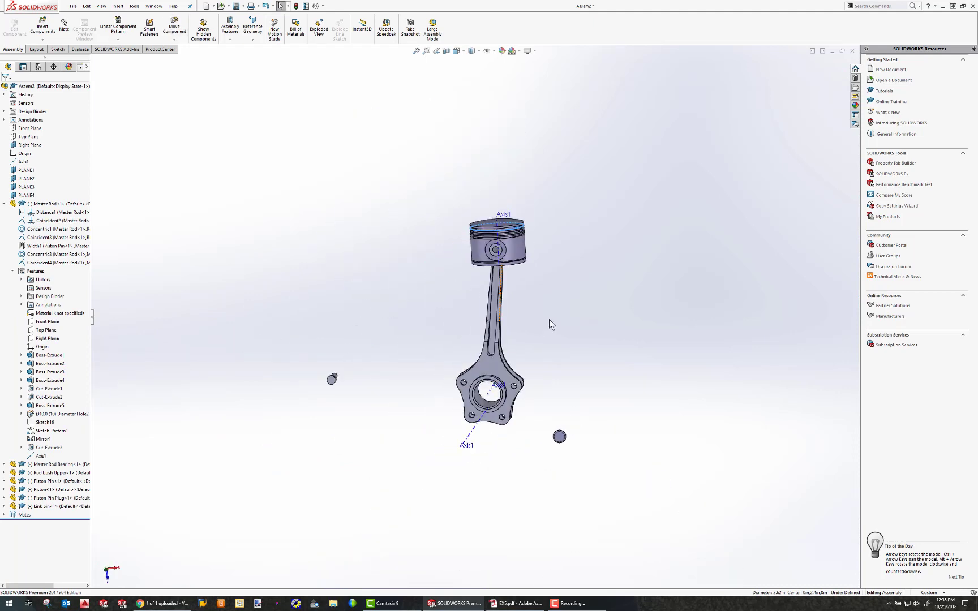
left_click(27, 145)
middle_click_drag(393, 222, 414, 214)
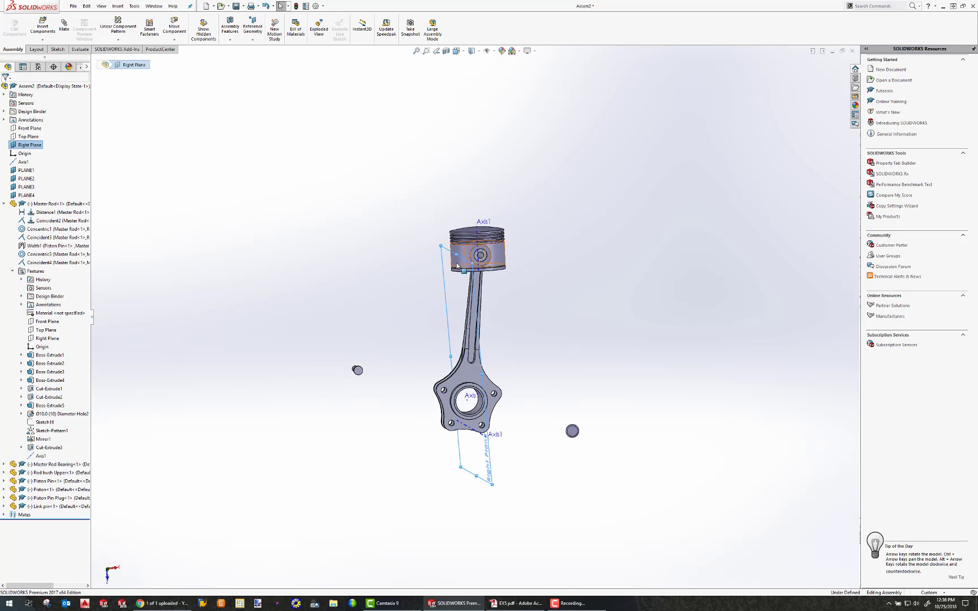
left_click(491, 256)
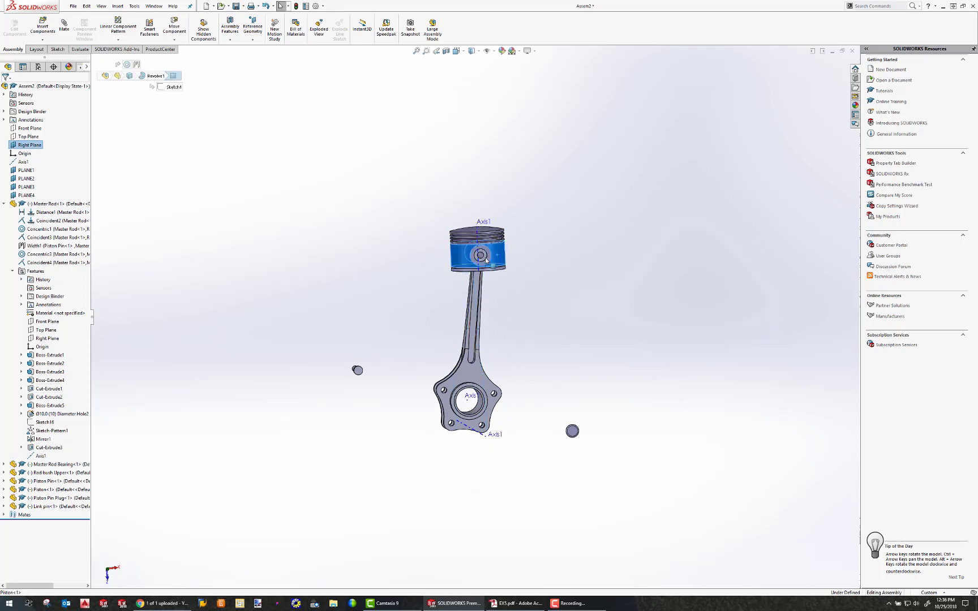
left_click(3, 490)
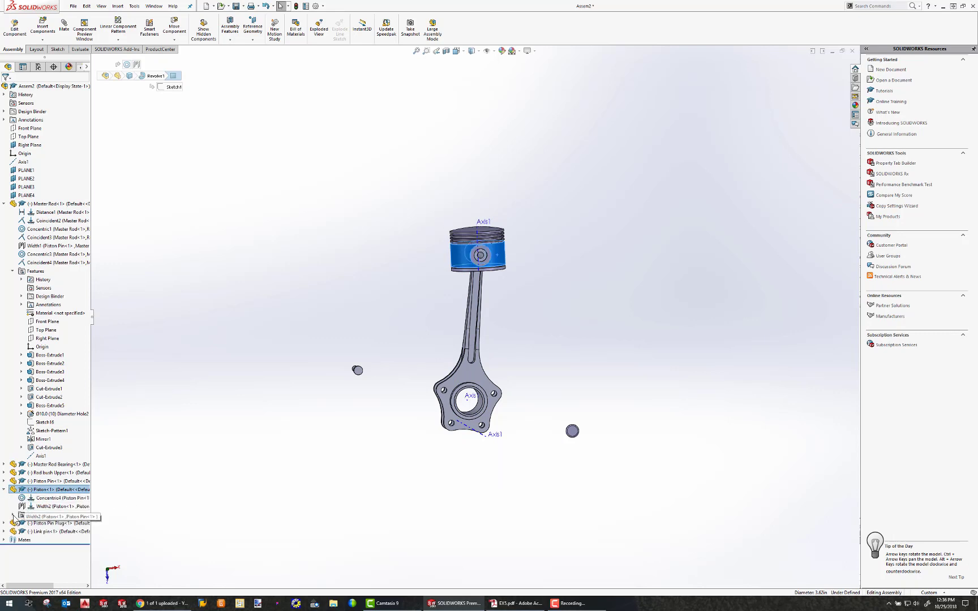
left_click(13, 516)
left_click(144, 454)
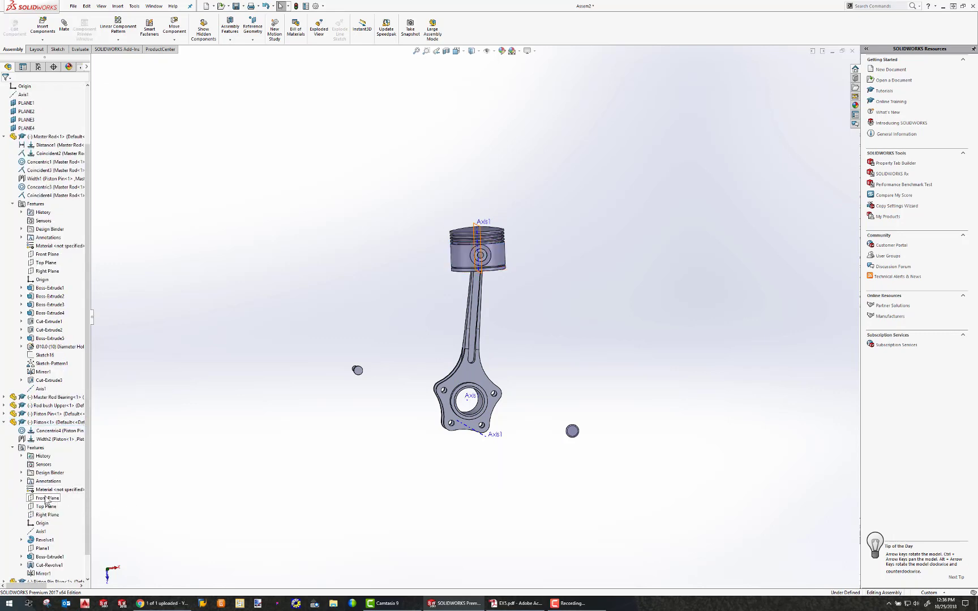
left_click(46, 501)
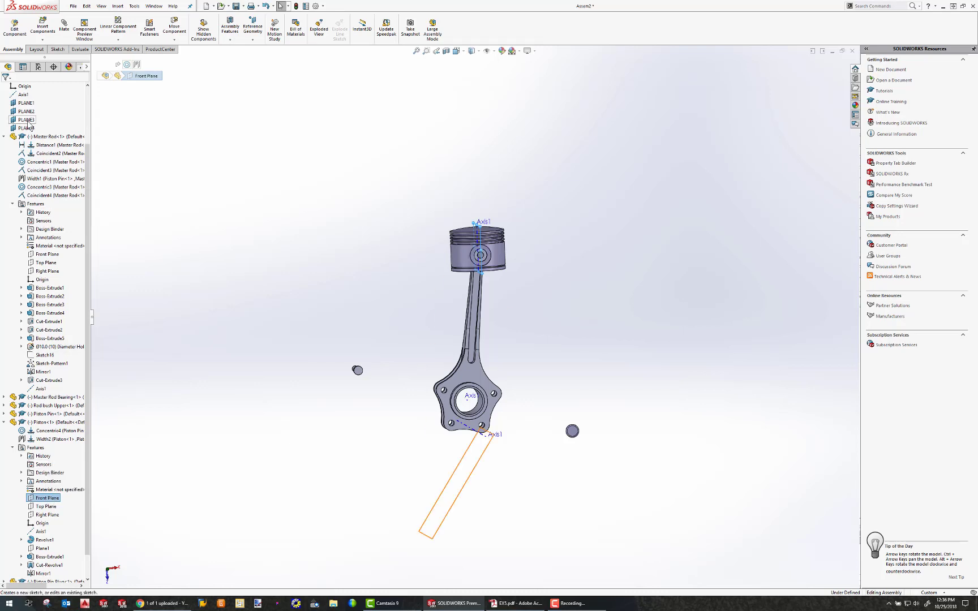
scroll(28, 124, "up", 3)
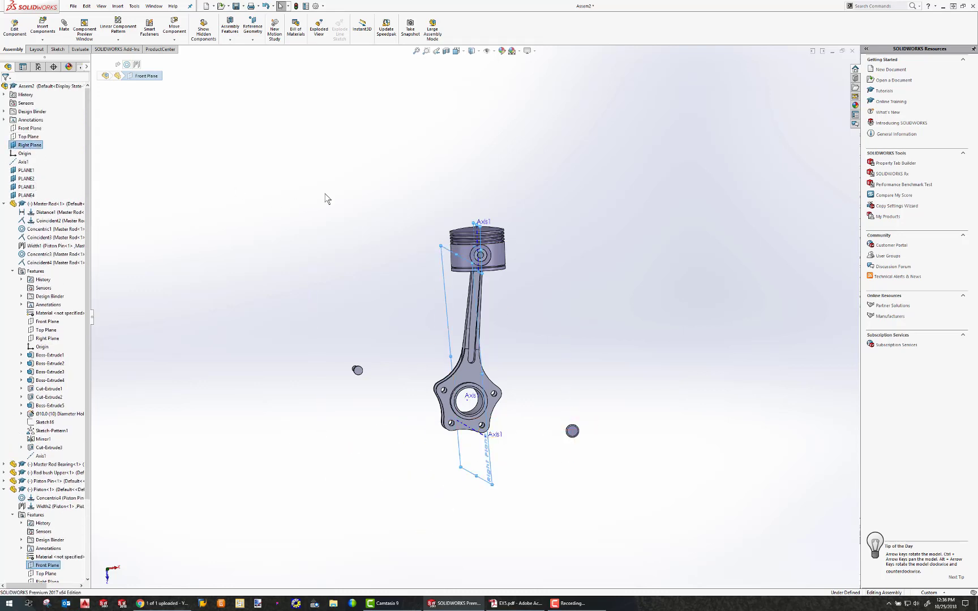
mouse_move(324, 194)
middle_mouse_down()
mouse_move(359, 191)
mouse_move(342, 195)
middle_mouse_up()
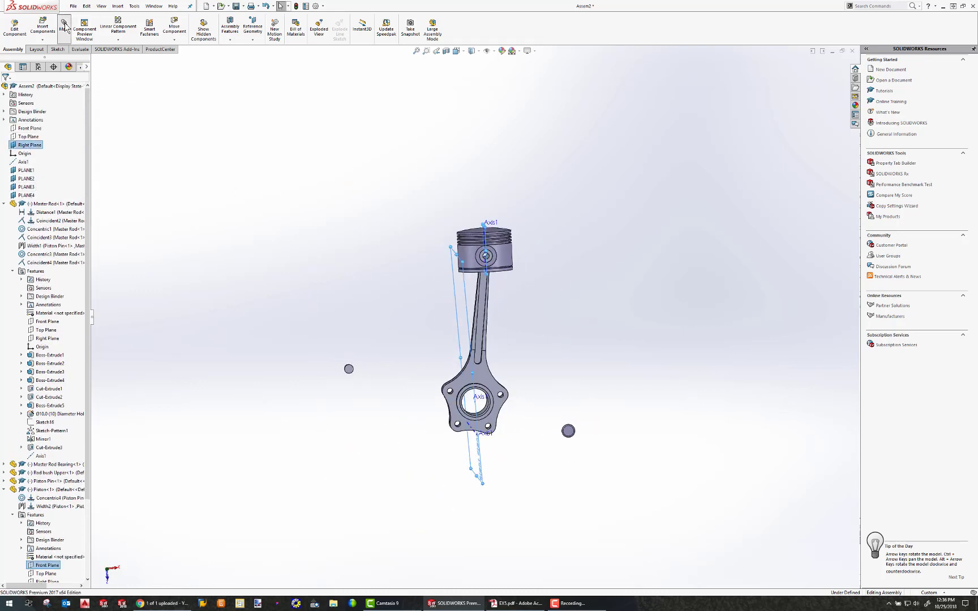
left_click(64, 25)
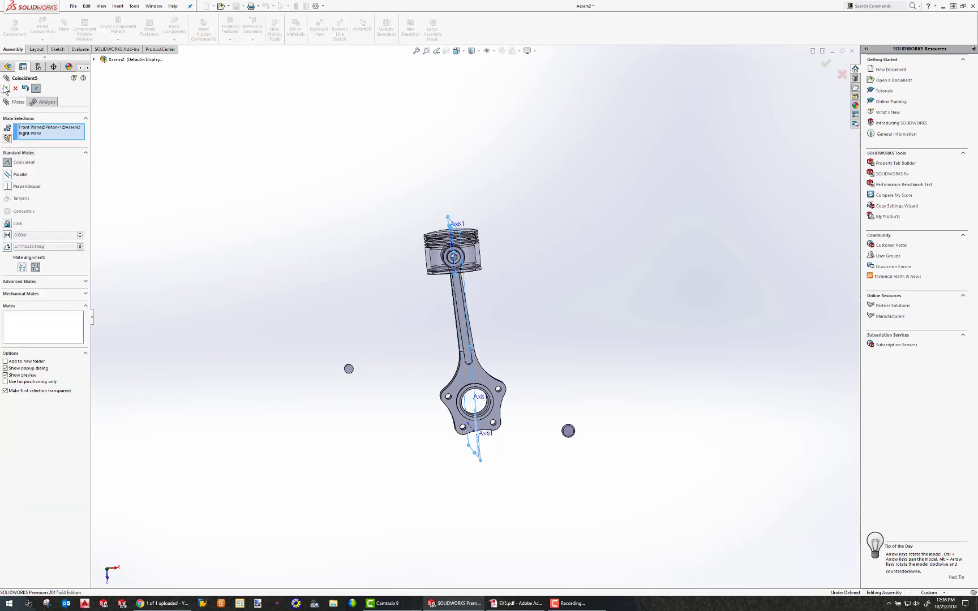
left_click(6, 89)
left_click(6, 88)
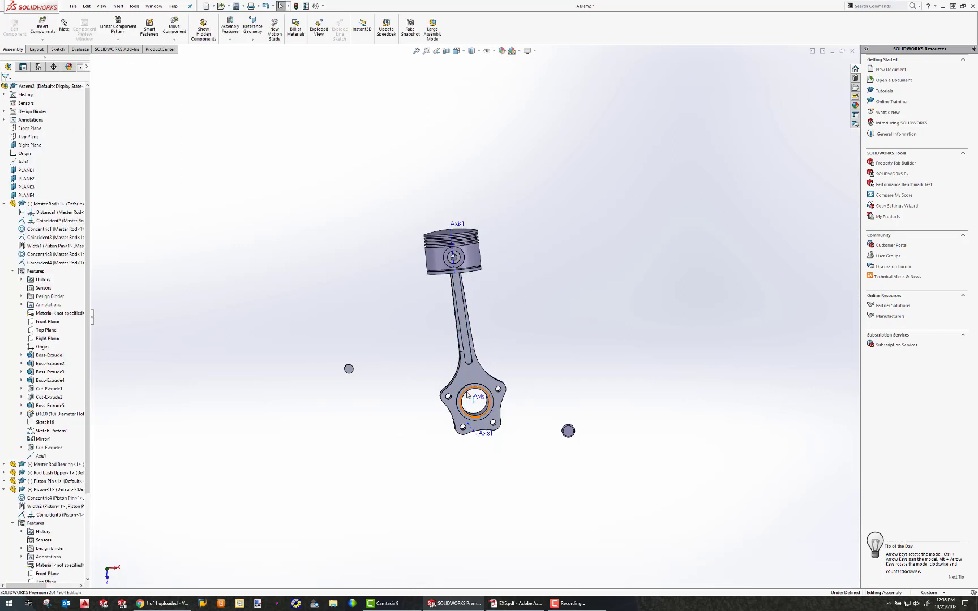
Move the Master Rod about to check the Piston's motion against the assembly's Right Plane and Axis1
mouse_move(467, 395)
left_mouse_down()
mouse_move(475, 427)
mouse_move(479, 375)
mouse_move(461, 369)
mouse_move(447, 391)
mouse_move(475, 371)
mouse_move(434, 378)
mouse_move(420, 409)
mouse_move(465, 406)
mouse_move(463, 391)
left_mouse_up()
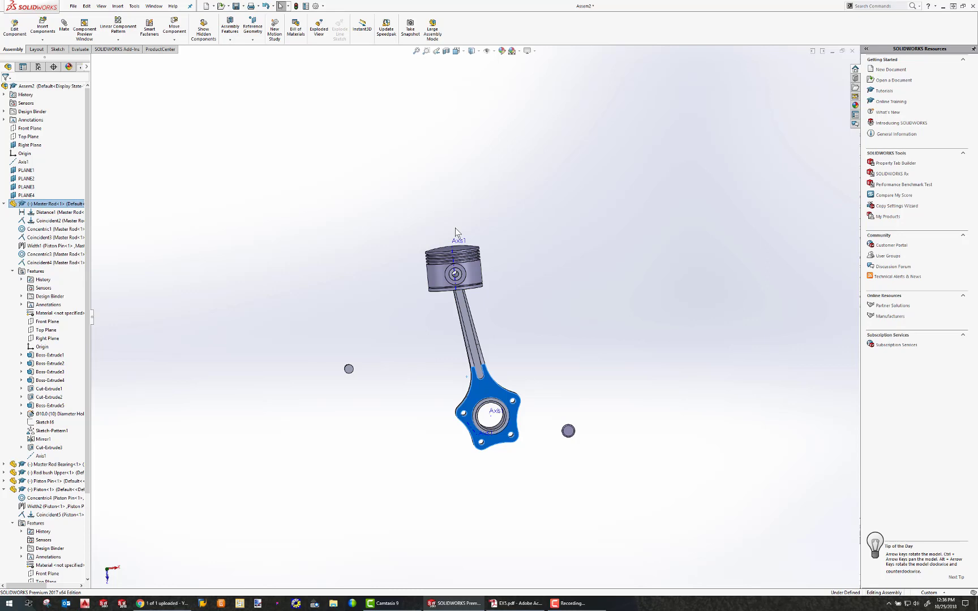
left_click(24, 137)
left_click(27, 145)
mouse_move(426, 287)
middle_mouse_down()
mouse_move(441, 276)
mouse_move(440, 296)
middle_mouse_up()
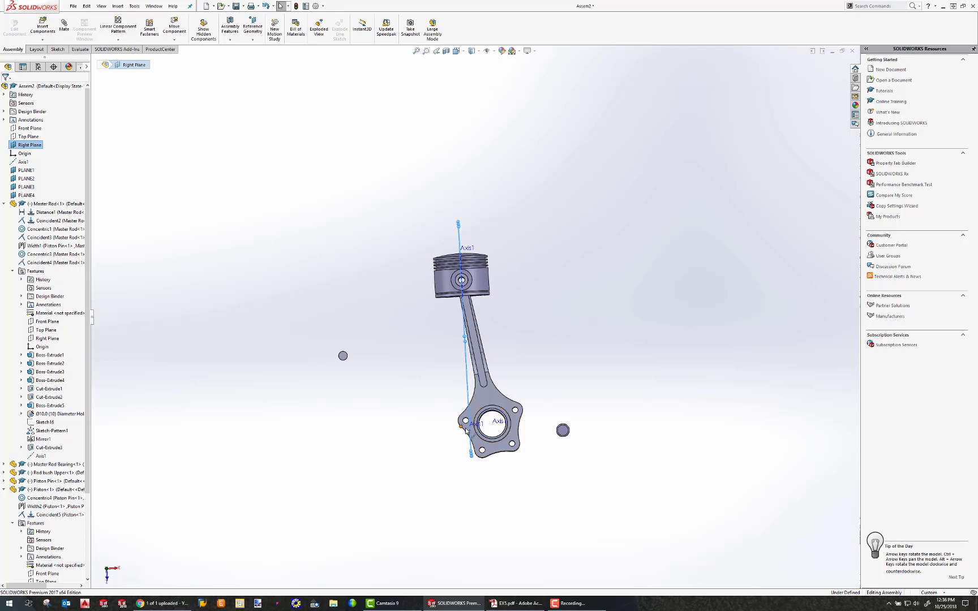
left_click(23, 161)
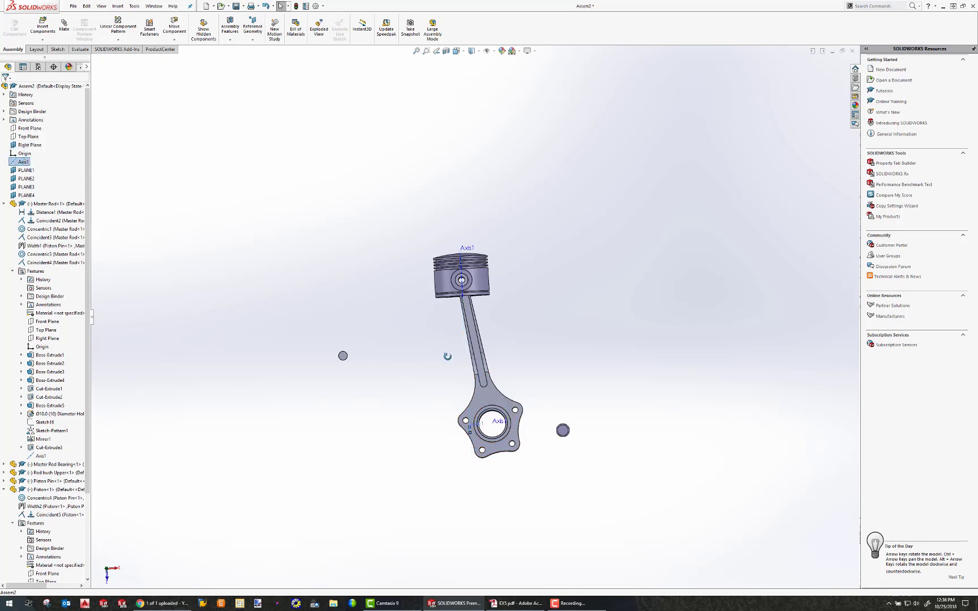
left_click_drag(487, 396, 445, 419)
left_click(379, 352)
middle_click_drag(379, 352, 415, 330)
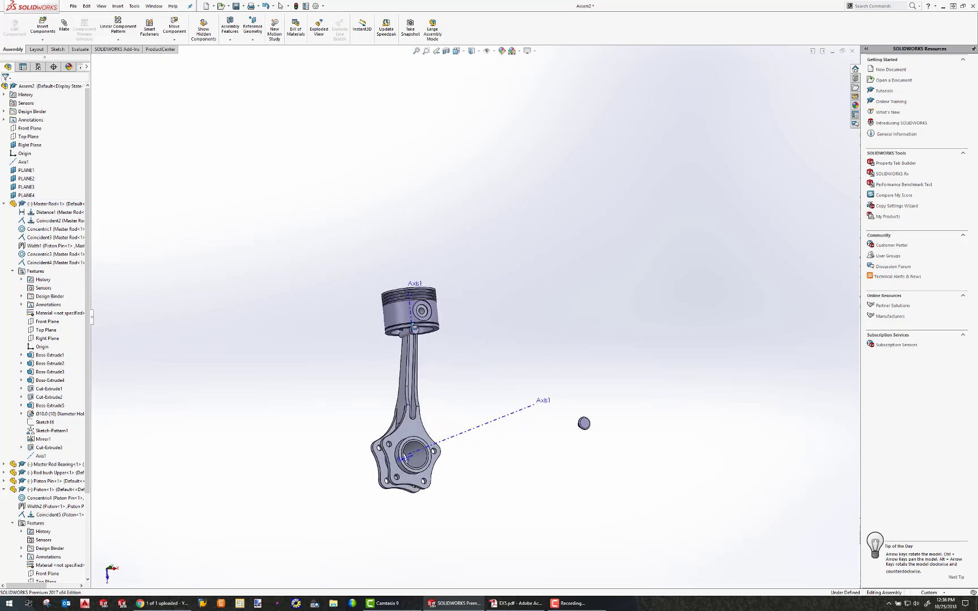
Add a concentric mate between the Piston Pin Plug's shank and the Piston Pin's inner bore
scroll(444, 354, "up", 3)
scroll(535, 379, "down", 6)
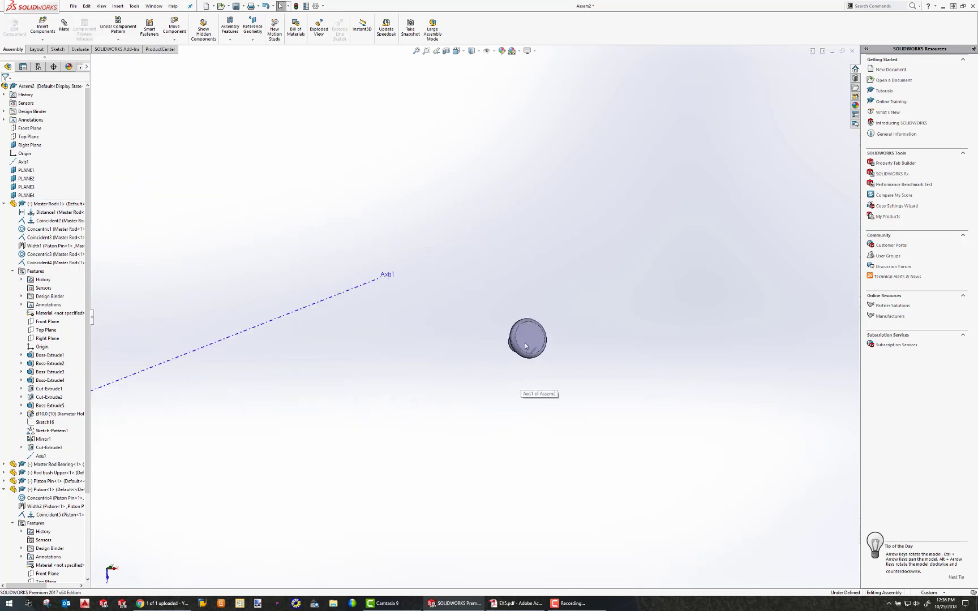
left_click(508, 346)
scroll(277, 203, "up", 4)
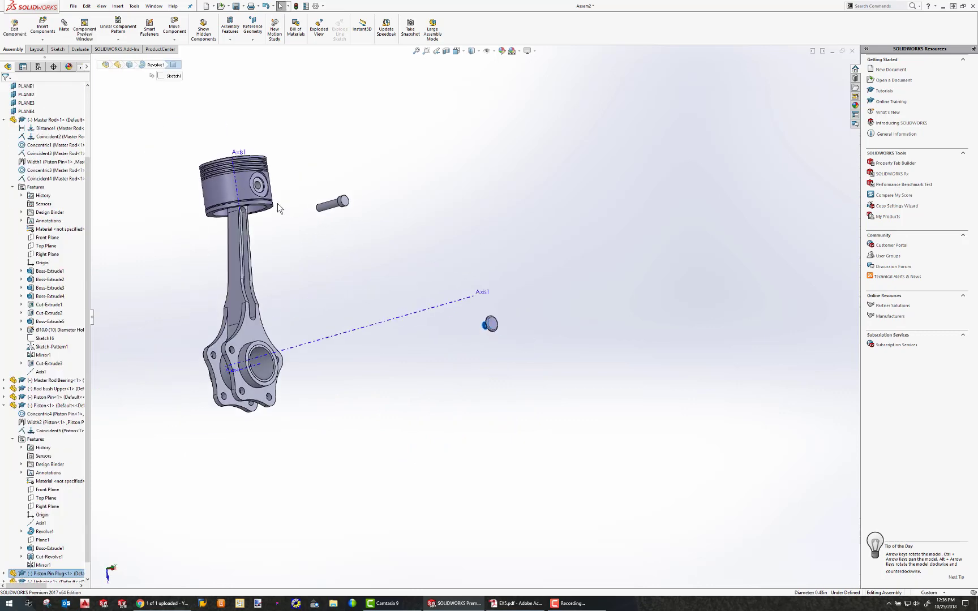
scroll(273, 200, "down", 5)
left_click(306, 210)
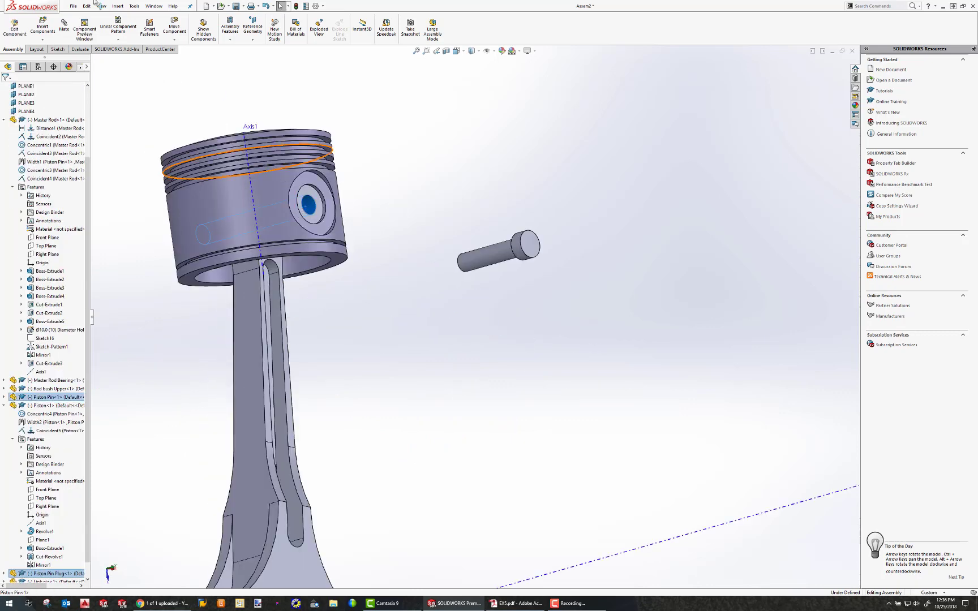
left_click(64, 29)
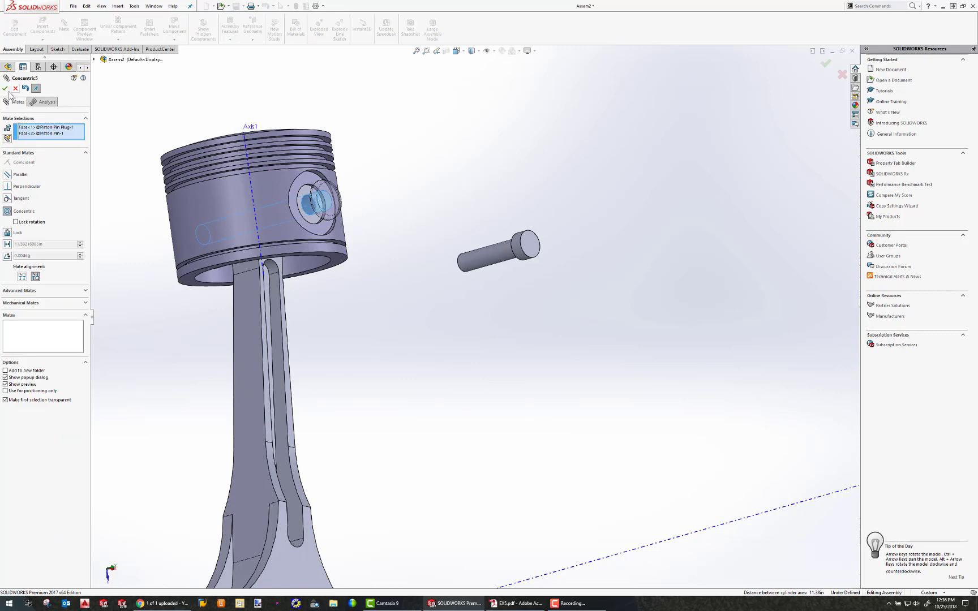
Add a coincident mate between the Piston Pin's end face and the underside of the Piston Pin Plug's head
left_click(305, 192)
middle_click_drag(309, 192, 362, 189)
scroll(317, 203, "up", 4)
scroll(406, 278, "down", 4)
scroll(442, 254, "up", 5)
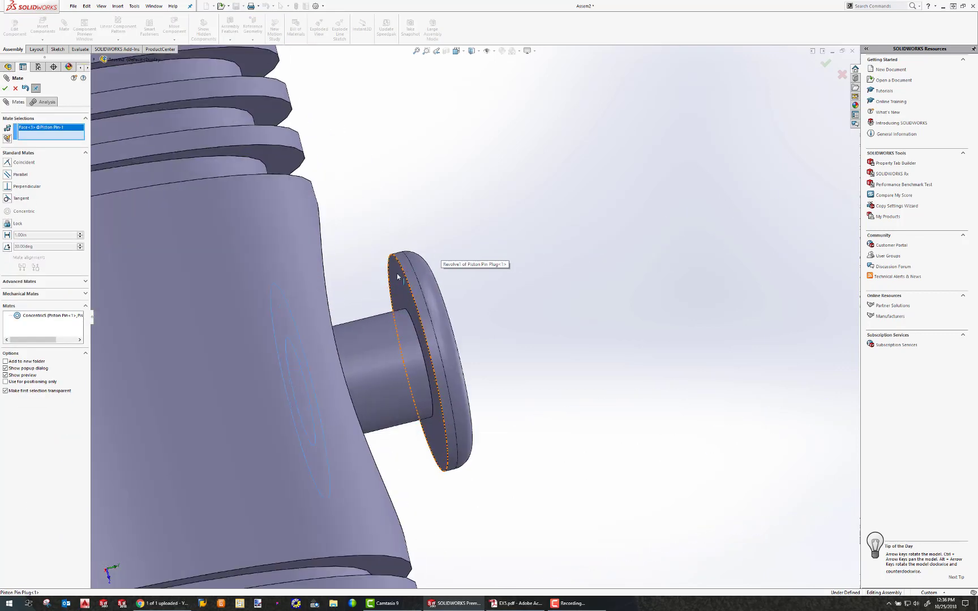
left_click(398, 286)
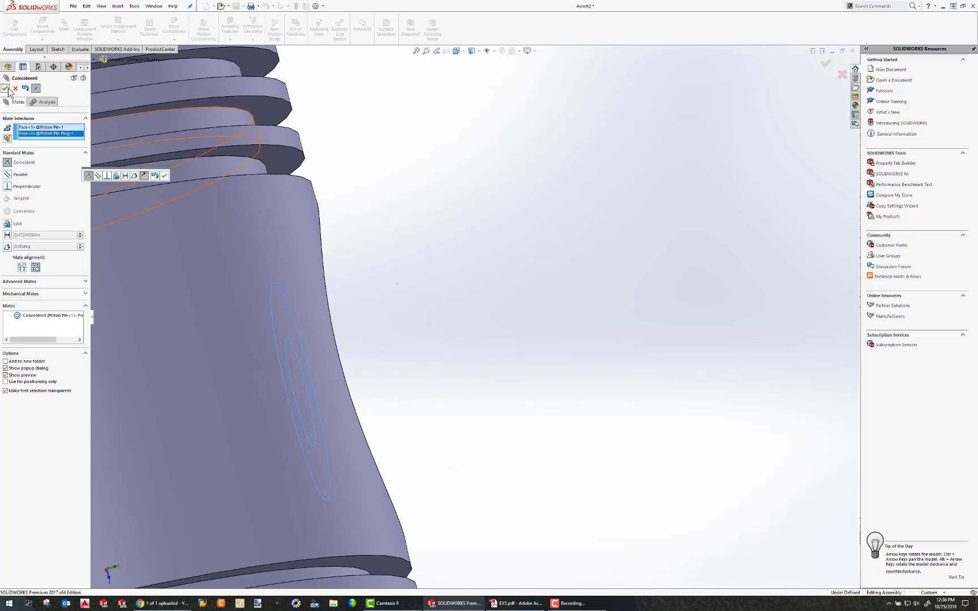
left_click(5, 88)
scroll(463, 314, "up", 5)
scroll(410, 278, "down", 4)
middle_click_drag(440, 327, 350, 343)
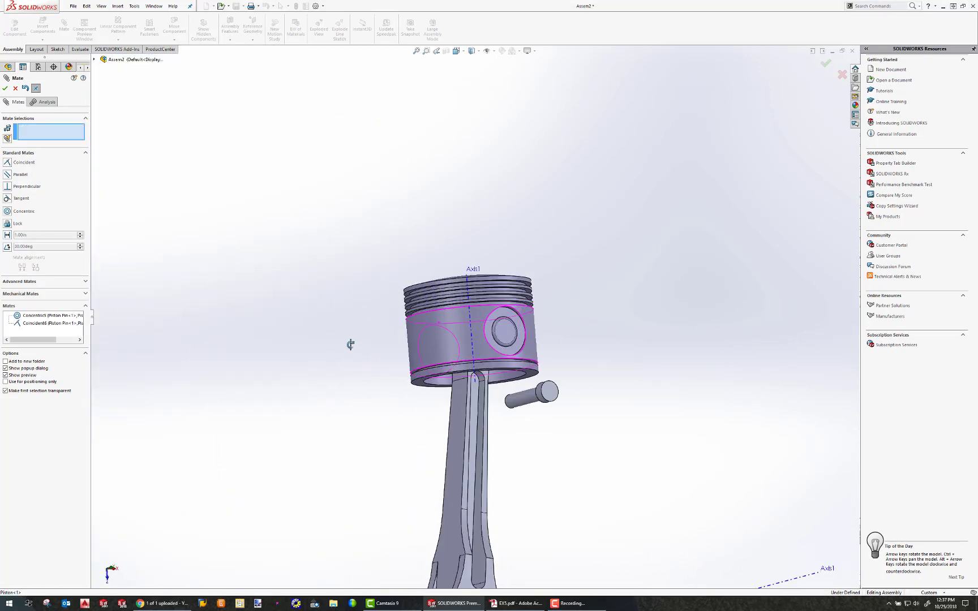
left_click(5, 88)
Copy the Piston Pin Plug with its mates onto the Piston Pin's opposite end, using that end's inner bore and end face as references
right_click(505, 334)
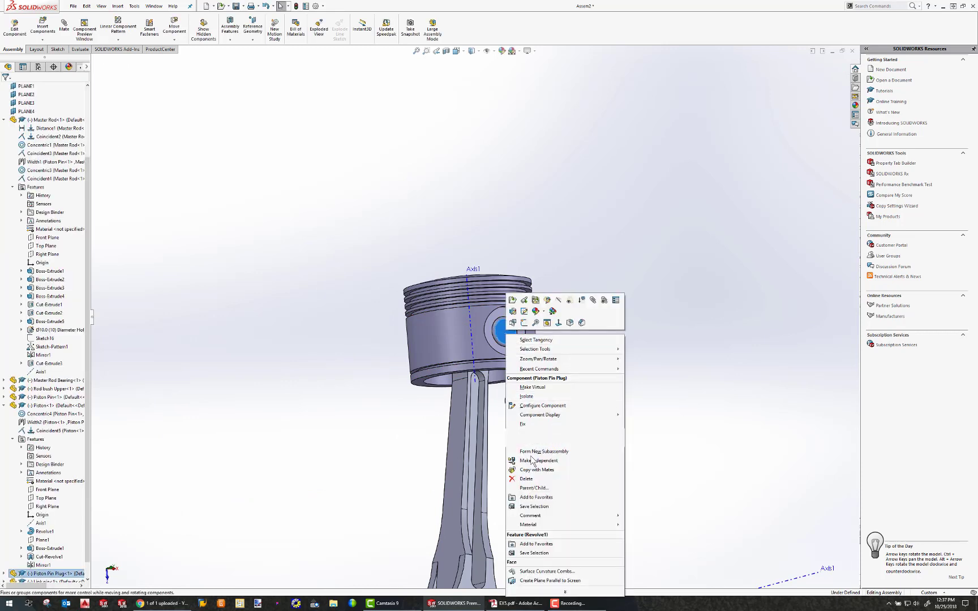
left_click(533, 470)
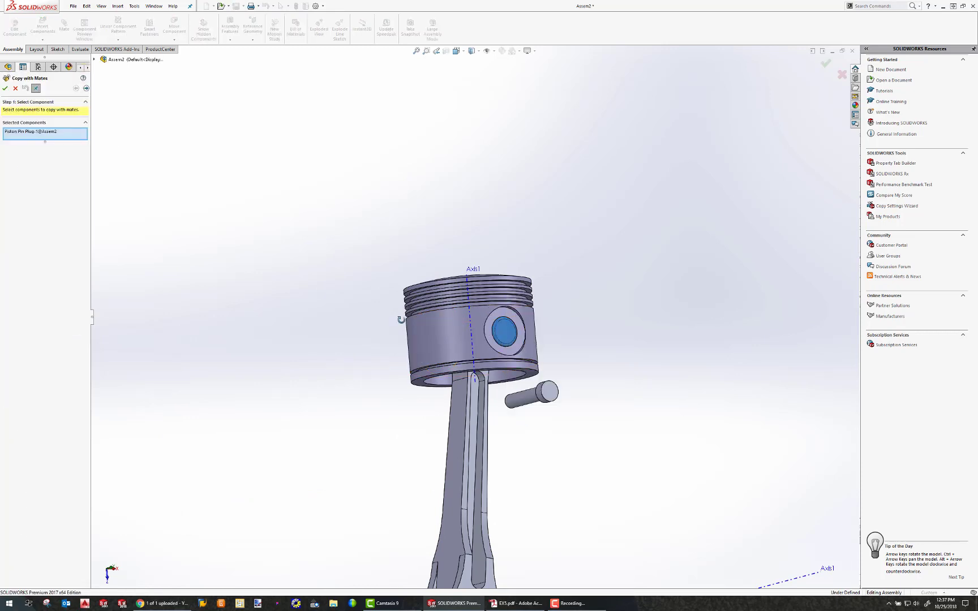
middle_click_drag(401, 320, 378, 254)
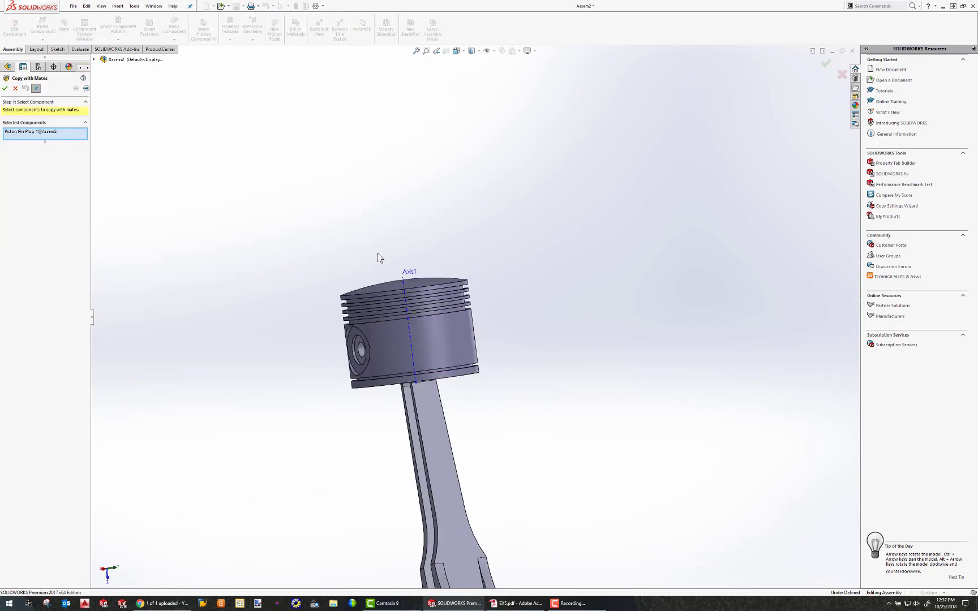
left_click(86, 88)
scroll(426, 345, "up", 3)
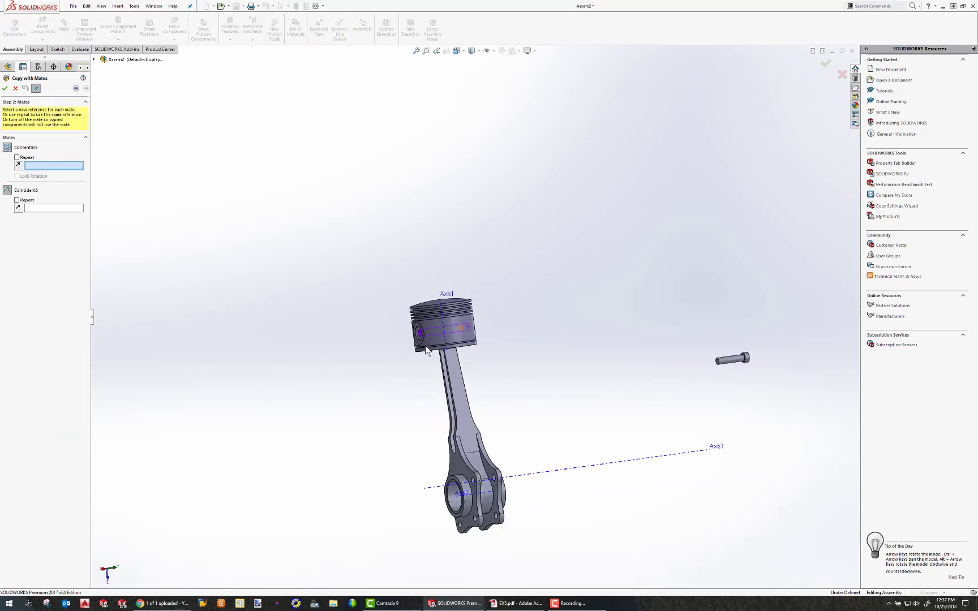
scroll(435, 311, "down", 8)
left_click(433, 286)
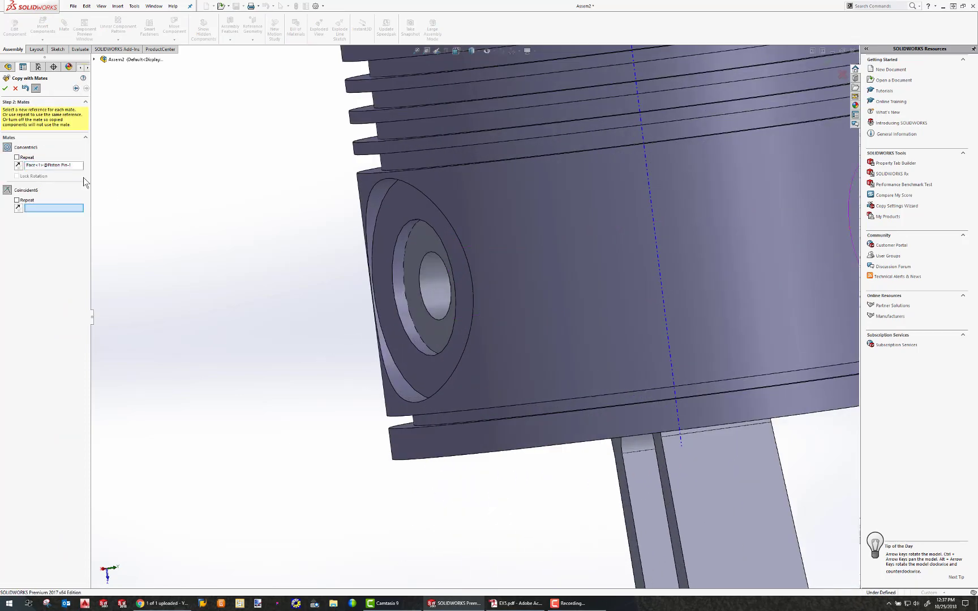
left_click(435, 244)
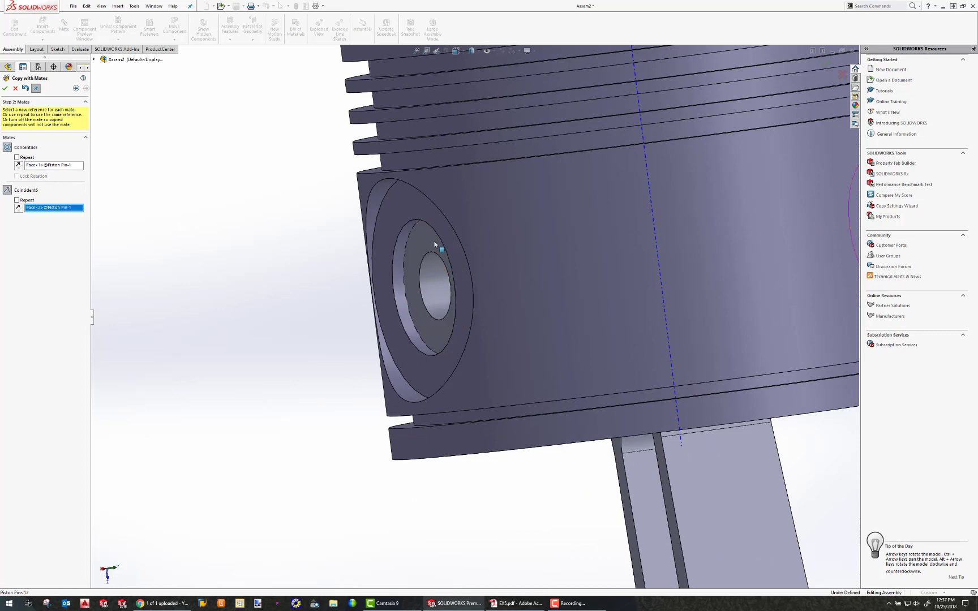
left_click(6, 89)
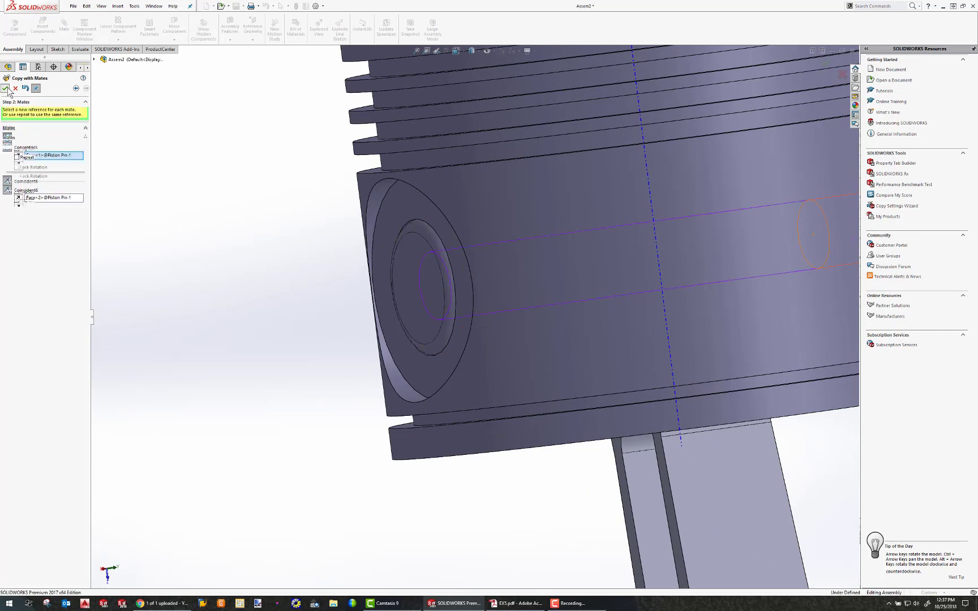
left_click(6, 89)
scroll(572, 357, "up", 7)
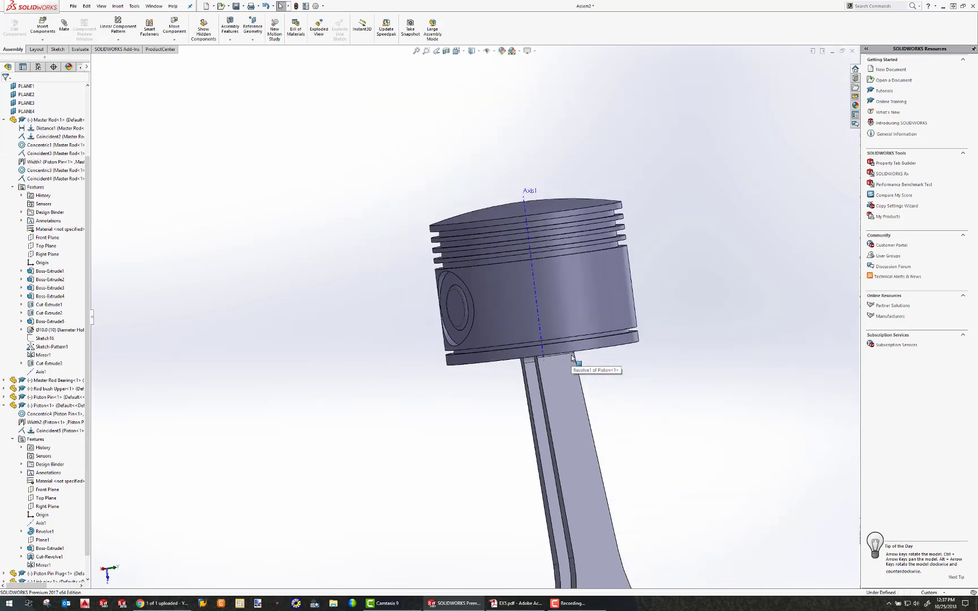
Insert the Piston Ring part from the Radial Engine folder and place it beside the Piston
left_click(41, 27)
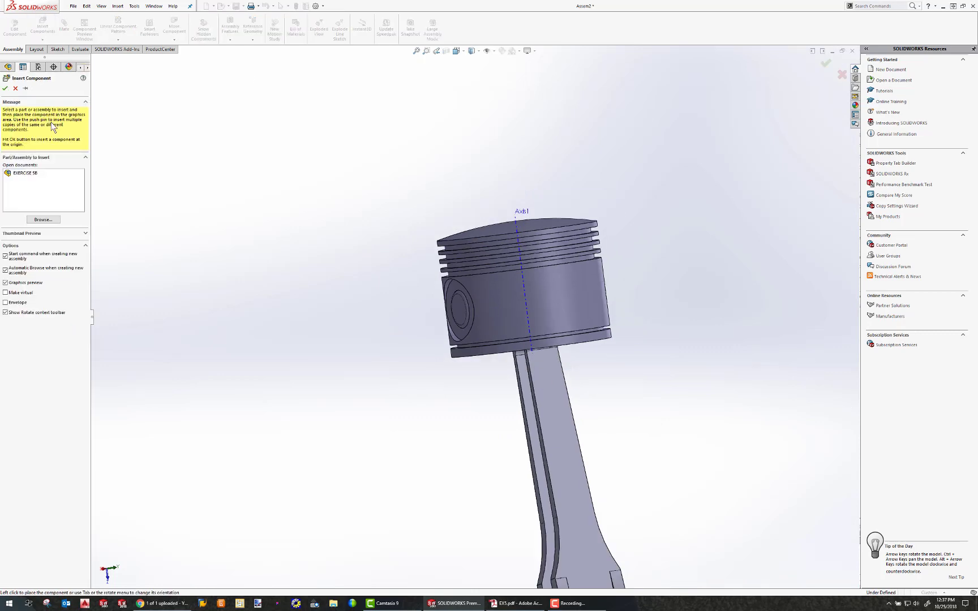
left_click(40, 220)
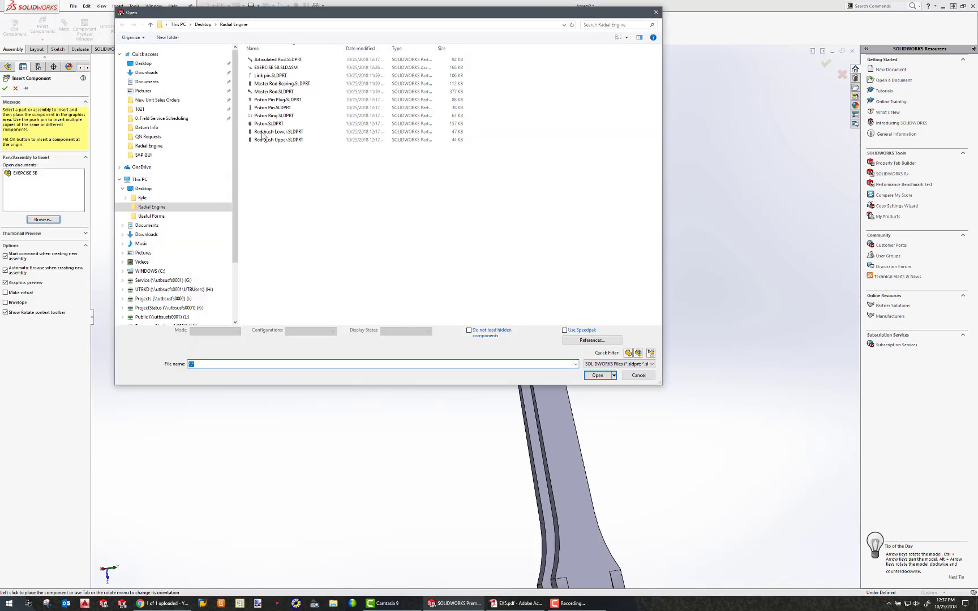
left_click(268, 123)
left_click(274, 115)
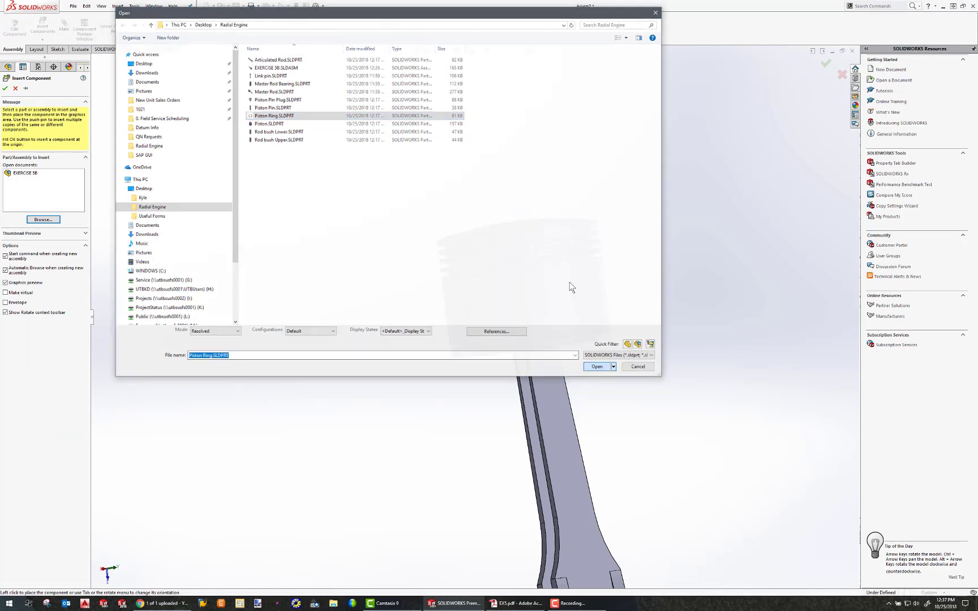
key("Return")
left_click(705, 275)
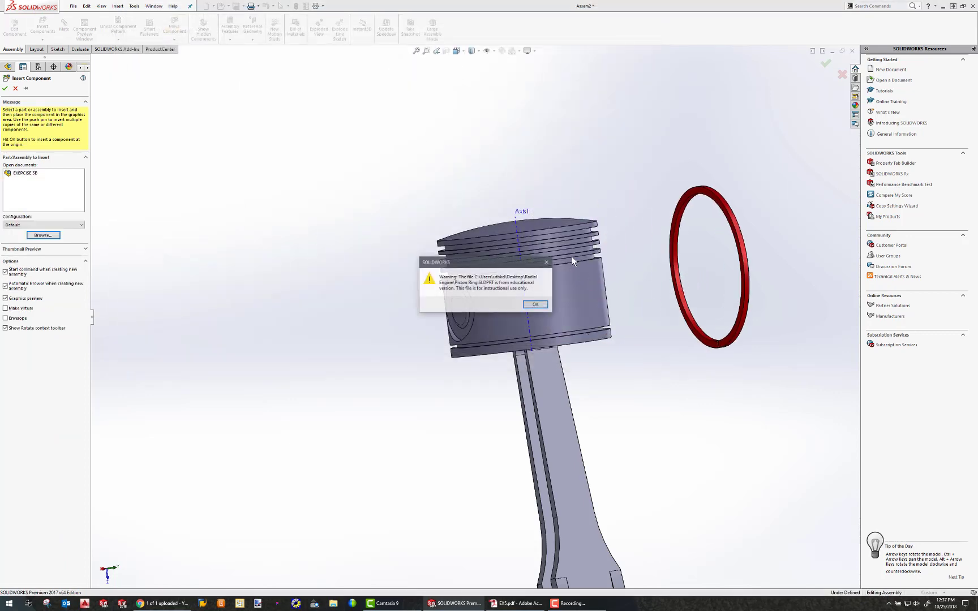
left_click(535, 304)
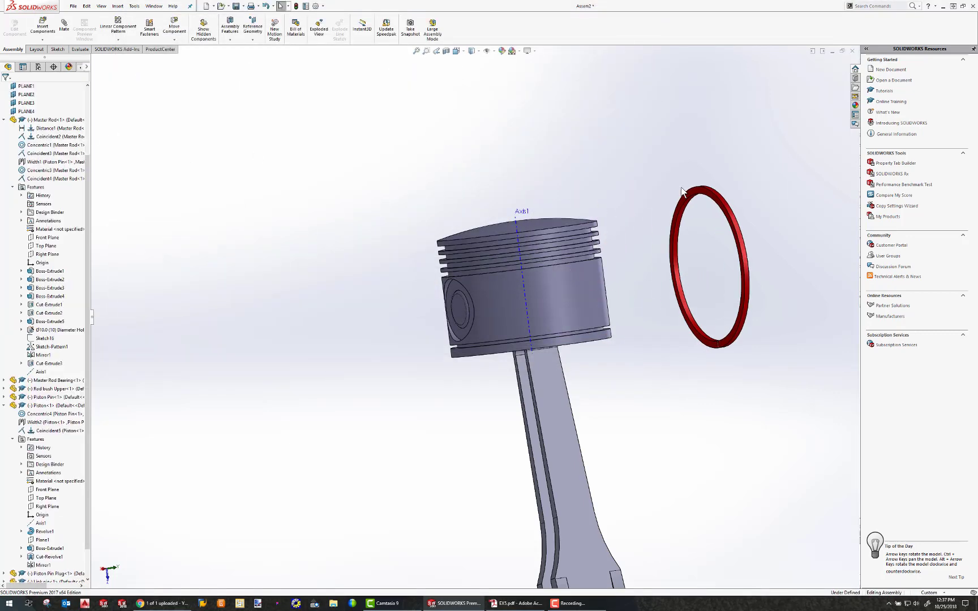
Add a concentric mate between the Piston Ring's outer face and the Piston's cylindrical outer face
scroll(716, 230, "up", 4)
scroll(588, 292, "down", 5)
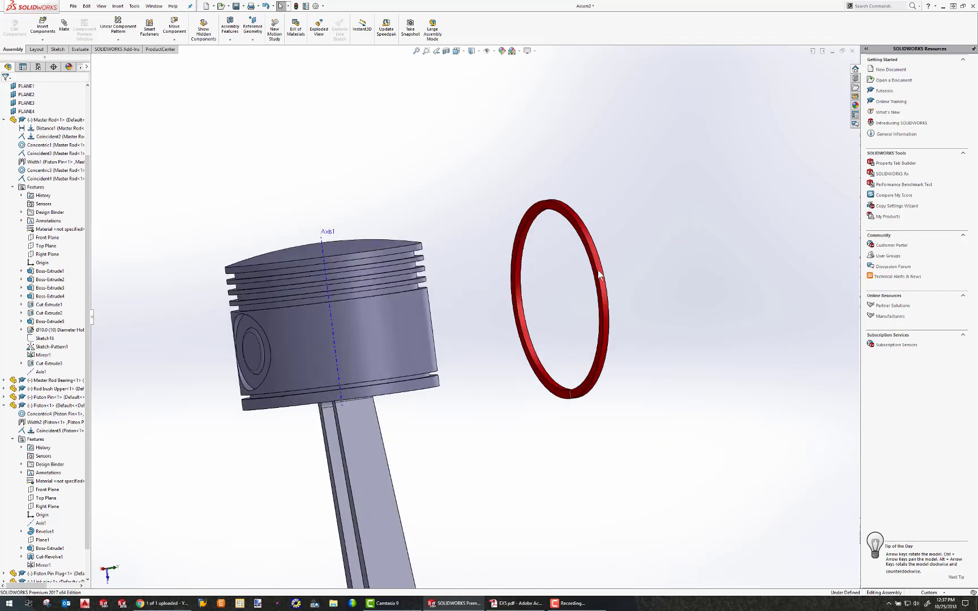
left_click(600, 275)
left_click(367, 314, "ctrl")
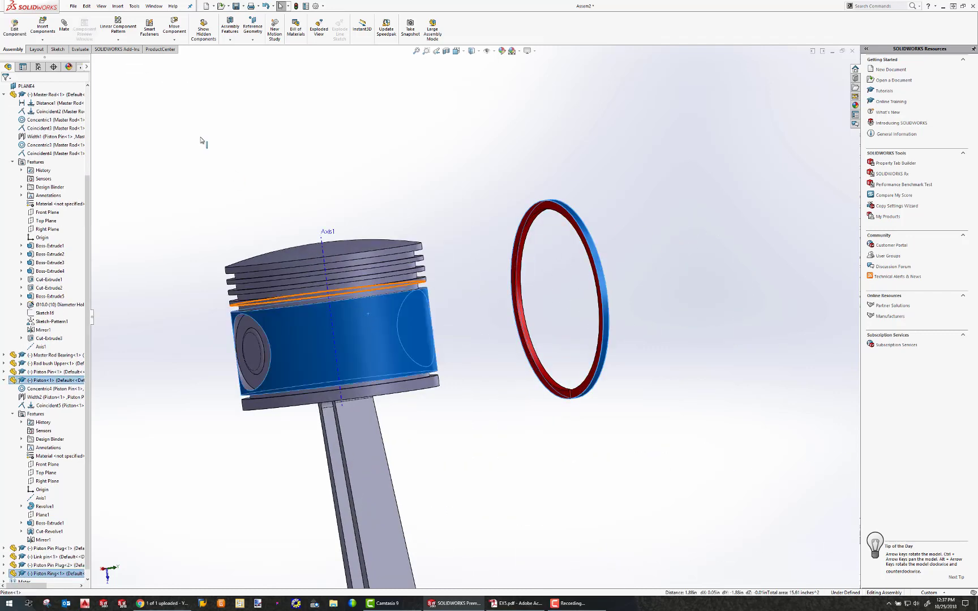
left_click(63, 33)
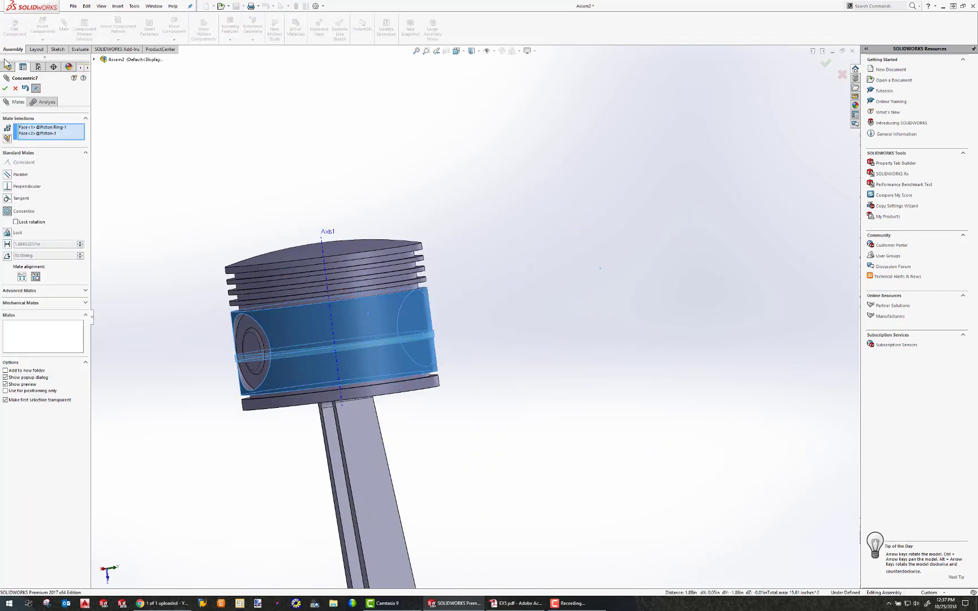
left_click(5, 89)
Move the Piston Ring above the Piston and mate its lower face coincident with the floor of the groove just above the pin hole
left_click_drag(295, 349, 296, 223)
middle_click_drag(295, 272, 266, 250)
scroll(256, 271, "up", 4)
scroll(311, 282, "down", 6)
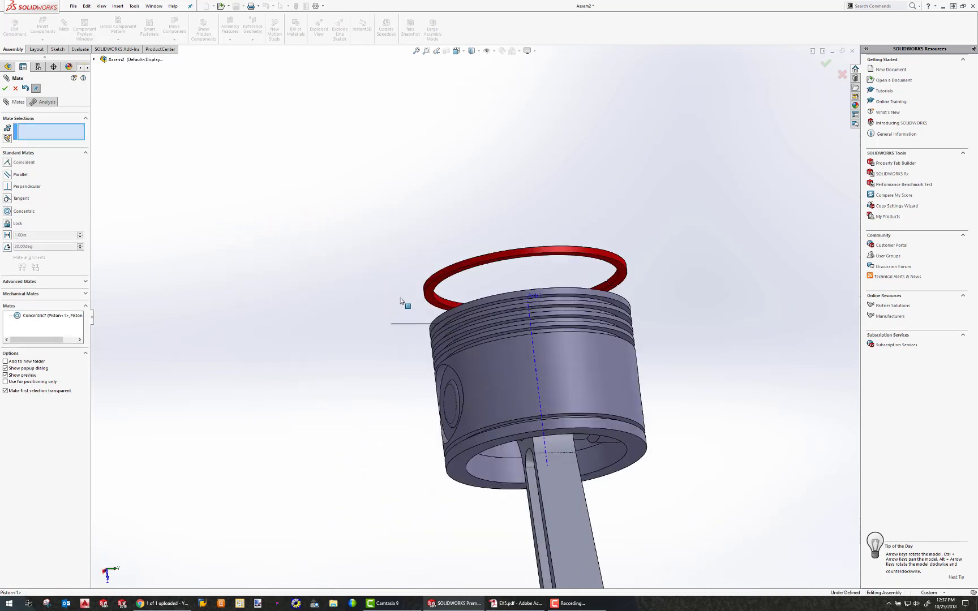
left_click(439, 298)
scroll(470, 294, "up", 4)
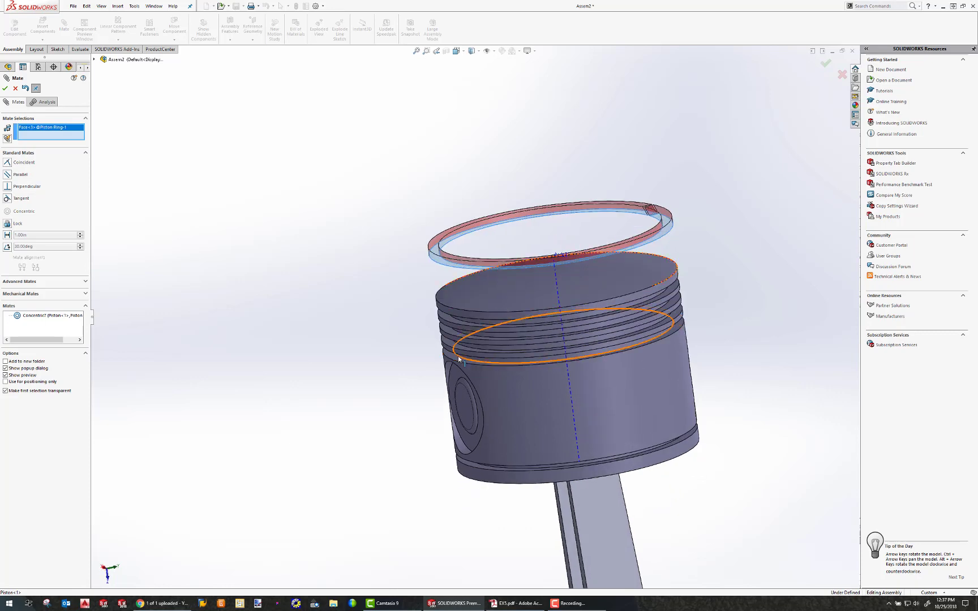
scroll(473, 356, "down", 6)
left_click(431, 280)
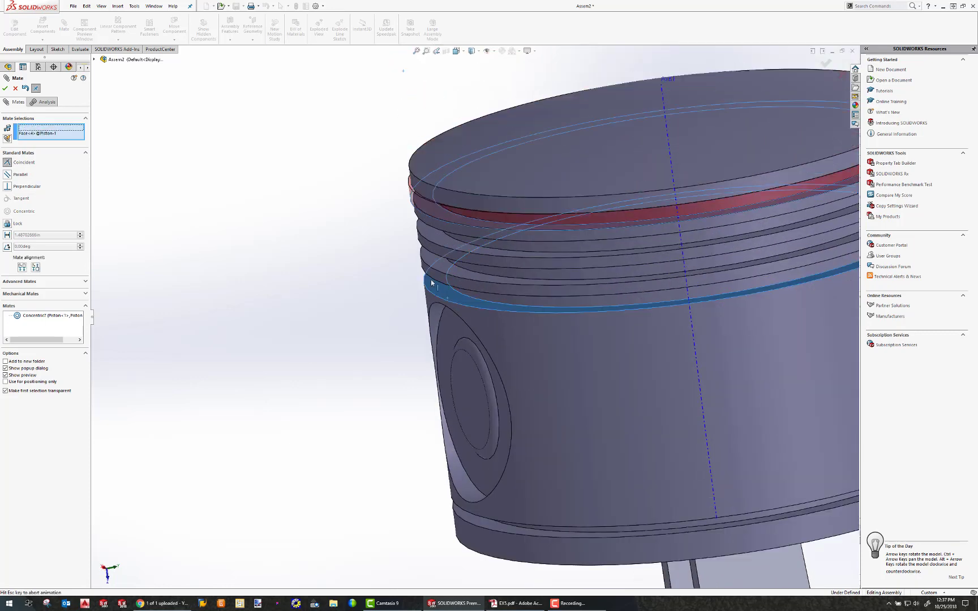
left_click(7, 90)
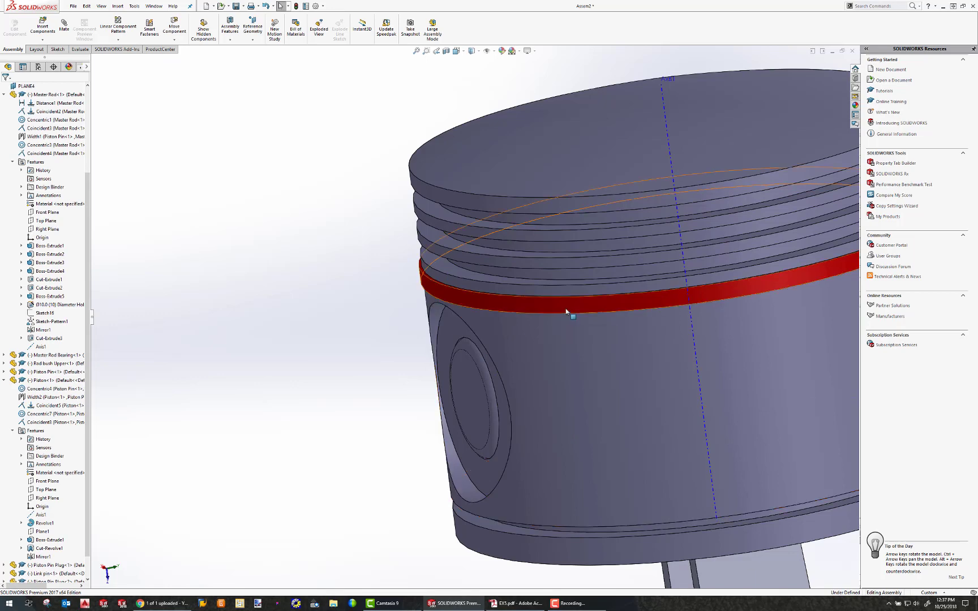
Measure the distance between matching faces of two adjacent ring grooves on the Piston
mouse_move(480, 292)
middle_mouse_down()
mouse_move(489, 271)
mouse_move(493, 284)
middle_mouse_up()
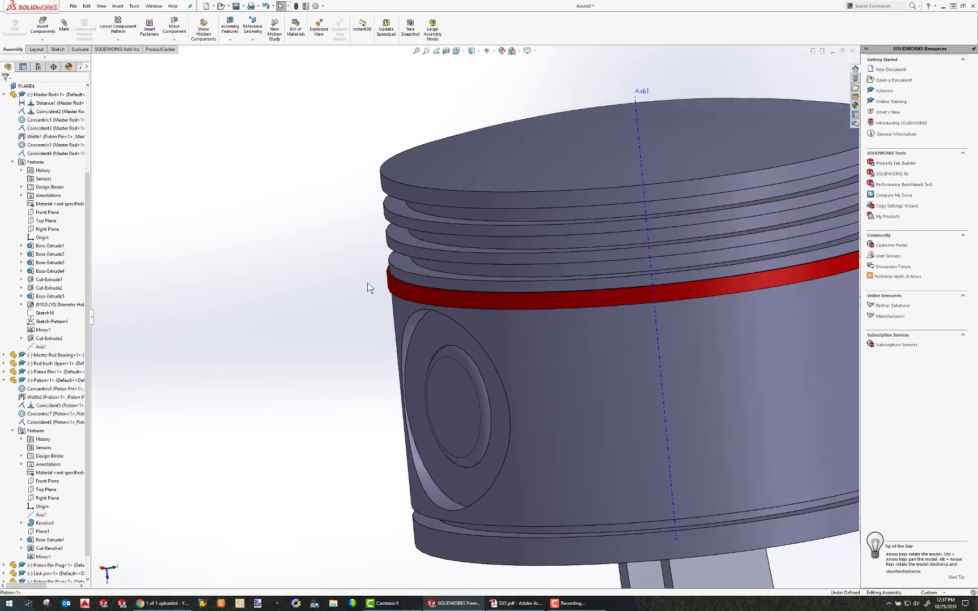
left_click(402, 262)
left_click(400, 236, "ctrl")
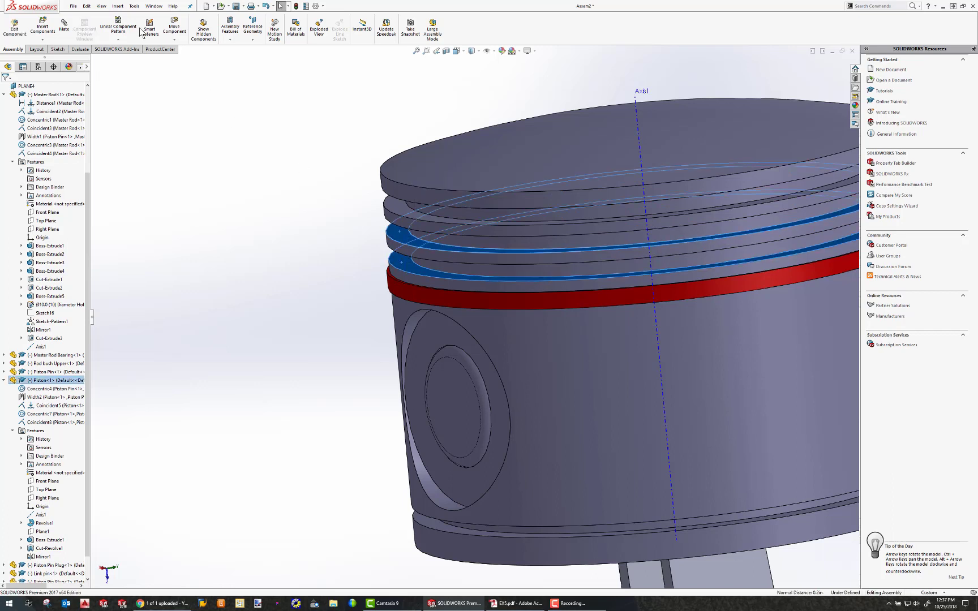
left_click(84, 49)
left_click(108, 26)
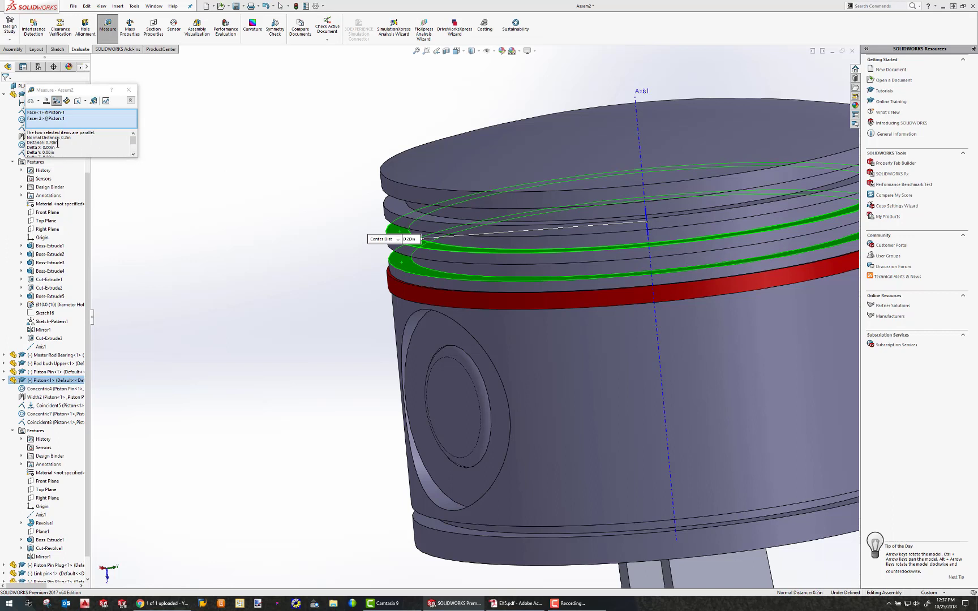
left_click(134, 90)
Create a linear component pattern of the Piston Ring up along the Piston's Axis1 with 0.2 in spacing and 4 instances
left_click(409, 293)
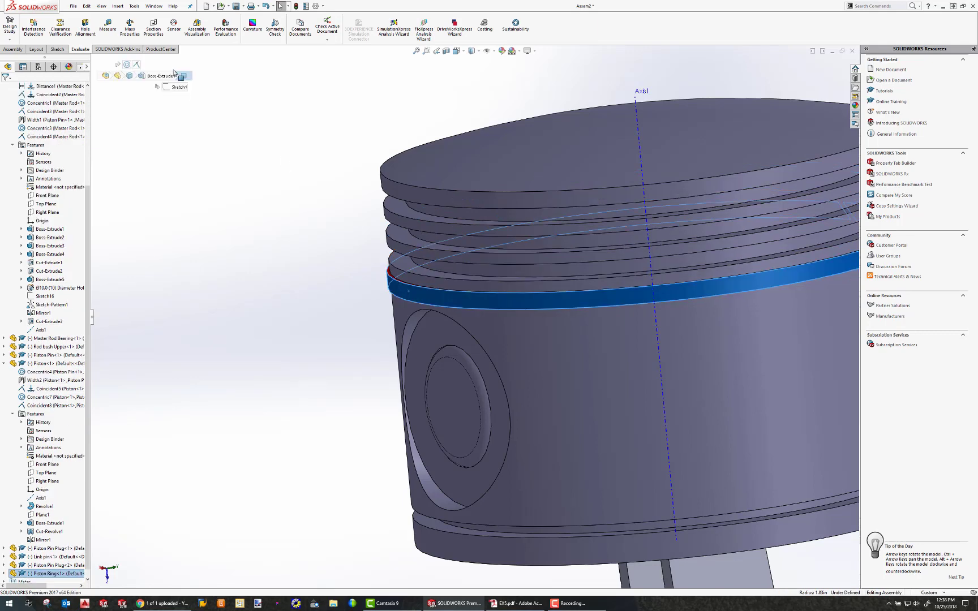
left_click(118, 6)
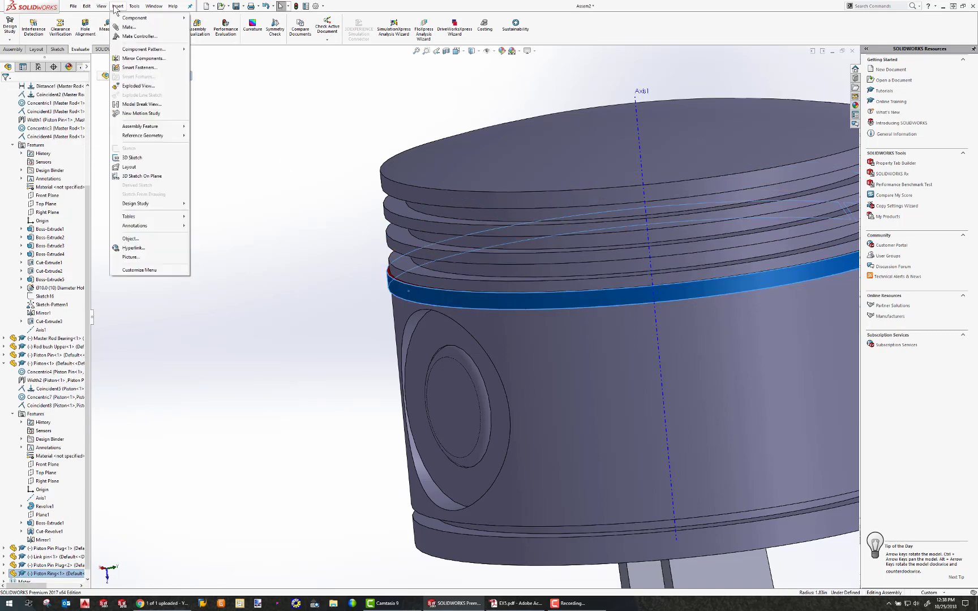
mouse_move(149, 53)
left_click(215, 50)
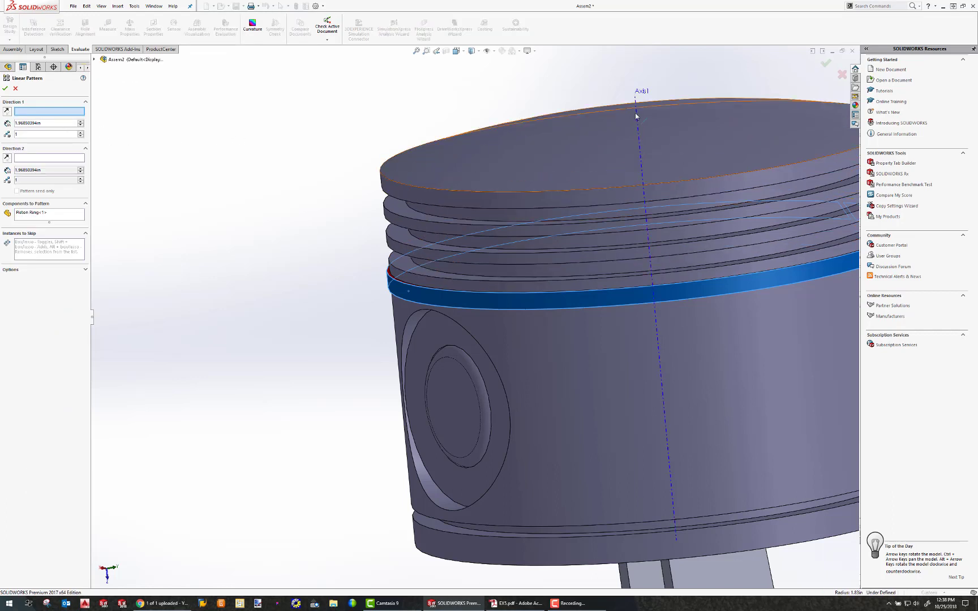
left_click(636, 115)
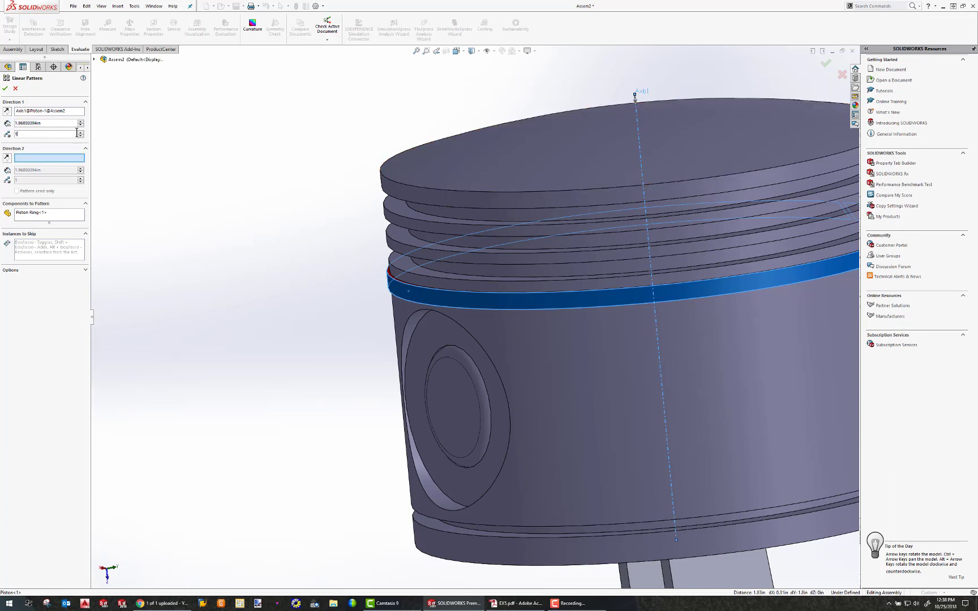
left_click(80, 133)
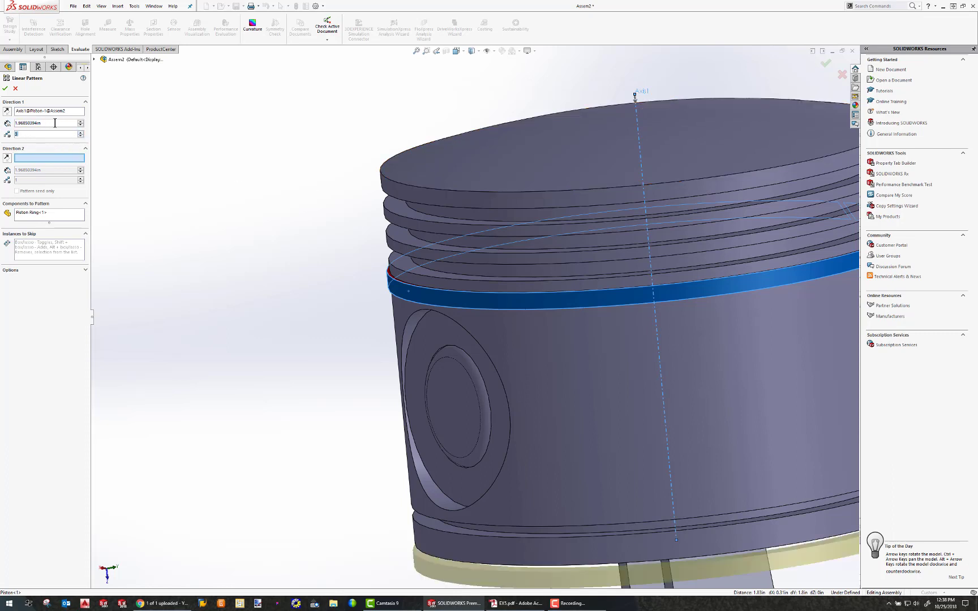
type("0.2")
key("Return")
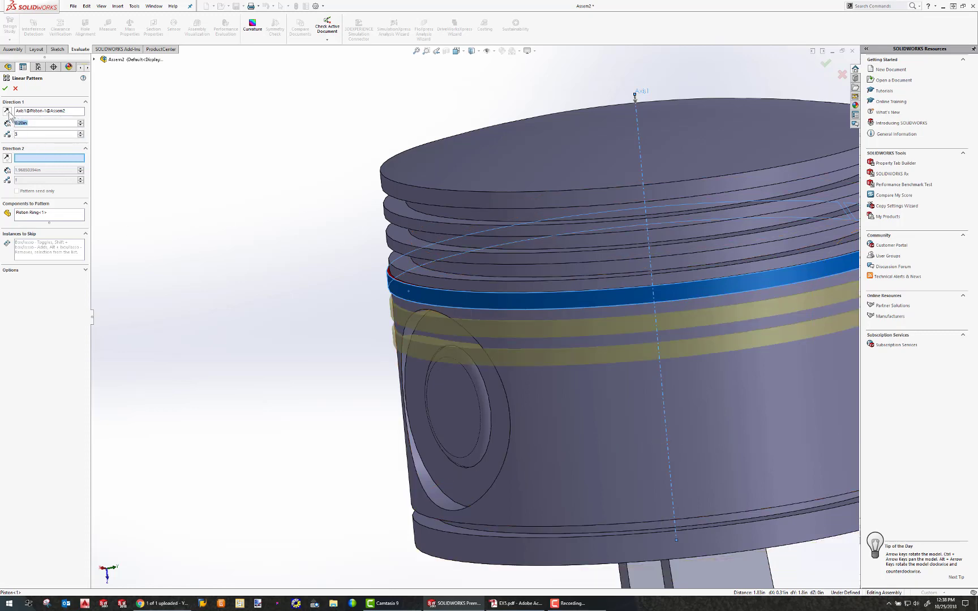
left_click(7, 111)
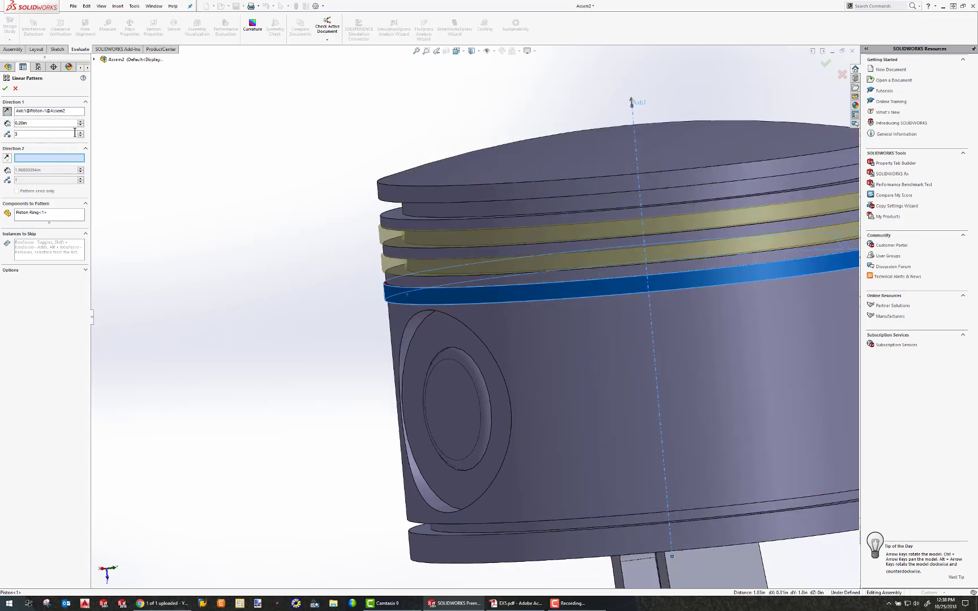
left_click(80, 132)
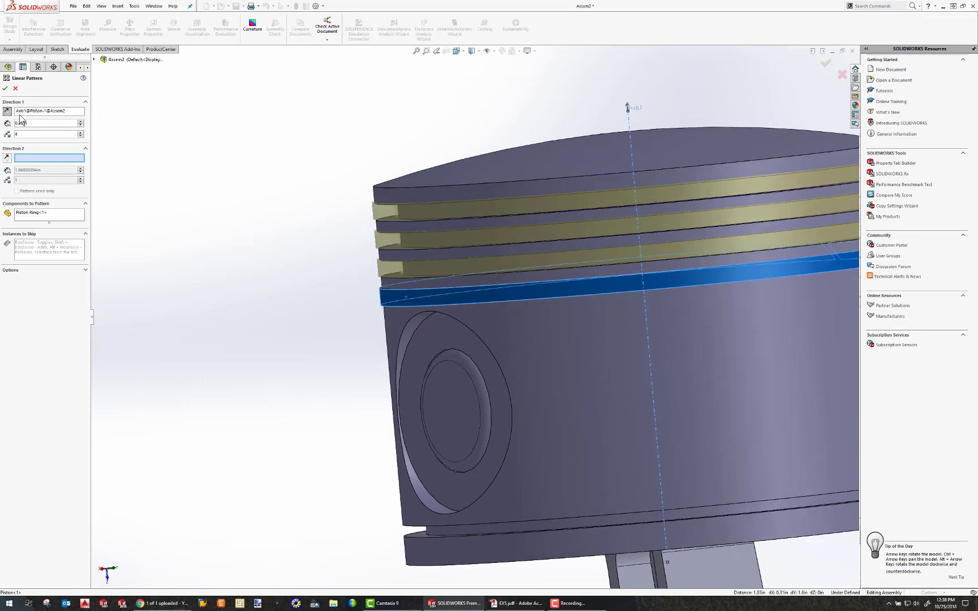
left_click(6, 89)
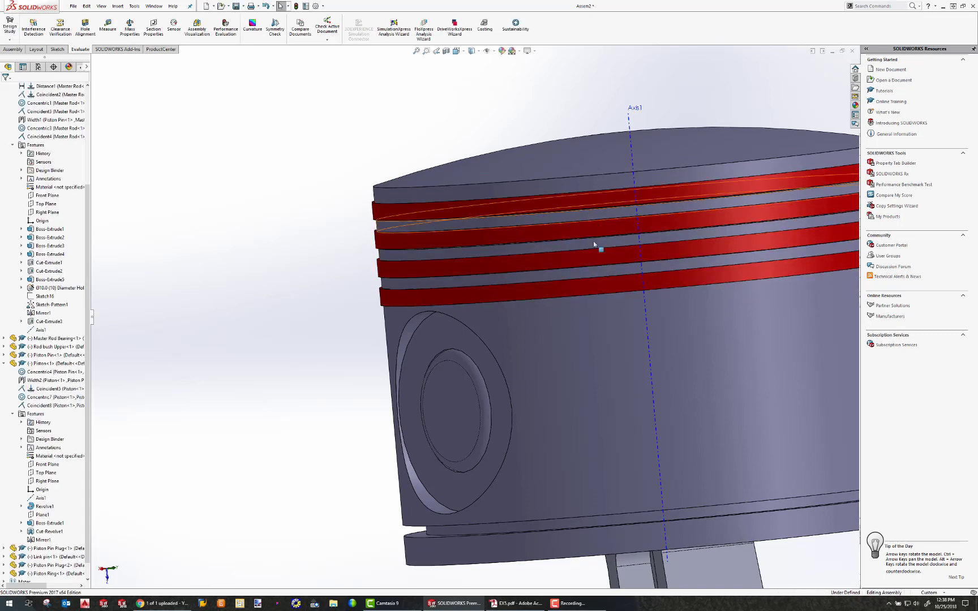
Insert the EXERCISE 5B piston and articulated rod subassembly into the assembly beside the Master Rod
scroll(599, 287, "up", 6)
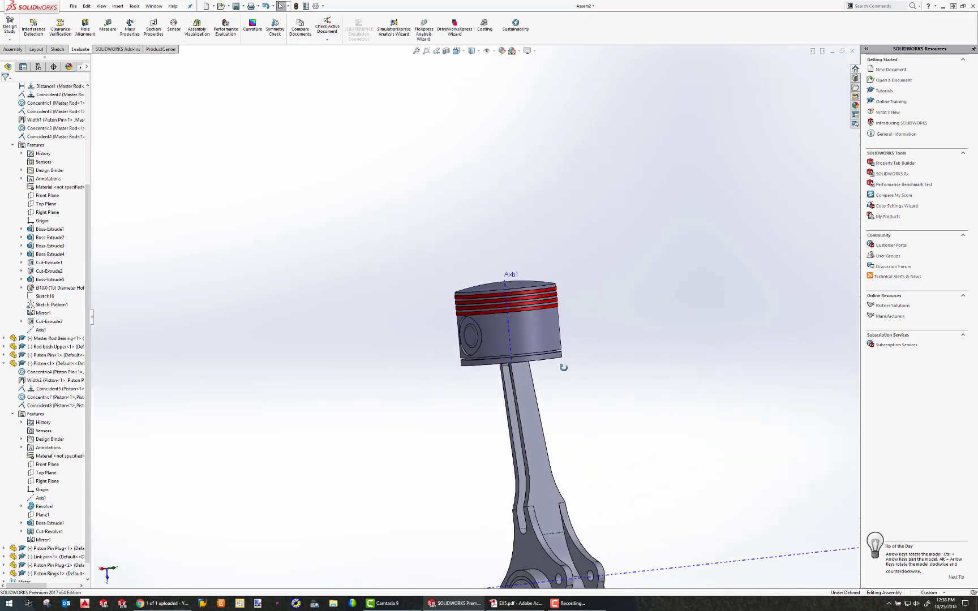
scroll(577, 354, "up", 4)
middle_click_drag(546, 426, 561, 332)
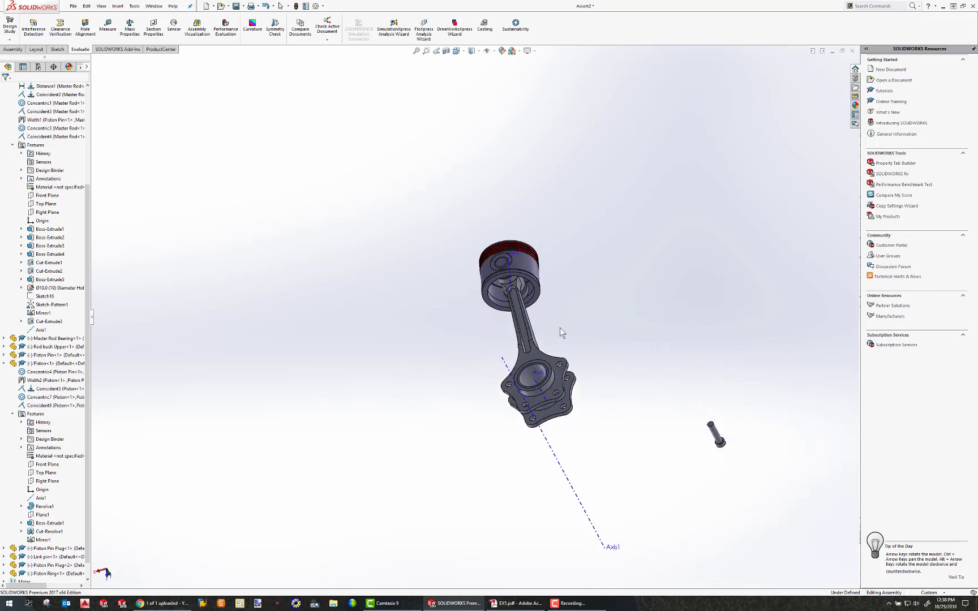
middle_click_drag(553, 370, 515, 404)
left_click(118, 6)
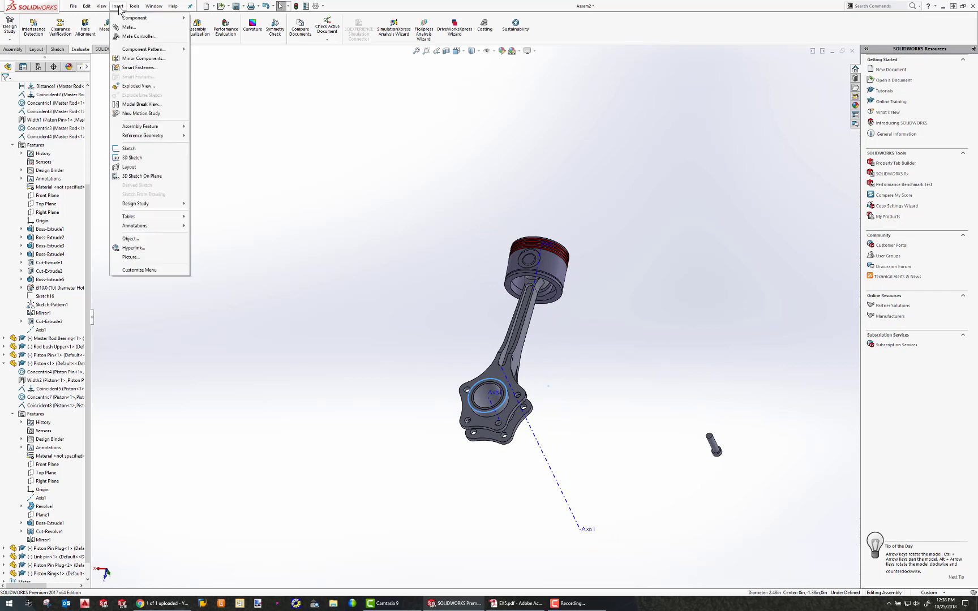
mouse_move(101, 7)
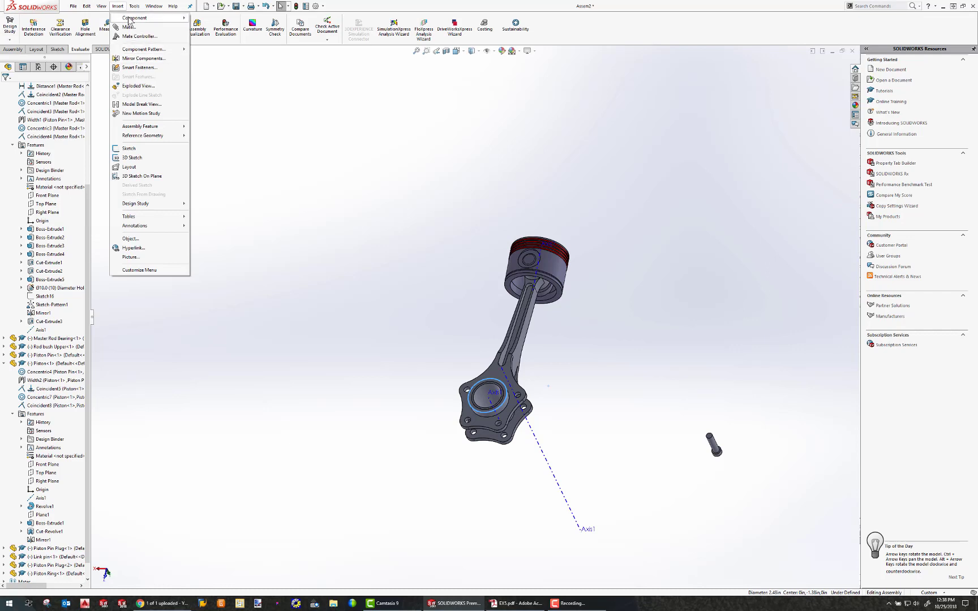
mouse_move(164, 18)
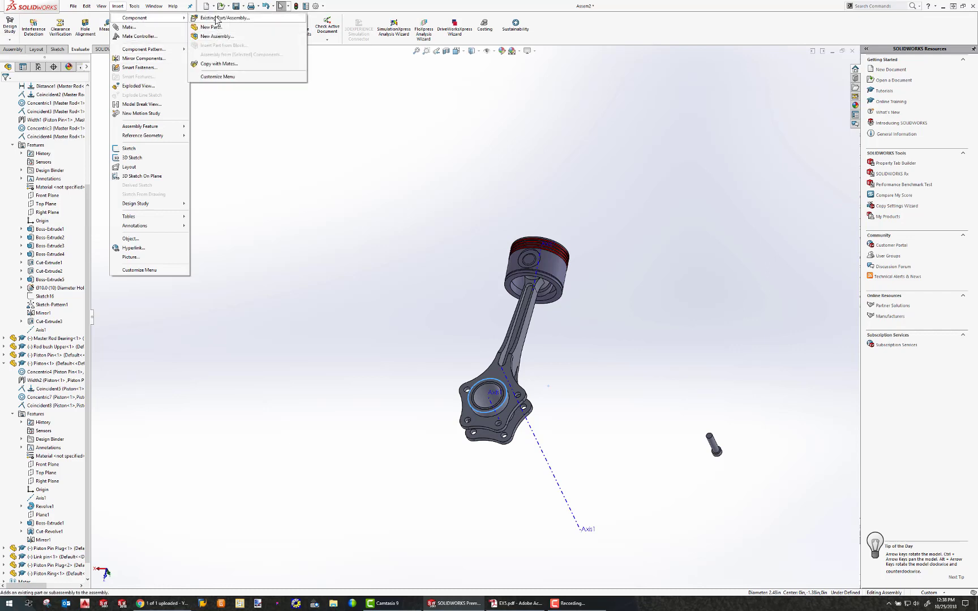
left_click(216, 19)
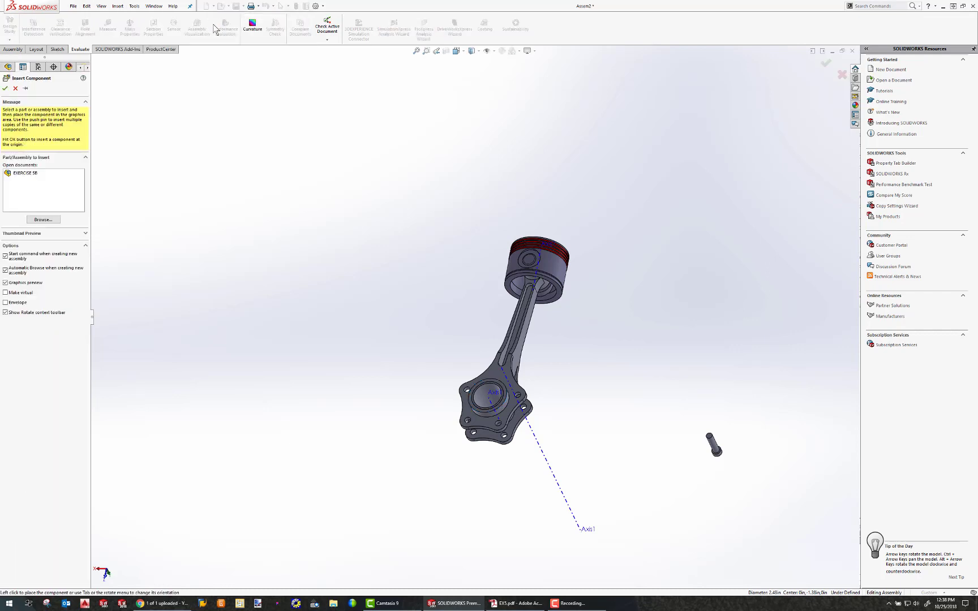
left_click(27, 174)
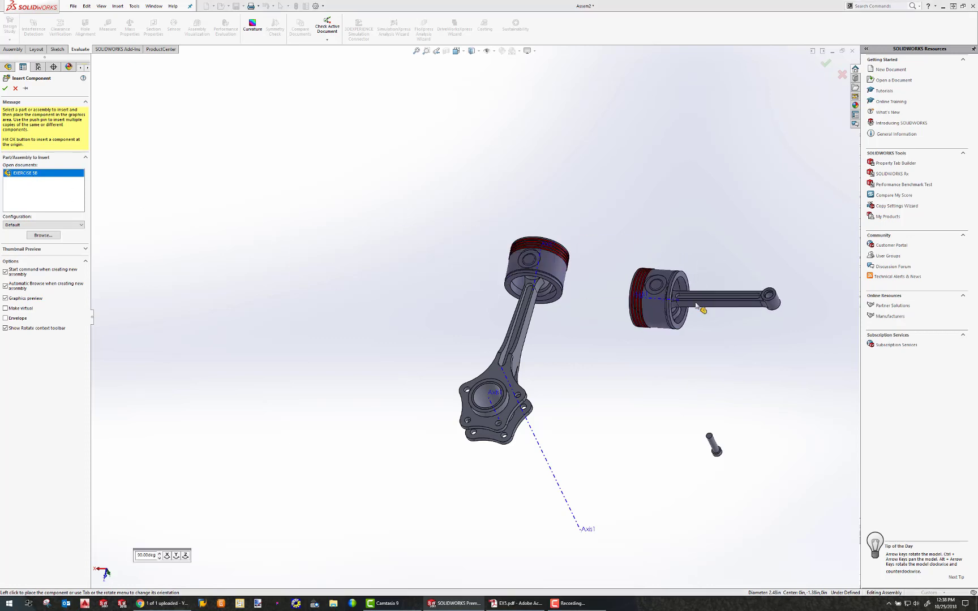
left_click(662, 333)
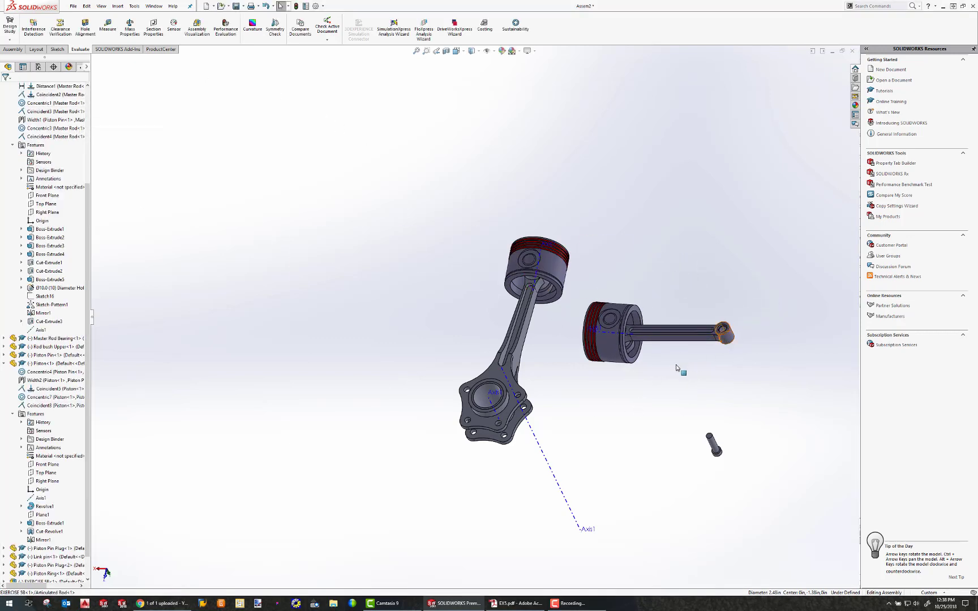
Add a concentric mate between the Articulated Rod's free end and a link pin hole in the Master Rod flange
left_click_drag(676, 368, 599, 395)
left_click_drag(575, 360, 597, 353)
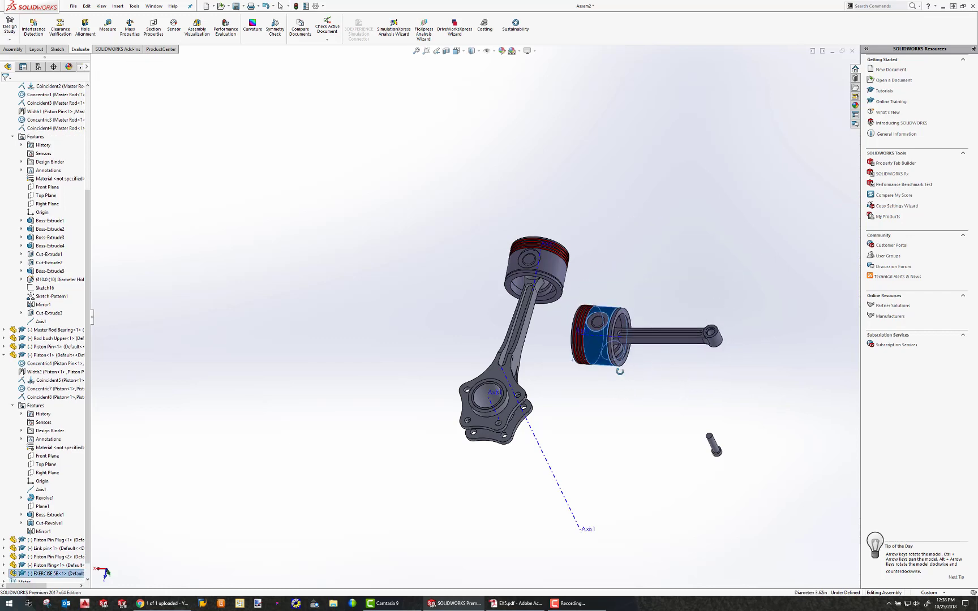
middle_click_drag(620, 371, 649, 375)
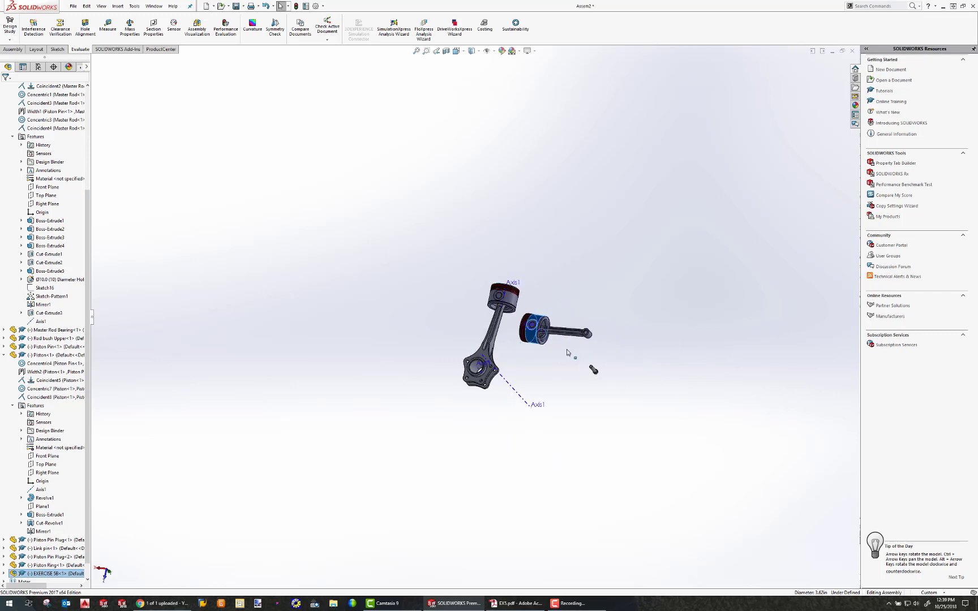
scroll(577, 331, "down", 4)
left_click(579, 267)
scroll(431, 322, "up", 3)
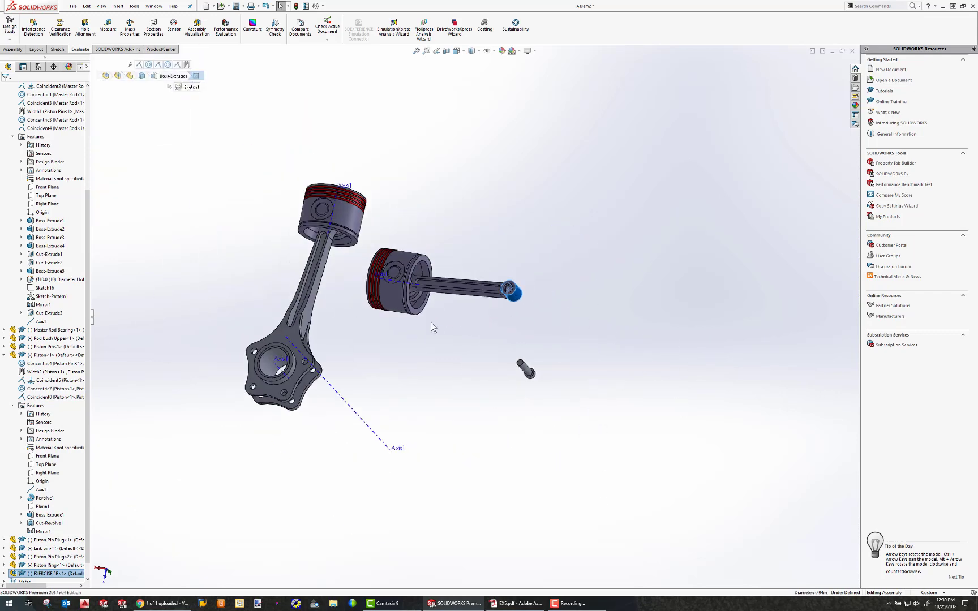
scroll(336, 358, "down", 6)
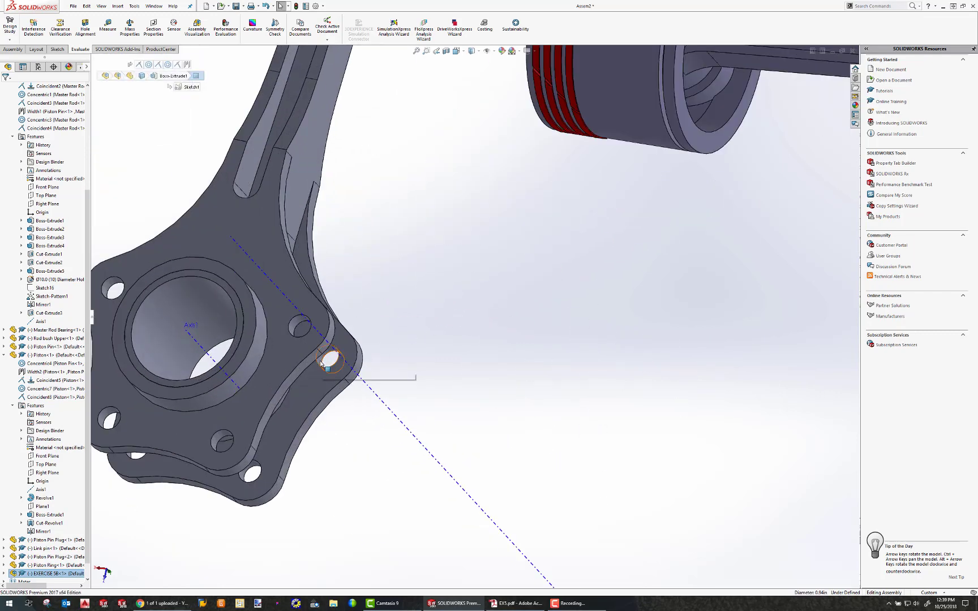
left_click(322, 365)
left_click(18, 50)
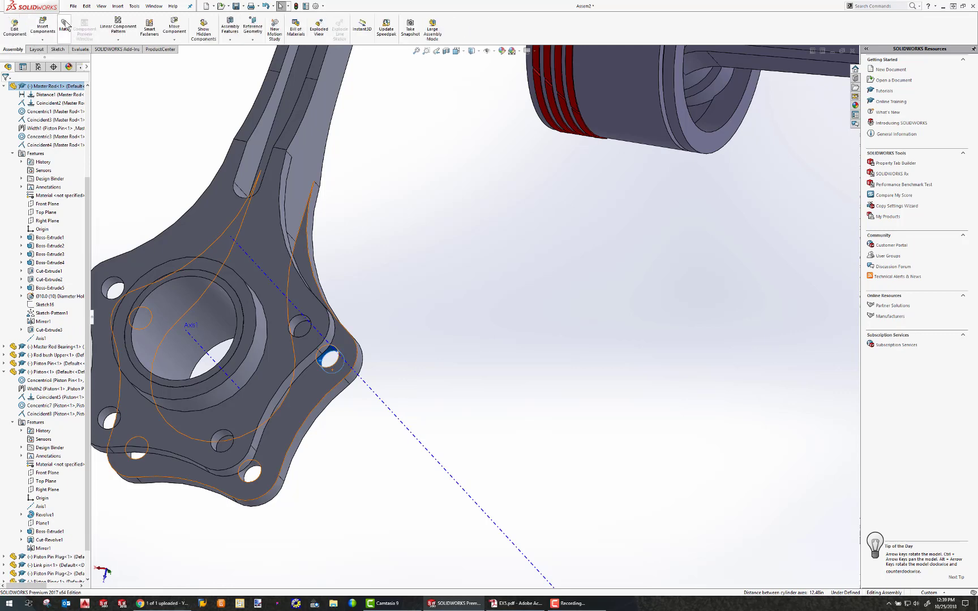
left_click(64, 26)
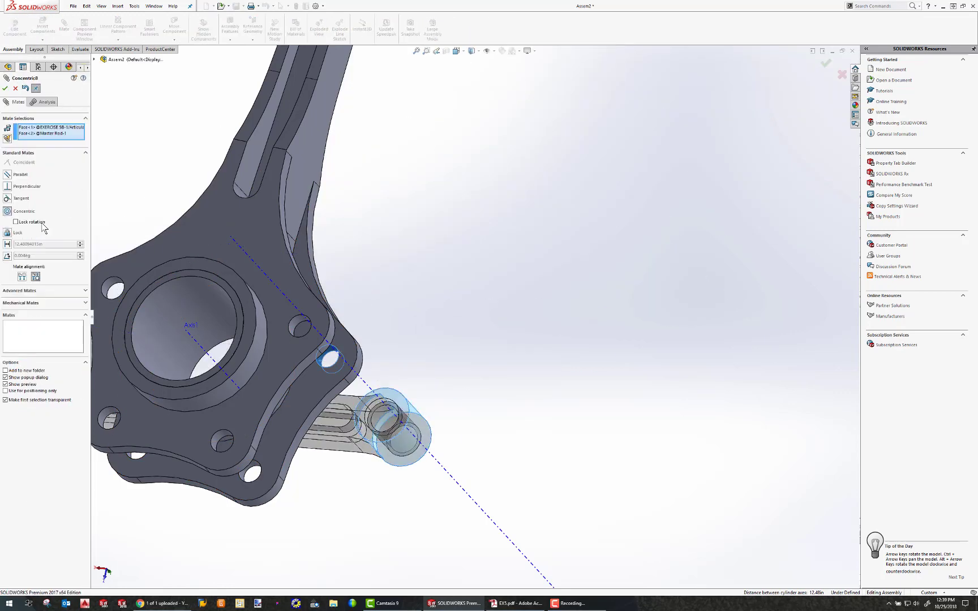
left_click(6, 89)
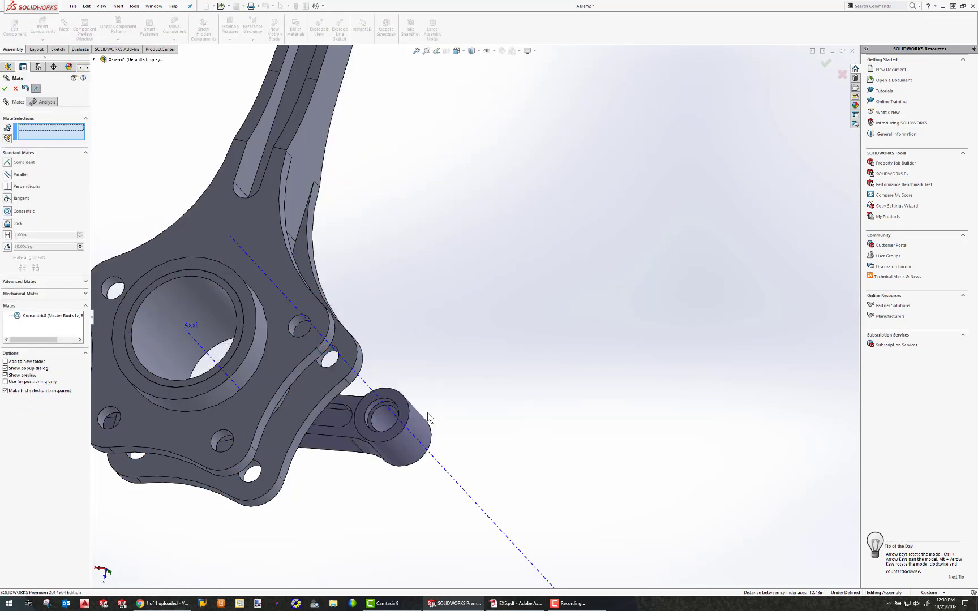
Mate the end face of the Articulated Rod's boss coincident with the inner face of the Master Rod flange
middle_click_drag(428, 412, 422, 298)
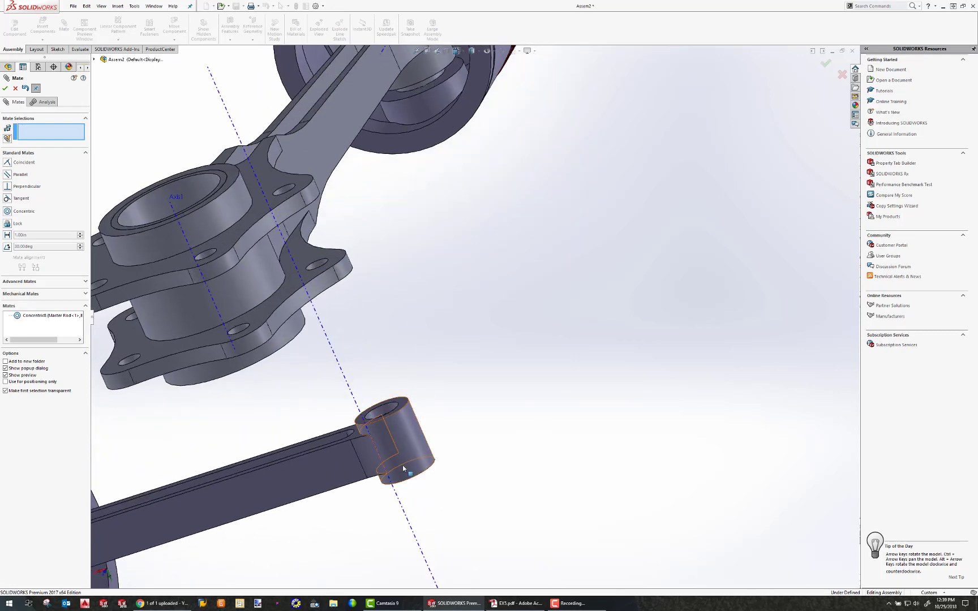
left_click_drag(403, 466, 360, 332)
left_click(361, 331)
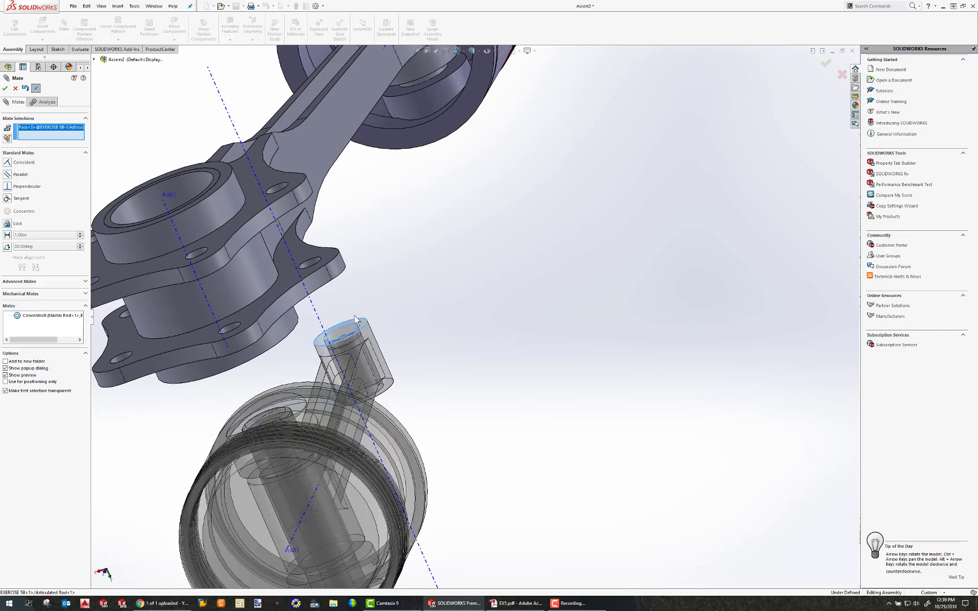
middle_click_drag(356, 319, 320, 224)
left_click(320, 224)
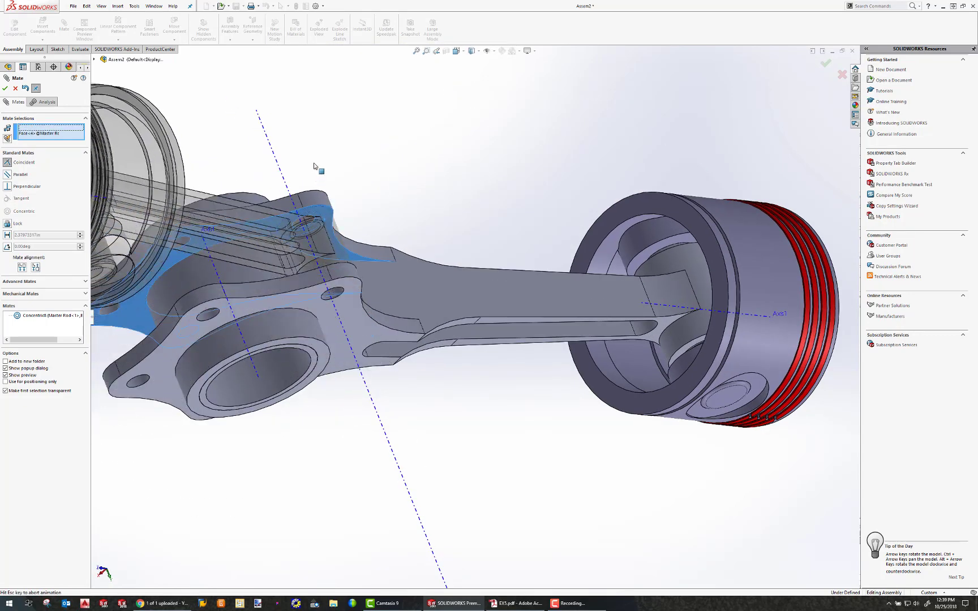
left_click(5, 89)
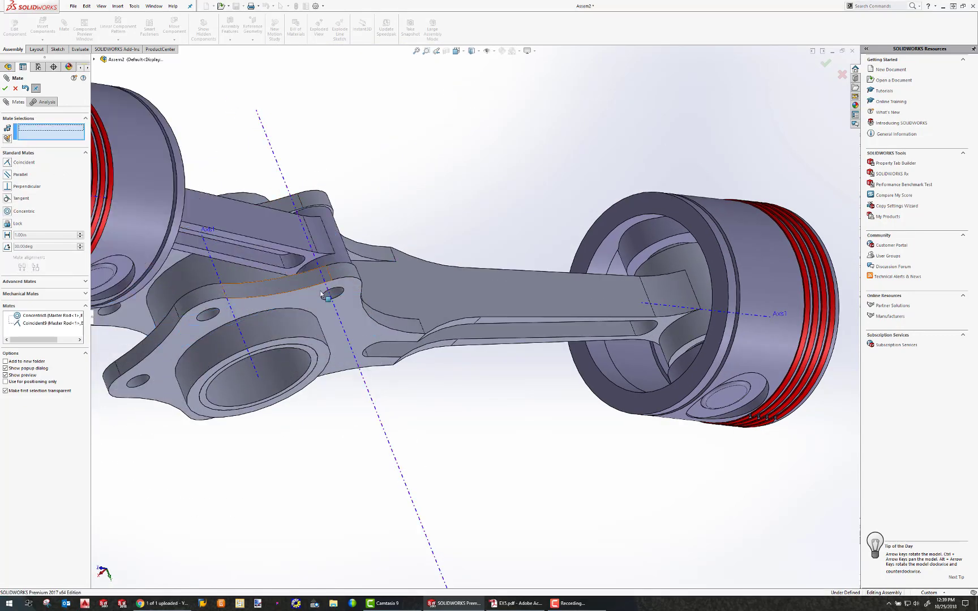
mouse_move(331, 292)
middle_mouse_down()
mouse_move(325, 347)
mouse_move(348, 263)
mouse_move(327, 294)
middle_mouse_up()
scroll(350, 266, "down", 4)
scroll(351, 266, "down", 3)
scroll(328, 291, "up", 4)
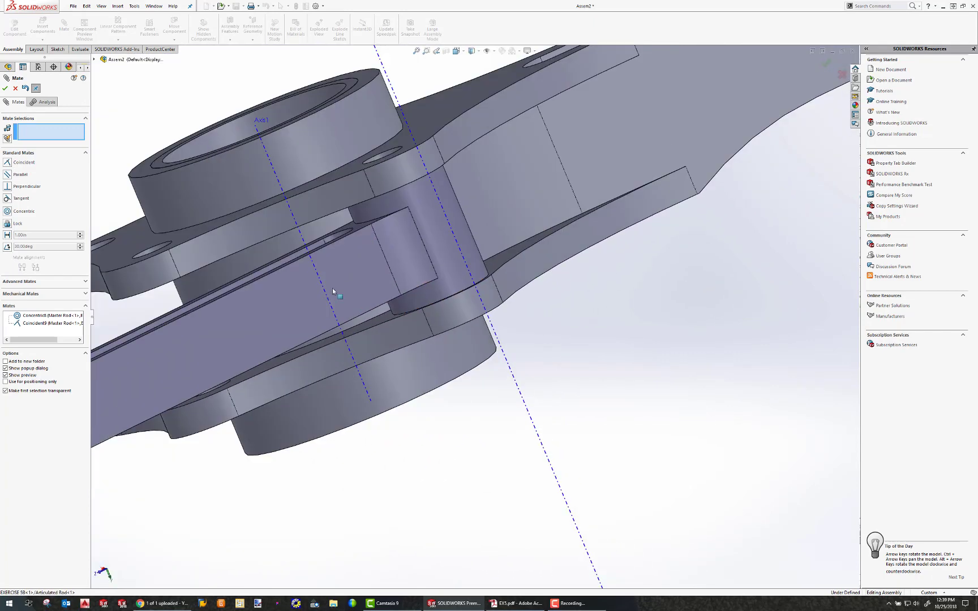
scroll(354, 303, "up", 6)
middle_click_drag(373, 348, 285, 271)
left_click(4, 88)
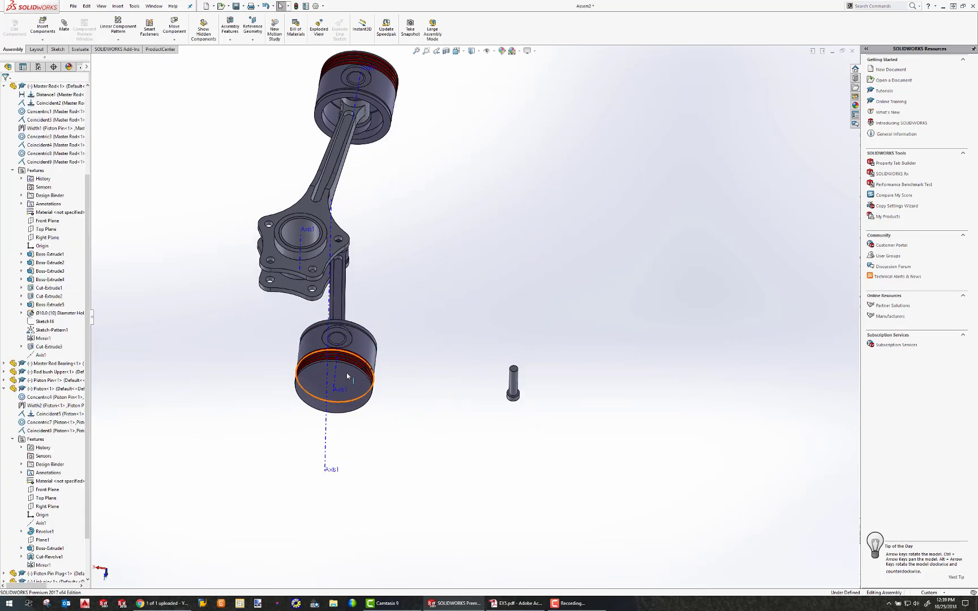
Swing the EXERCISE 5B subassembly around its link pin hole so its piston points outward and up beside the Master Rod
left_click_drag(347, 372, 450, 329)
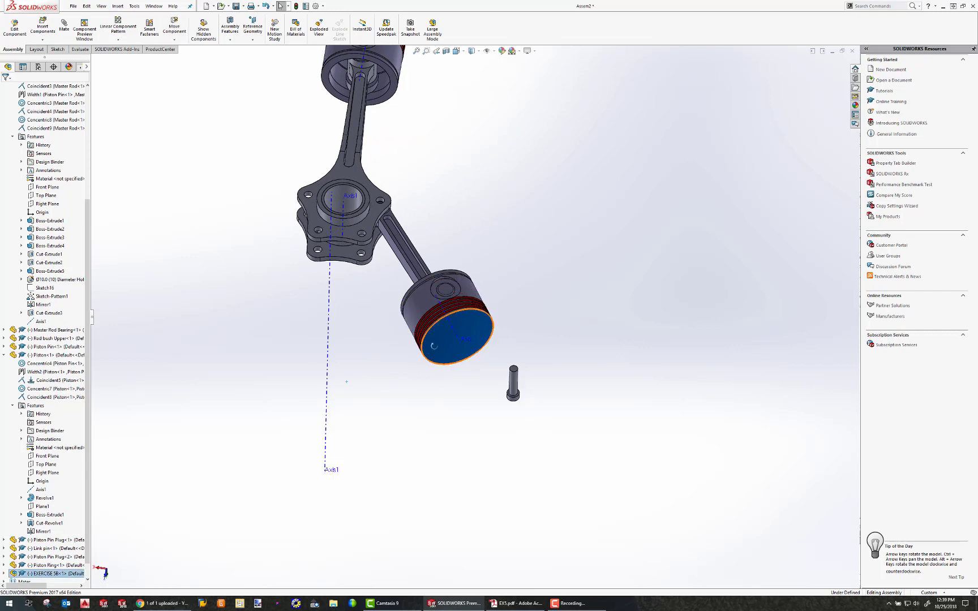
middle_click_drag(434, 346, 436, 392)
left_click_drag(474, 416, 494, 207)
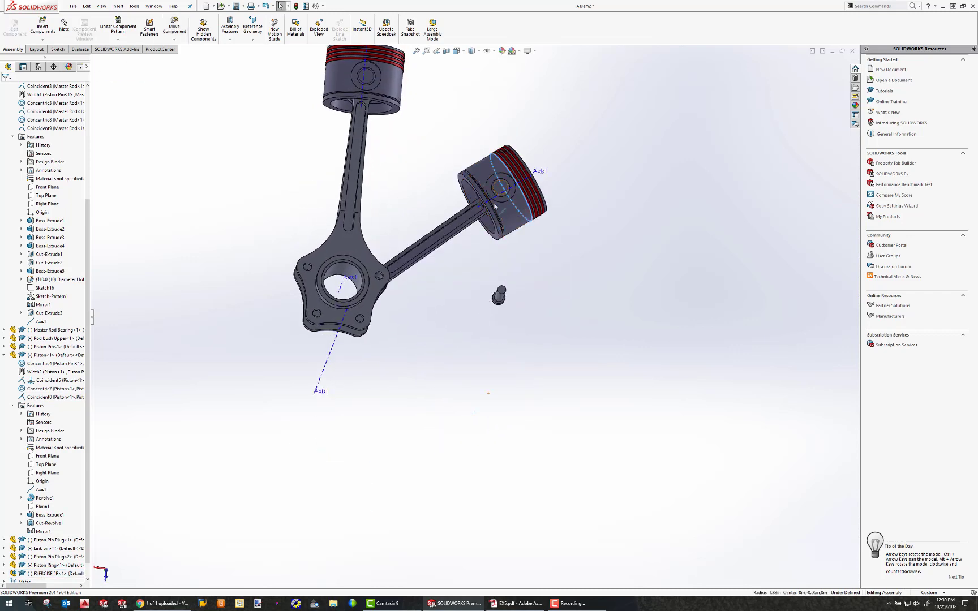
Collapse the feature tree and make the EXERCISE 5B subassembly flexible
left_click(4, 355)
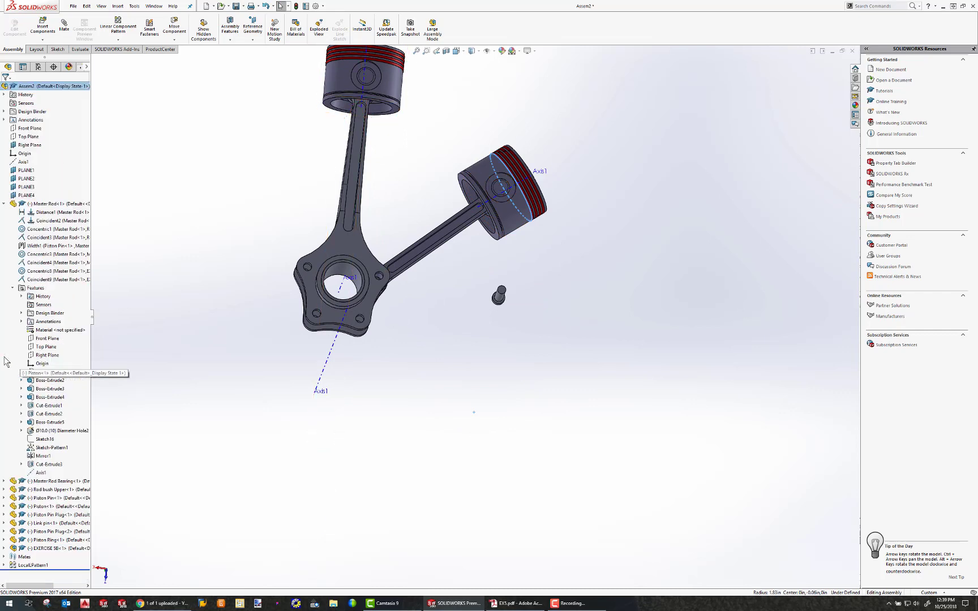
left_click(4, 204)
left_click(49, 280)
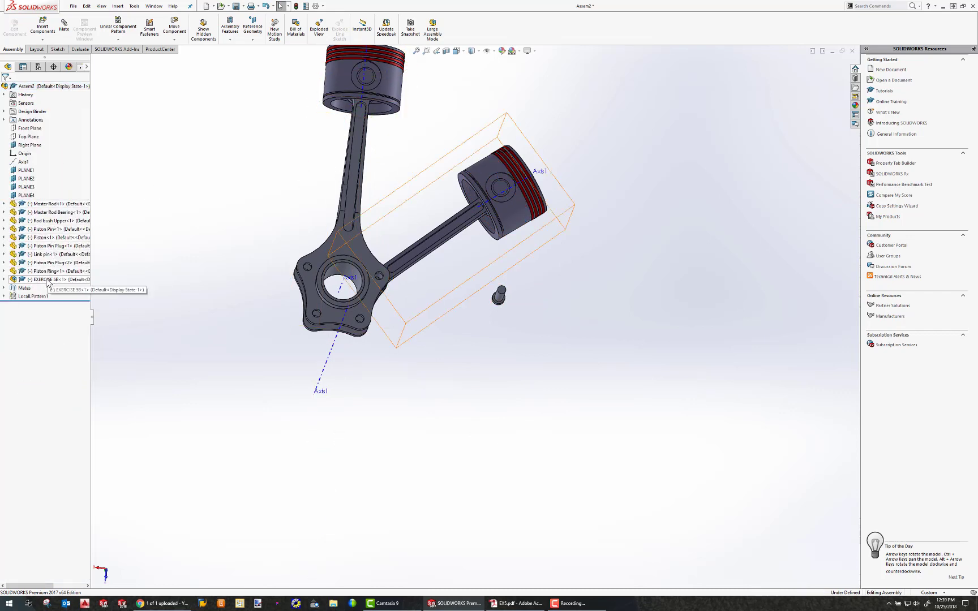
right_click(48, 281)
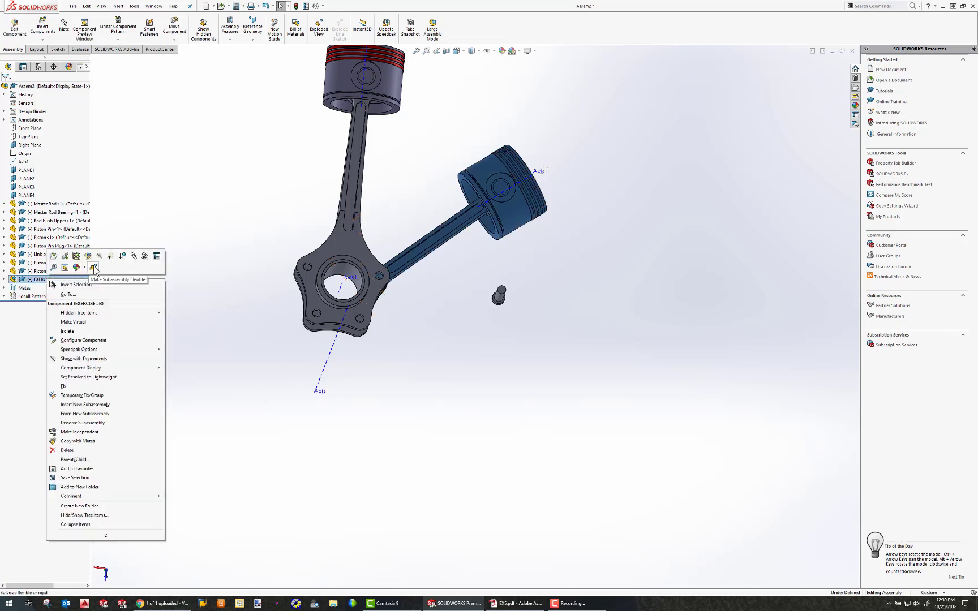
left_click(94, 269)
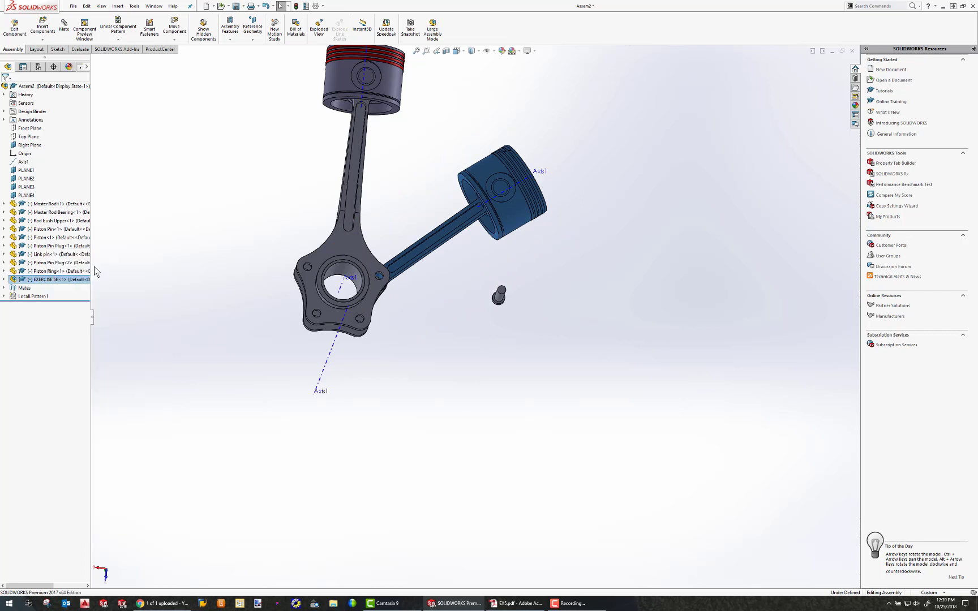
Move the EXERCISE 5B piston slightly to test the flexible subassembly's motion
mouse_move(518, 227)
left_mouse_down()
mouse_move(554, 212)
mouse_move(512, 219)
mouse_move(506, 229)
mouse_move(550, 212)
mouse_move(533, 257)
mouse_move(526, 240)
left_mouse_up()
middle_click_drag(478, 305, 456, 250)
left_click(461, 244)
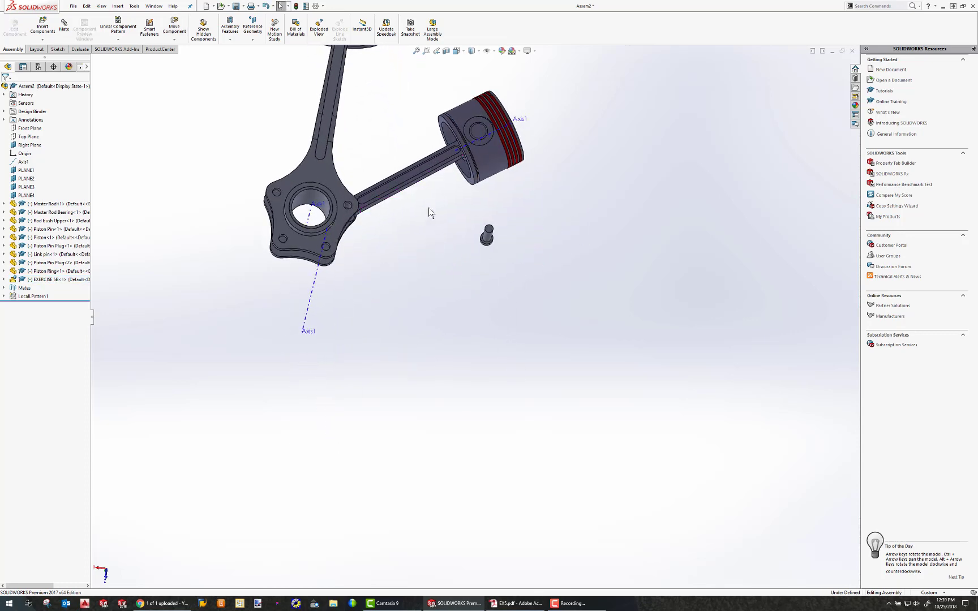
middle_click_drag(428, 212, 472, 214)
mouse_move(518, 231)
left_mouse_down()
mouse_move(520, 272)
mouse_move(516, 230)
left_mouse_up()
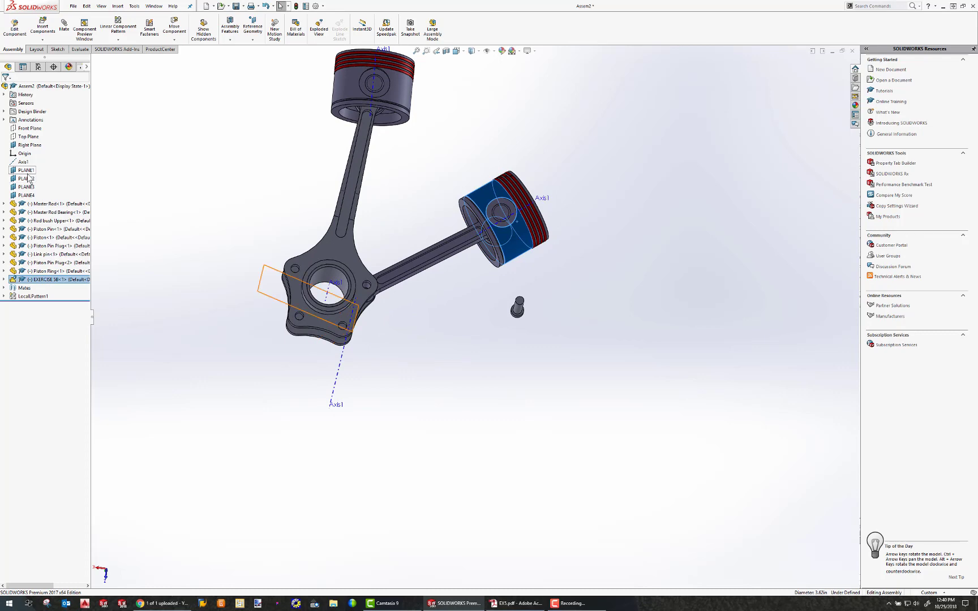
Highlight PLANE1 to PLANE4 and the Right Plane to examine their directions relative to the pistons, keeping only the Right Plane selected
scroll(487, 240, "down", 3)
scroll(448, 290, "up", 4)
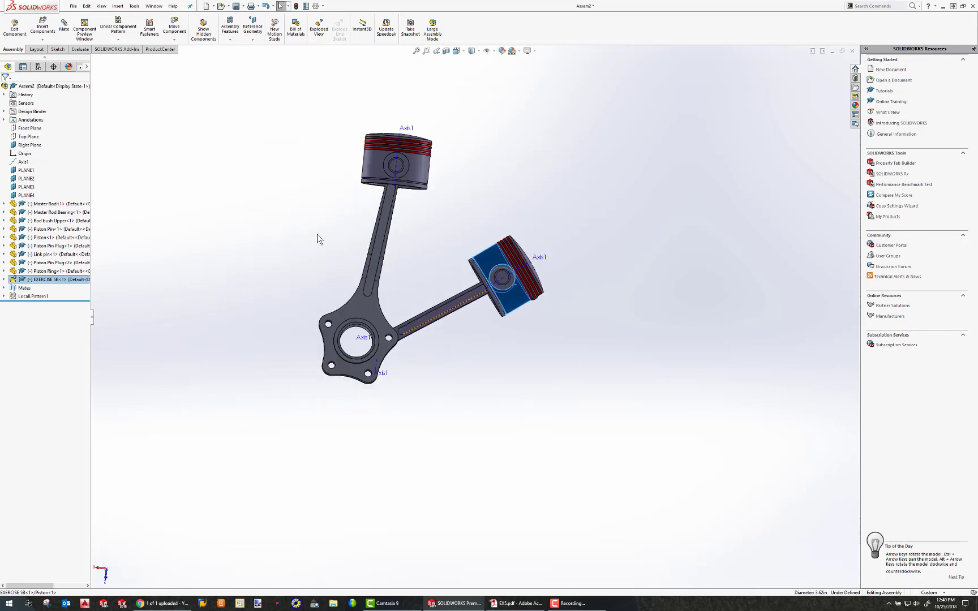
left_click(25, 187)
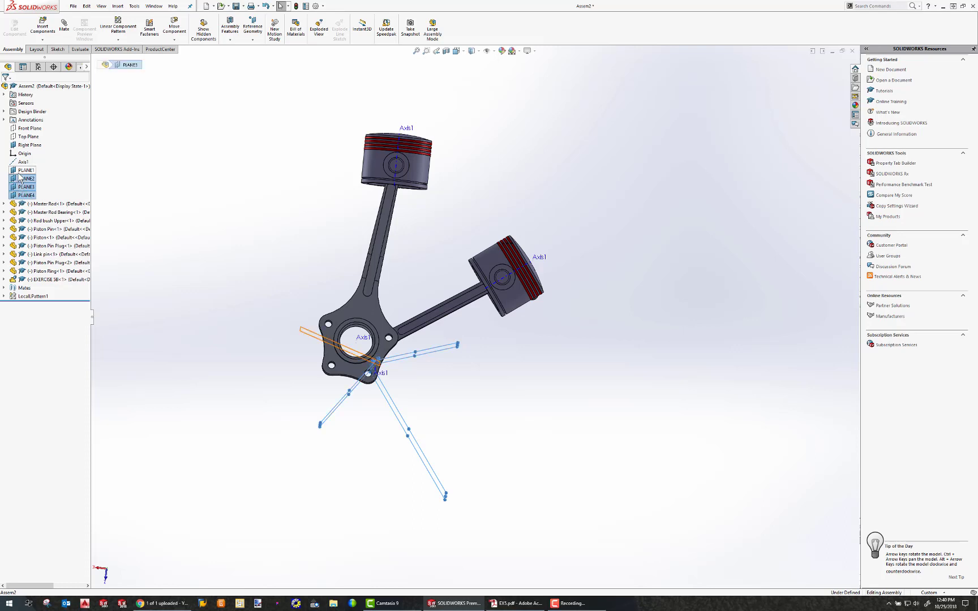
mouse_move(448, 319)
middle_mouse_down()
mouse_move(445, 354)
mouse_move(439, 315)
middle_mouse_up()
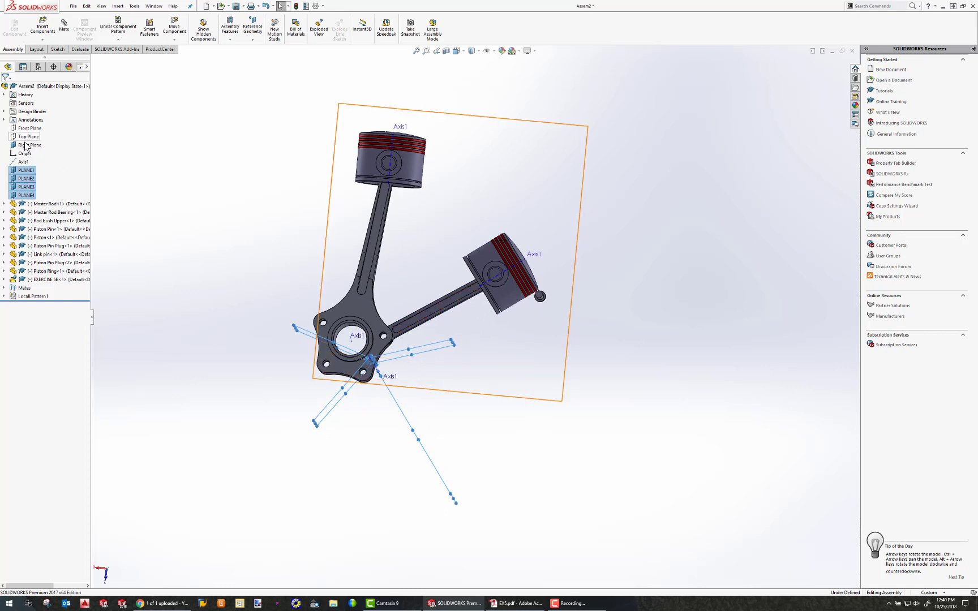
left_click(26, 145, "ctrl")
middle_click_drag(482, 287, 497, 308)
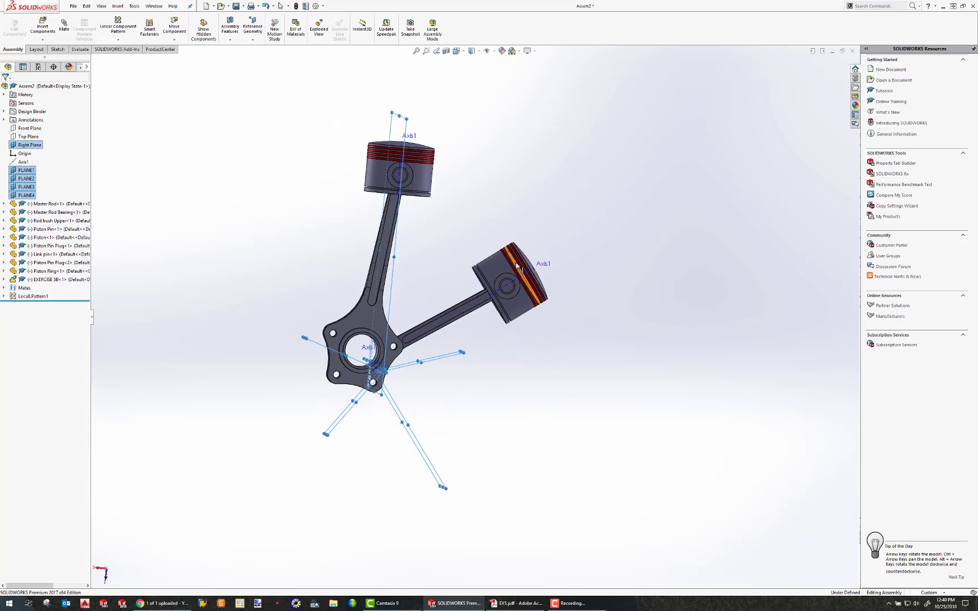
left_click(32, 171, "ctrl")
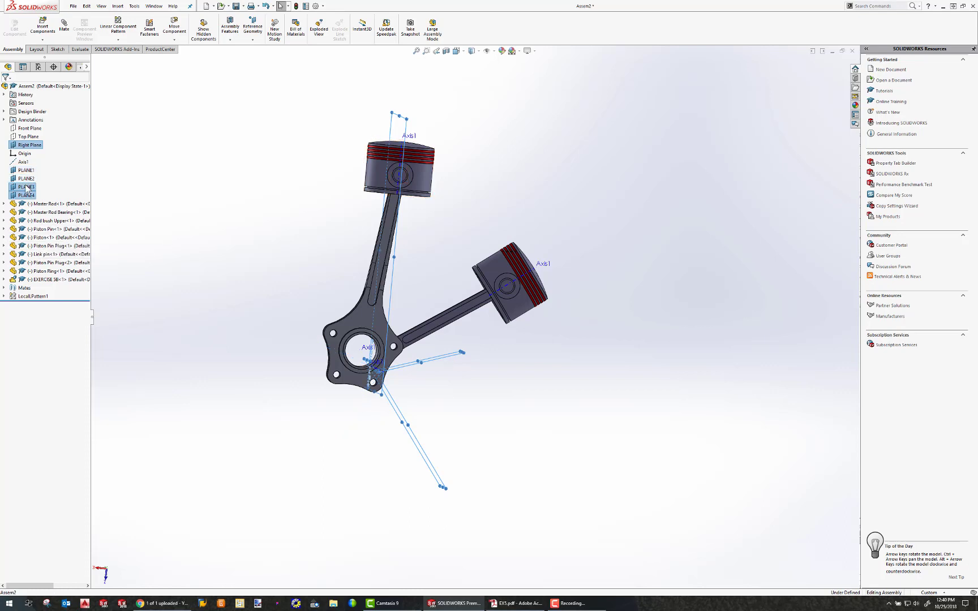
left_click(26, 188, "ctrl")
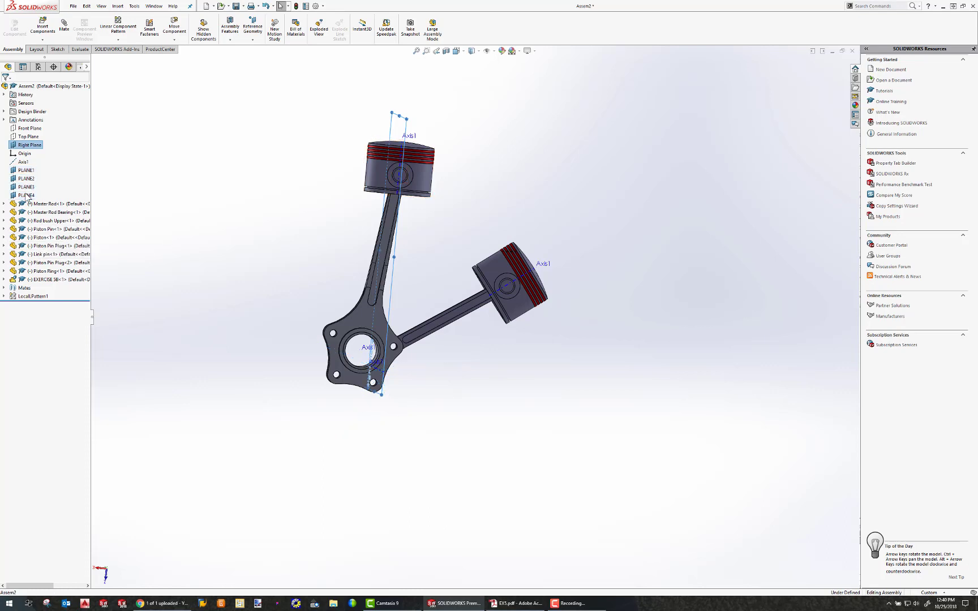
Mate PLANE4 coincident with the Front Plane of the Piston inside the EXERCISE 5B subassembly
left_click(26, 195)
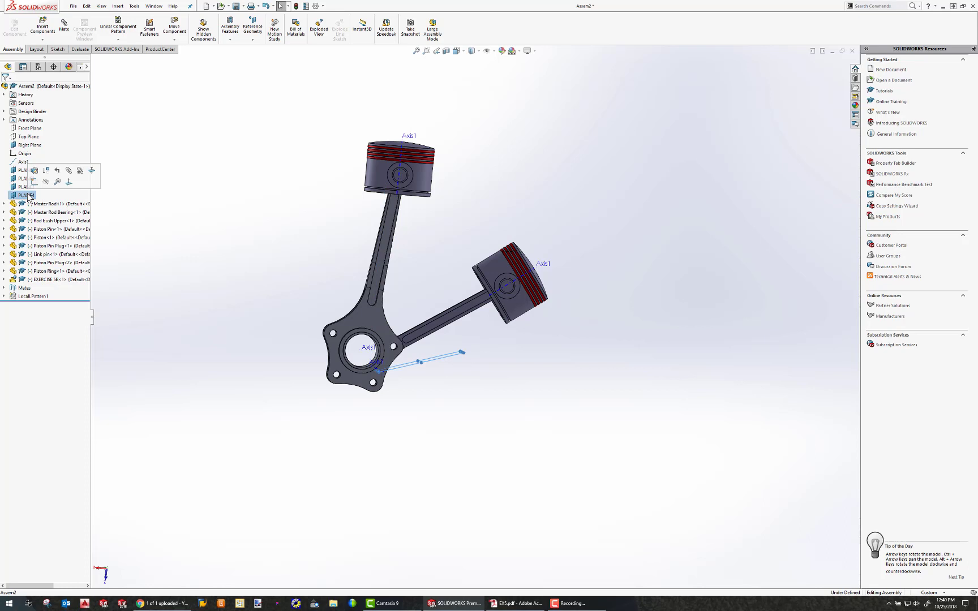
left_click(5, 279)
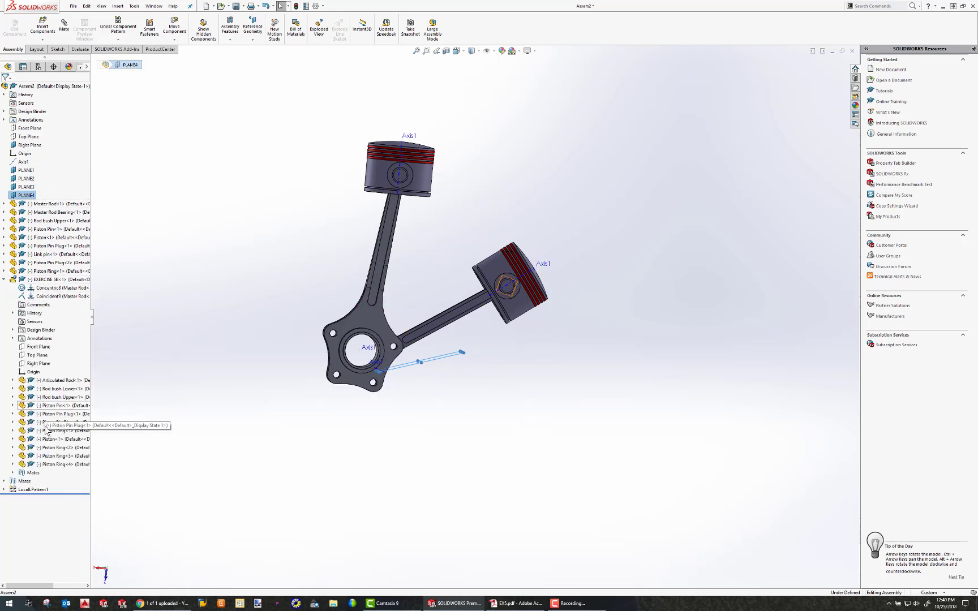
left_click(12, 440)
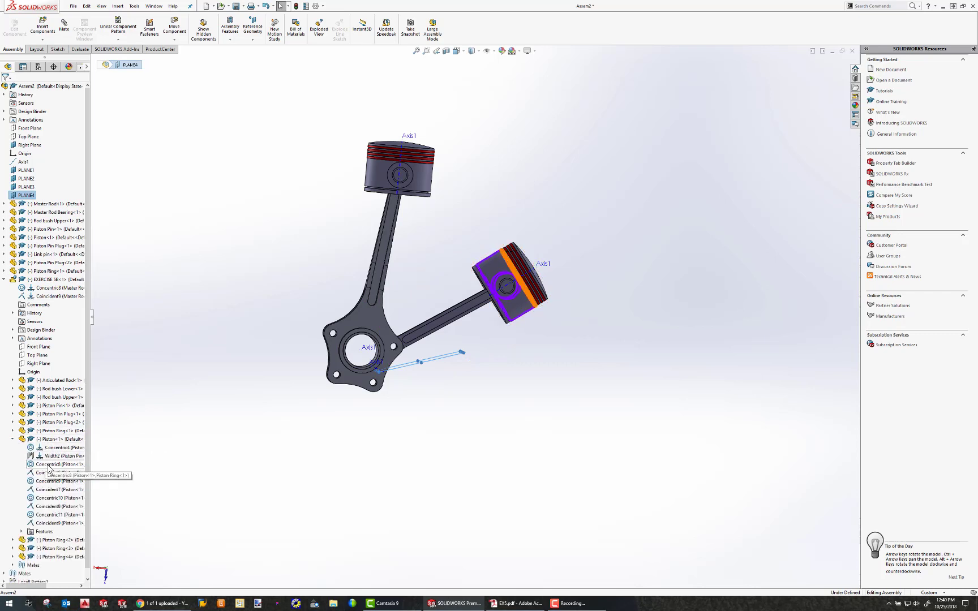
left_click(21, 531)
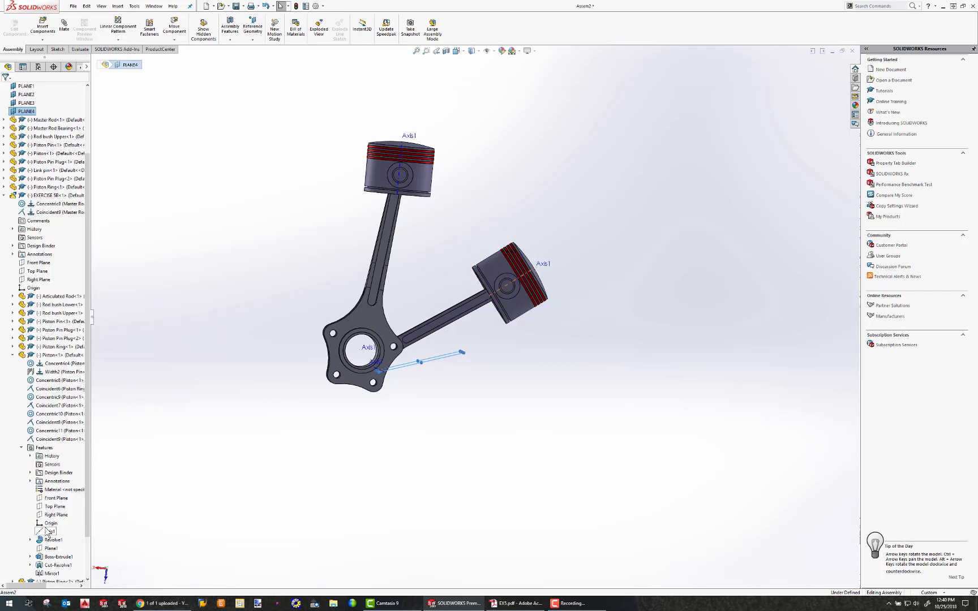
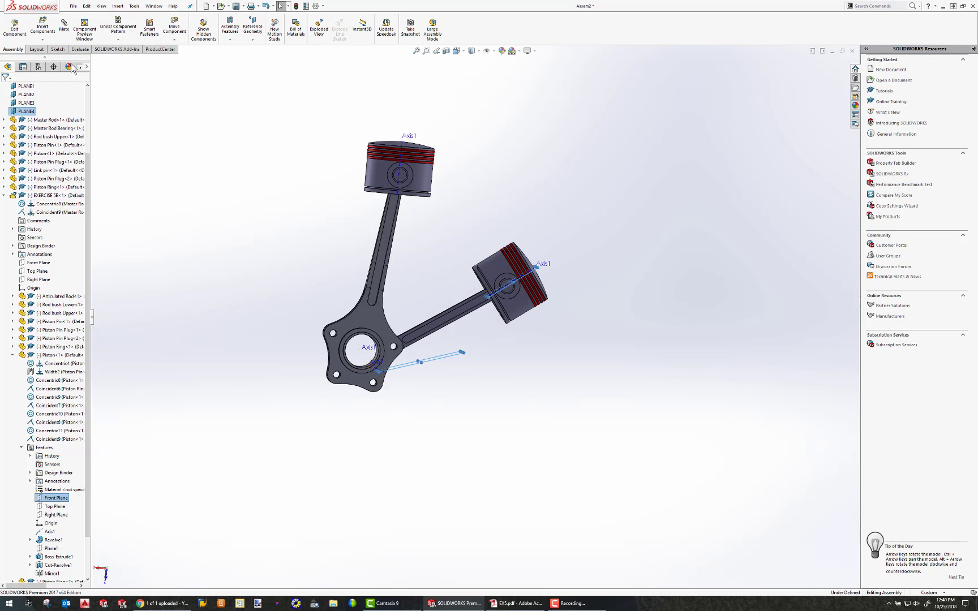
left_click(65, 28)
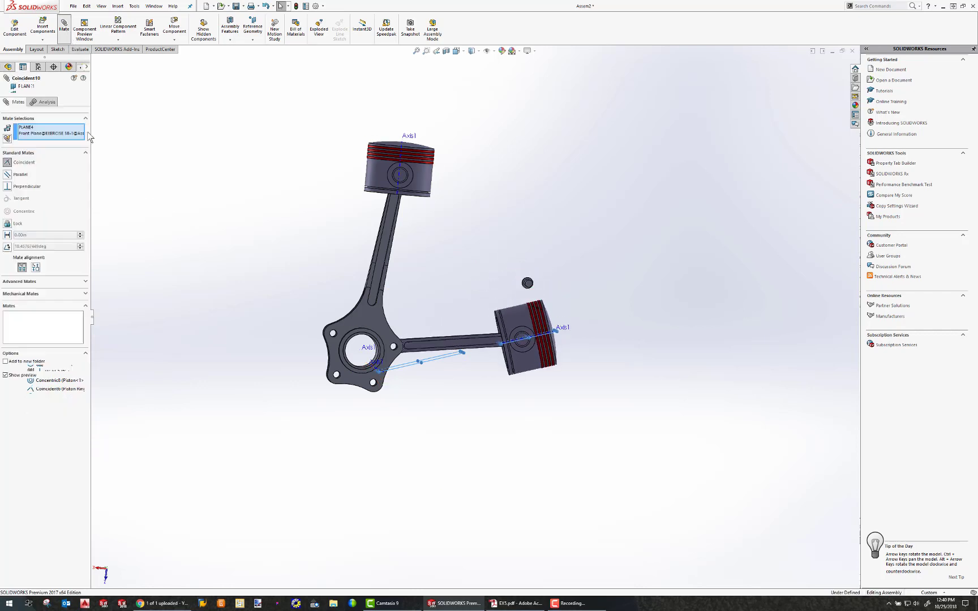
left_click(5, 88)
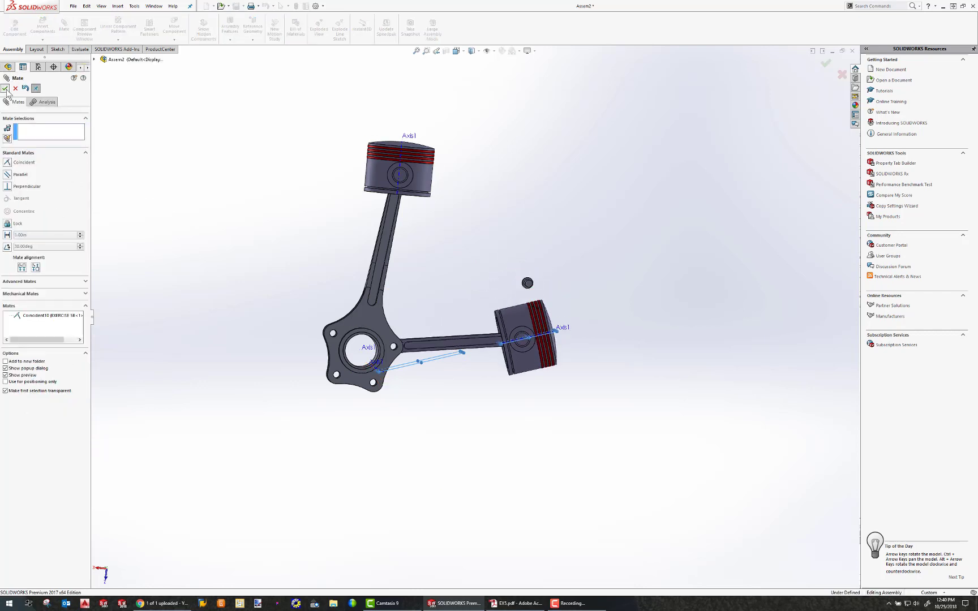
left_click(5, 88)
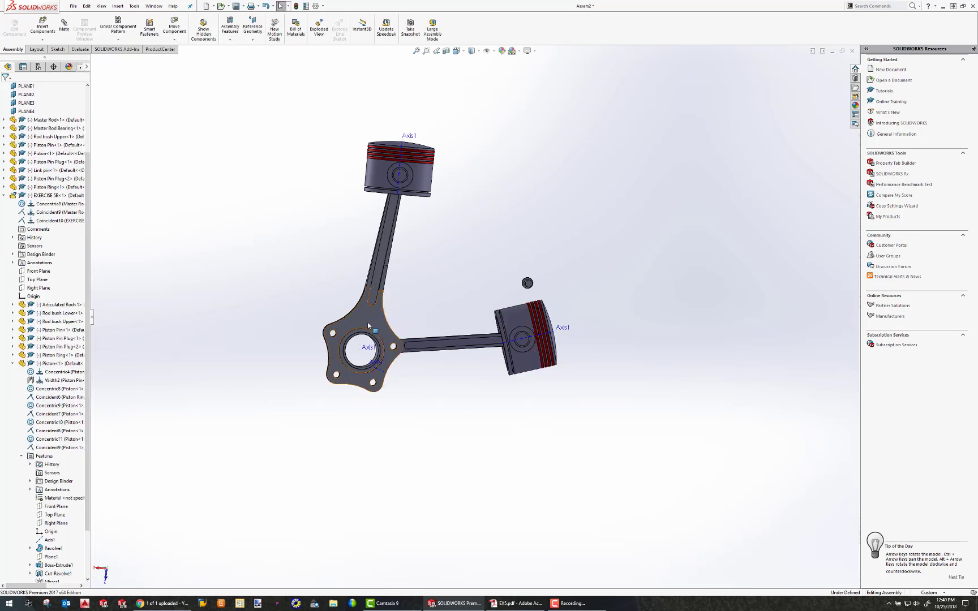
Mate the loose Link pin's shank concentric with the Master Rod hole holding the articulated rod, flipping the mate alignment
left_click_drag(368, 325, 502, 342)
middle_click_drag(501, 341, 522, 308)
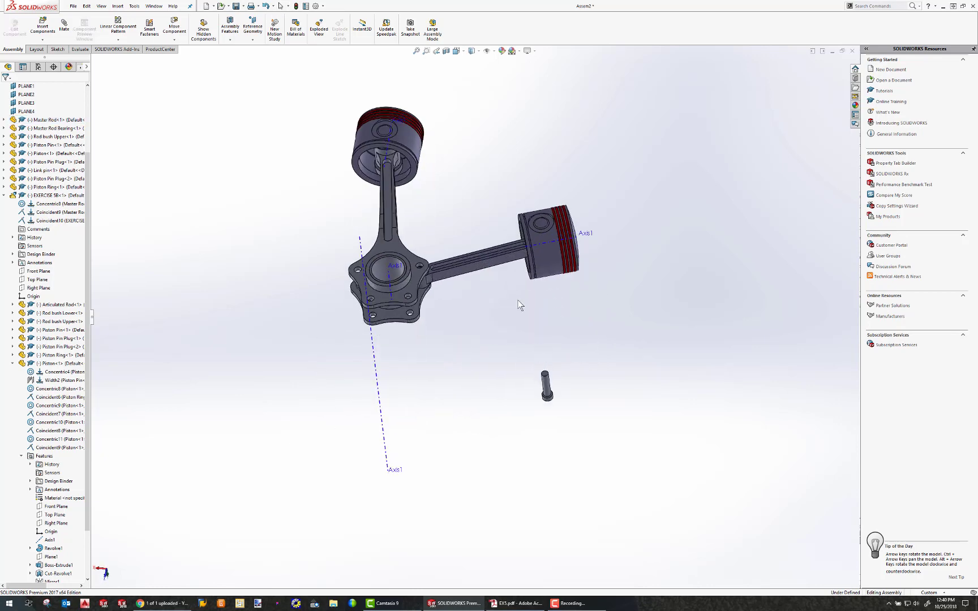
scroll(522, 308, "up", 1)
left_click(534, 374)
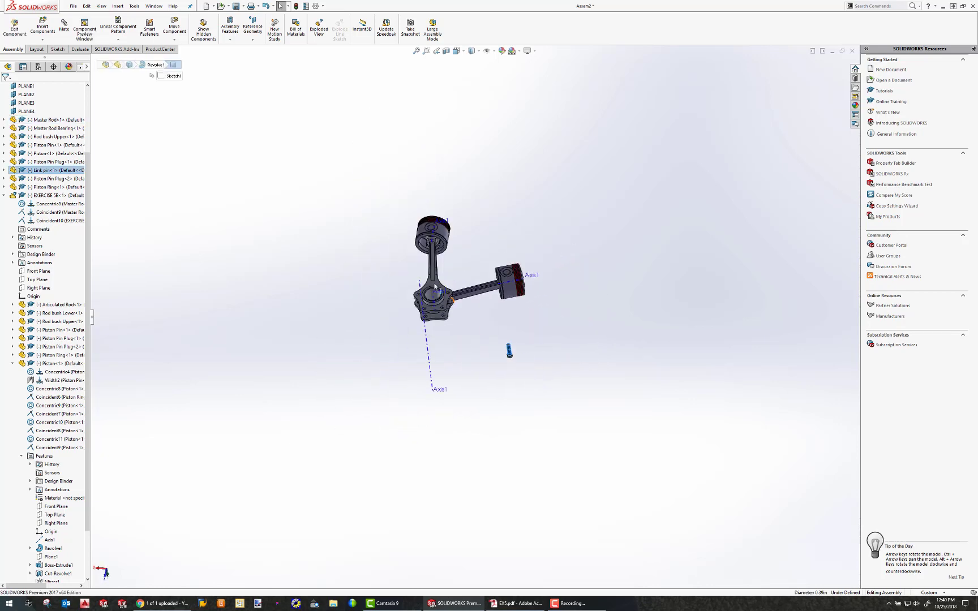
scroll(442, 274, "down", 6)
left_click(437, 273, "ctrl")
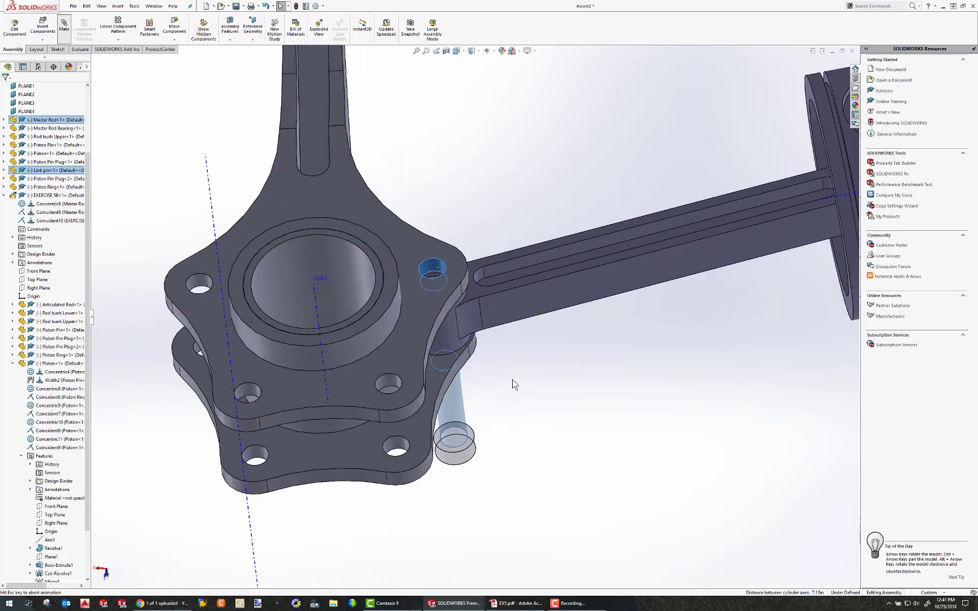
left_click(22, 277)
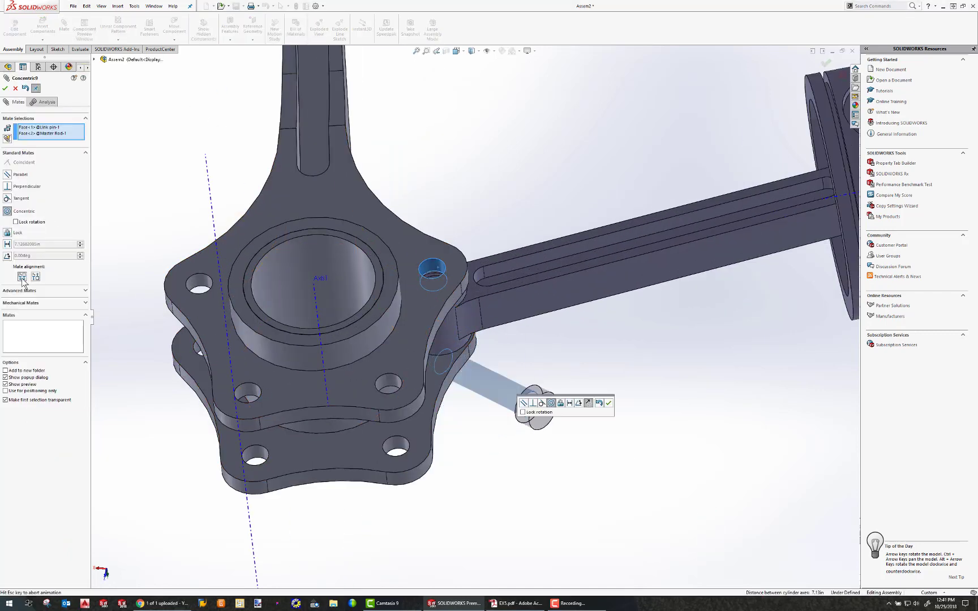
left_click(5, 88)
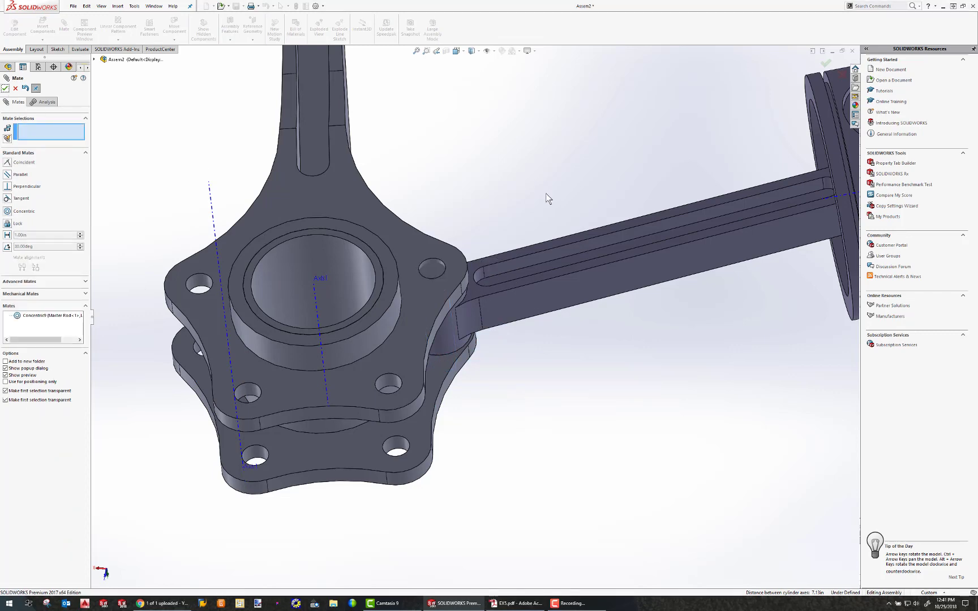
Mate the underside of the Link pin's head coincident with the Master Rod's outer flange face and finish mating
middle_click_drag(430, 267, 445, 215)
left_click(398, 228)
scroll(454, 258, "down", 5)
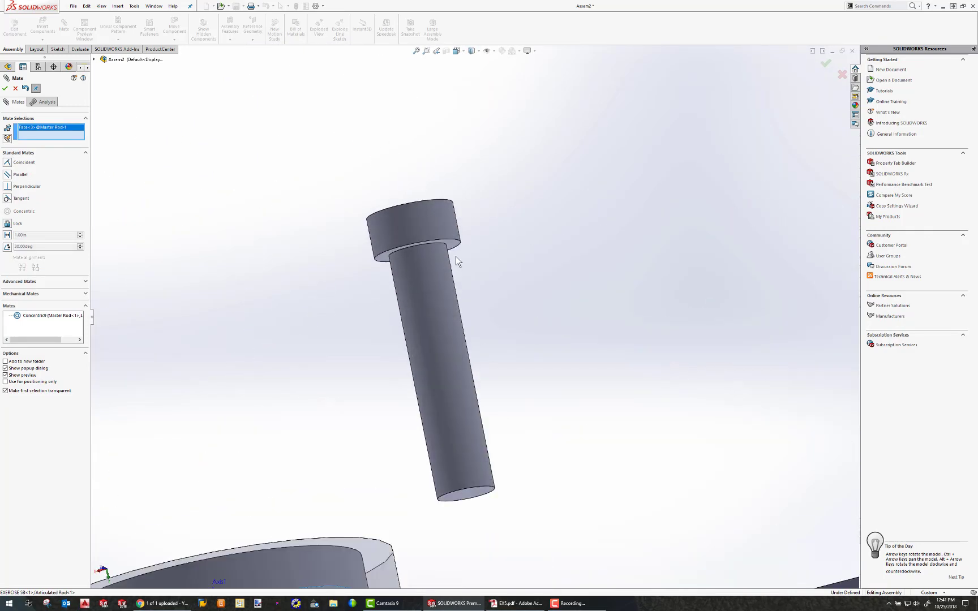
left_click(454, 246)
scroll(480, 362, "up", 6)
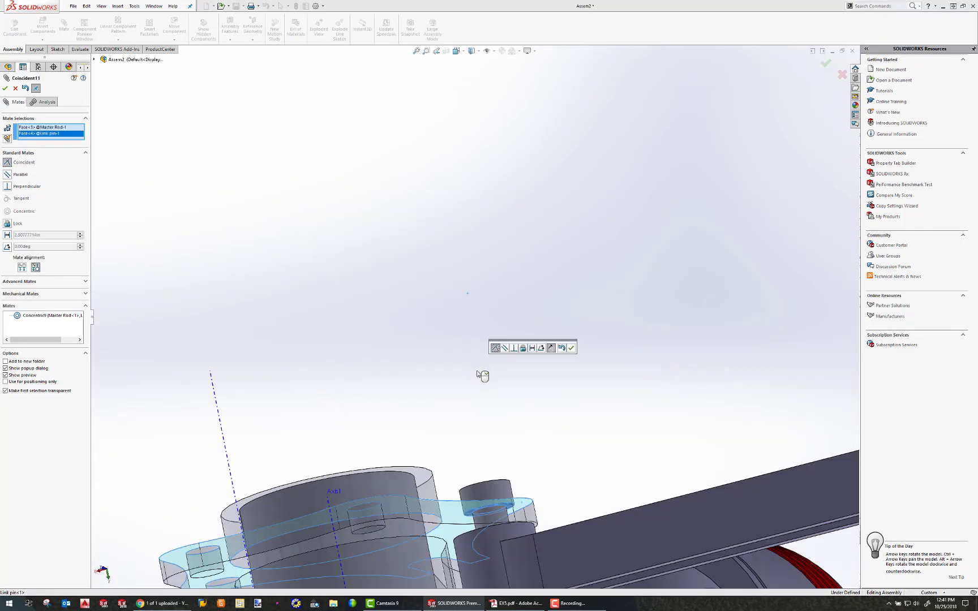
middle_click_drag(478, 376, 467, 447)
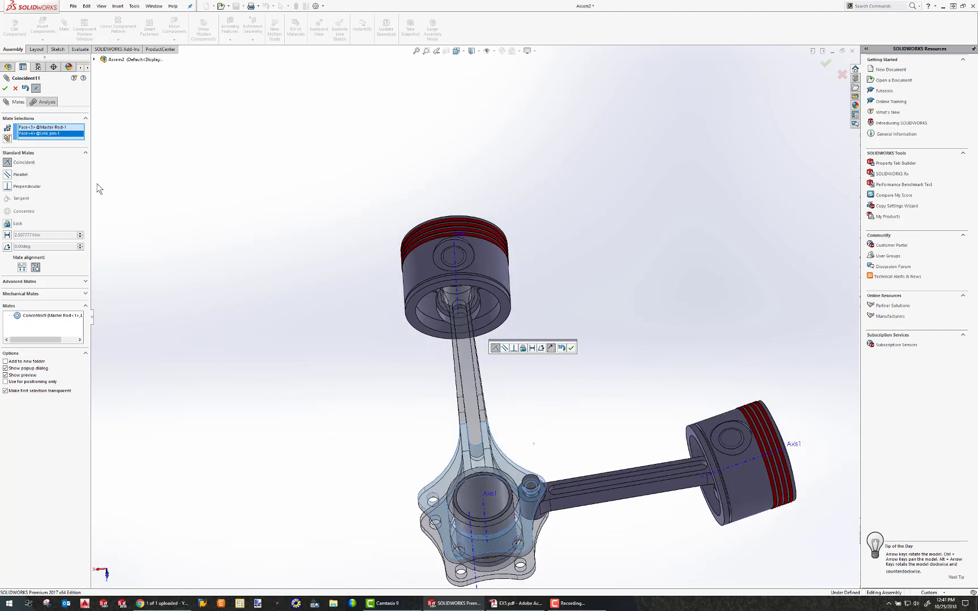
left_click(5, 88)
middle_click_drag(533, 512, 529, 544)
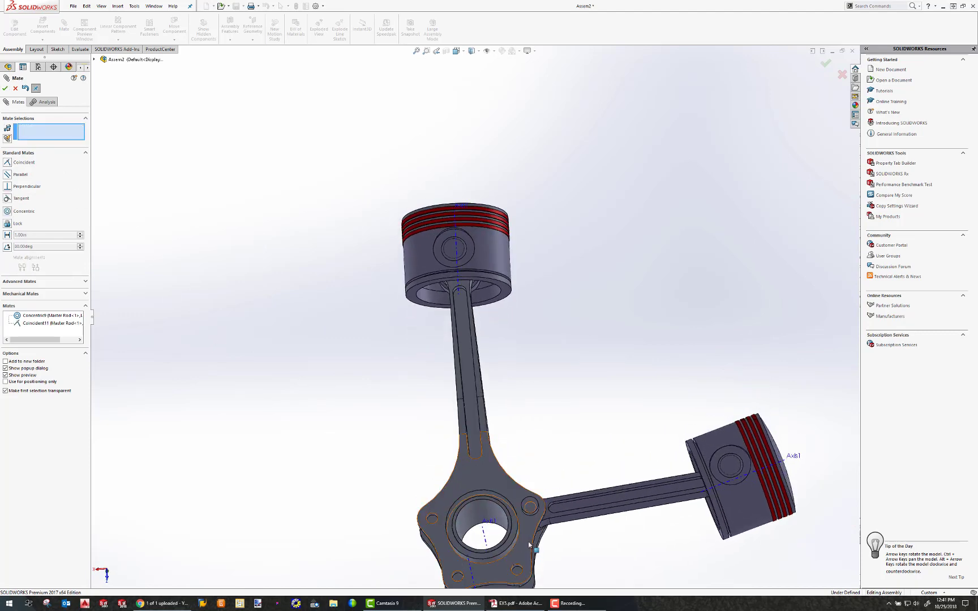
scroll(525, 527, "down", 2)
scroll(513, 463, "up", 3)
scroll(487, 344, "down", 4)
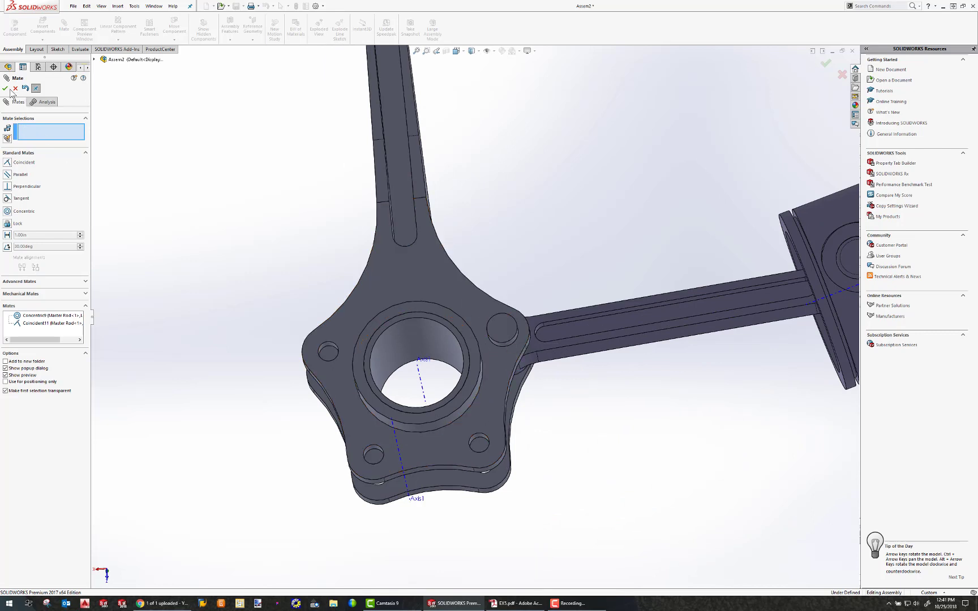
left_click(6, 88)
Start Copy with Mates on the Link pin and set its coincident mate to repeat the same Master Rod face
right_click(499, 327)
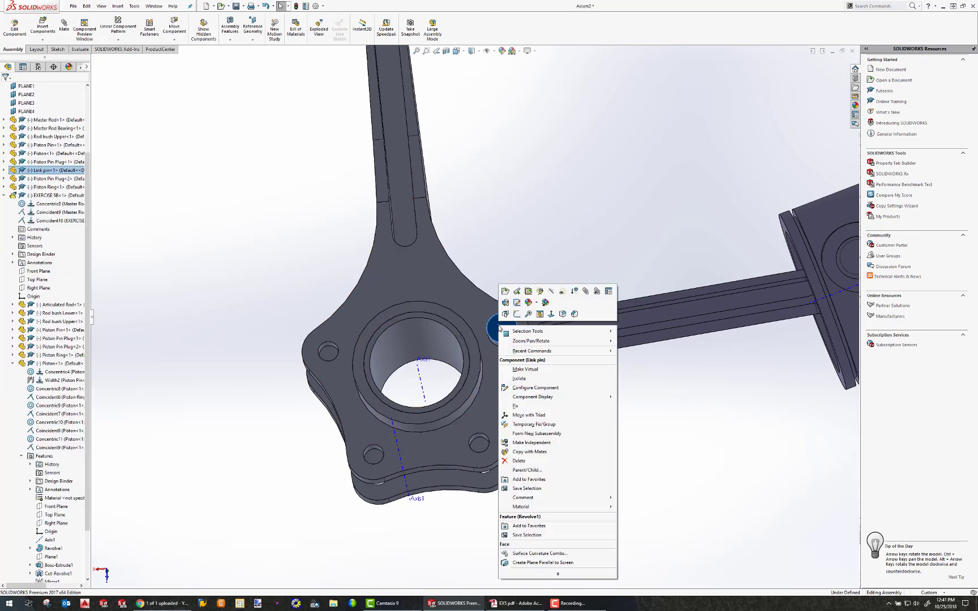
left_click(531, 452)
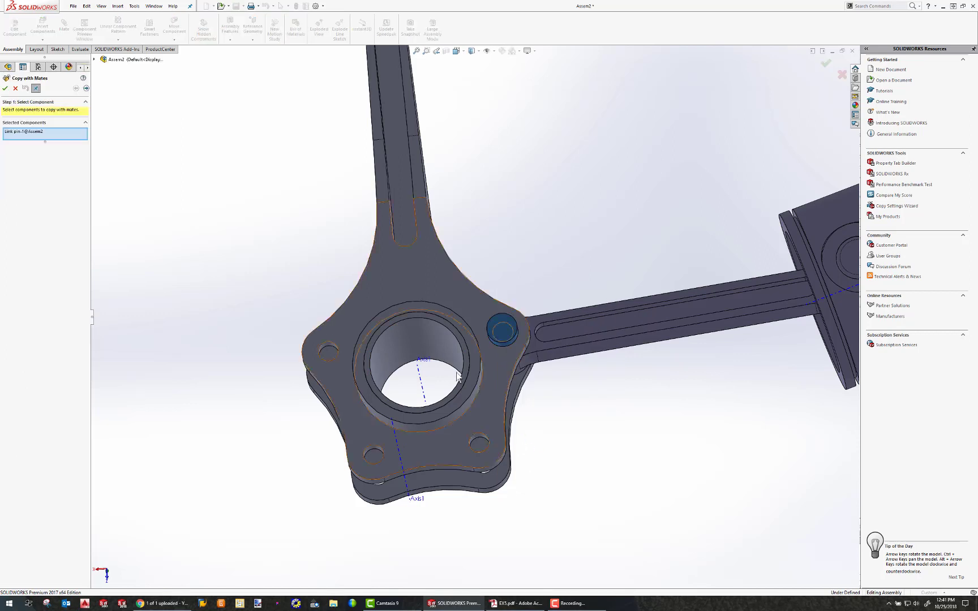
left_click(86, 89)
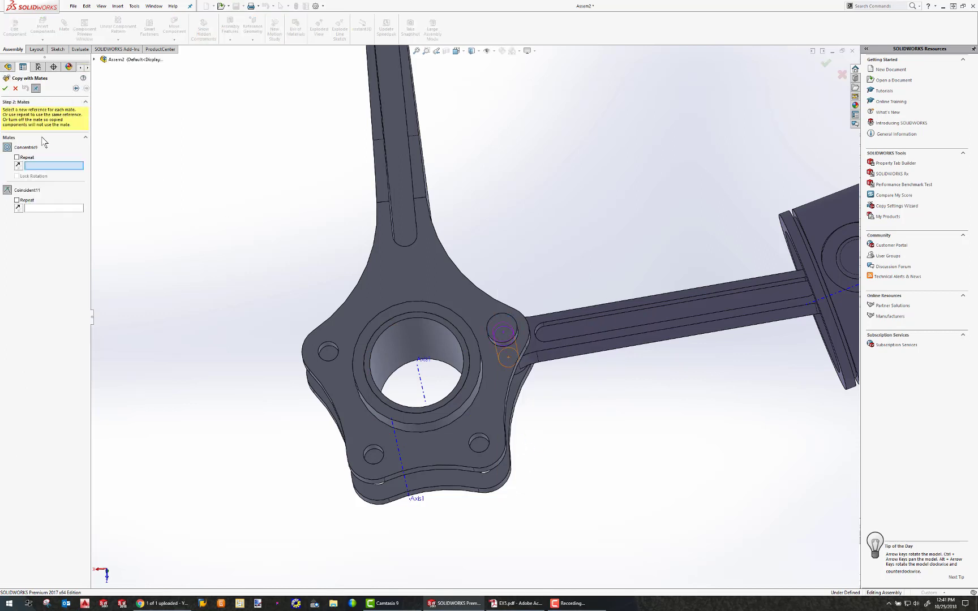
left_click(50, 209)
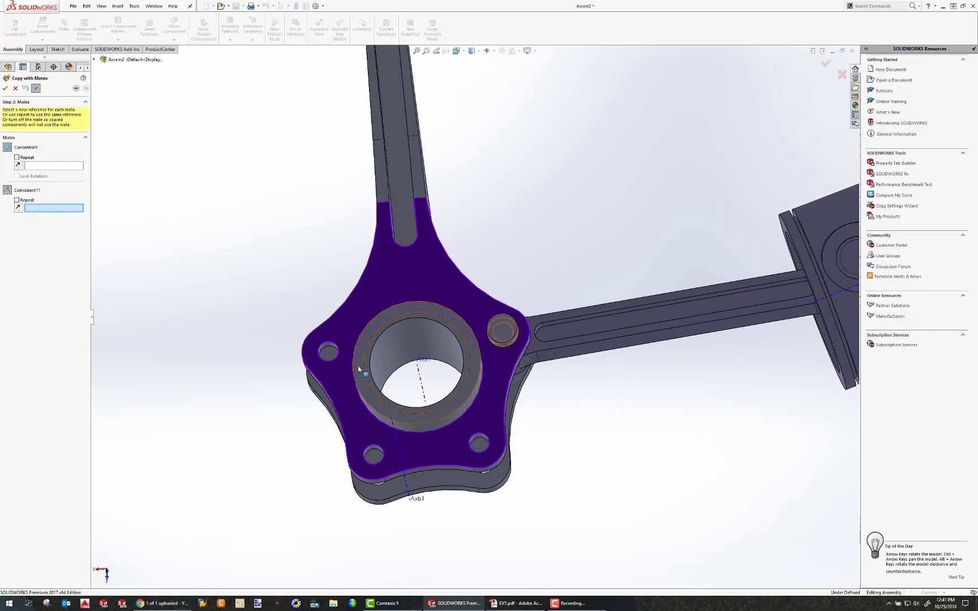
left_click(17, 200)
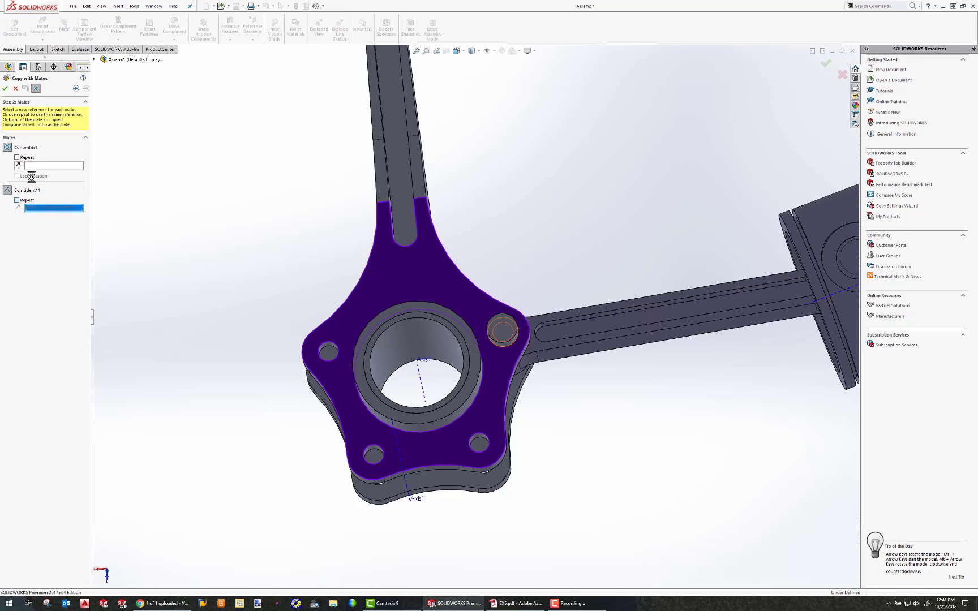
Place Link pin copies concentric in the three remaining Master Rod flange holes, then end Copy with Mates
scroll(483, 318, "up", 3)
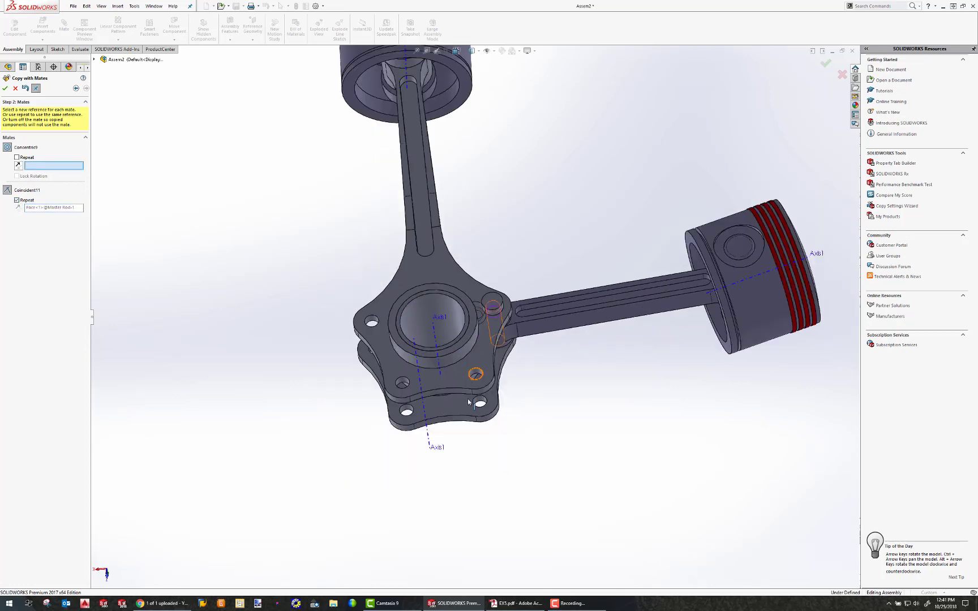
scroll(483, 318, "down", 8)
left_click(492, 332)
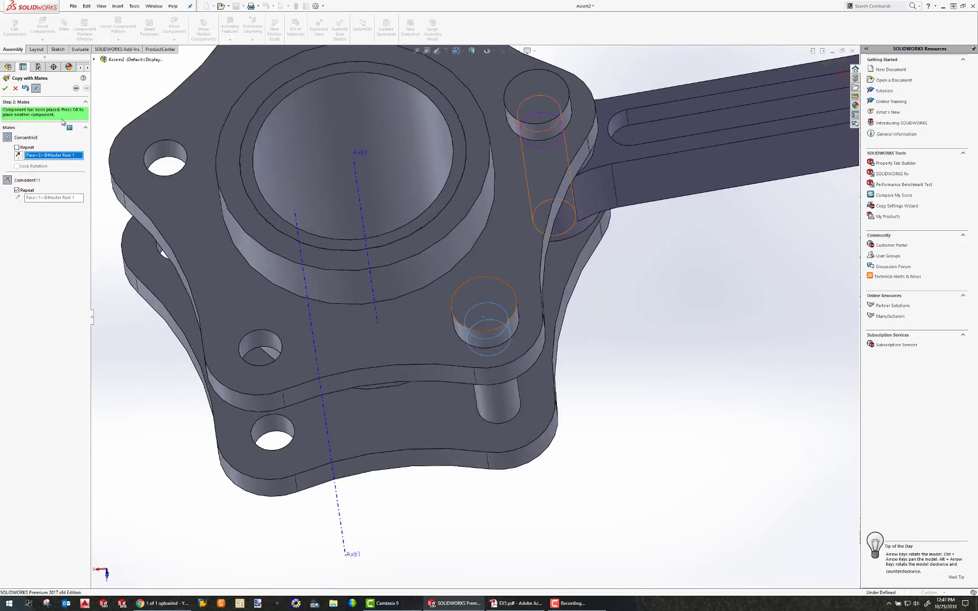
left_click(5, 87)
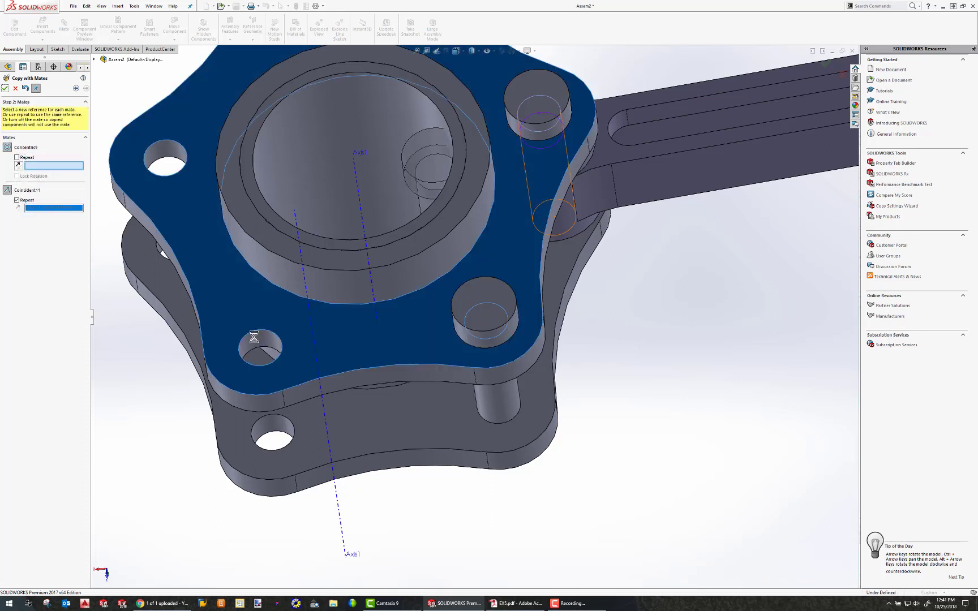
left_click(254, 339)
left_click(5, 87)
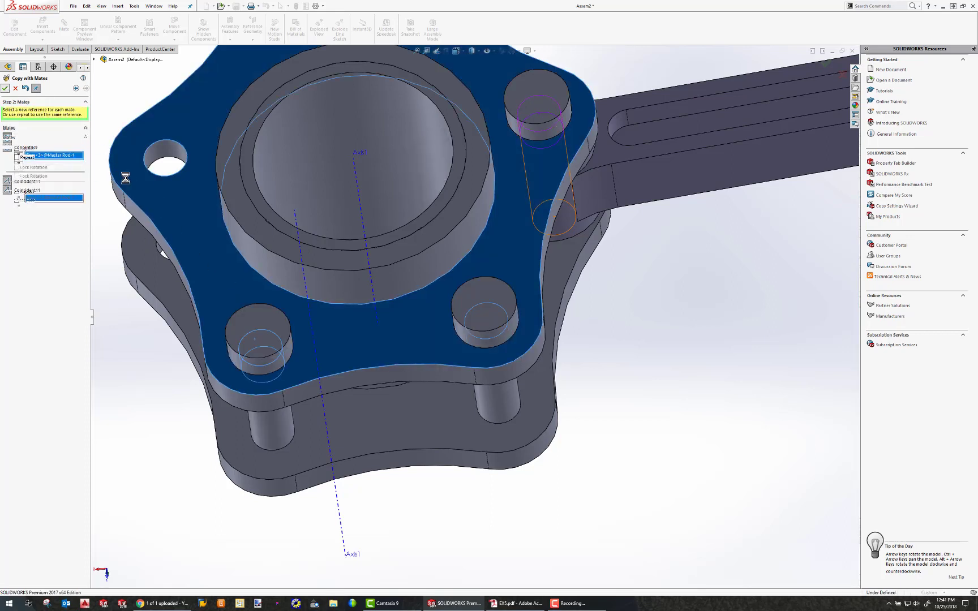
left_click(155, 152)
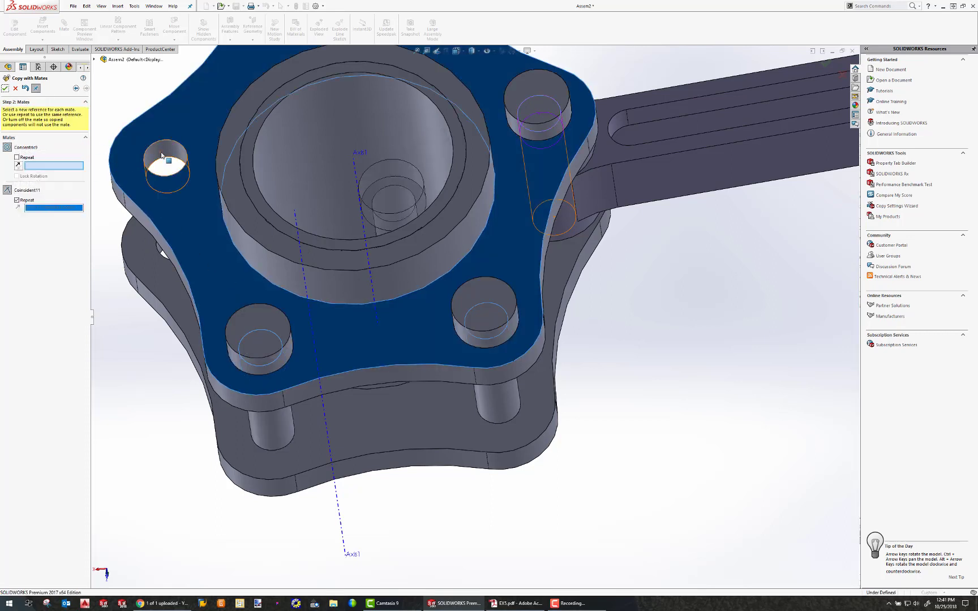
left_click(5, 87)
scroll(402, 204, "up", 5)
middle_click_drag(427, 215, 381, 221)
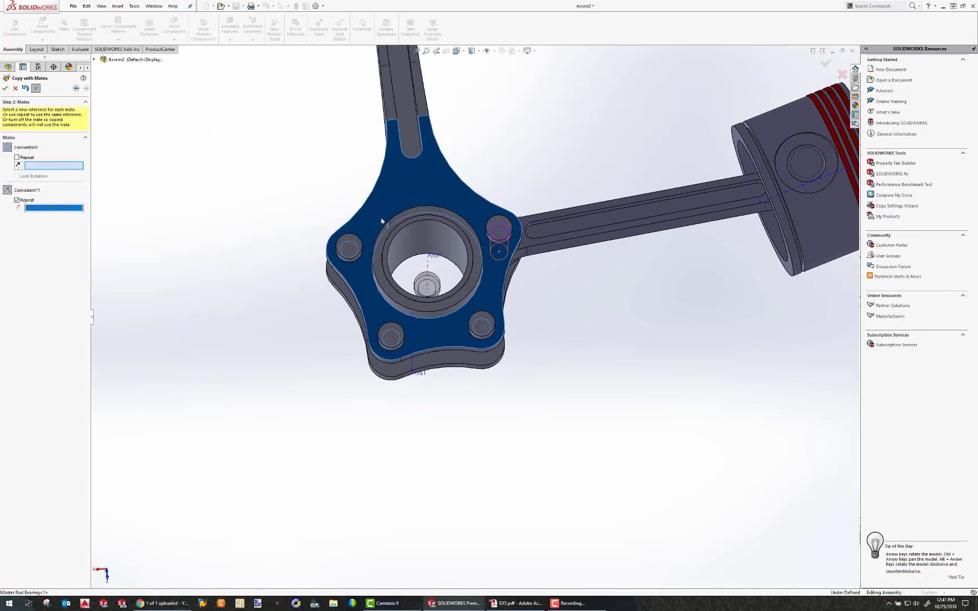
left_click(5, 89)
scroll(565, 321, "down", 1)
scroll(565, 321, "up", 3)
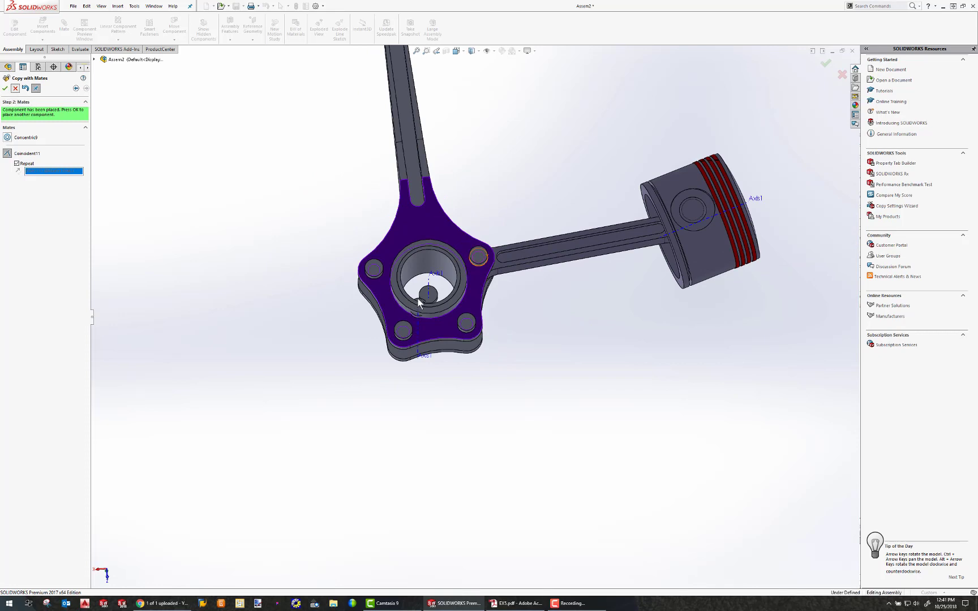
key("Escape")
Delete the extra Link pin copy left inside the Master Rod's large bore
left_click(428, 315)
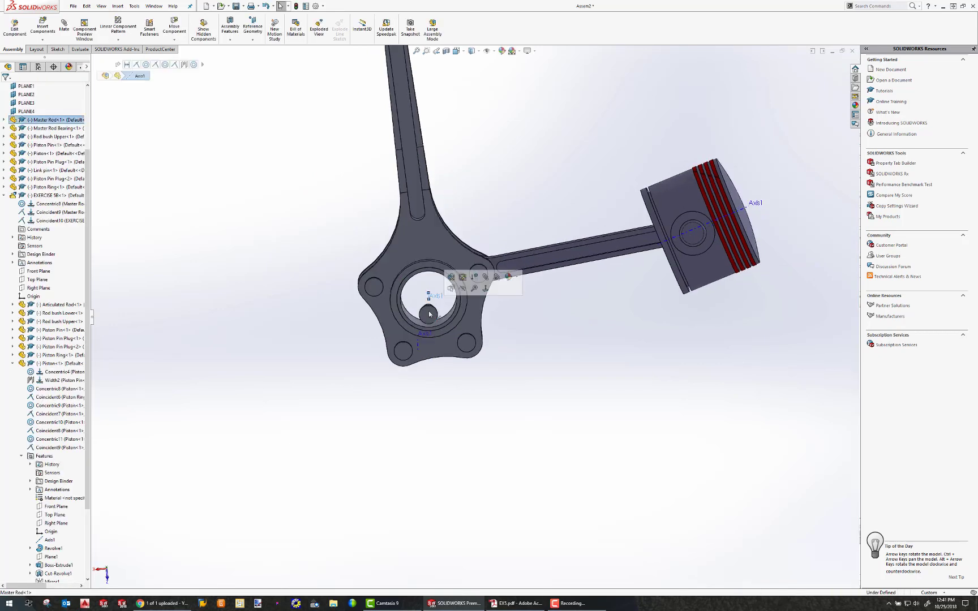
middle_click_drag(429, 314, 441, 324)
left_click(442, 324)
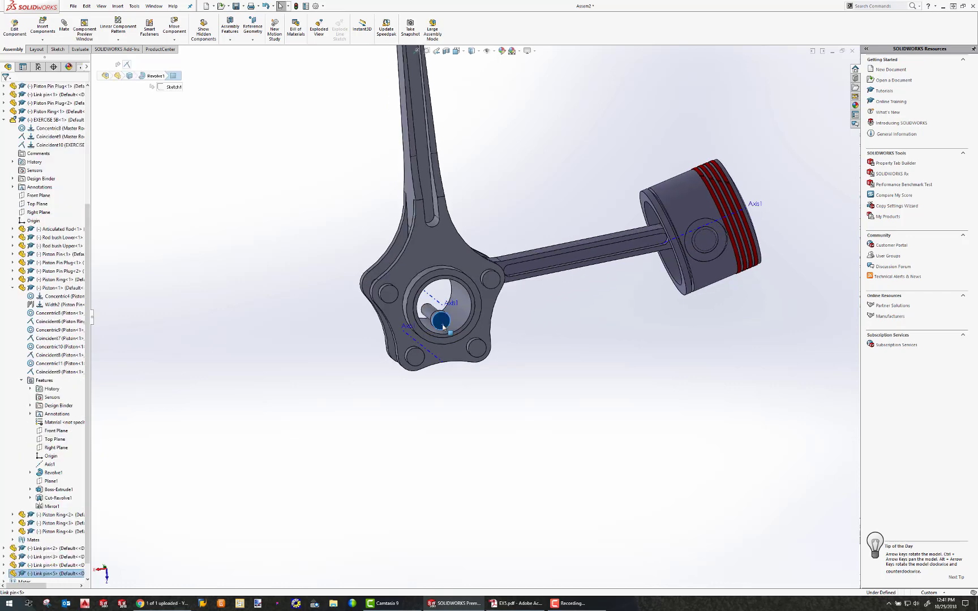
key("Delete")
key("Return")
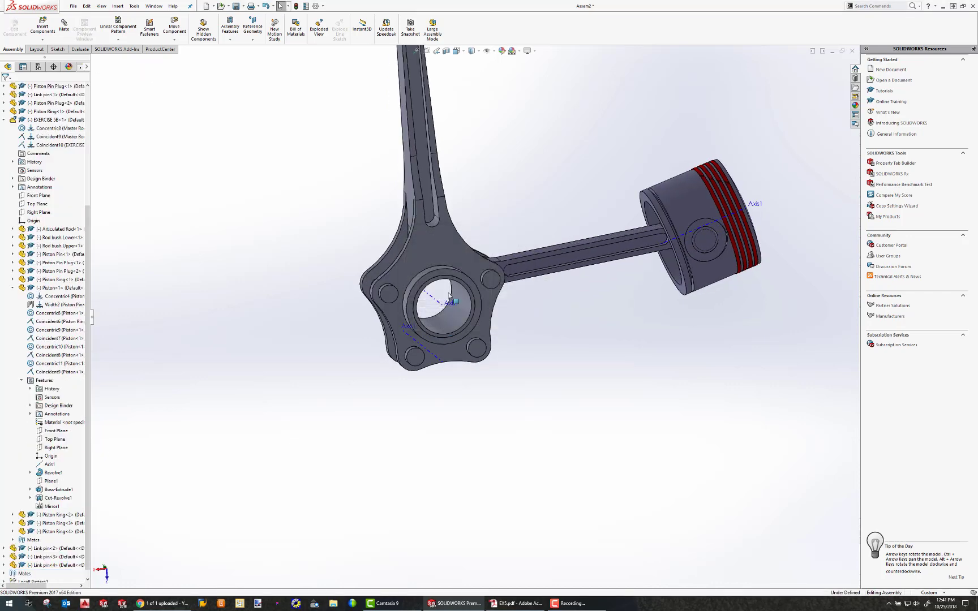
Collapse the expanded Piston and EXERCISE 5B entries in the feature tree
scroll(470, 283, "down", 2)
scroll(478, 307, "up", 4)
middle_click_drag(519, 361, 494, 276)
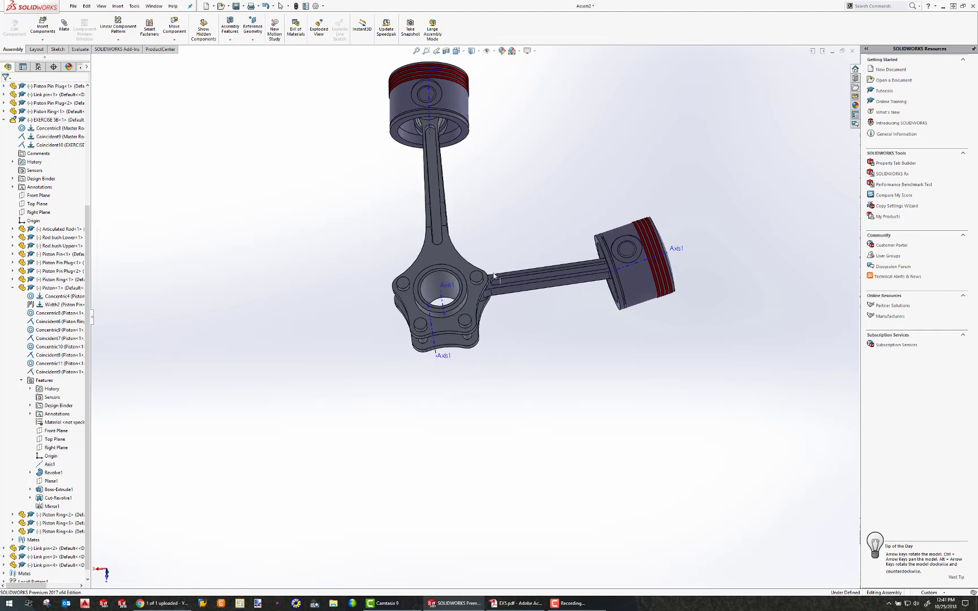
left_click(13, 288)
left_click(4, 279)
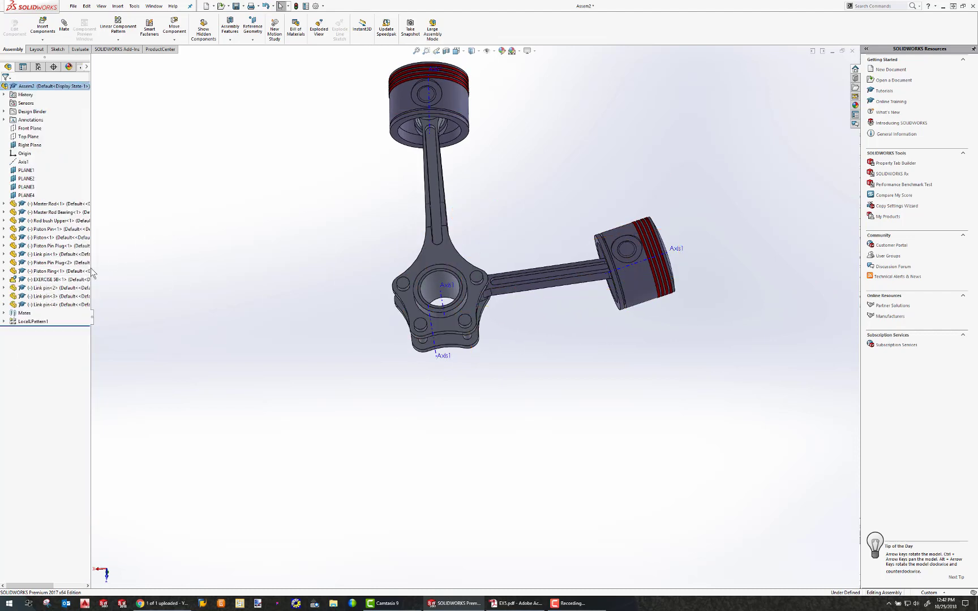
Start Copy with Mates on the EXERCISE 5B subassembly and advance to its mate references
left_click(51, 279)
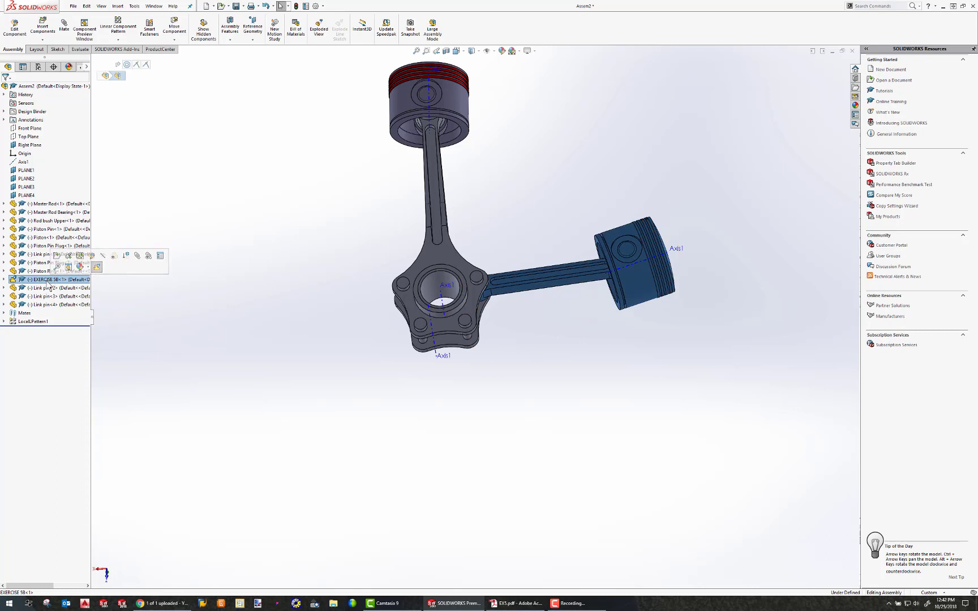
right_click(50, 286)
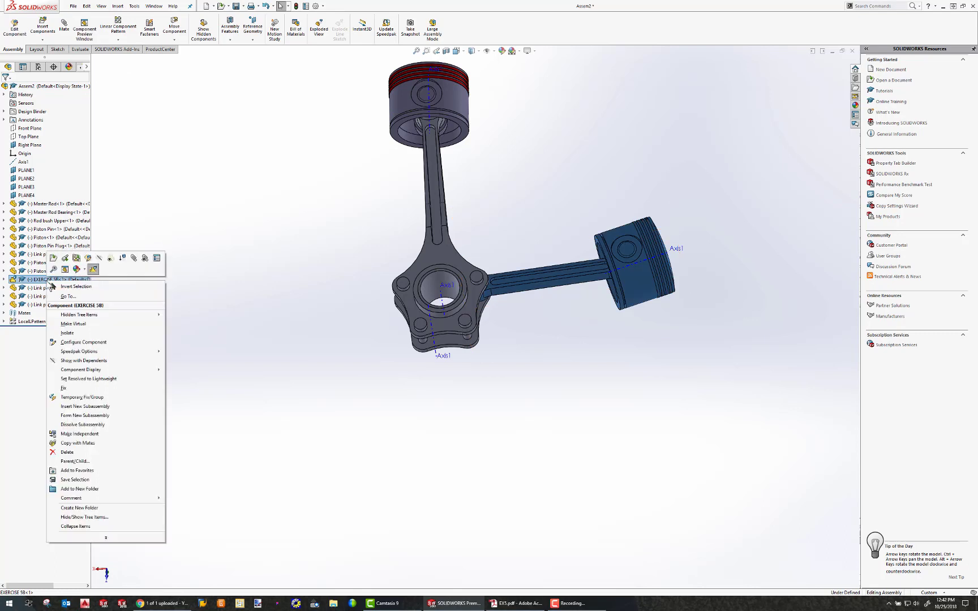
left_click(76, 444)
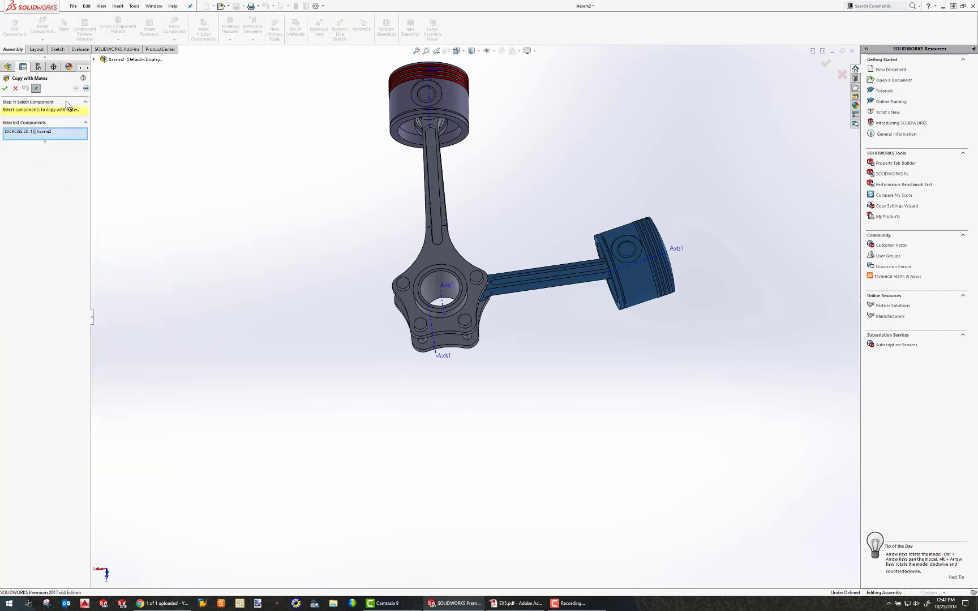
left_click(86, 88)
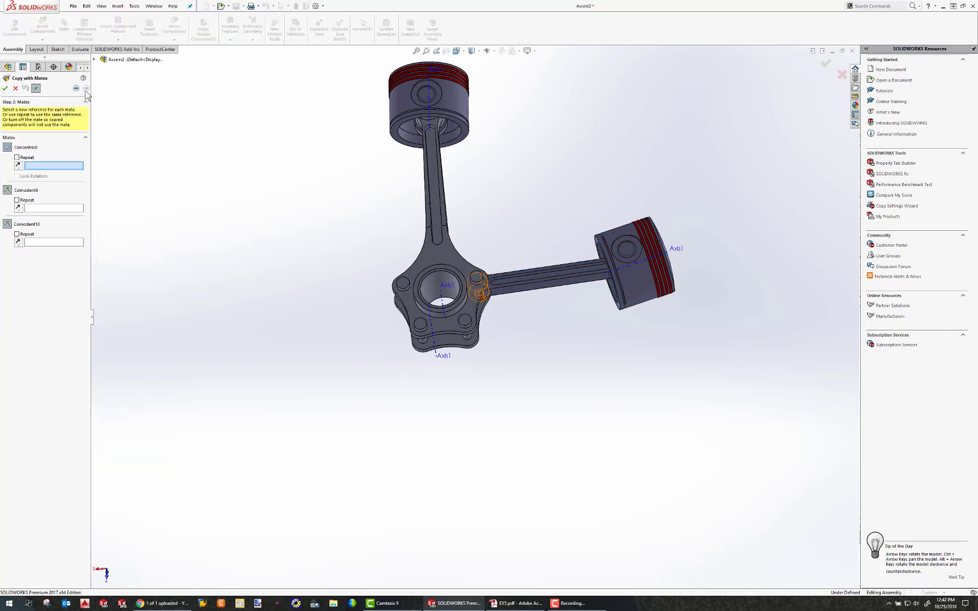
Examine which pin face, Master Rod face and reference plane the subassembly's concentric and two coincident mates use
left_click(48, 208)
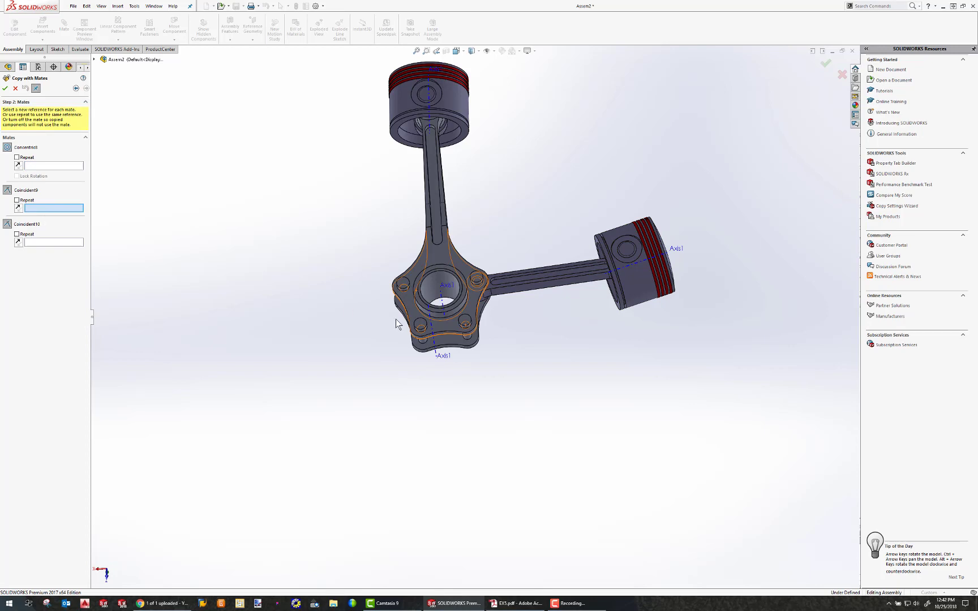
middle_click_drag(396, 324, 240, 205)
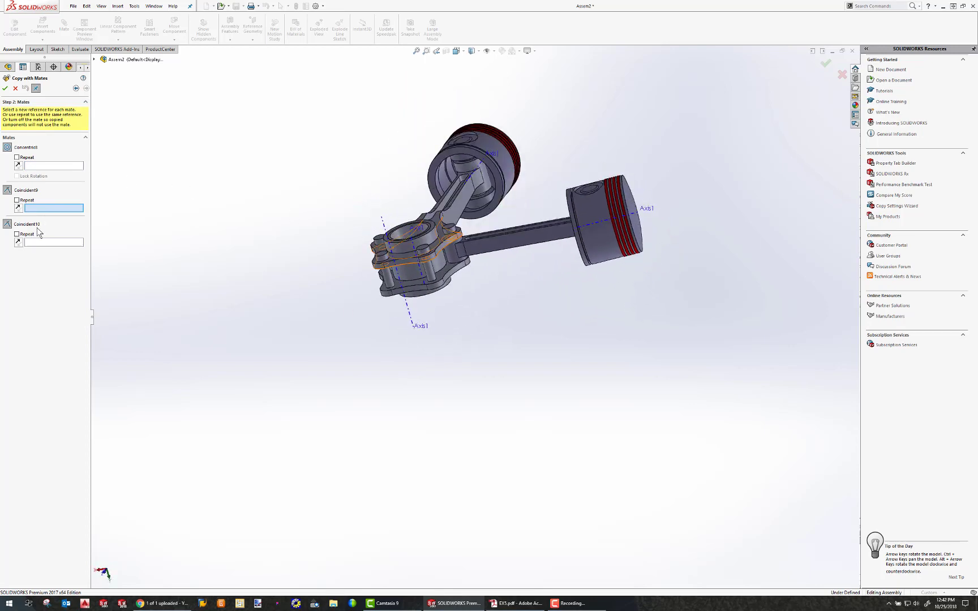
left_click(34, 245)
middle_click_drag(244, 255, 494, 384)
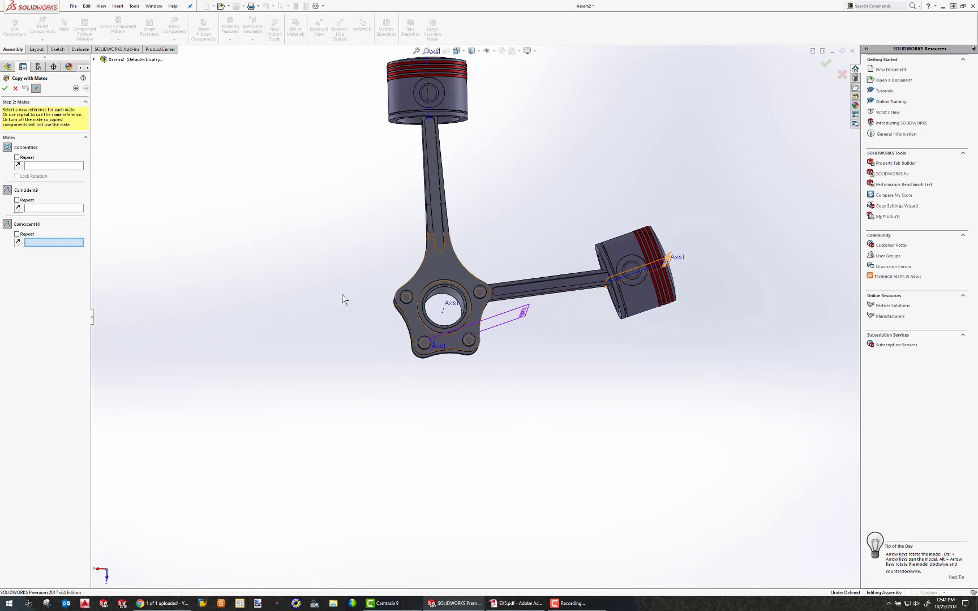
left_click(44, 166)
scroll(476, 290, "up", 3)
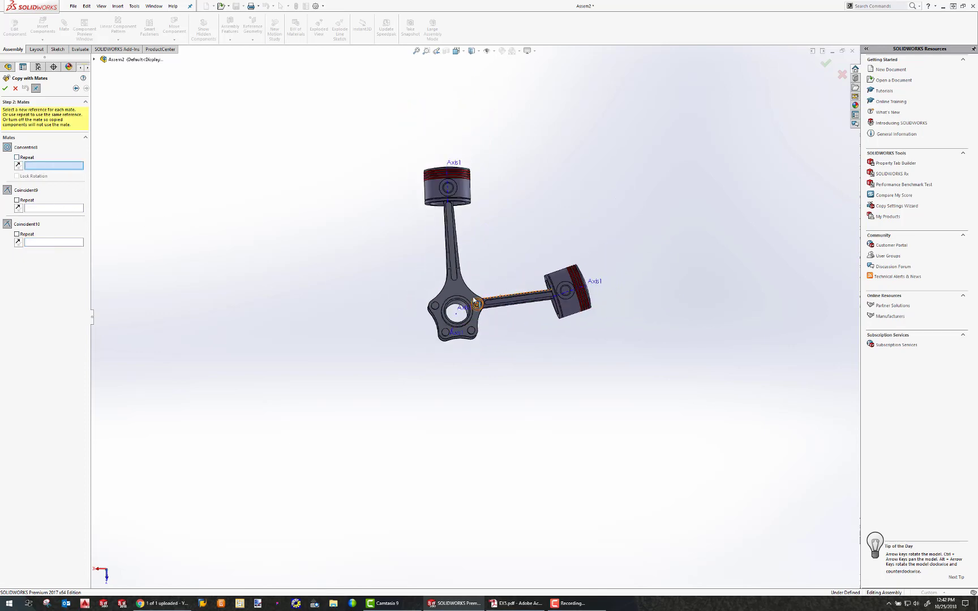
scroll(474, 286, "down", 8)
middle_click_drag(474, 287, 474, 291)
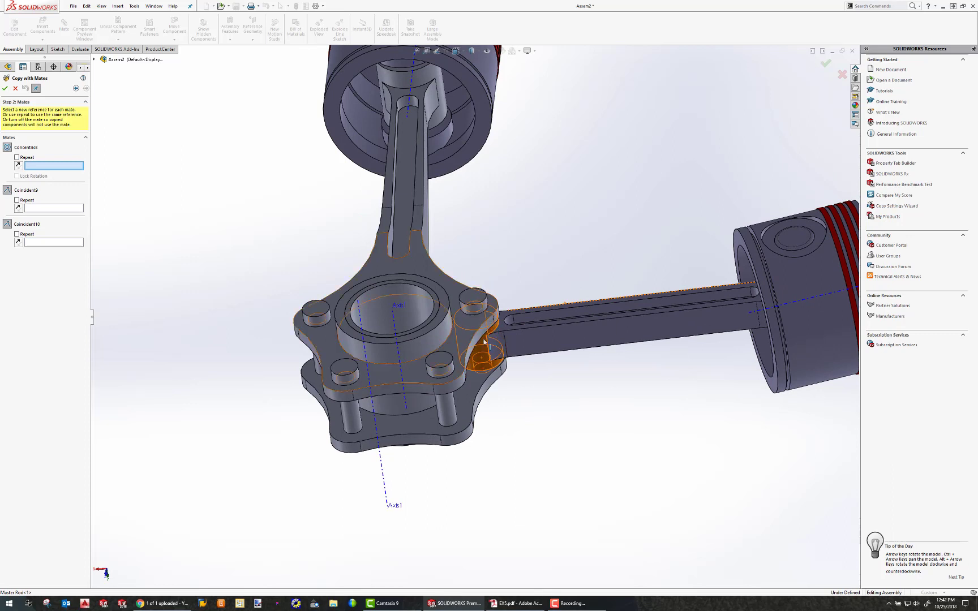
left_click(54, 208)
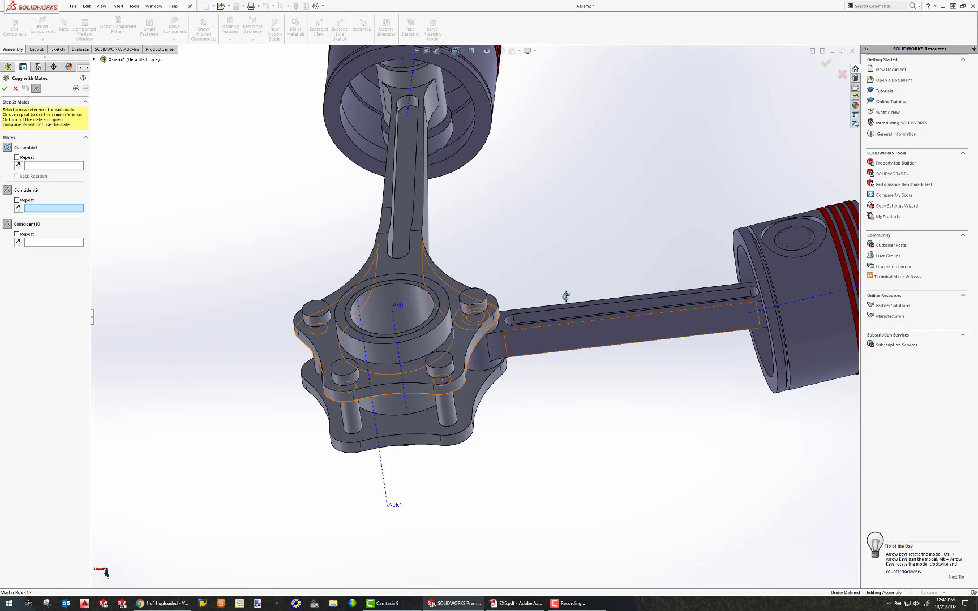
middle_click_drag(563, 291, 536, 257)
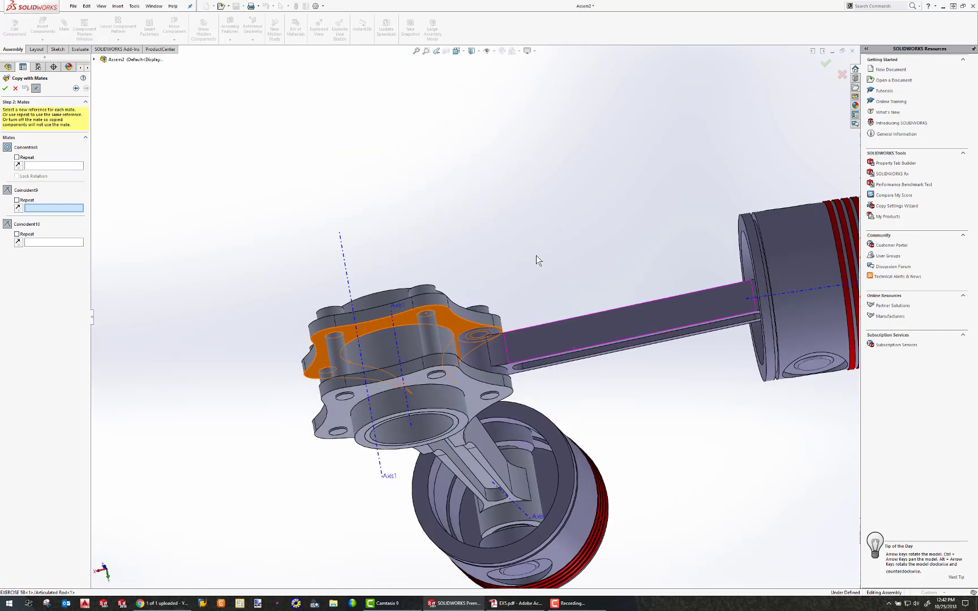
left_click(63, 242)
scroll(484, 306, "up", 5)
middle_click_drag(487, 308, 541, 463)
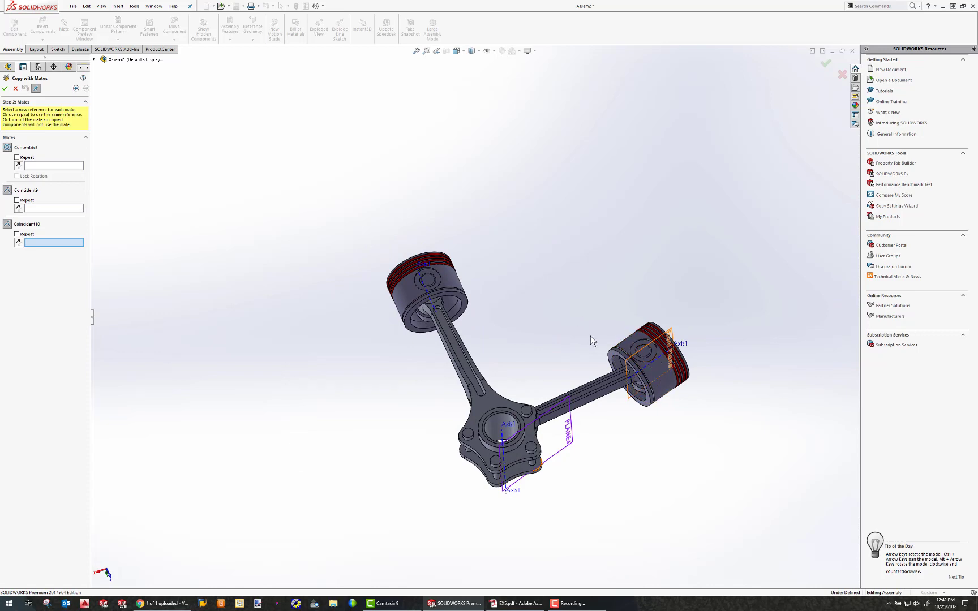
middle_click_drag(591, 336, 548, 350)
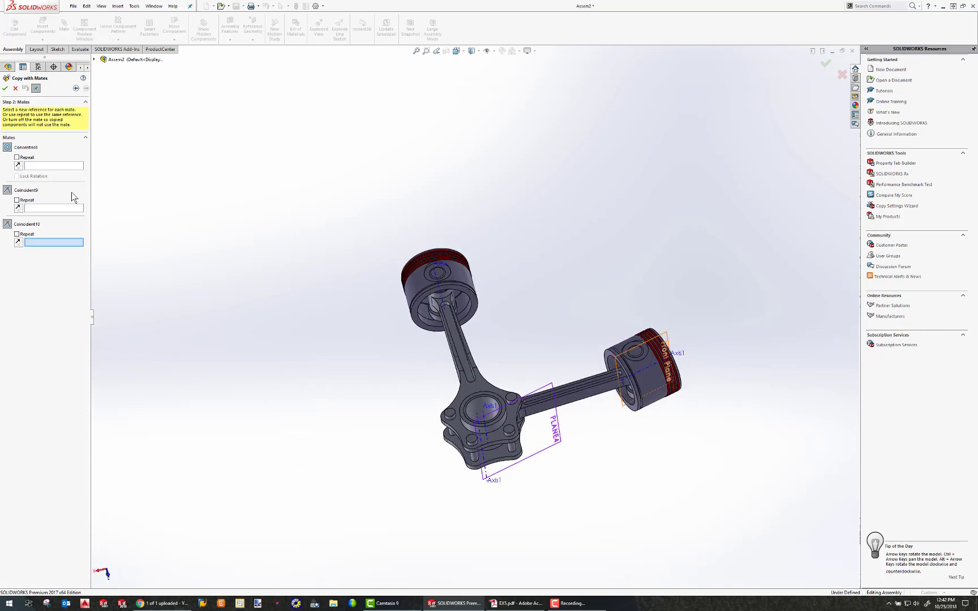
Set the copy's concentric mate to the cylindrical face of Link pin<2>, the pin next to the existing articulated rod
left_click(38, 165)
middle_click_drag(487, 430, 492, 405)
scroll(514, 400, "up", 5)
scroll(485, 362, "down", 5)
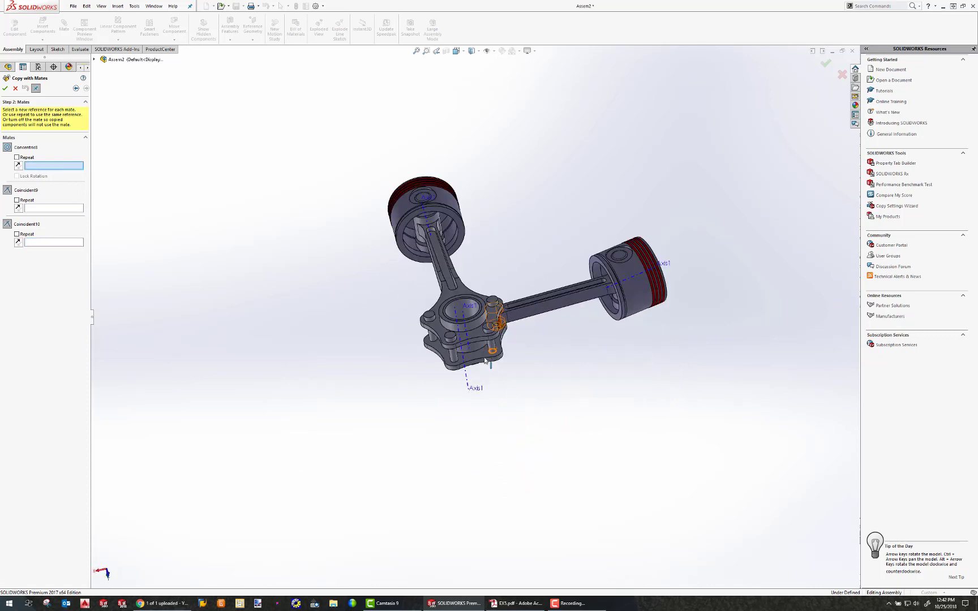
scroll(485, 360, "down", 8)
left_click(414, 282)
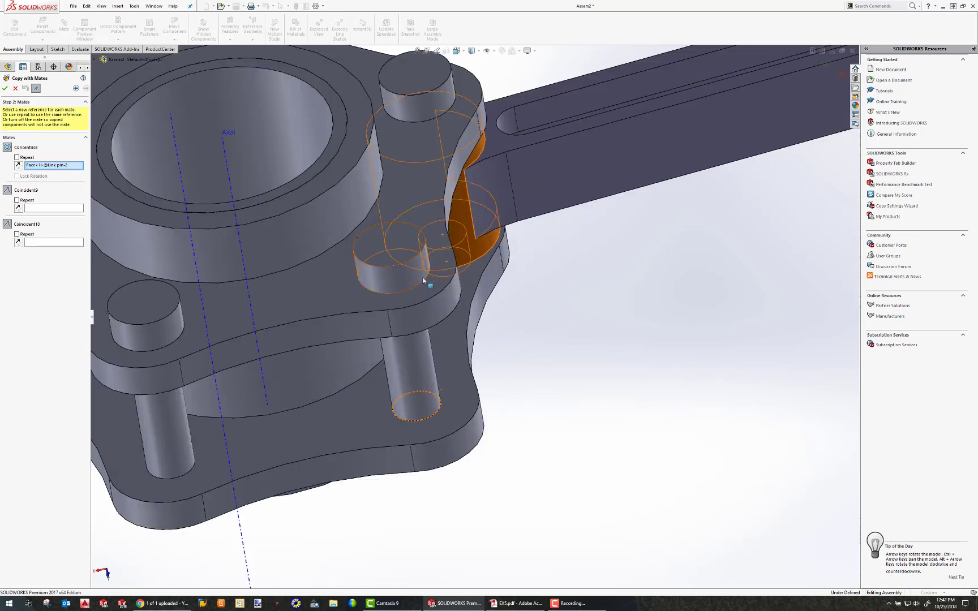
Set the copy's first coincident mate to repeat the same Master Rod face
middle_click_drag(419, 344, 380, 223)
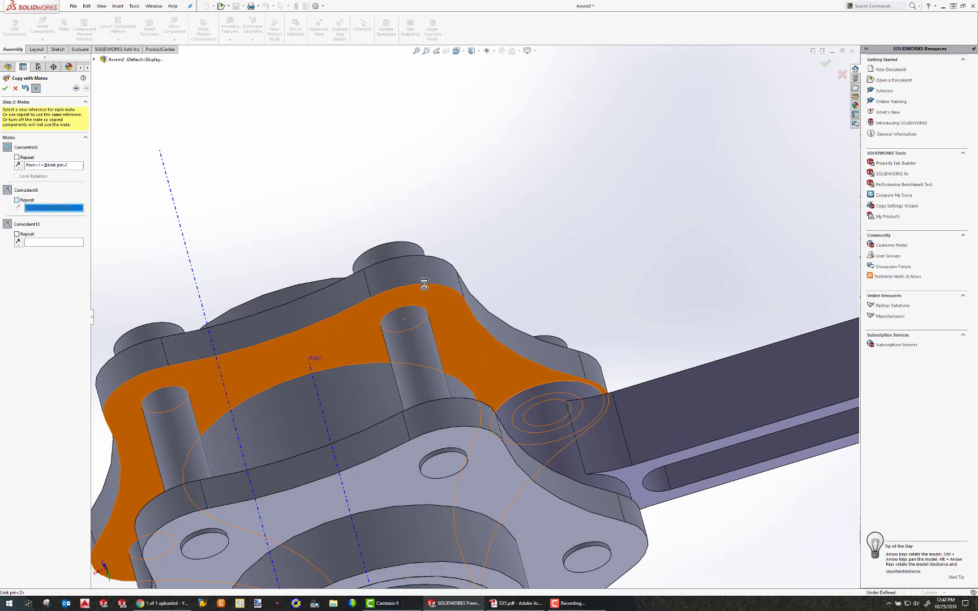
scroll(457, 304, "down", 5)
scroll(459, 305, "up", 10)
middle_click_drag(499, 278, 198, 194)
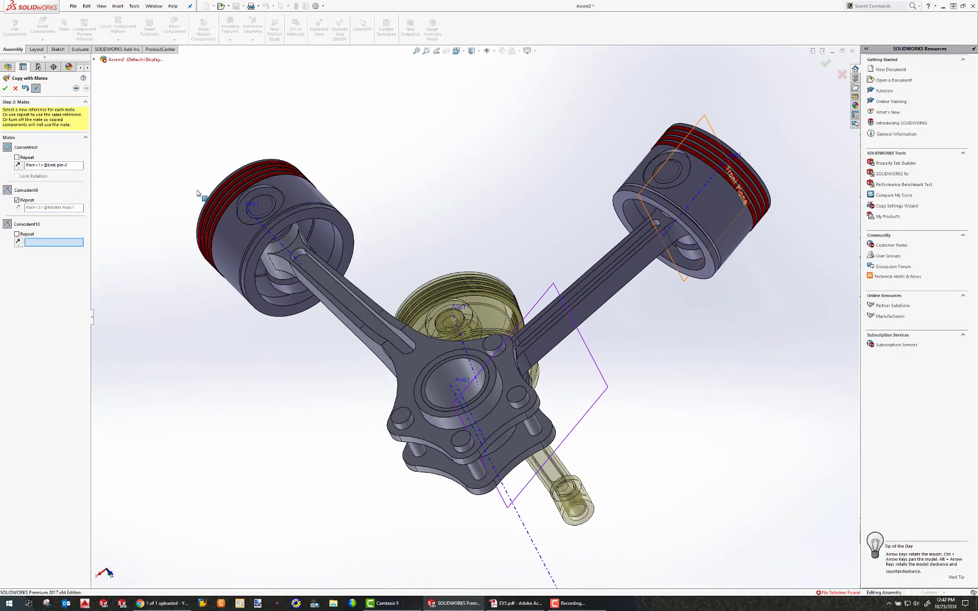
Set the copy's remaining coincident mate to PLANE3, place the EXERCISE 5B copy and end Copy with Mates
left_click(94, 59)
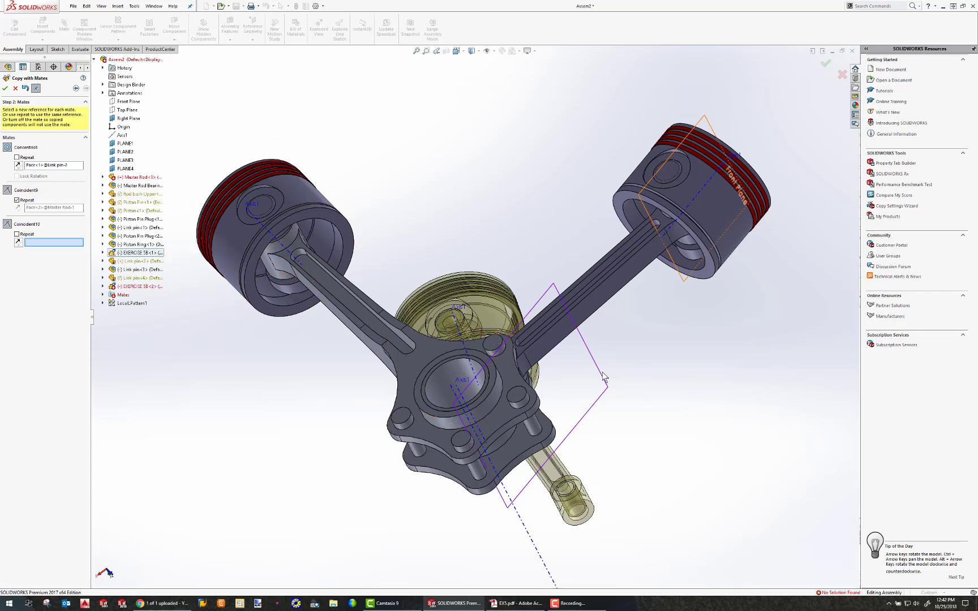
middle_click_drag(566, 374, 534, 338)
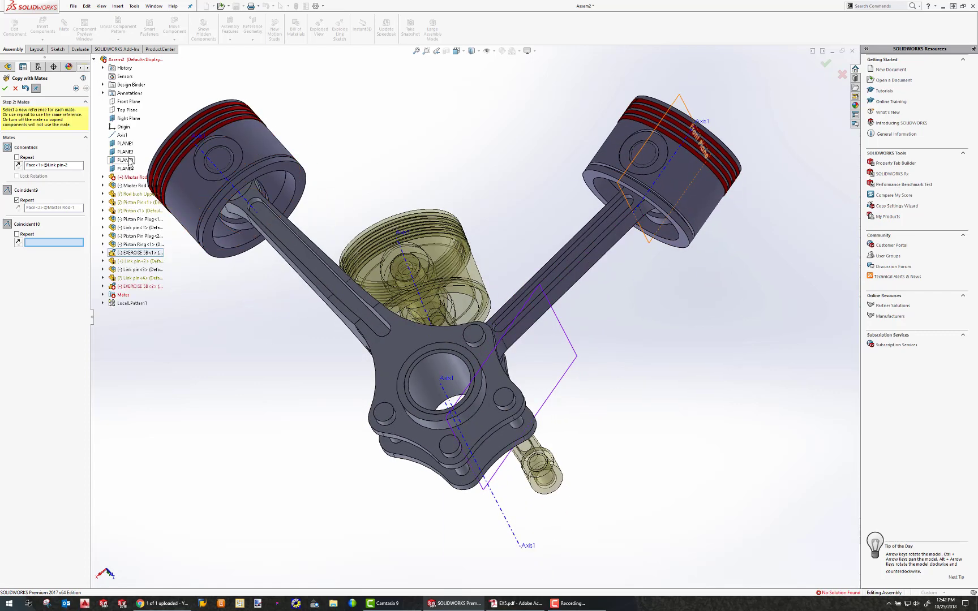
scroll(525, 305, "up", 6)
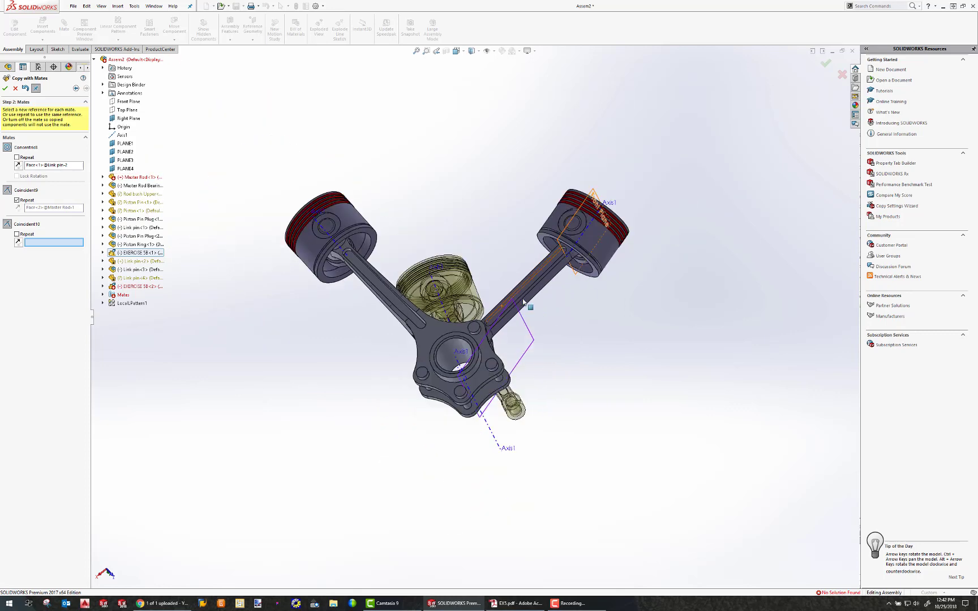
left_click(127, 161)
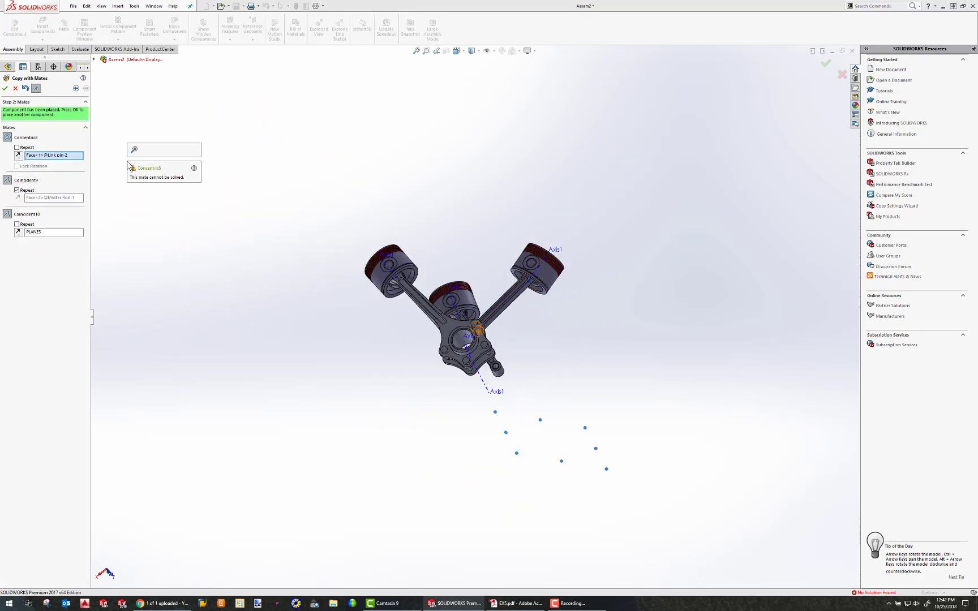
left_click(5, 89)
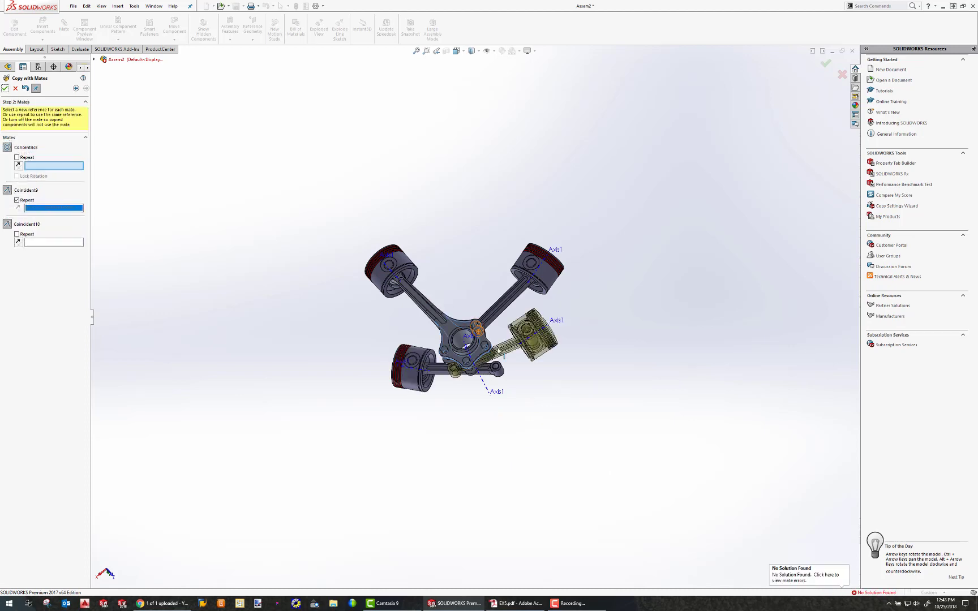
middle_click_drag(498, 352, 483, 399)
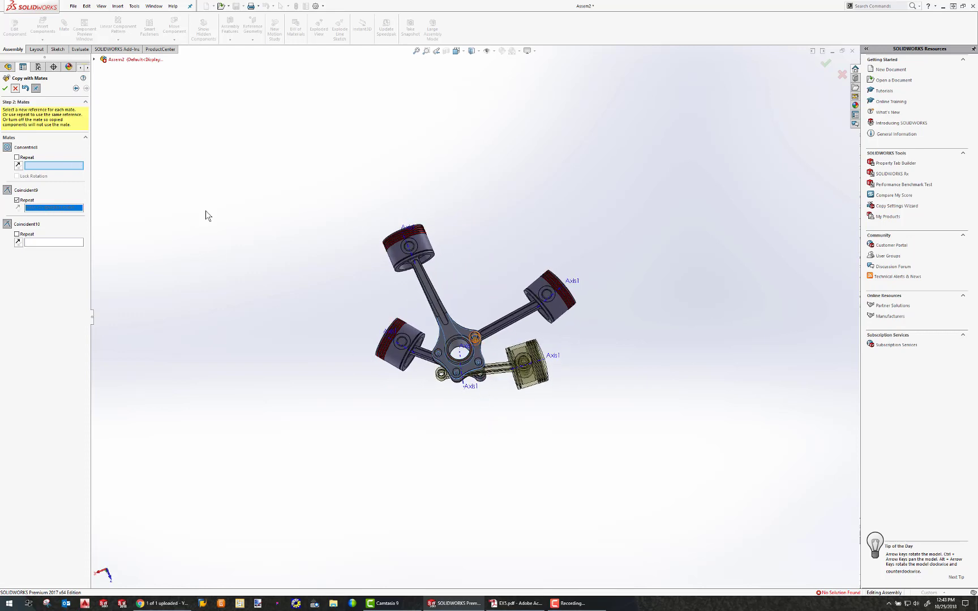
key("Escape")
Reverse the alignment of the concentric mate between Link pin<2> and the copied EXERCISE 5B subassembly
middle_click_drag(507, 383, 475, 342)
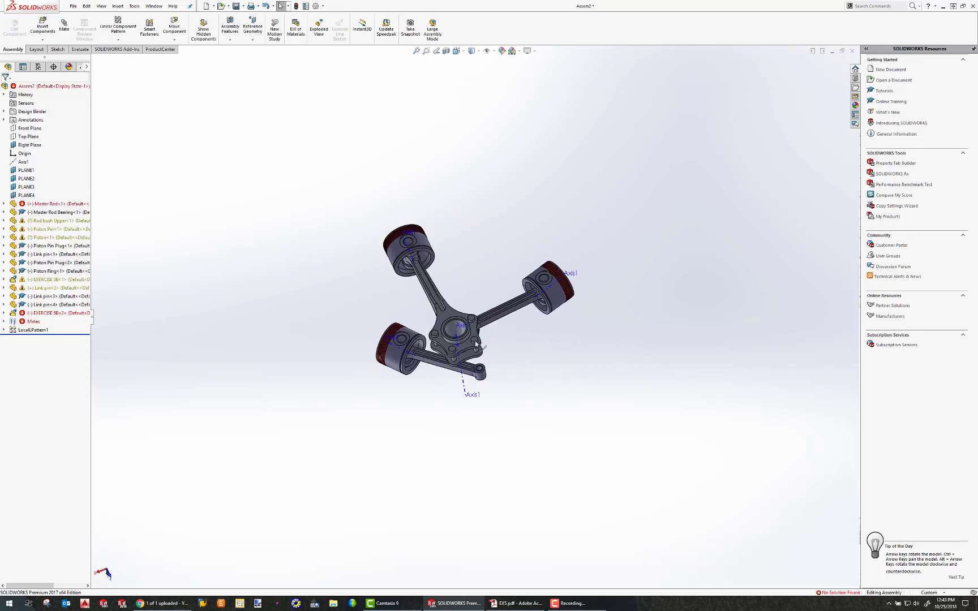
left_click(395, 364)
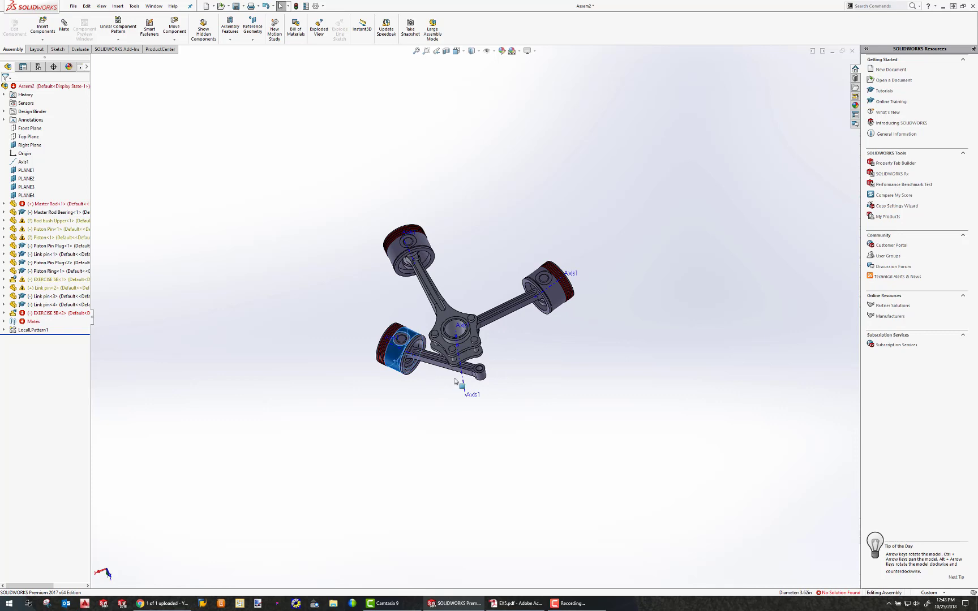
left_click(4, 321)
scroll(77, 537, "down", 1)
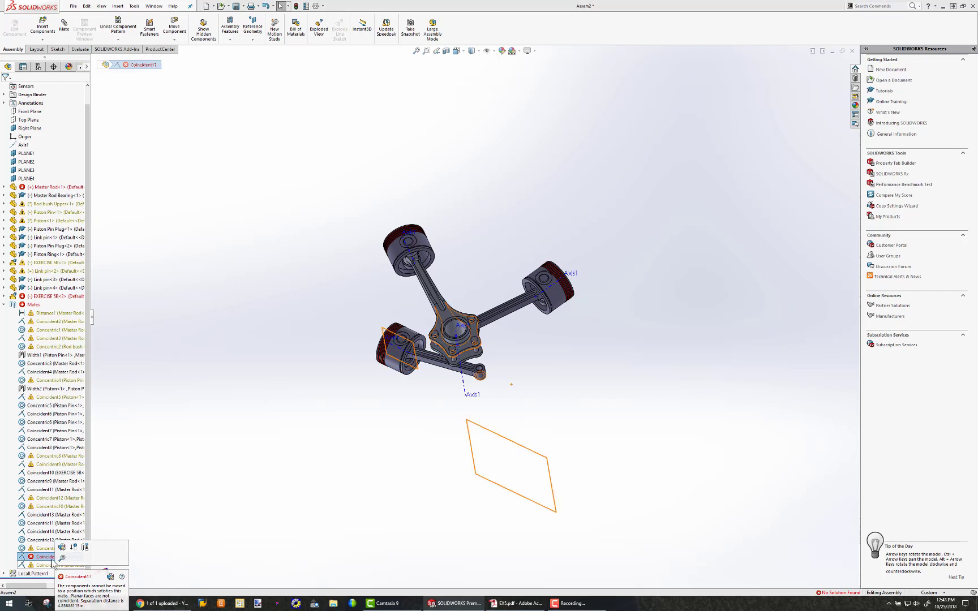
left_click(54, 549)
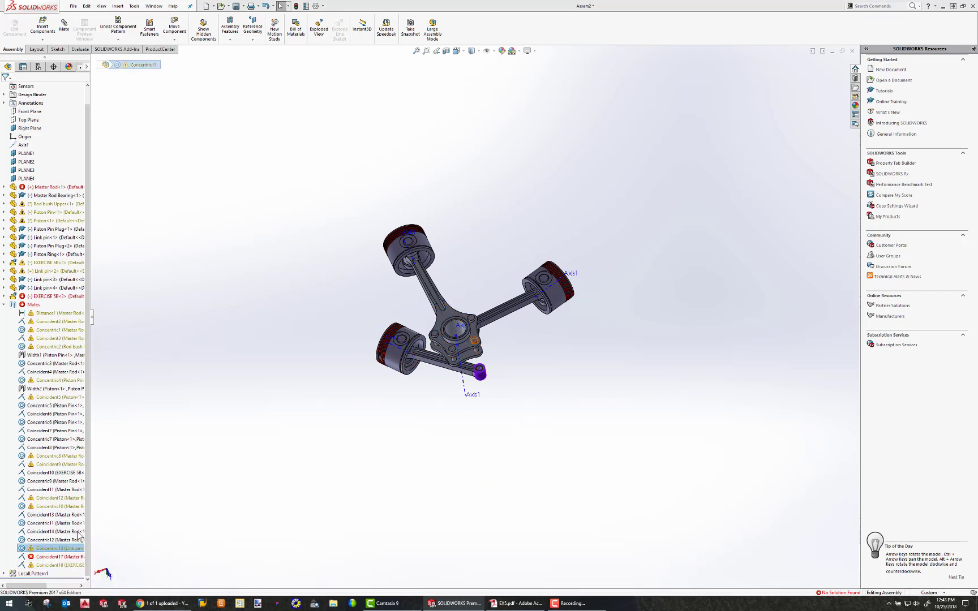
left_click(21, 268)
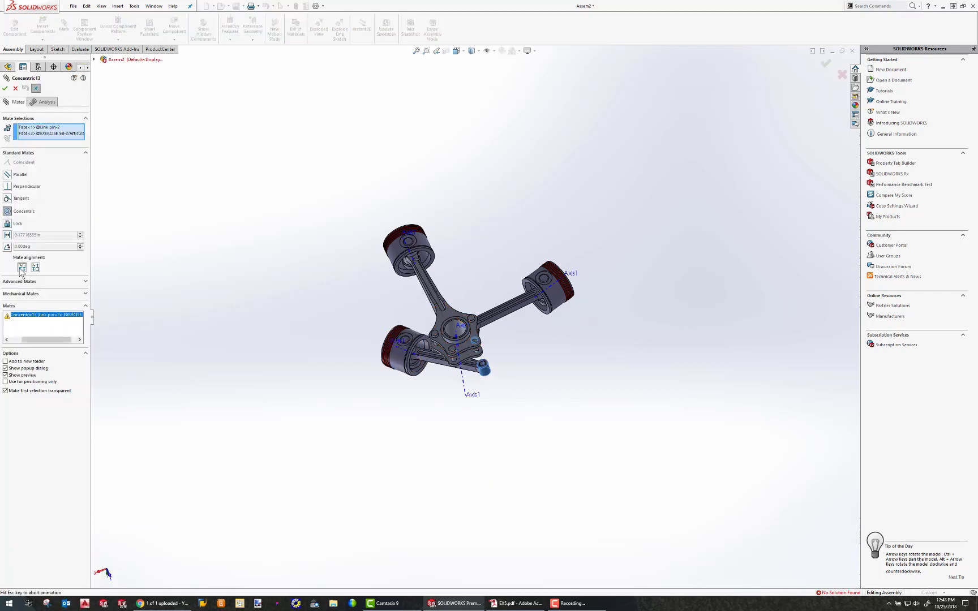
left_click(5, 88)
scroll(510, 379, "up", 3)
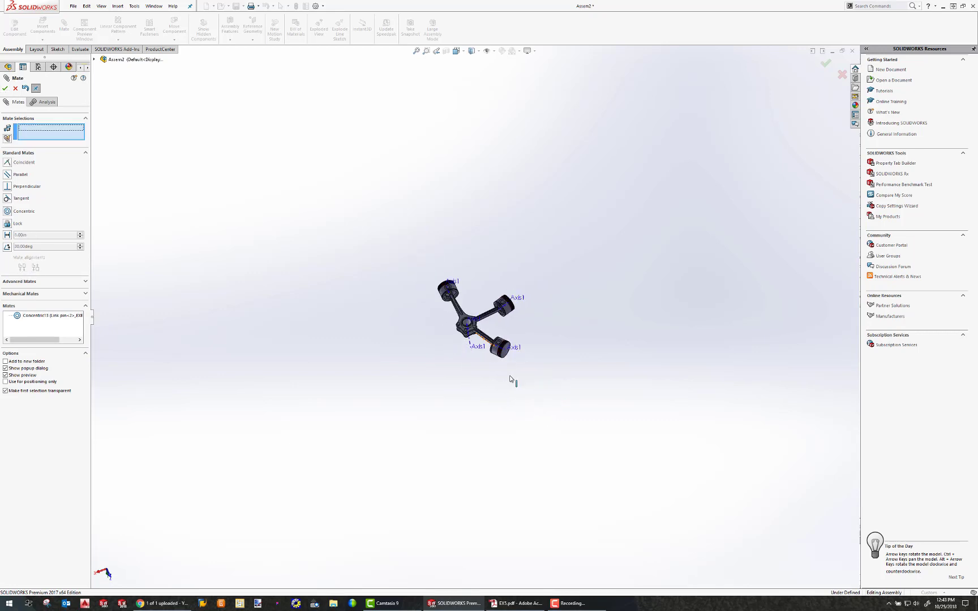
left_click(5, 88)
Collapse the list of mates and move the Master Rod slightly to check the assembly's motion
scroll(432, 367, "up", 2)
scroll(461, 378, "down", 4)
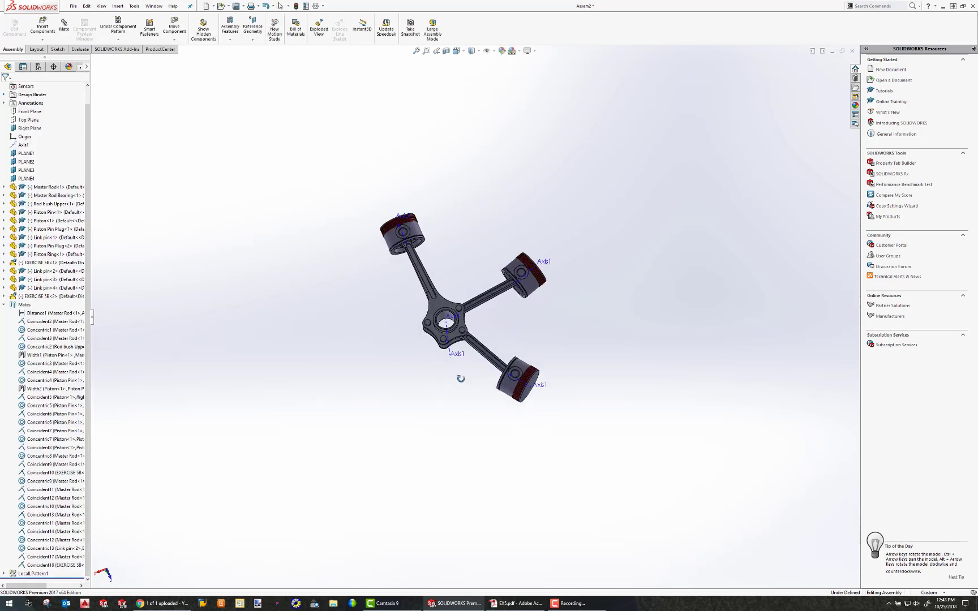
left_click(4, 305)
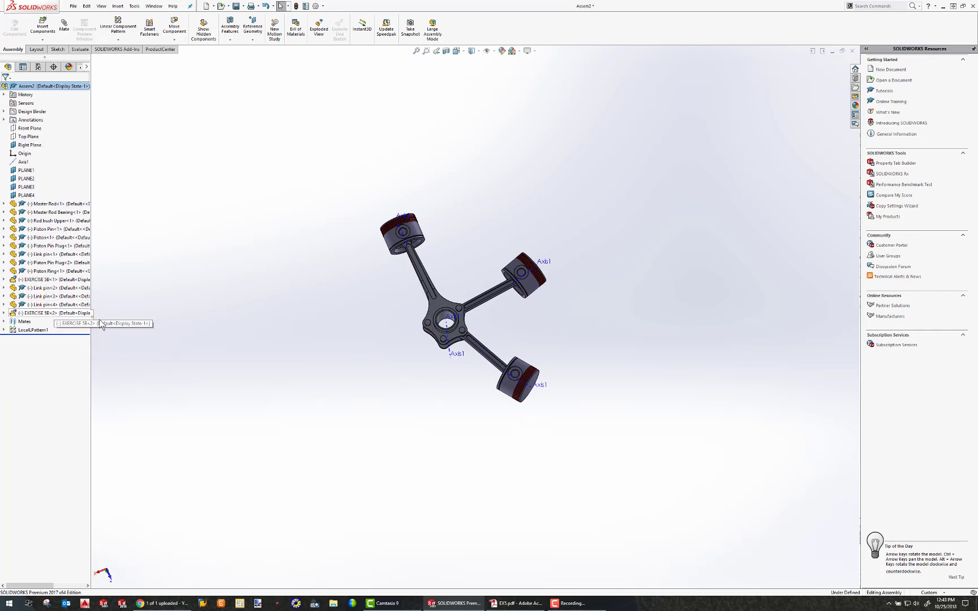
mouse_move(440, 303)
left_mouse_down()
mouse_move(408, 330)
mouse_move(421, 313)
mouse_move(478, 306)
mouse_move(453, 316)
mouse_move(437, 286)
left_mouse_up()
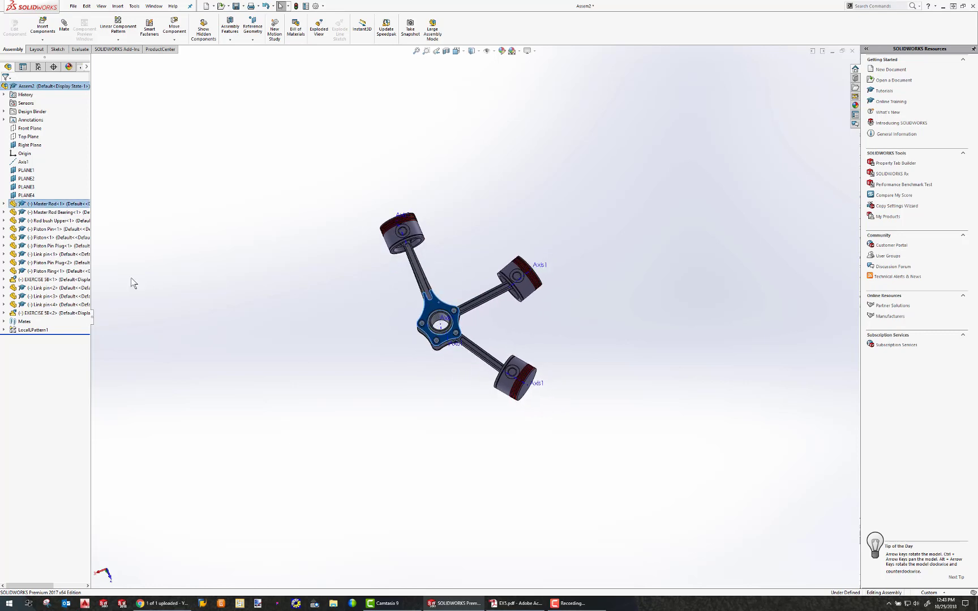
Start Copy with Mates for the EXERCISE 5B<2> subassembly and set the copy's concentric mate to the Link pin<3> face
left_click(34, 314)
right_click(34, 314)
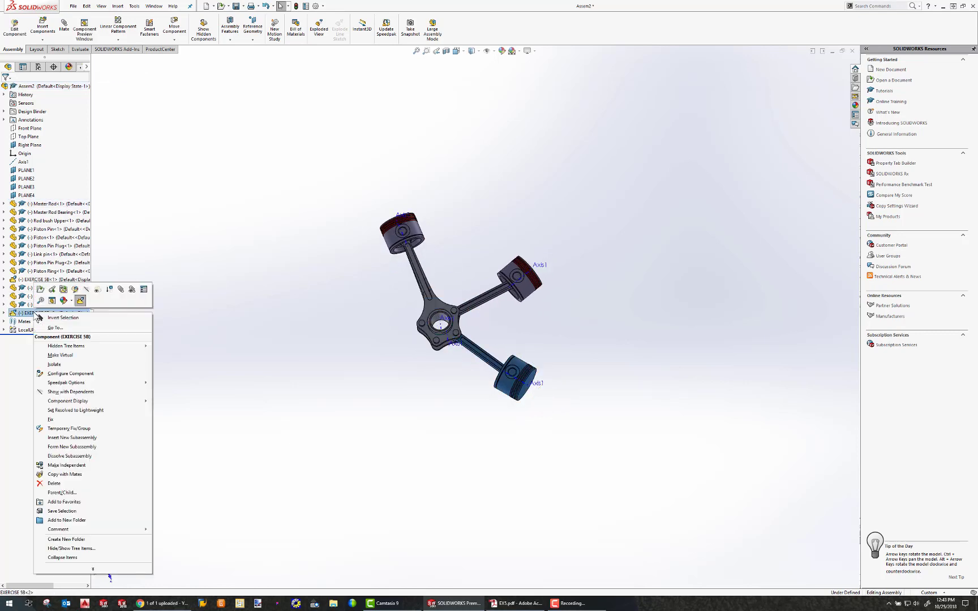
left_click(65, 475)
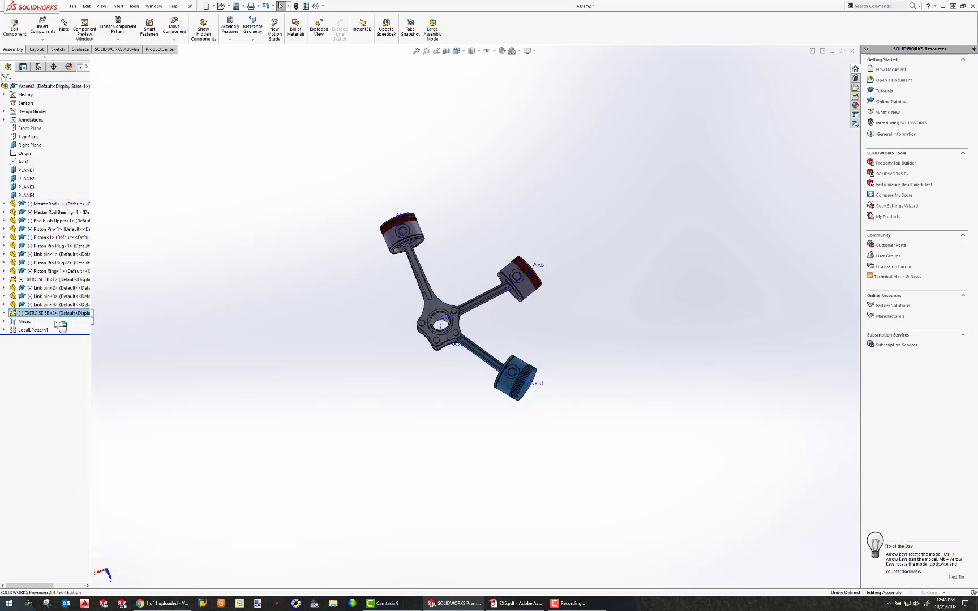
left_click(86, 89)
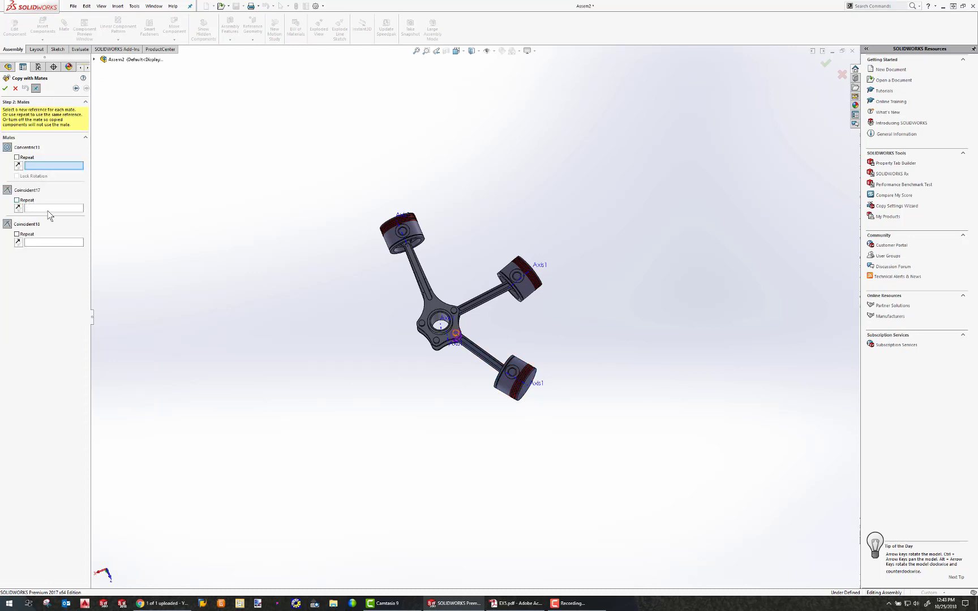
middle_click_drag(428, 385, 451, 280)
middle_click_drag(457, 327, 469, 329, "ctrl")
scroll(473, 329, "up", 4)
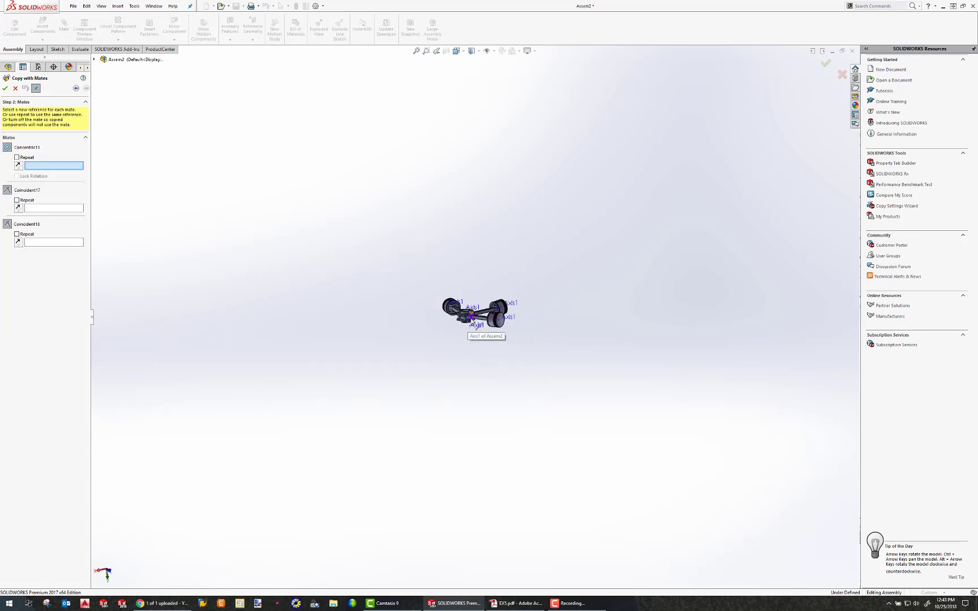
scroll(474, 330, "down", 5)
scroll(477, 333, "down", 5)
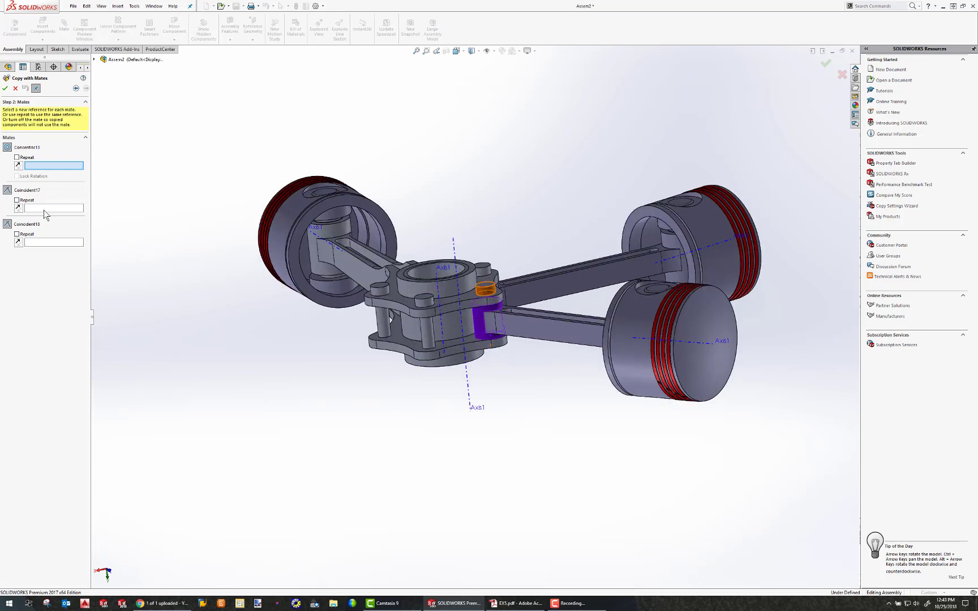
left_click(428, 304)
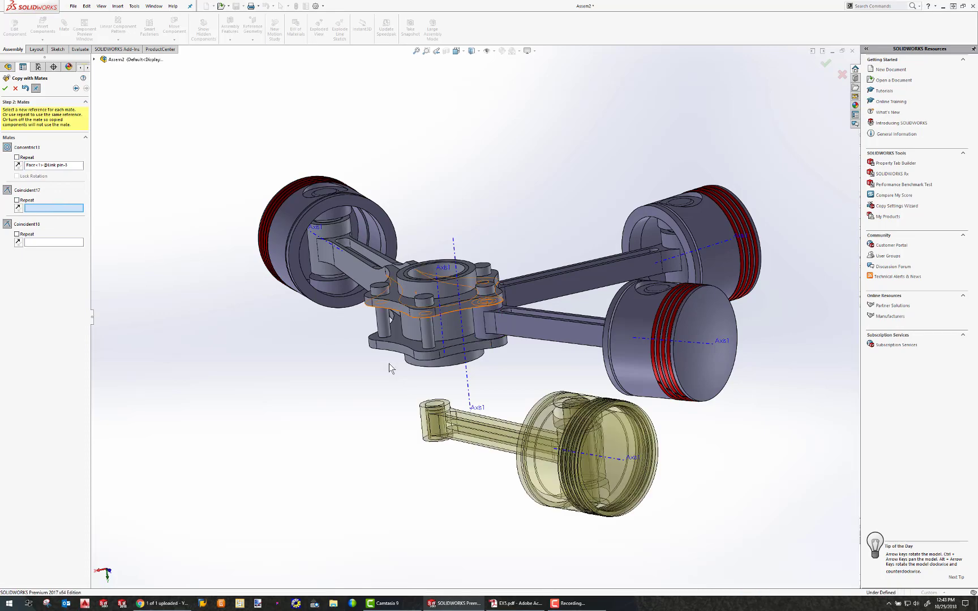
Repeat the same Master Rod face for the new copy's Coincident17 mate
middle_click_drag(428, 304, 433, 254)
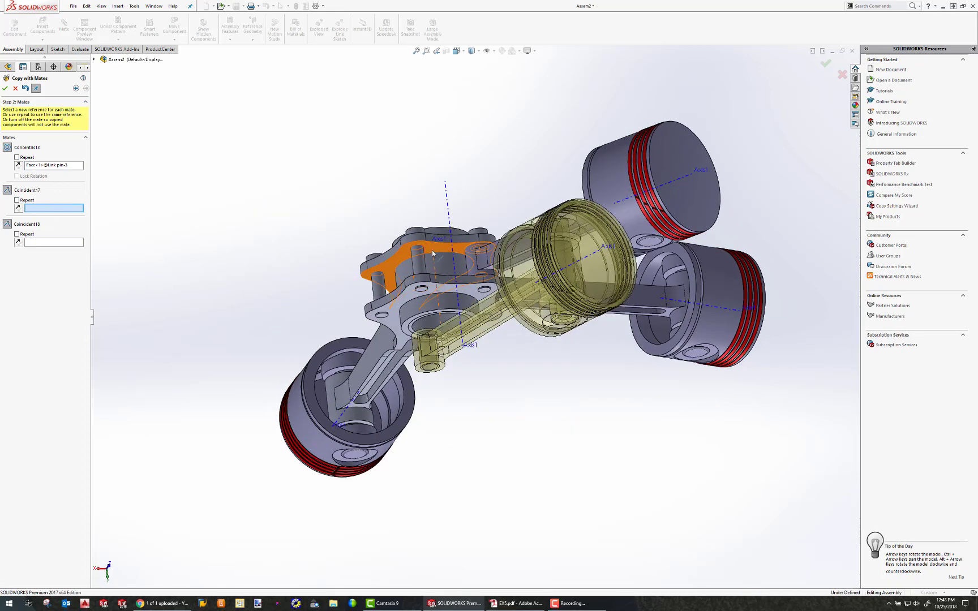
left_click(16, 201)
middle_click_drag(409, 271, 532, 476)
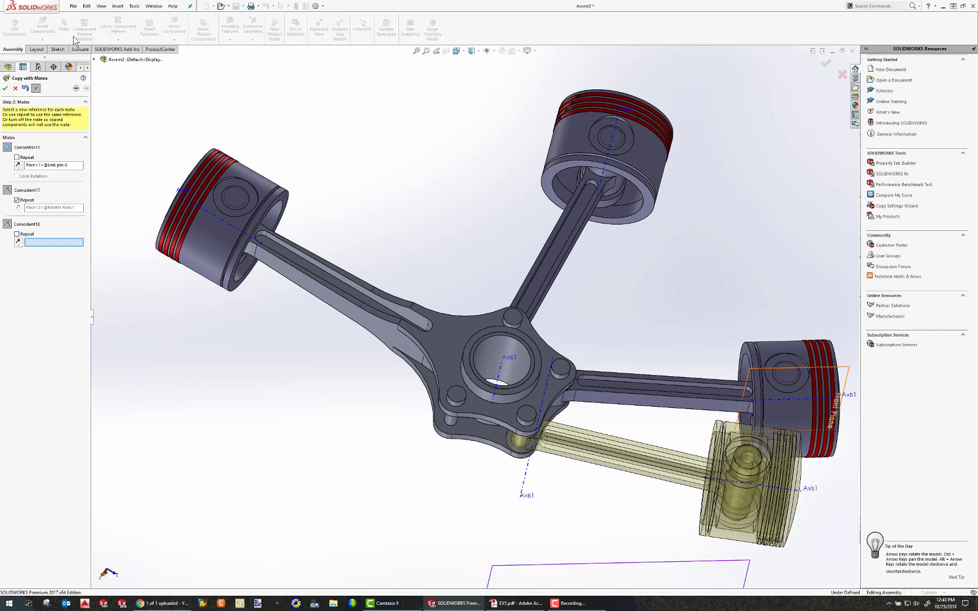
Set the Coincident18 mate to the assembly's PLANE2 and place this EXERCISE 5B copy
left_click(94, 60)
scroll(476, 318, "up", 5)
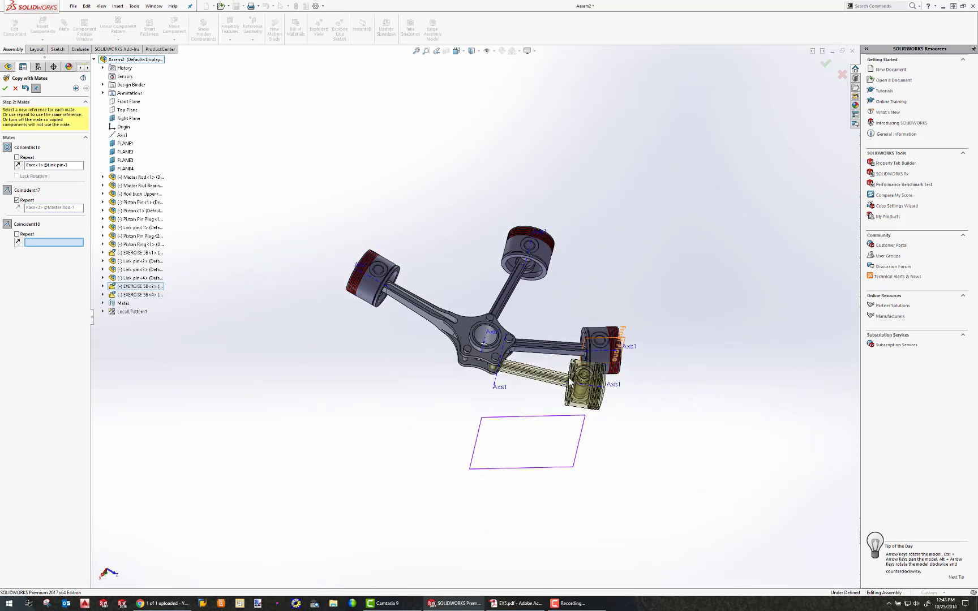
left_click(125, 152)
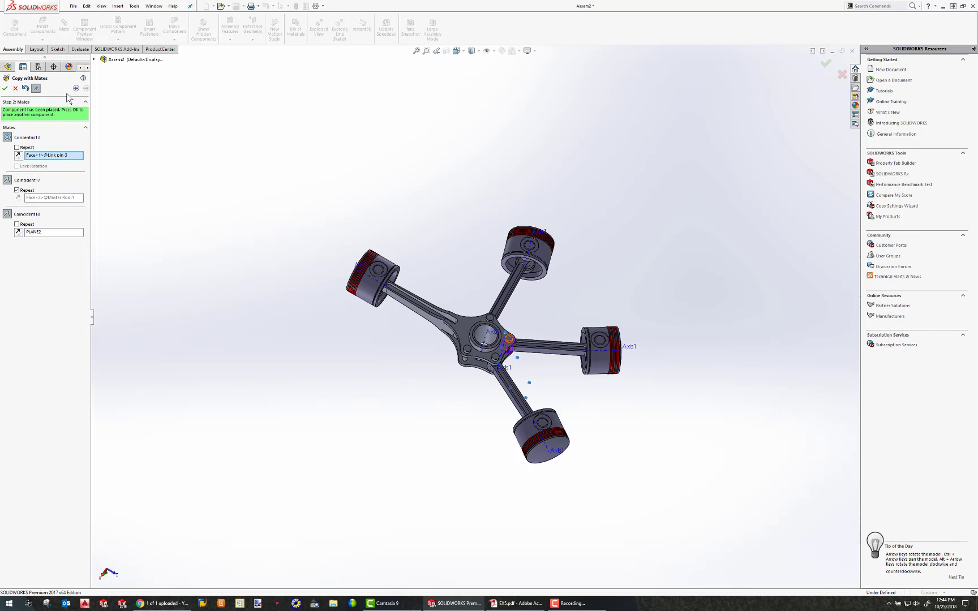
left_click(5, 89)
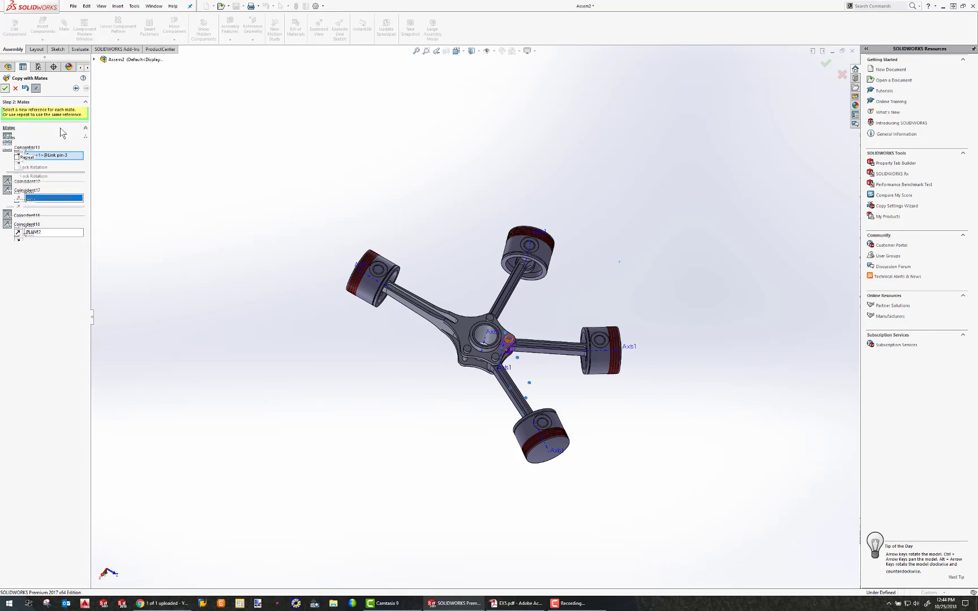
Set the concentric mate of another EXERCISE 5B copy to the Link pin<4> face
scroll(468, 363, "up", 2)
scroll(469, 363, "down", 10)
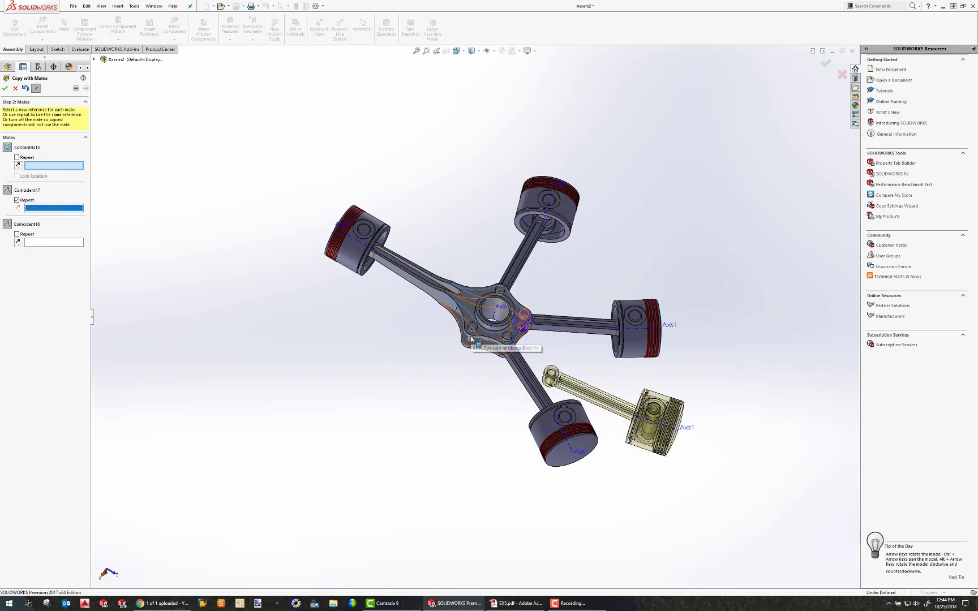
left_click(480, 331)
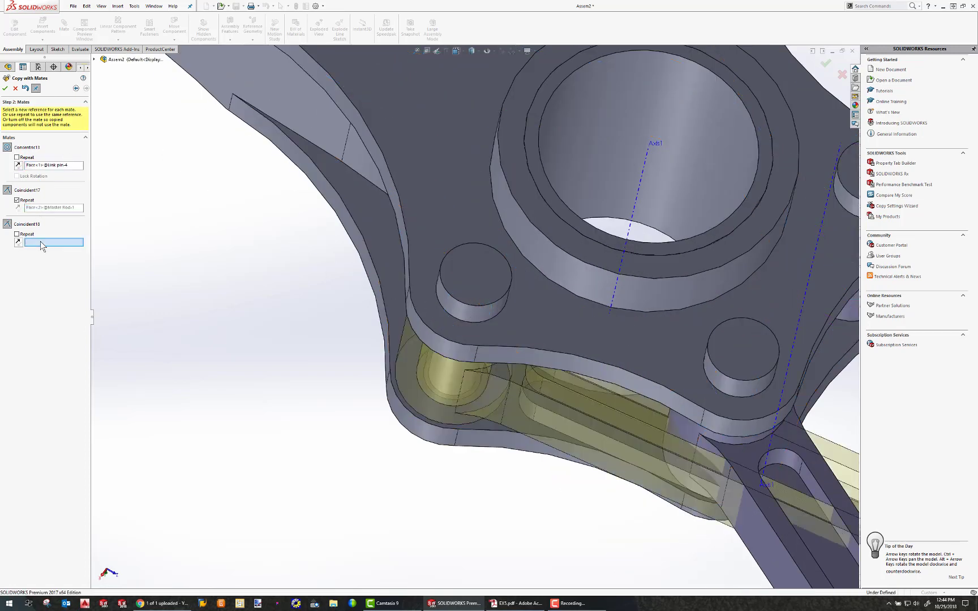
Set this copy's Coincident18 mate to PLANE1, place the copy and end Copy with Mates
scroll(347, 206, "up", 6)
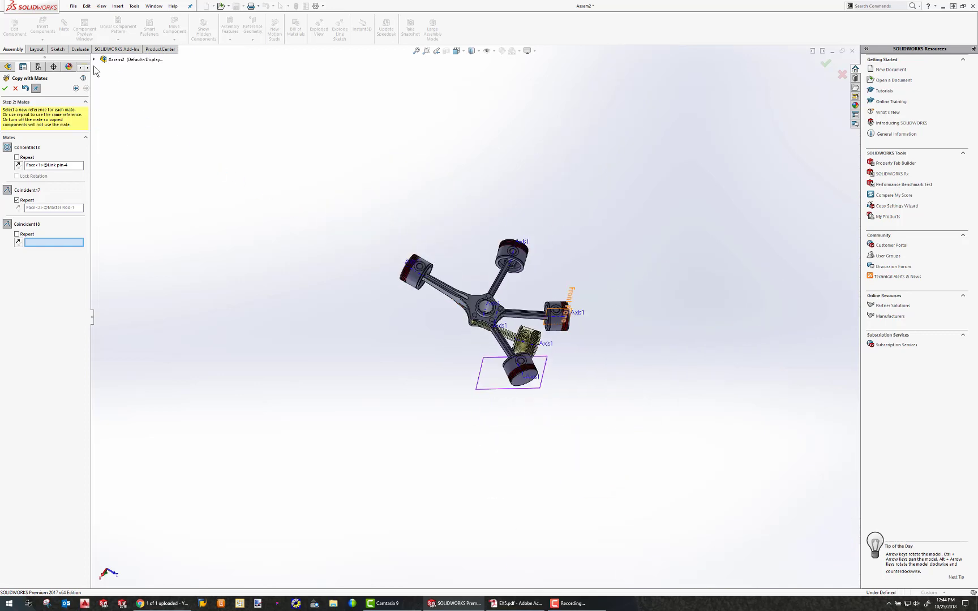
left_click(94, 59)
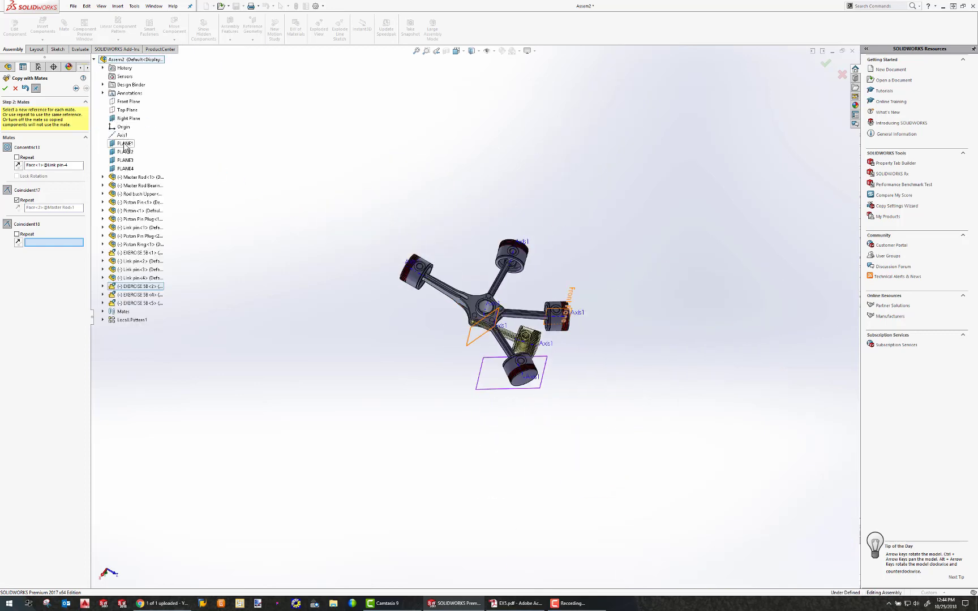
left_click(125, 144)
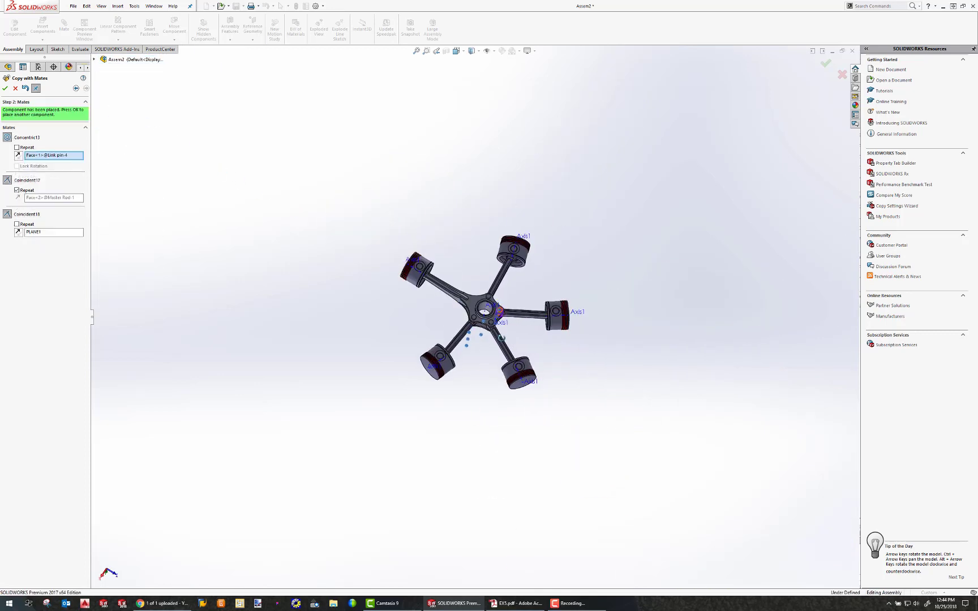
left_click(5, 88)
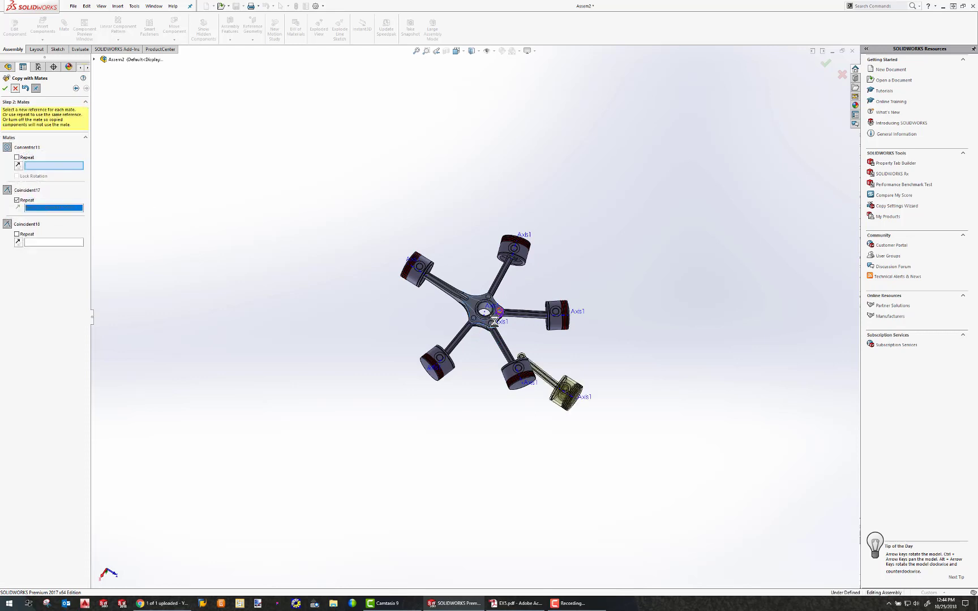
left_click(14, 89)
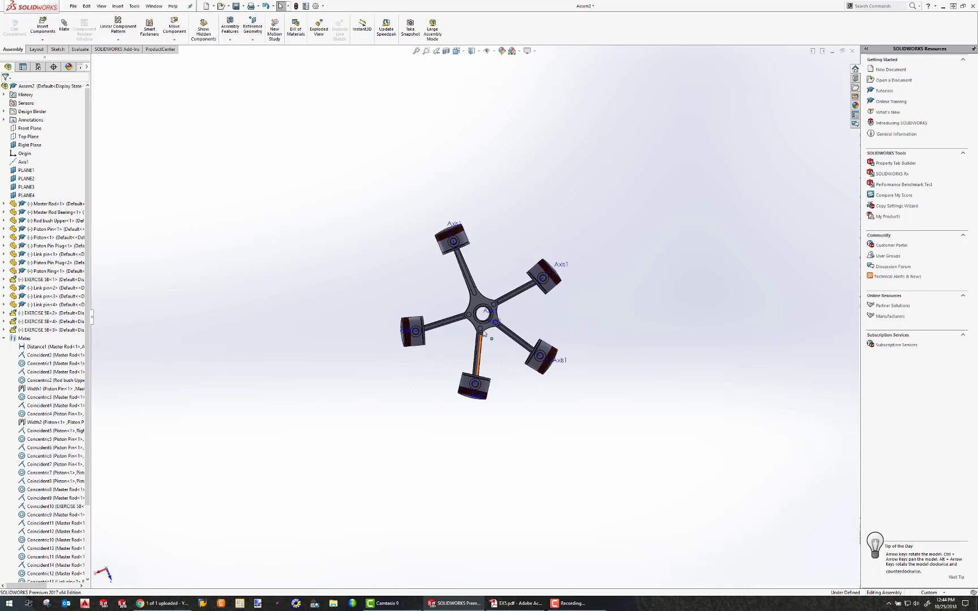
Move the Master Rod to check the motion of all five pistons and collapse the list of mates
scroll(470, 317, "up", 3)
scroll(457, 313, "down", 6)
left_click(482, 303)
left_click_drag(482, 304, 454, 337)
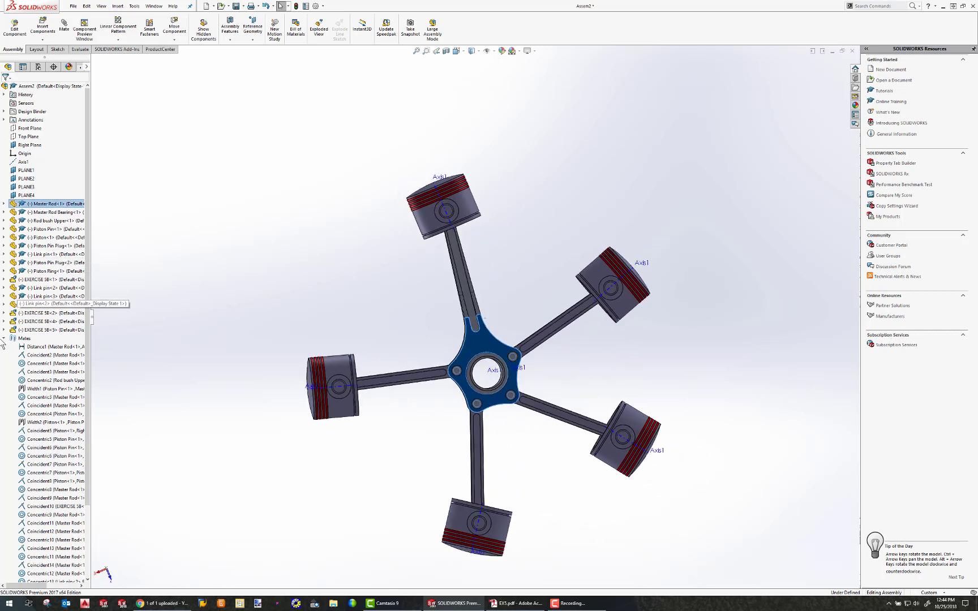
left_click(4, 338)
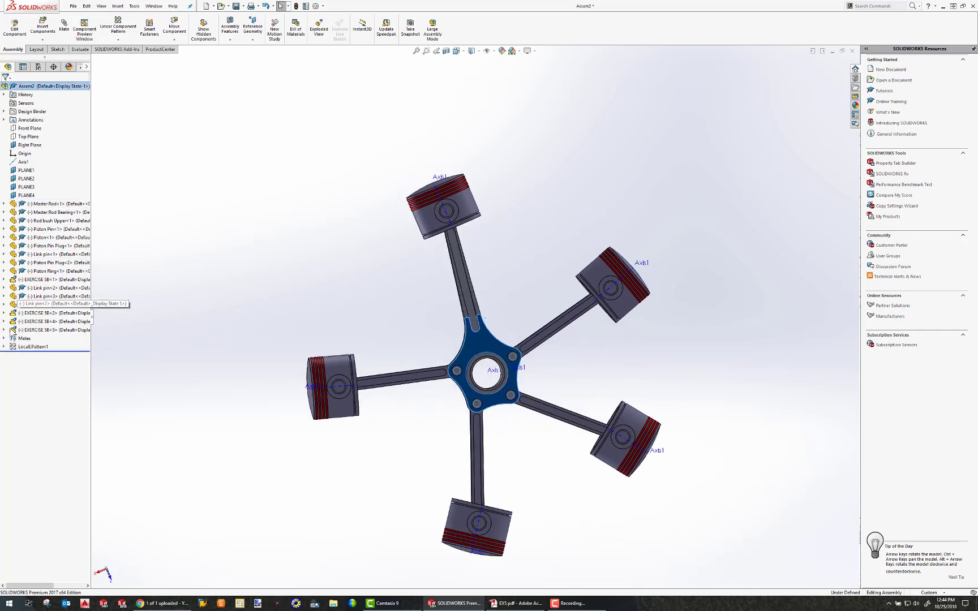
Highlight all four EXERCISE 5B subassembly instances together to review them in the model, and clear the selection
left_click(115, 258)
left_click(33, 280, "ctrl")
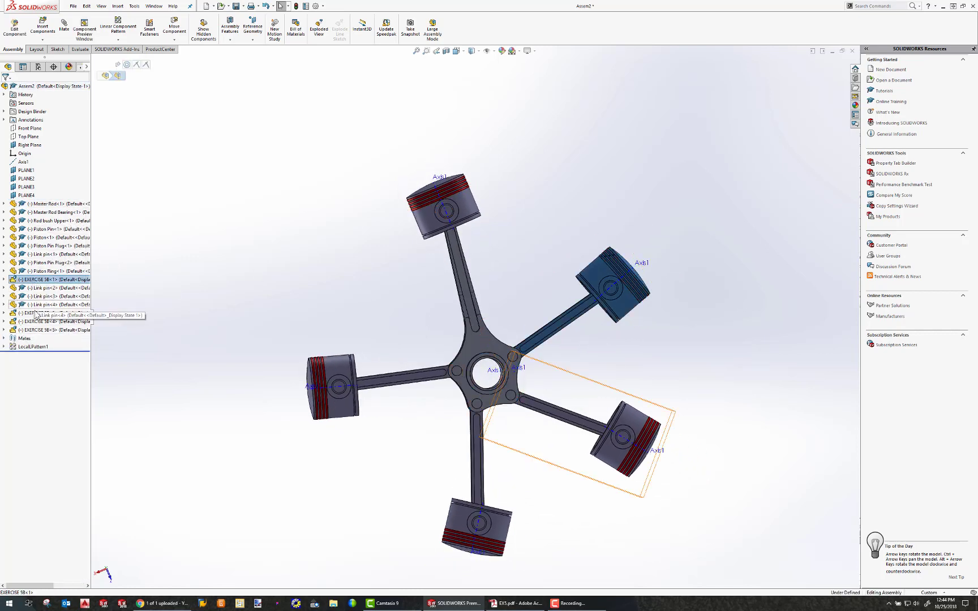
left_click(32, 313, "ctrl")
left_click(33, 322, "ctrl")
left_click(33, 330, "ctrl")
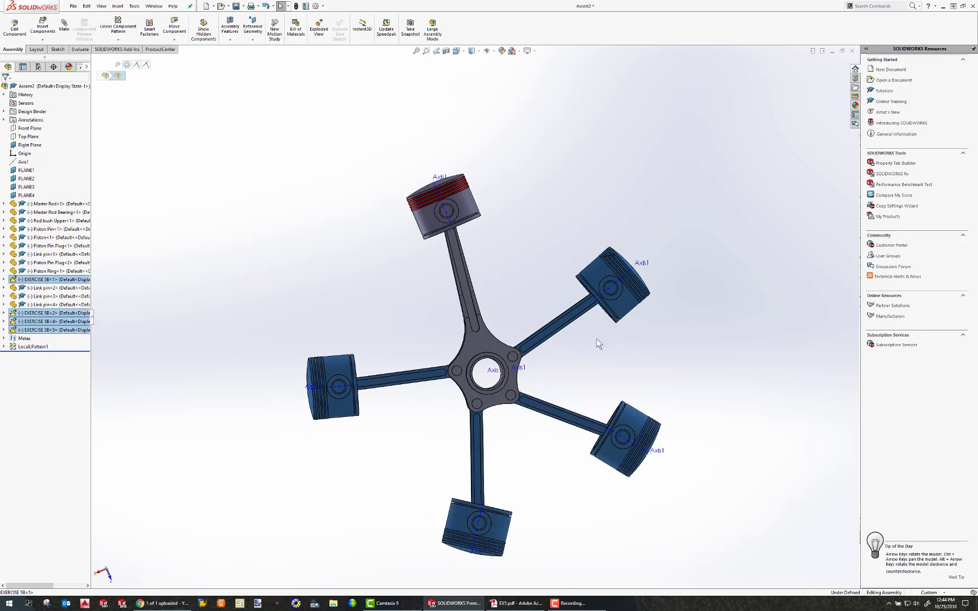
middle_click_drag(598, 343, 575, 218)
left_click(205, 288)
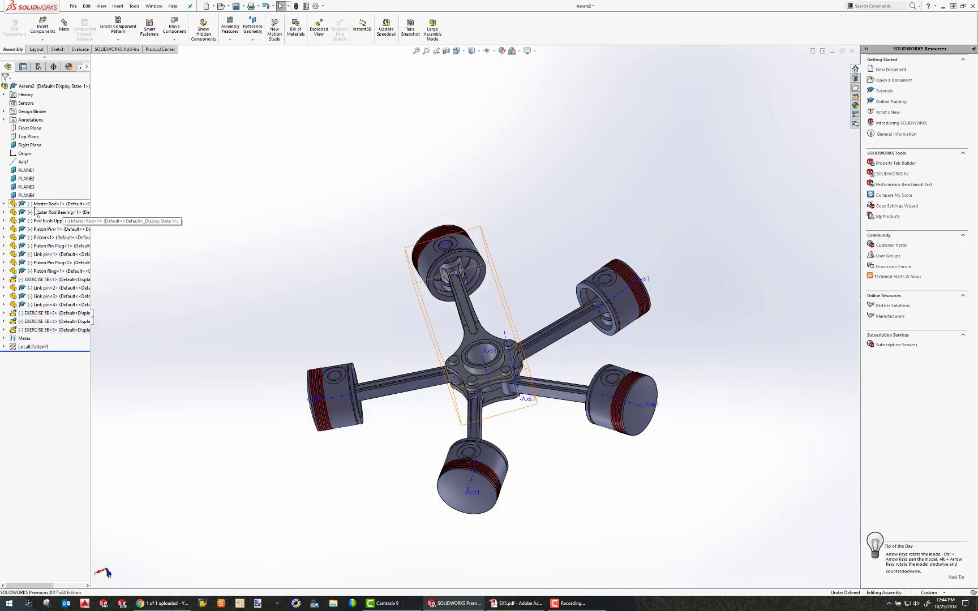
Rebuild and save the assembly as EXERCISE 5C.SLDASM in the Radial Engine folder, converting the older part files to the current version
left_click(73, 6)
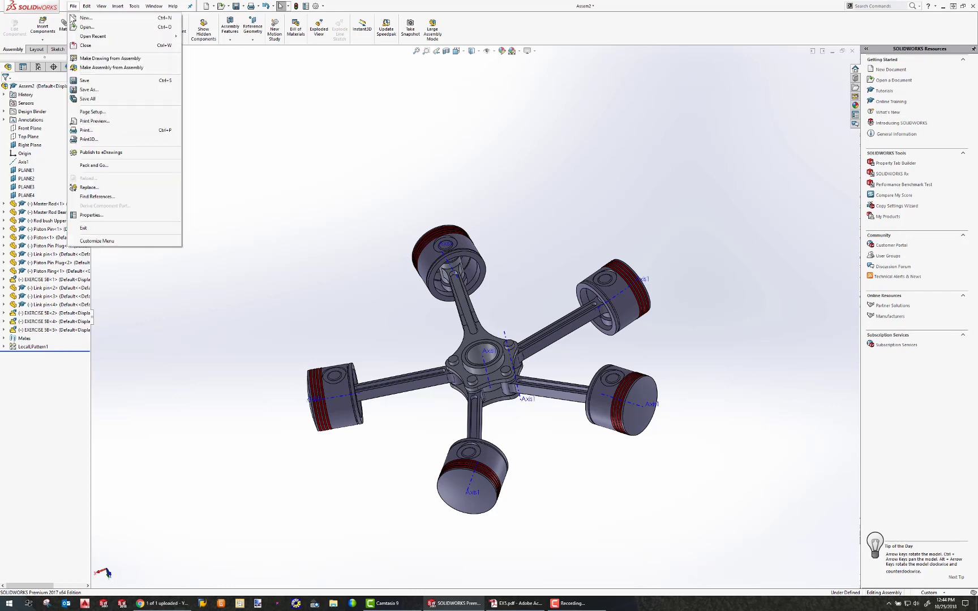
left_click(93, 89)
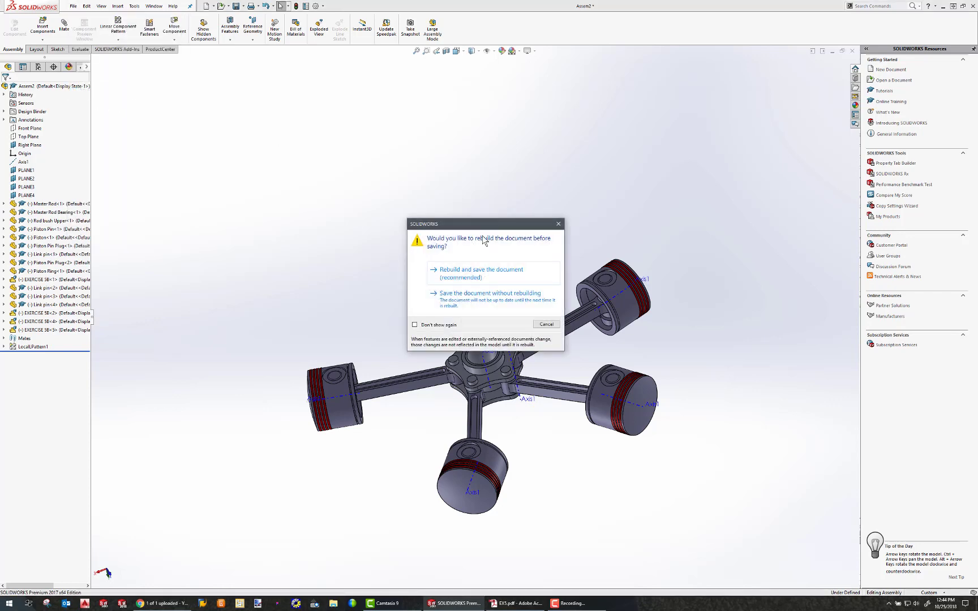
left_click(483, 274)
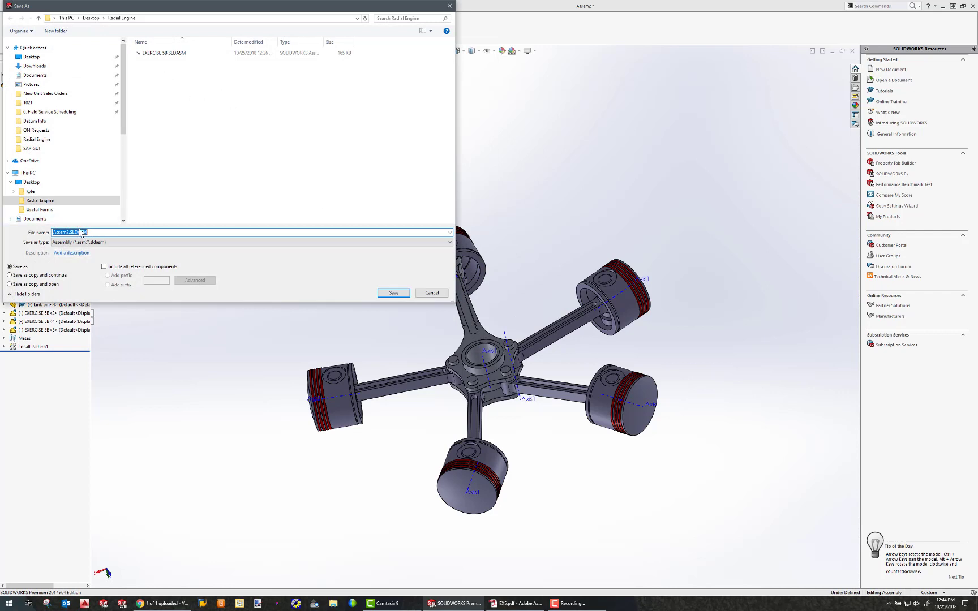
left_click(162, 53)
left_click(77, 233)
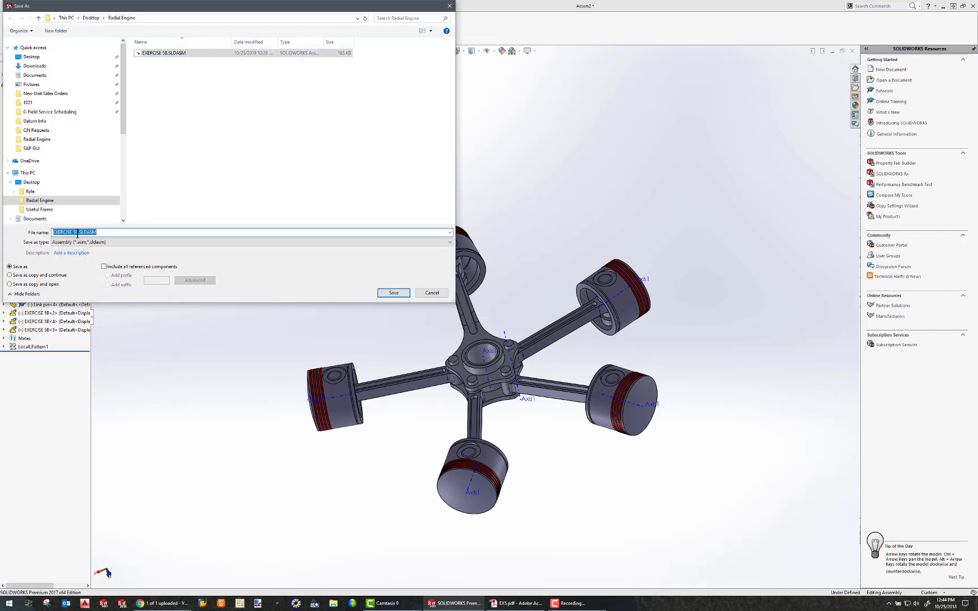
key("BackSpace")
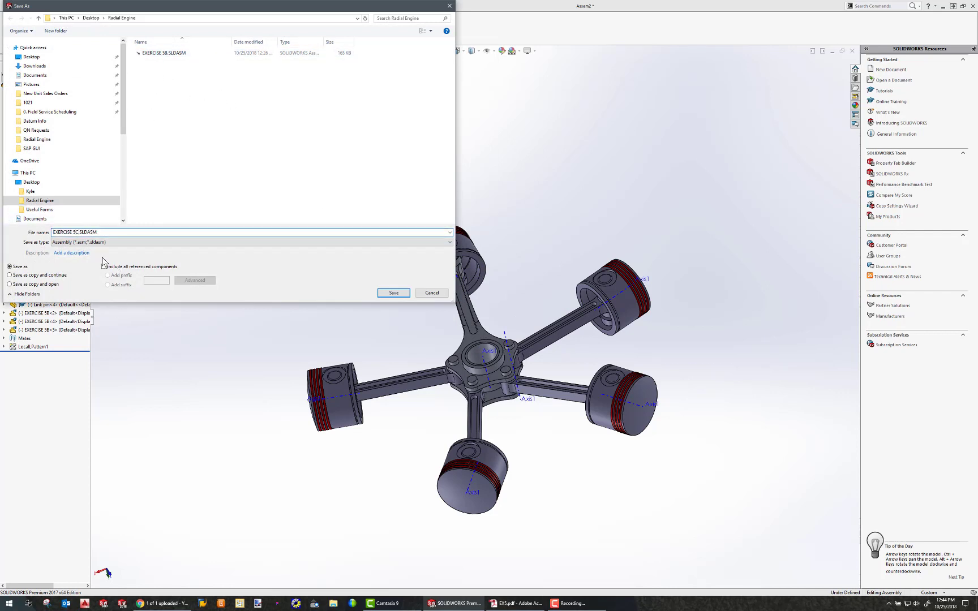
left_click(390, 293)
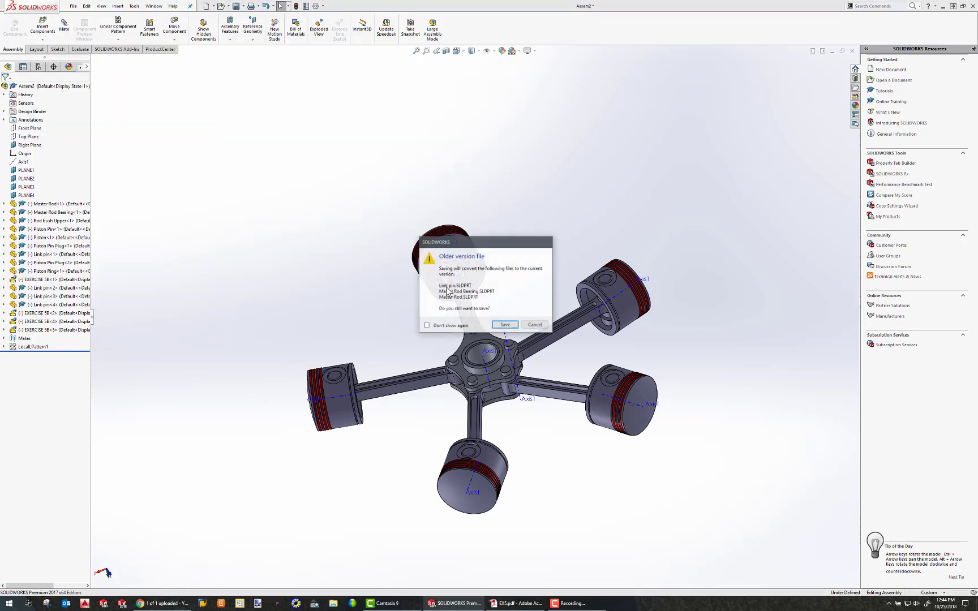
left_click(505, 326)
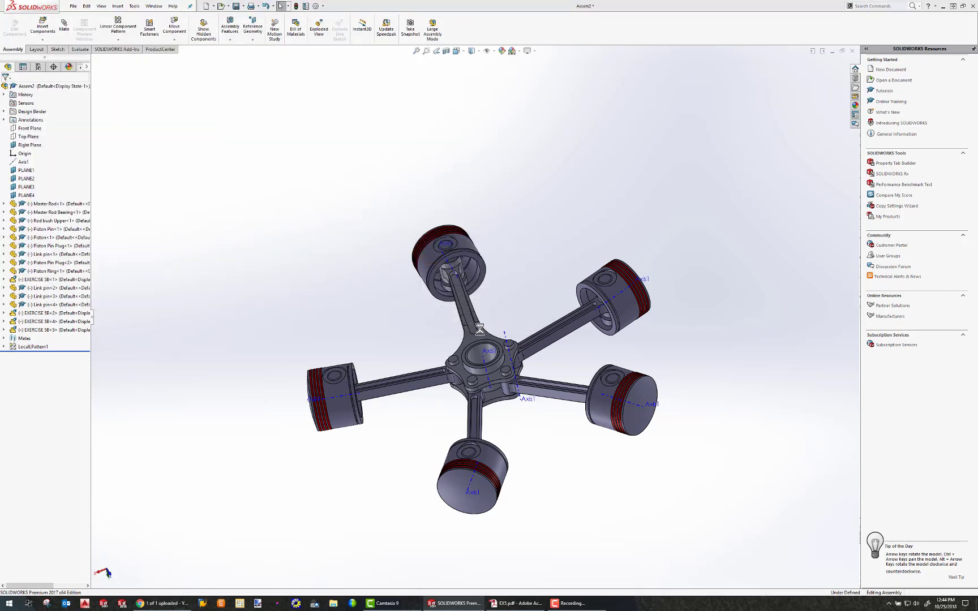
left_click(564, 605)
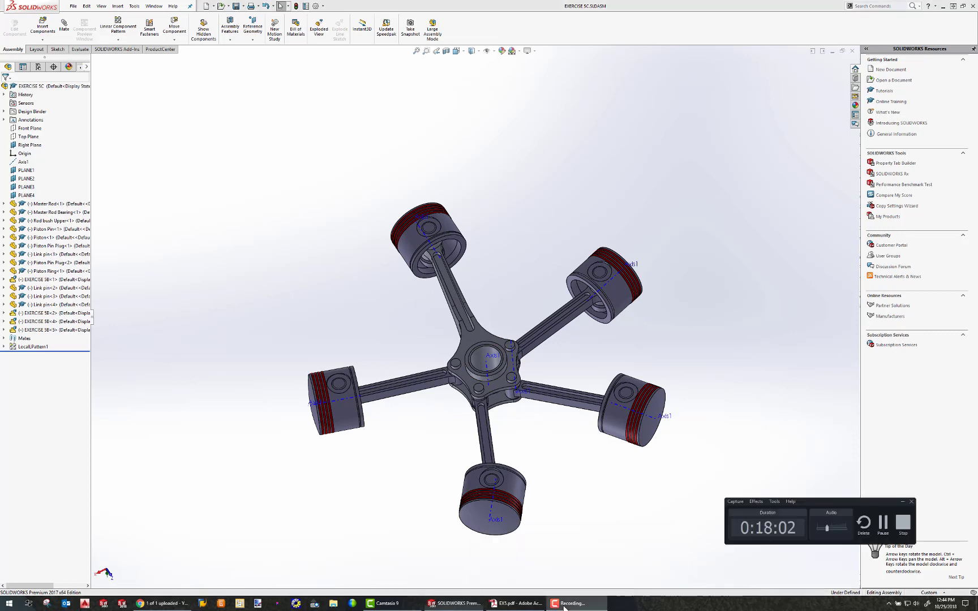